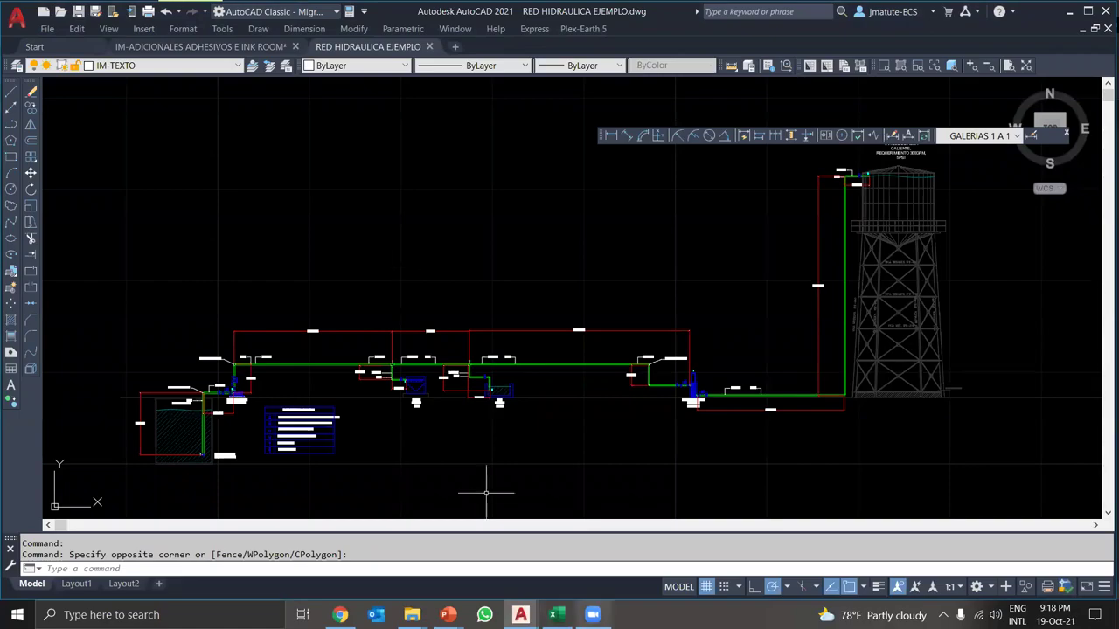
- Open TABLAS.pdf from the 01 BOMBAS folder, and switch to the RED HIDRAULICA EJEMPLO drawing in AutoCAD
{"action": "left_click", "coordinate": [486, 357]}
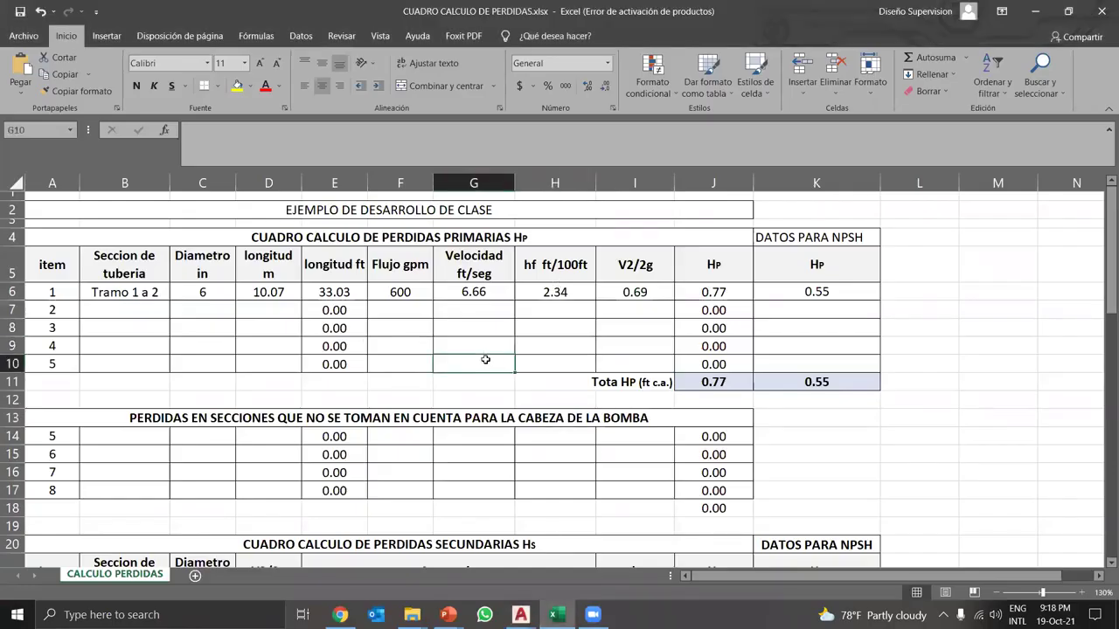
{"action": "left_click", "coordinate": [411, 615]}
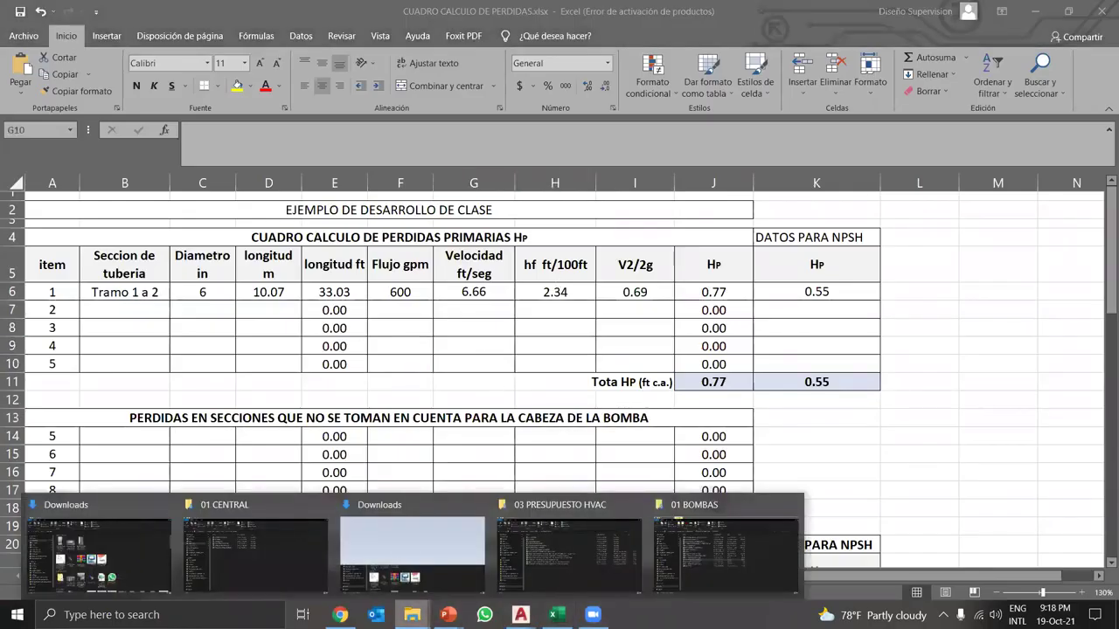
{"action": "left_click", "coordinate": [683, 556]}
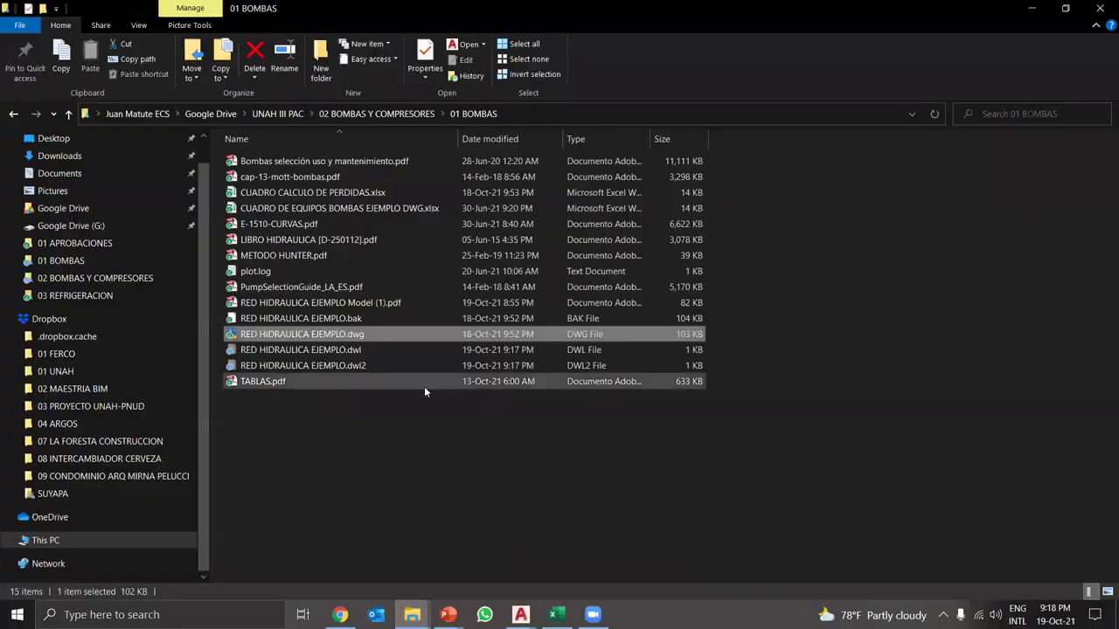
{"action": "left_click", "coordinate": [340, 196]}
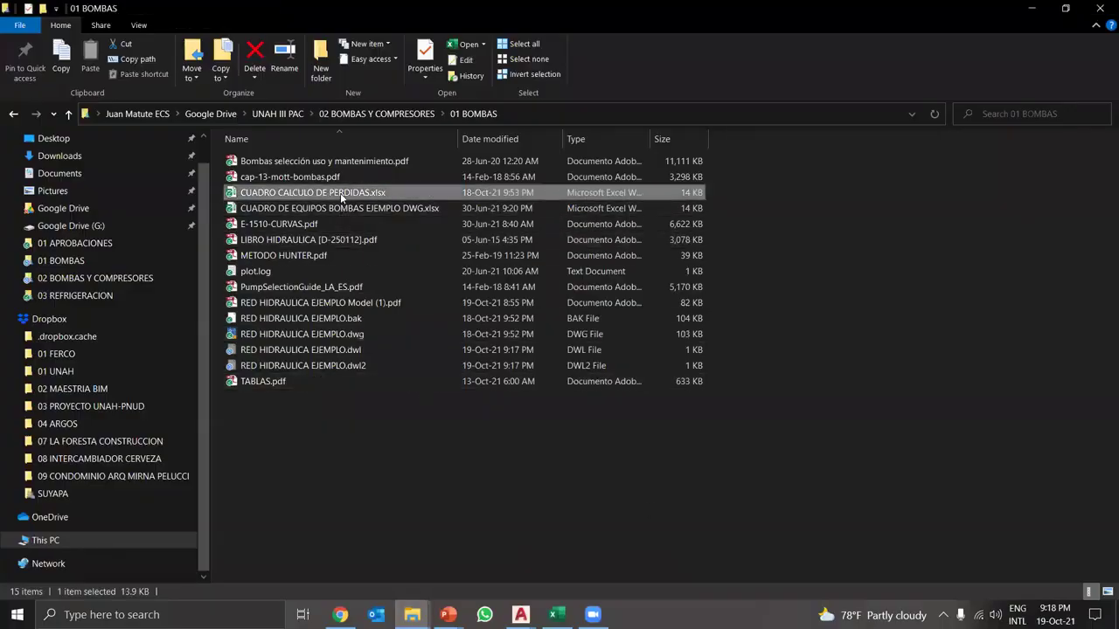
{"action": "left_click", "coordinate": [331, 210]}
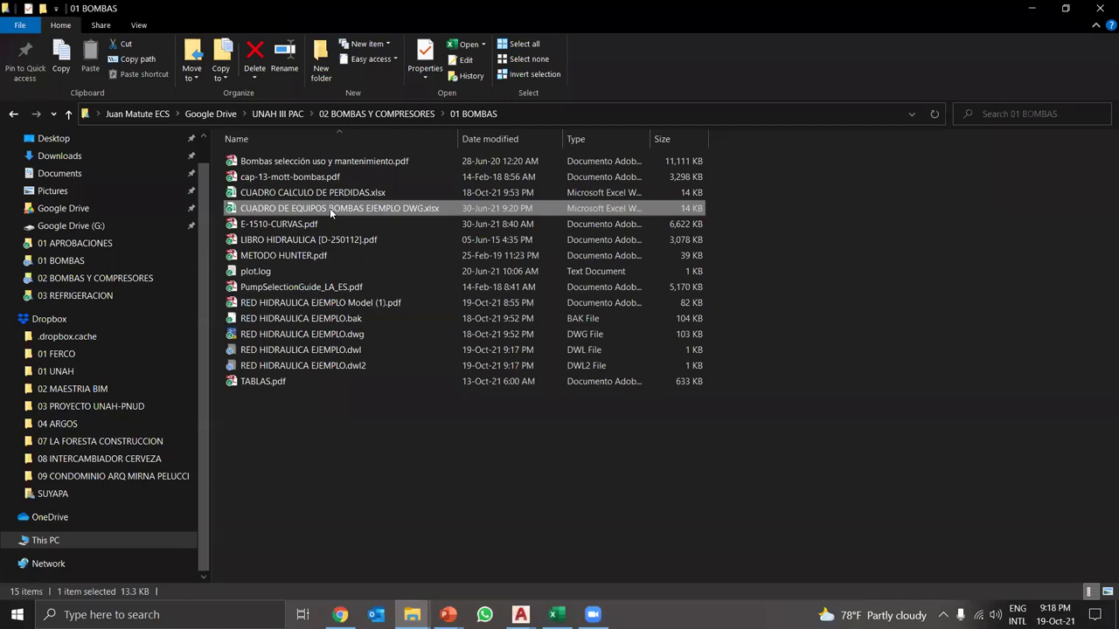
{"action": "left_click", "coordinate": [259, 383]}
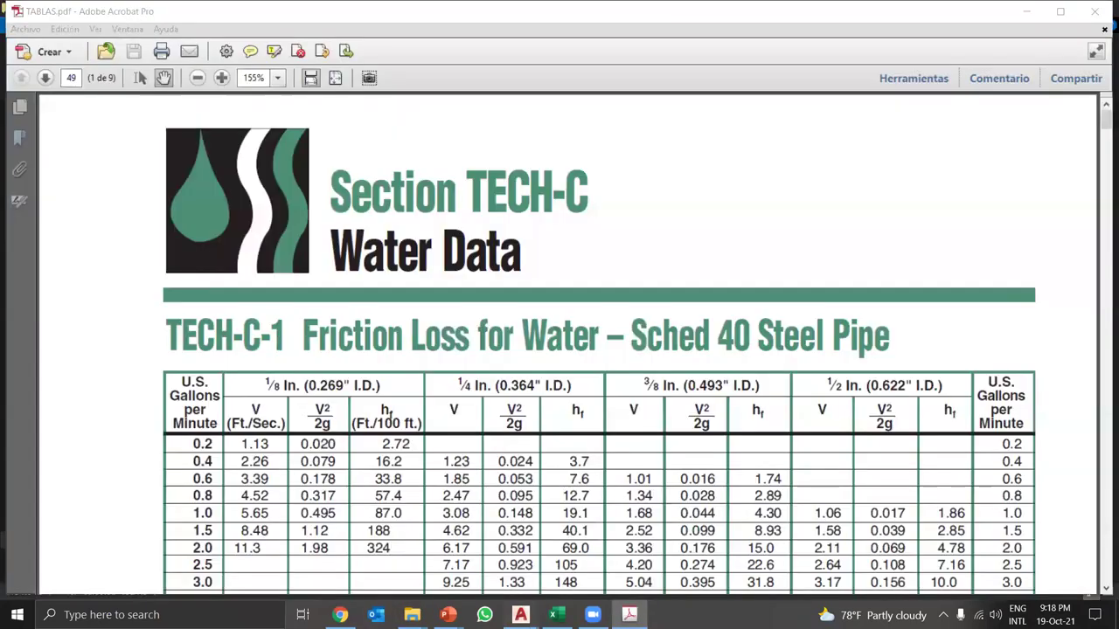
{"action": "mouse_move", "coordinate": [520, 615]}
{"action": "left_click", "coordinate": [608, 560]}
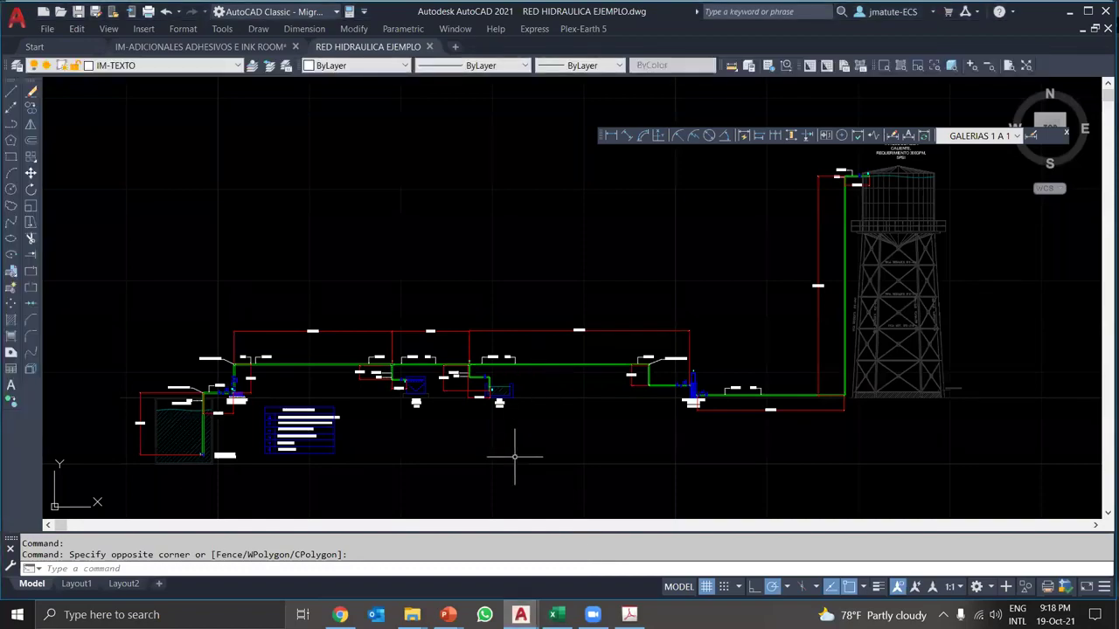
- Switch to the CUADRO CALCULO DE PERDIDAS workbook in Excel and name item 2's pipe section "Tramo 2 a 2" in the primary losses table
{"action": "key", "text": "alt+Tab"}
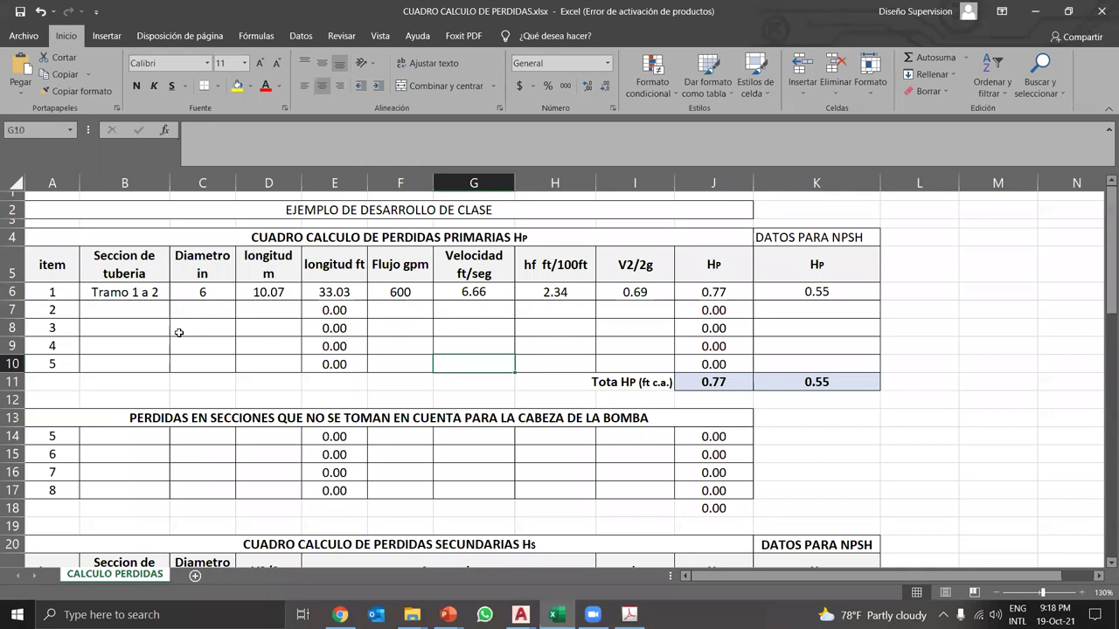
{"action": "left_click", "coordinate": [135, 308]}
{"action": "type", "text": "tRA"}
{"action": "key", "text": "BackSpace"}
{"action": "key", "text": "BackSpace"}
{"action": "key", "text": "BackSpace"}
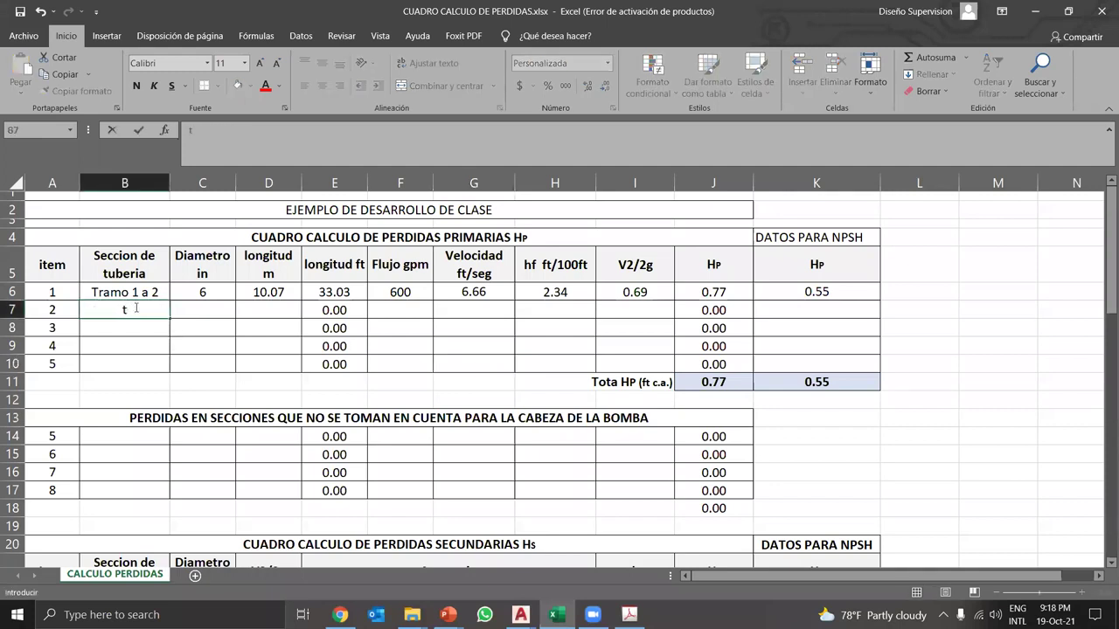
{"action": "key", "text": "BackSpace"}
{"action": "key", "text": "Caps_Lock"}
{"action": "type", "text": "Tramo 1 a 2"}
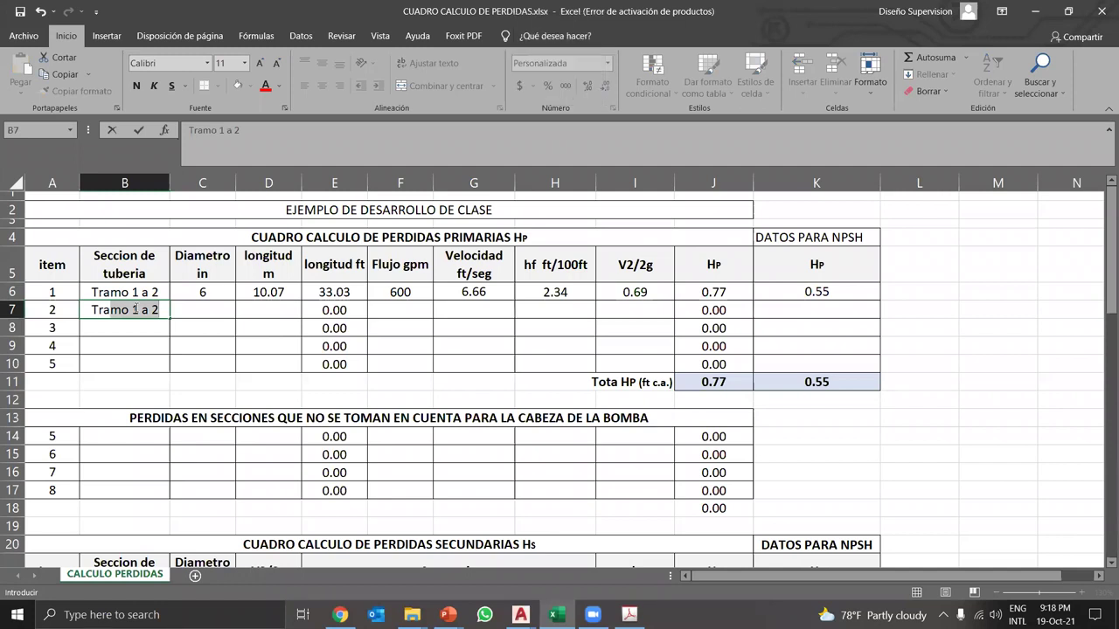
{"action": "left_click", "coordinate": [135, 310]}
{"action": "double_click", "coordinate": [134, 310]}
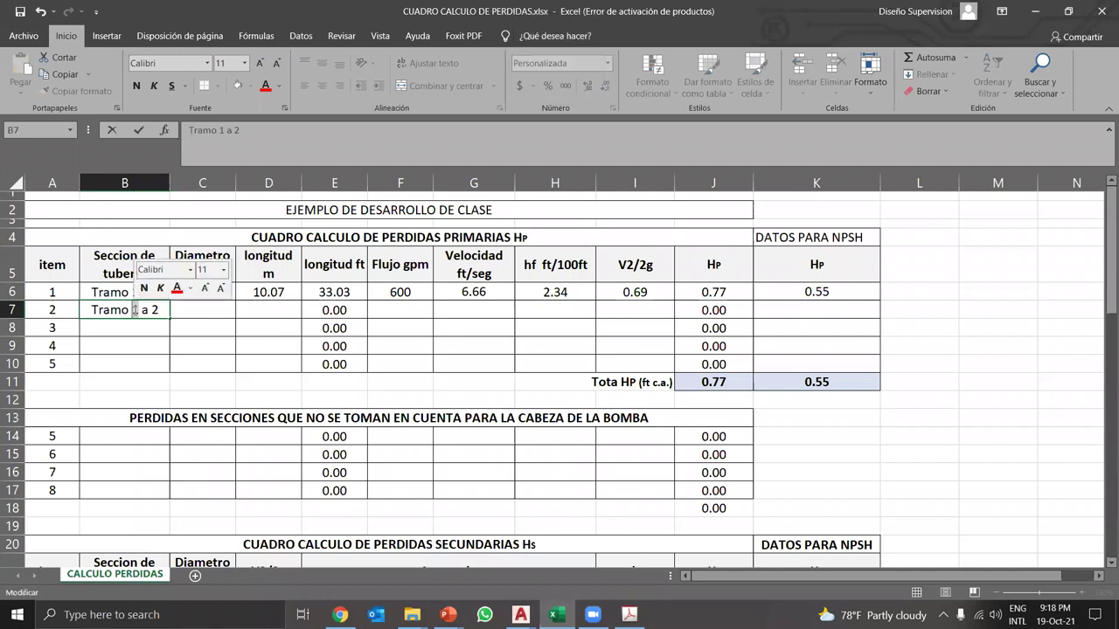
{"action": "type", "text": "2"}
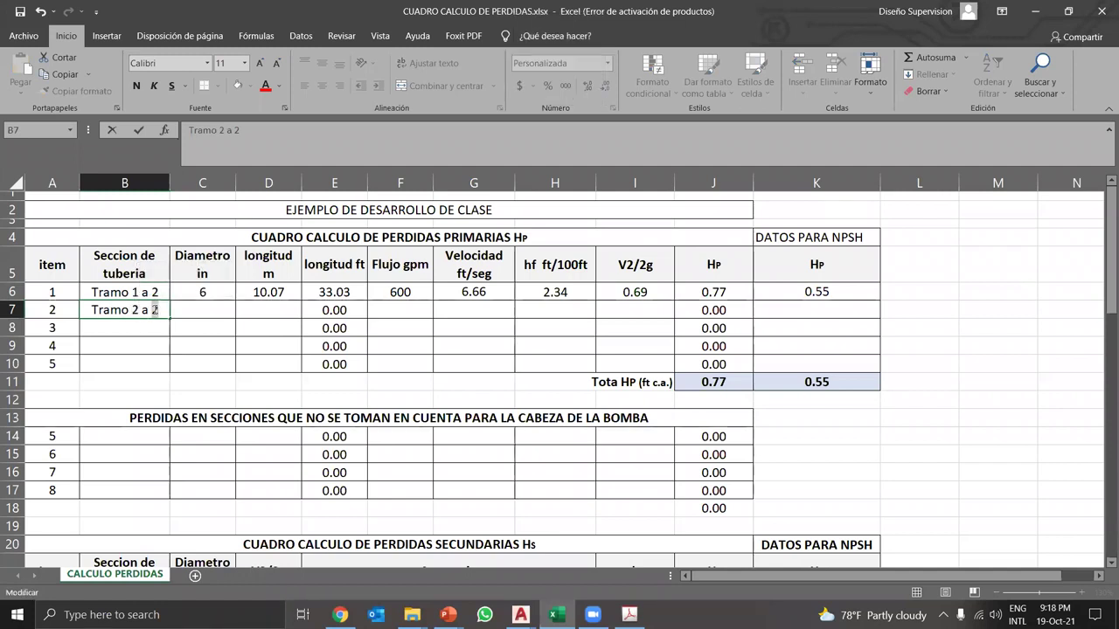
- Set the diameter of item 2 in the primary losses table to 6 in
{"action": "left_click", "coordinate": [221, 307]}
{"action": "type", "text": "6"}
{"action": "left_click", "coordinate": [270, 306]}
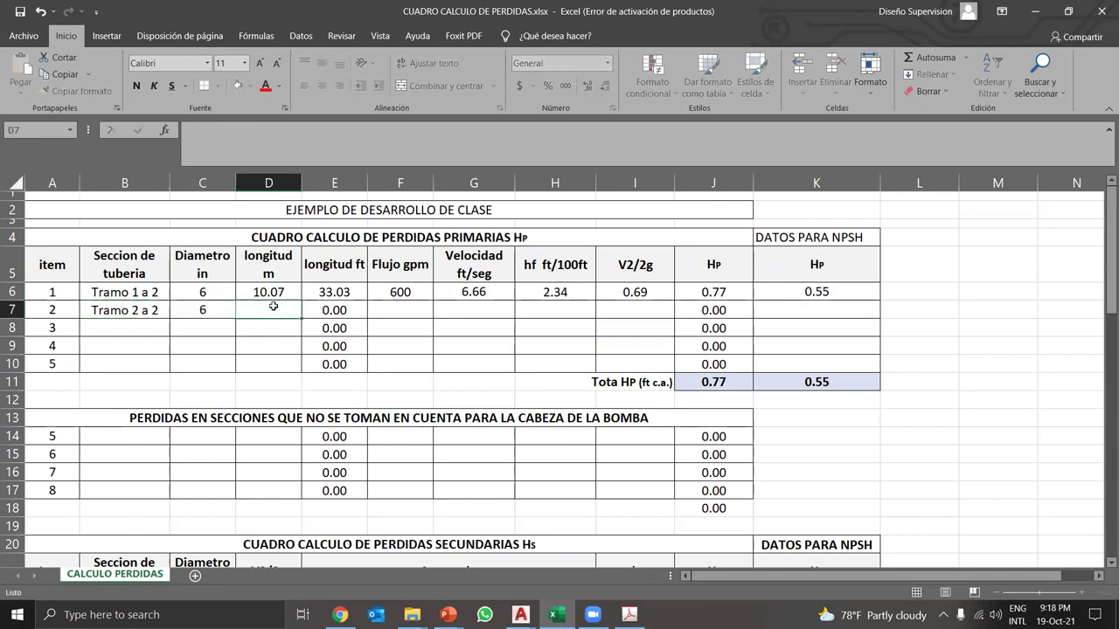
- Switch to AutoCAD and close the IM-ADICIONALES ADHESIVOS E INK ROOM drawing without saving its changes
{"action": "mouse_move", "coordinate": [520, 615]}
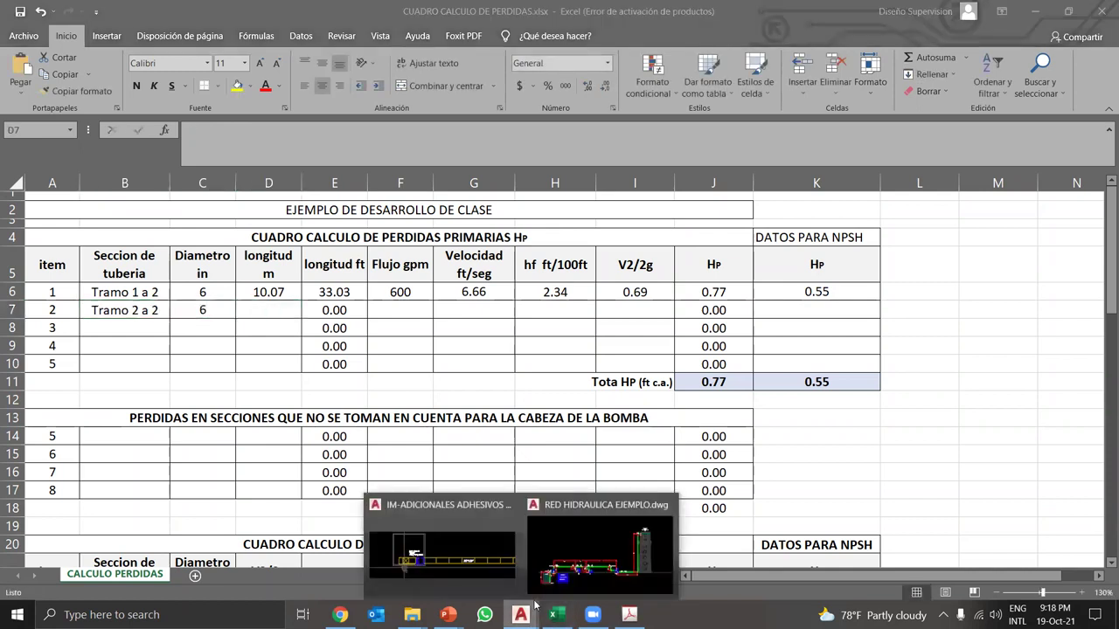
{"action": "left_click", "coordinate": [469, 544]}
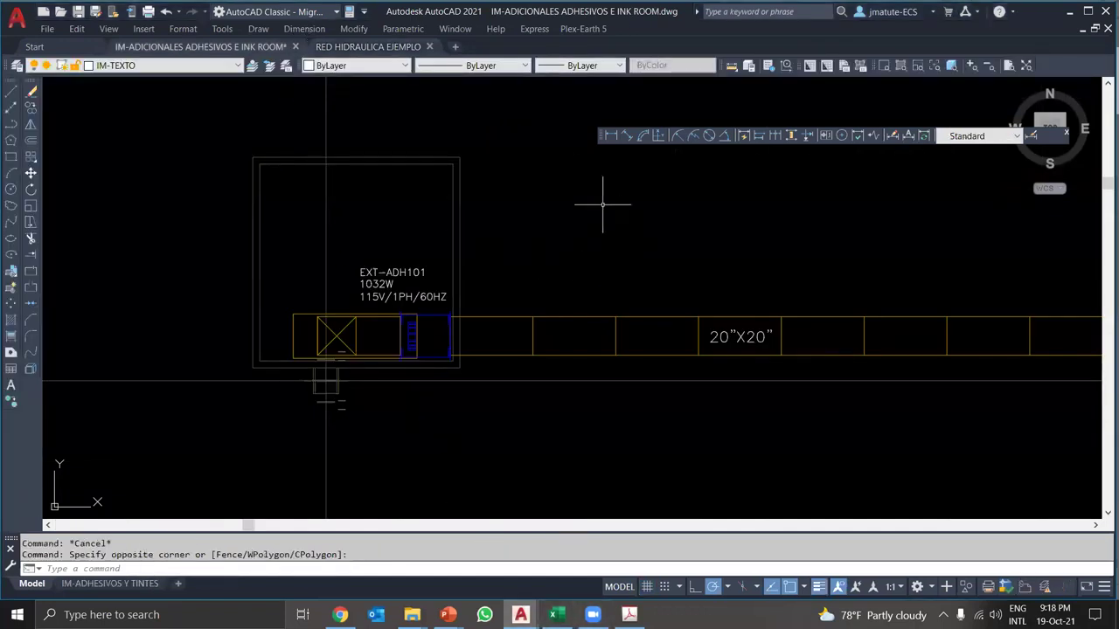
{"action": "left_click", "coordinate": [295, 46]}
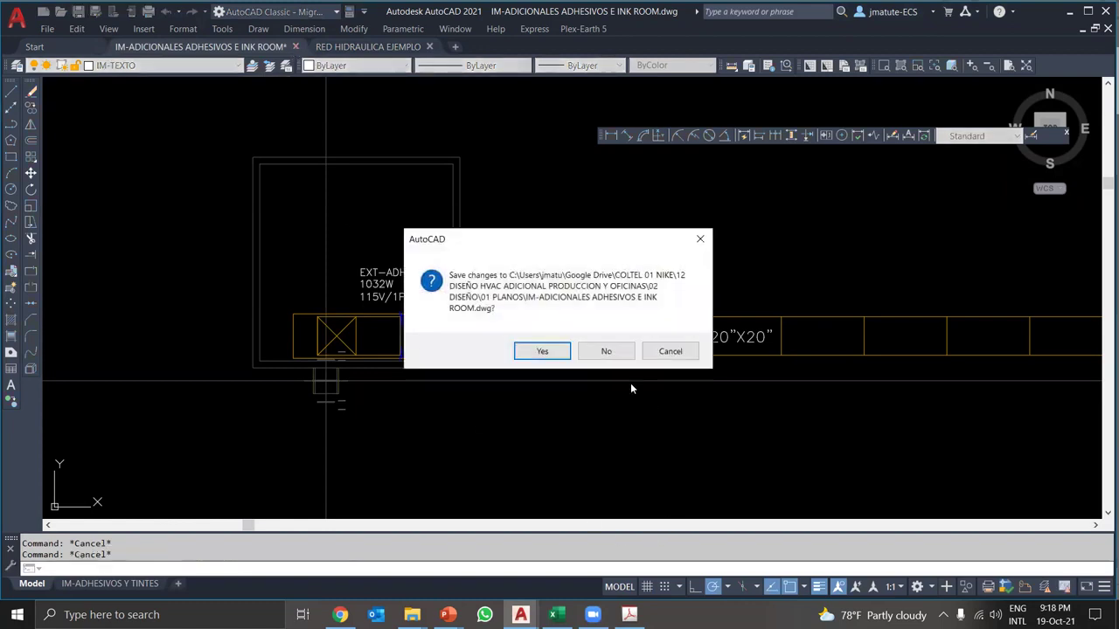
{"action": "left_click", "coordinate": [607, 350]}
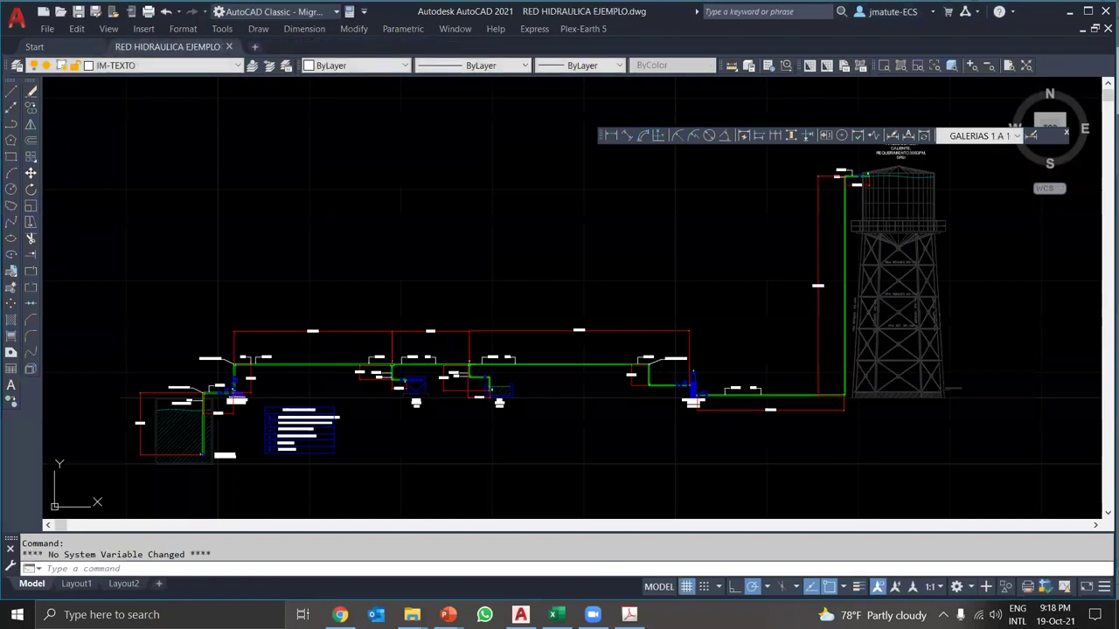
- Examine the pipe run between points 2 and 3 for its diameter, flow and lengths, and return to the Excel losses workbook
{"action": "scroll", "coordinate": [507, 350], "scroll_direction": "down", "scroll_amount": 2}
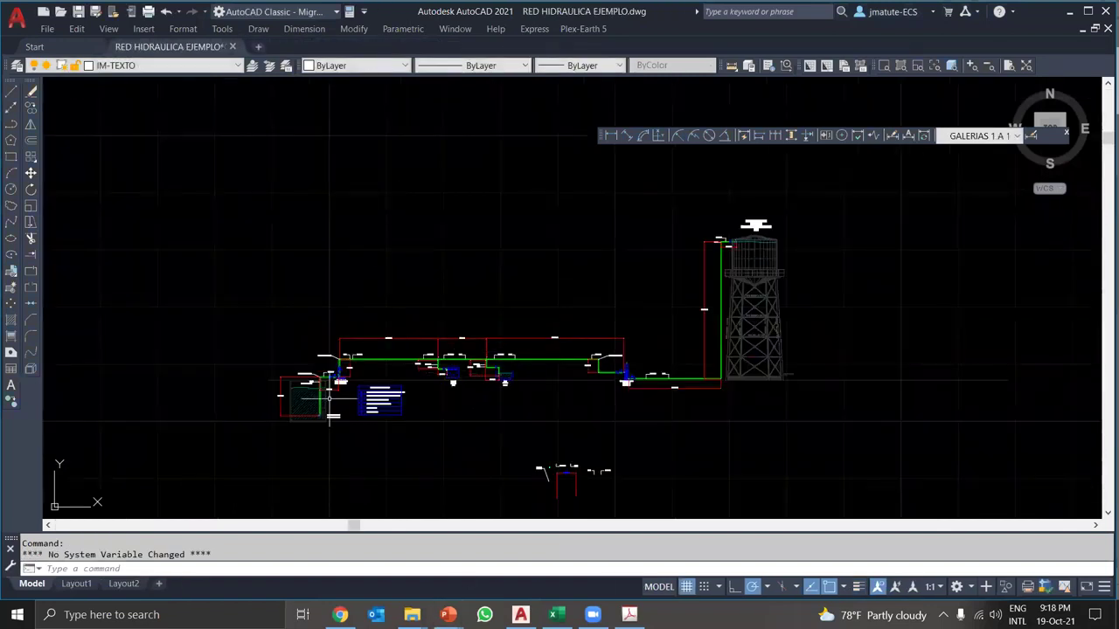
{"action": "scroll", "coordinate": [319, 416], "scroll_direction": "up", "scroll_amount": 6}
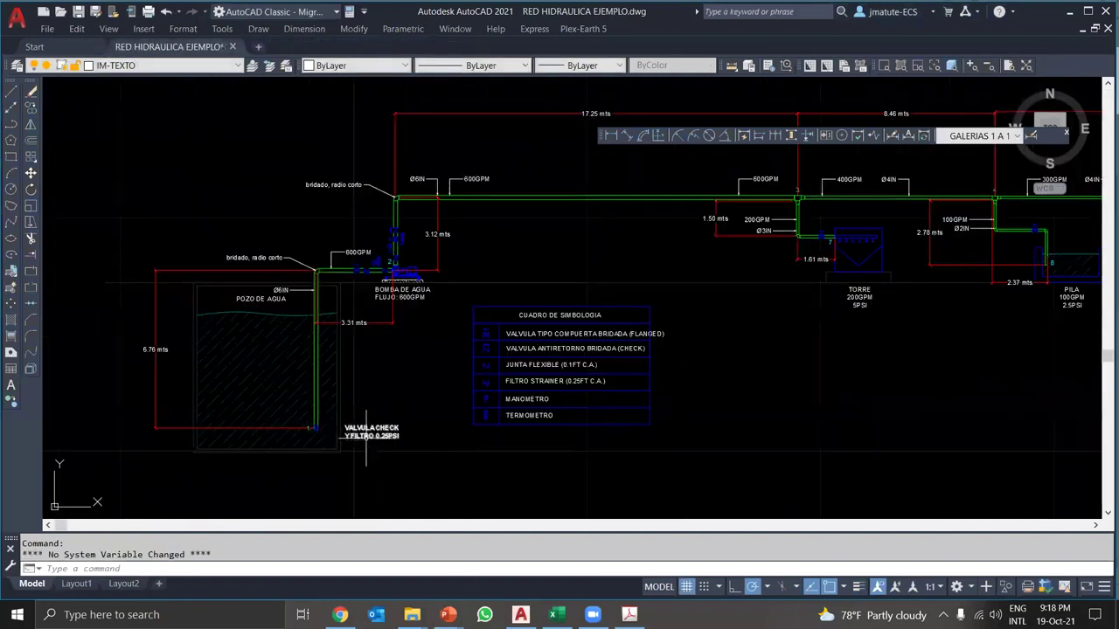
{"action": "scroll", "coordinate": [420, 297], "scroll_direction": "down", "scroll_amount": 2}
{"action": "scroll", "coordinate": [507, 219], "scroll_direction": "up", "scroll_amount": 6}
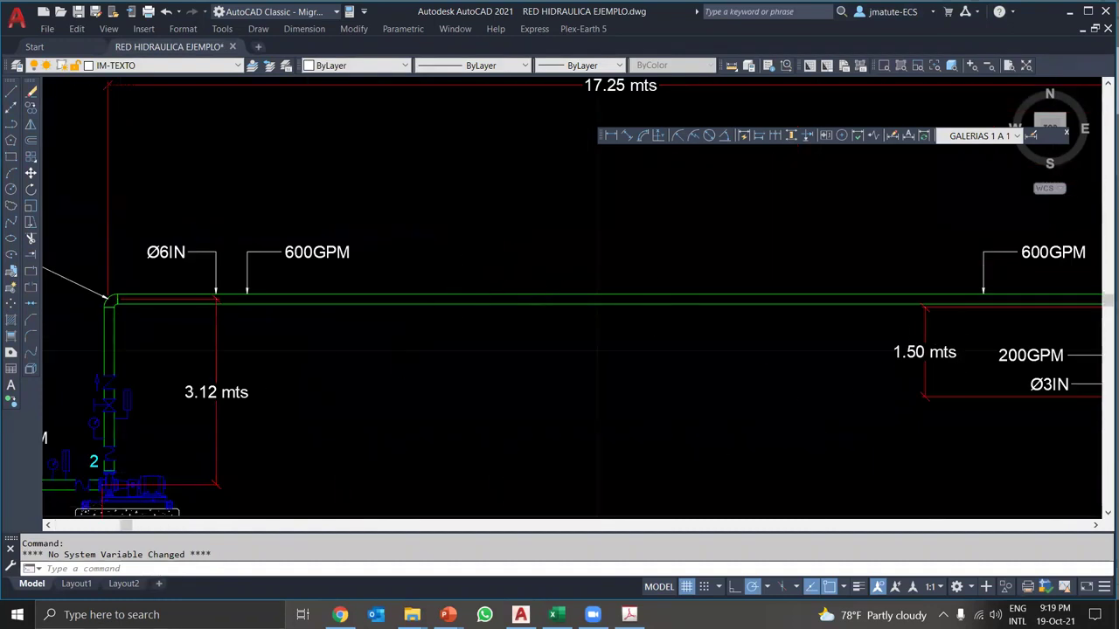
{"action": "scroll", "coordinate": [544, 271], "scroll_direction": "down", "scroll_amount": 2}
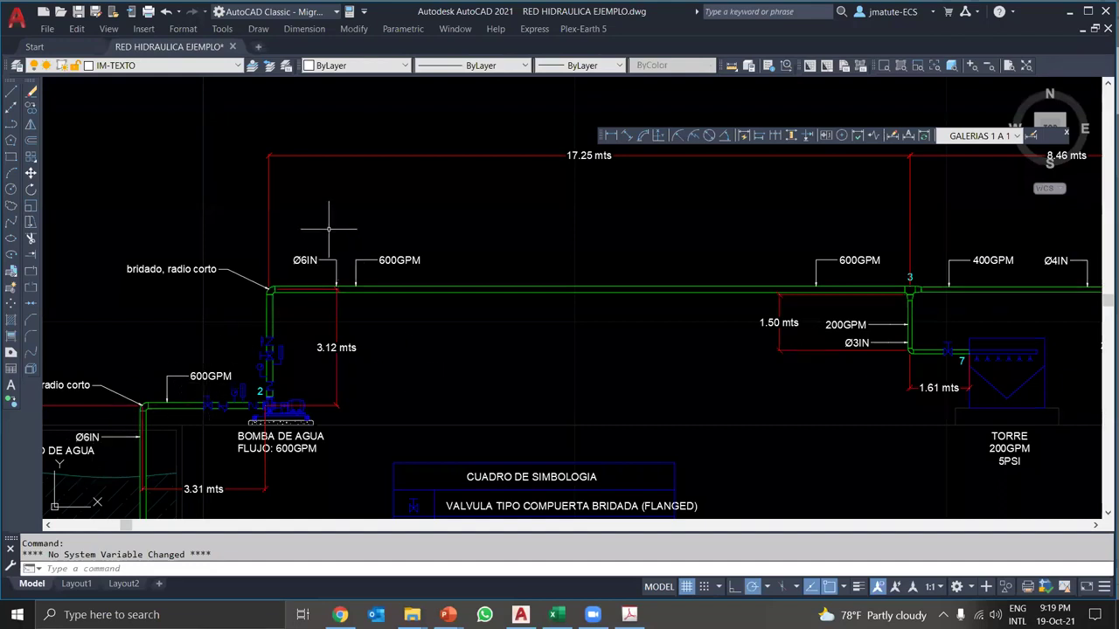
{"action": "left_click", "coordinate": [553, 615]}
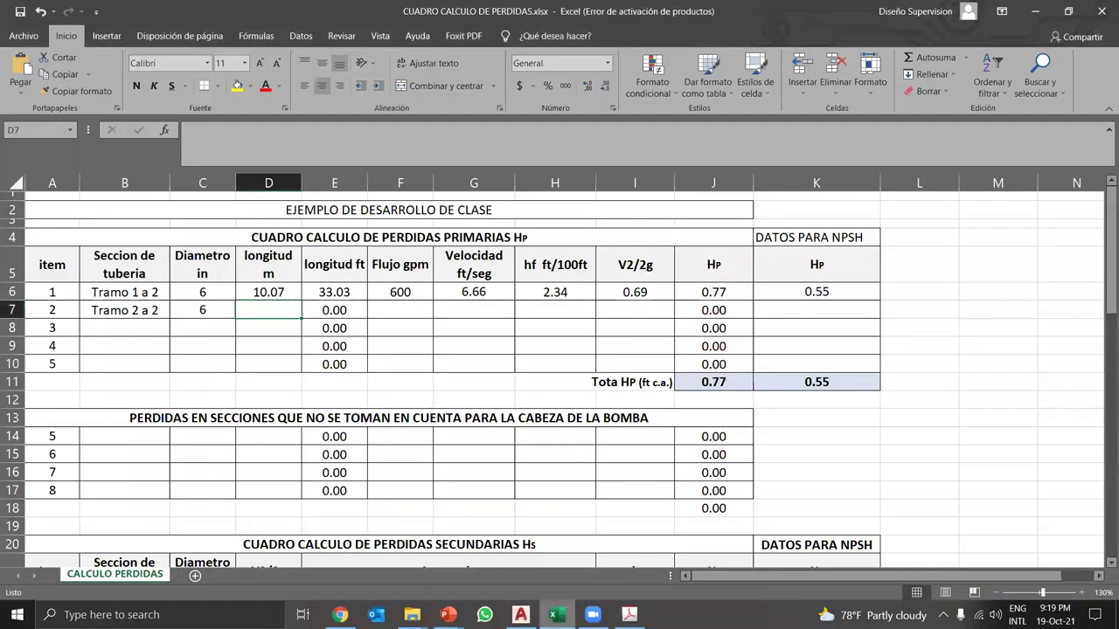
{"action": "type", "text": "10"}
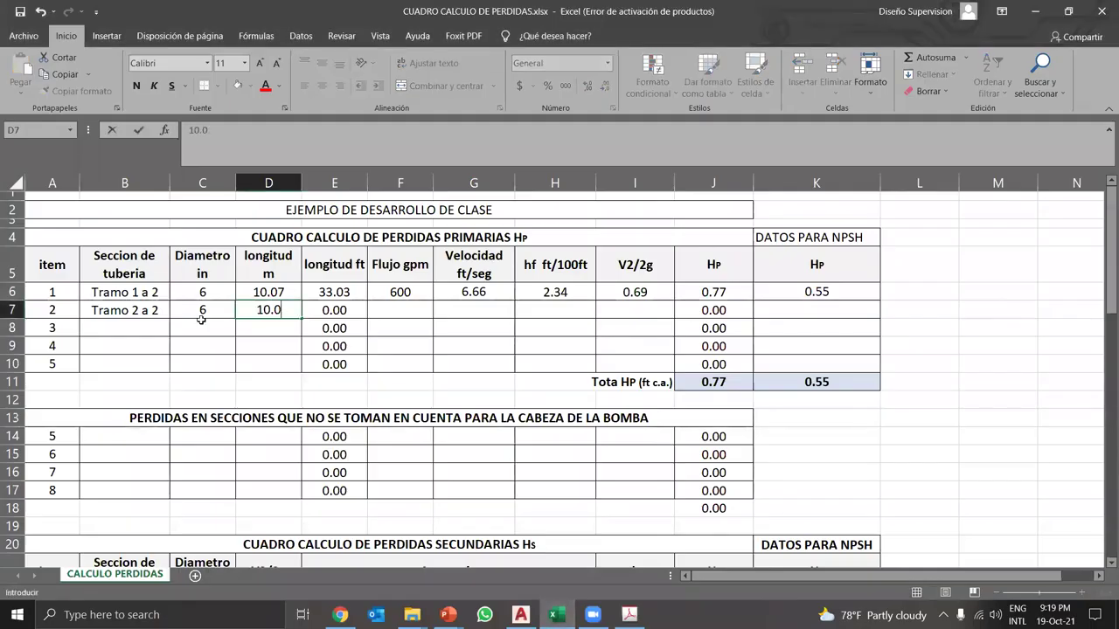
{"action": "key", "text": "BackSpace"}
{"action": "key", "text": "BackSpace"}
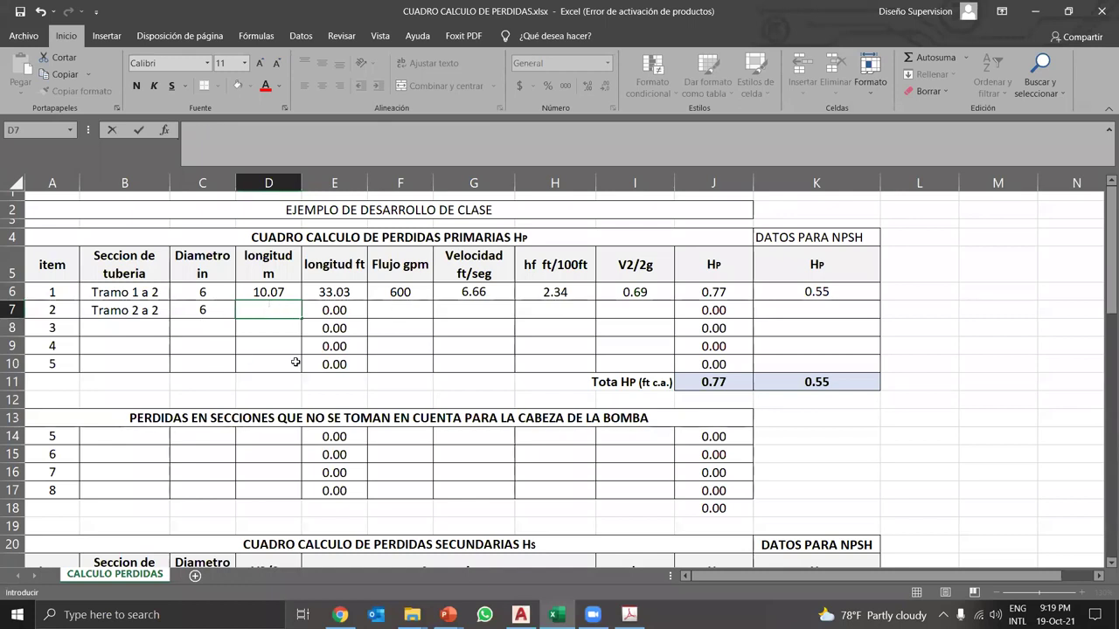
- Enter for item 2 a flow of 600 gpm, velocity 6.66 ft/seg, hf 2.34 ft/100ft and V2/2g 0.69
{"action": "left_click", "coordinate": [385, 307]}
{"action": "type", "text": "600"}
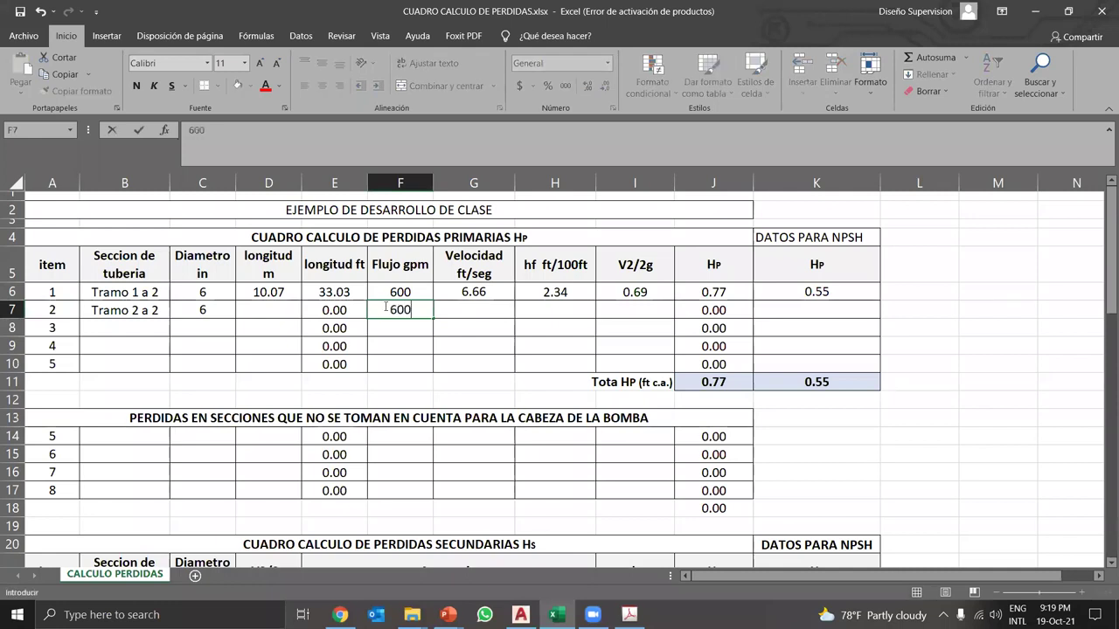
{"action": "key", "text": "Tab"}
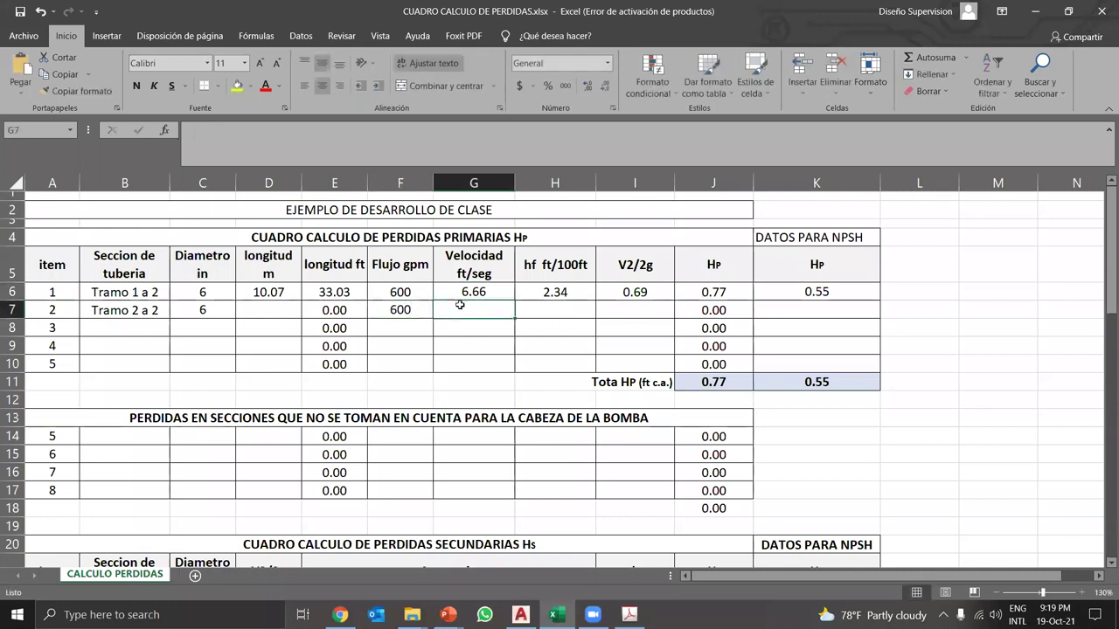
{"action": "type", "text": "6.66"}
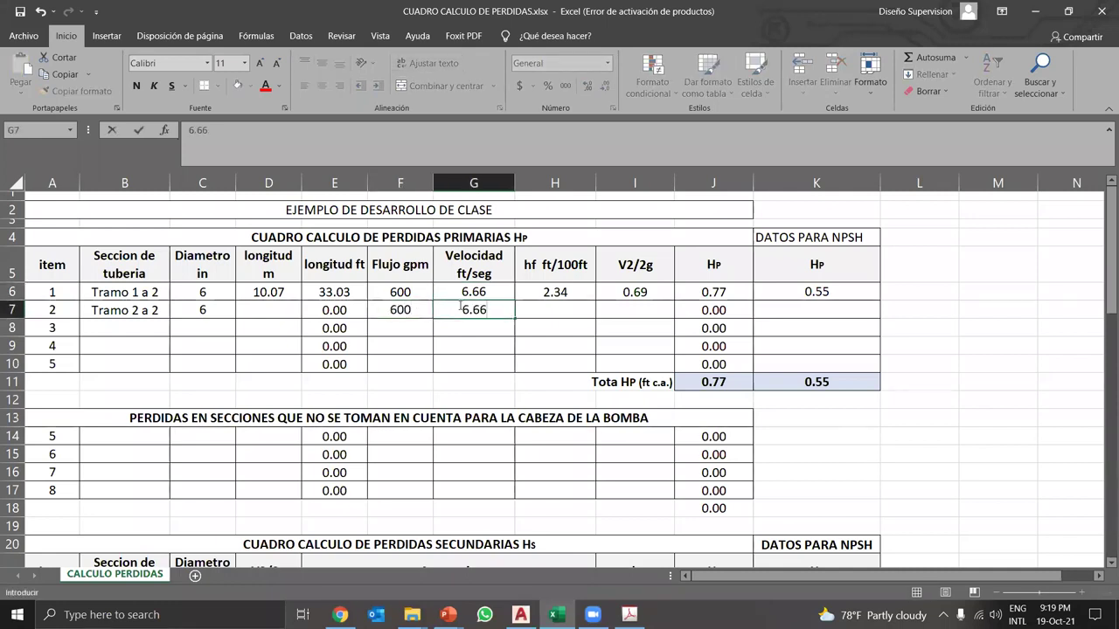
{"action": "left_click", "coordinate": [531, 312]}
{"action": "type", "text": "2.34"}
{"action": "key", "text": "Right"}
{"action": "type", "text": "0.69"}
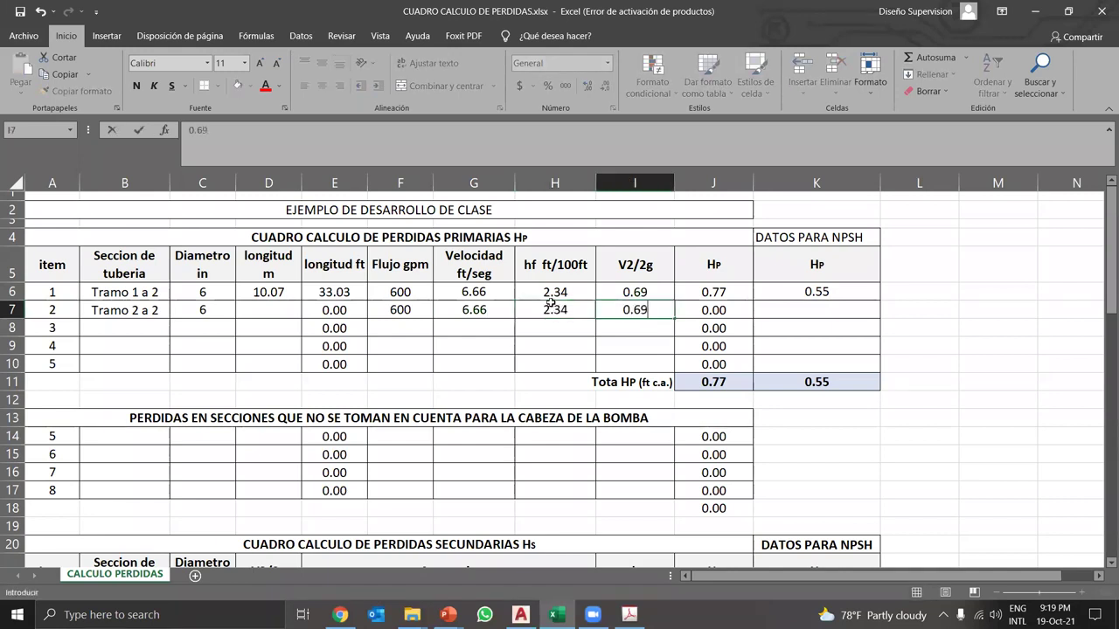
{"action": "key", "text": "Return"}
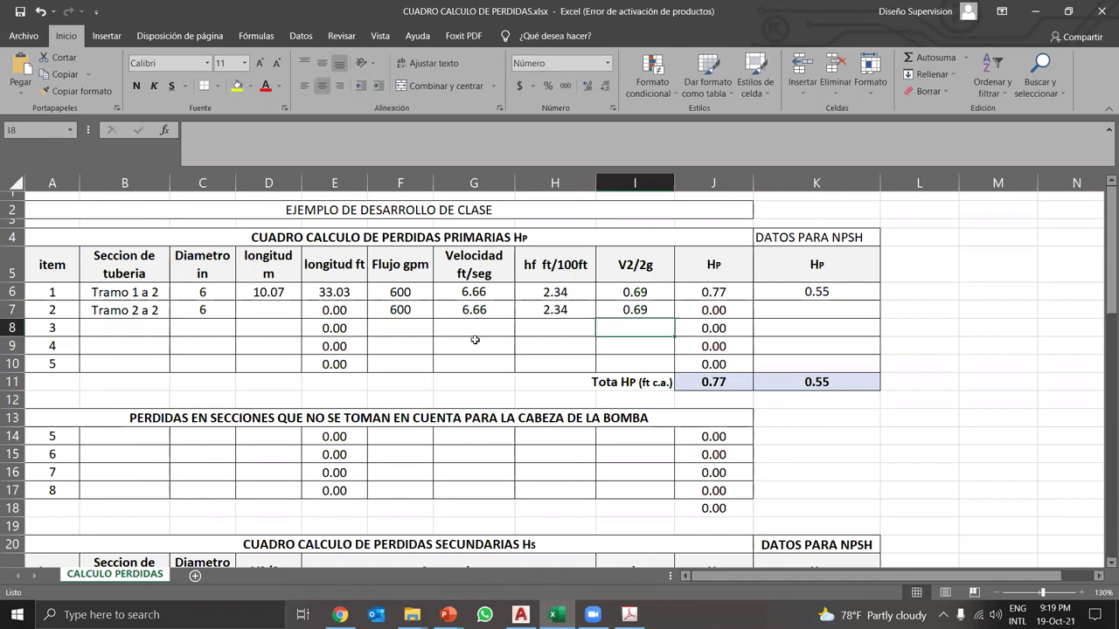
- Check the lengths between points 2 and 3 in the AutoCAD drawing and enter 20.37 m as item 2's length in Excel
{"action": "left_click", "coordinate": [295, 316]}
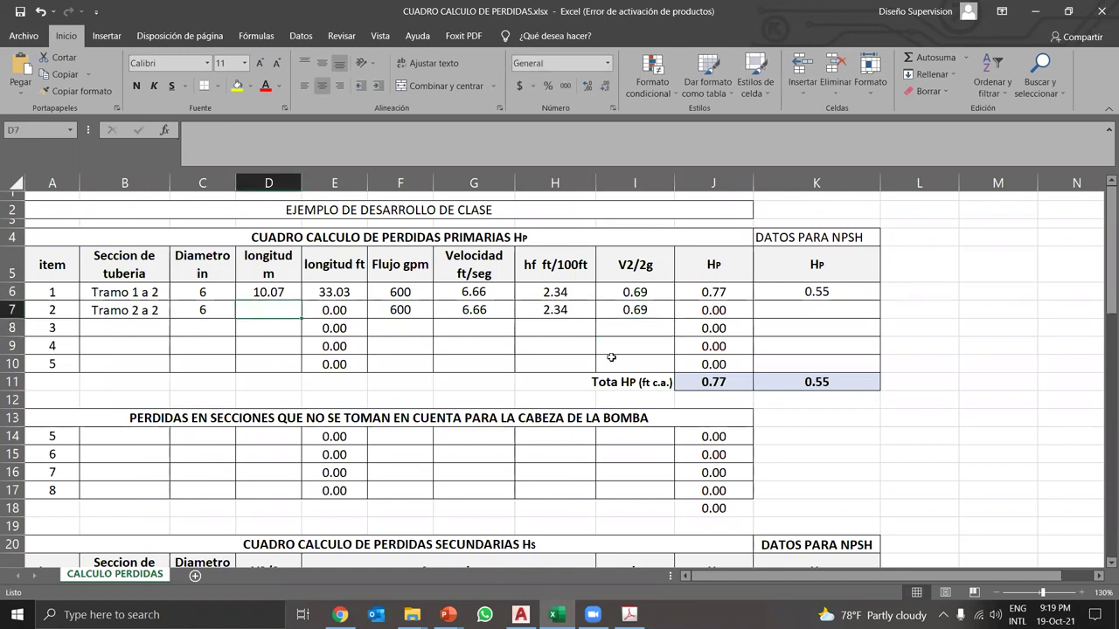
{"action": "left_click", "coordinate": [521, 615]}
{"action": "scroll", "coordinate": [415, 401], "scroll_direction": "down", "scroll_amount": 2}
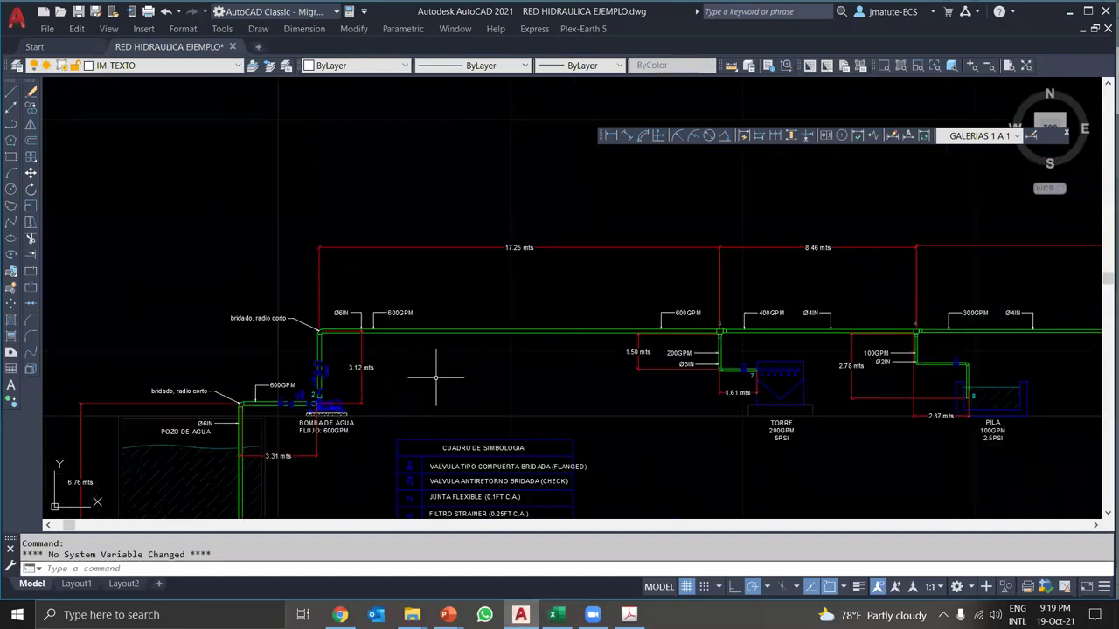
{"action": "scroll", "coordinate": [358, 389], "scroll_direction": "up", "scroll_amount": 2}
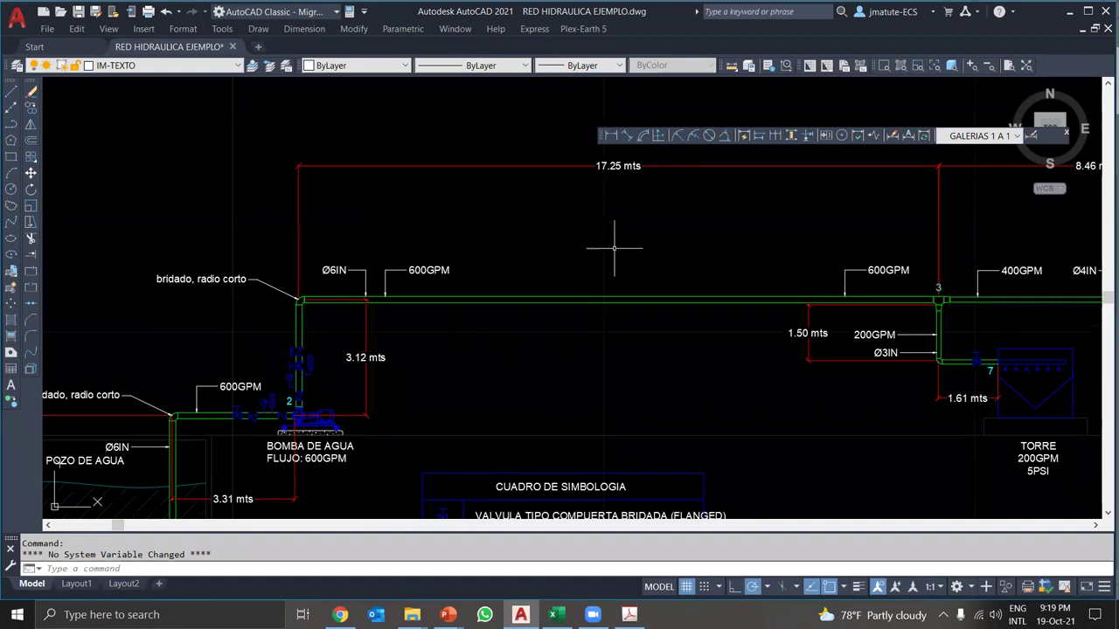
{"action": "left_click", "coordinate": [552, 614]}
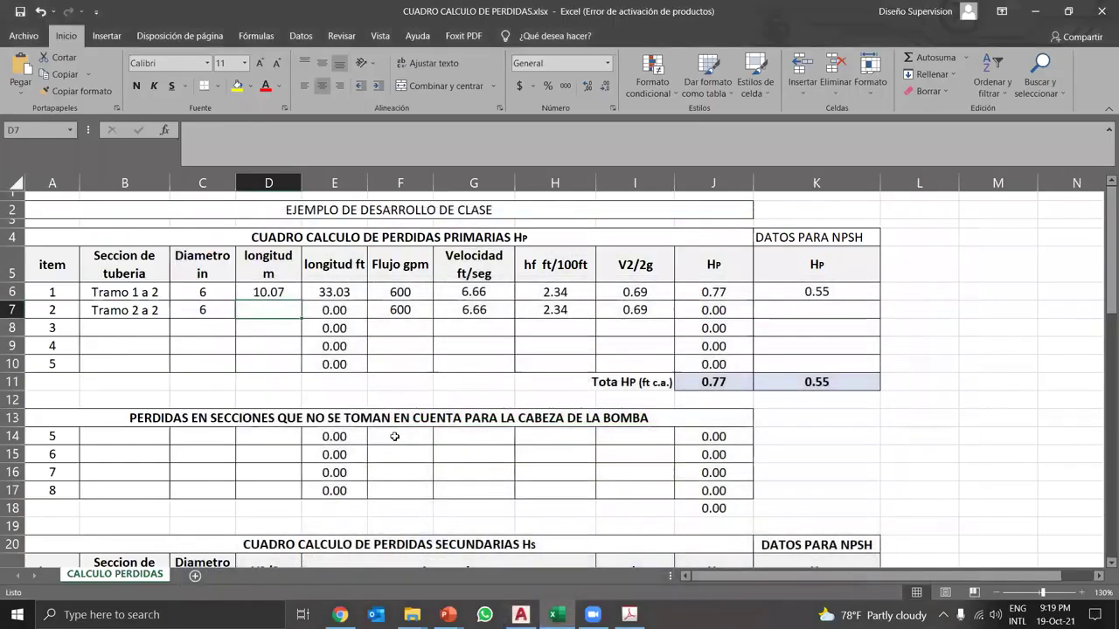
{"action": "type", "text": "20.37"}
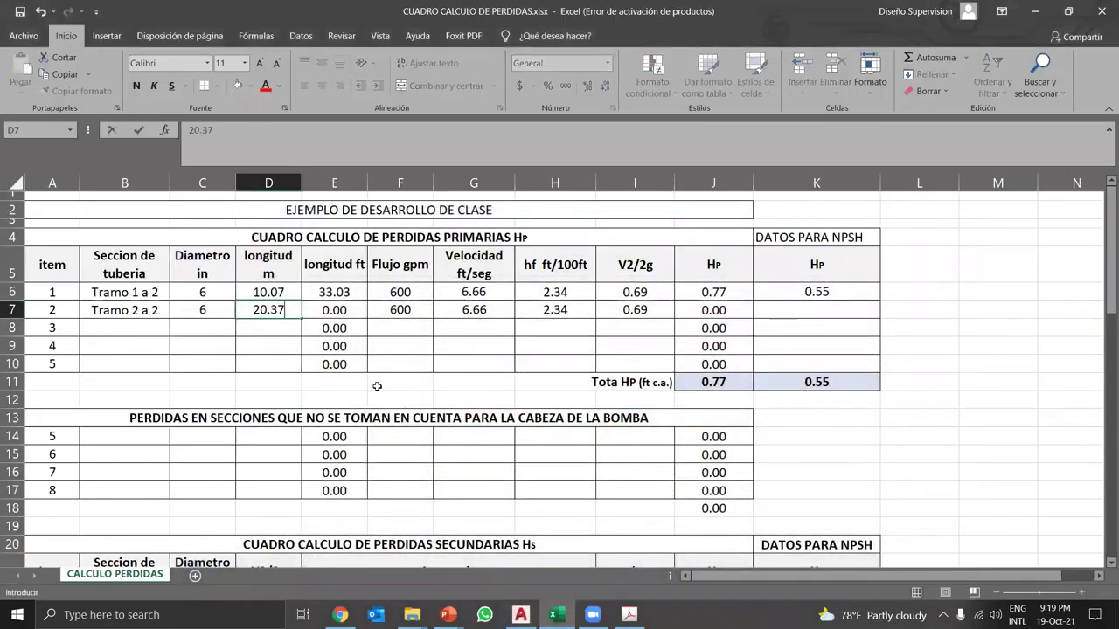
{"action": "key", "text": "Return"}
{"action": "left_click", "coordinate": [692, 382]}
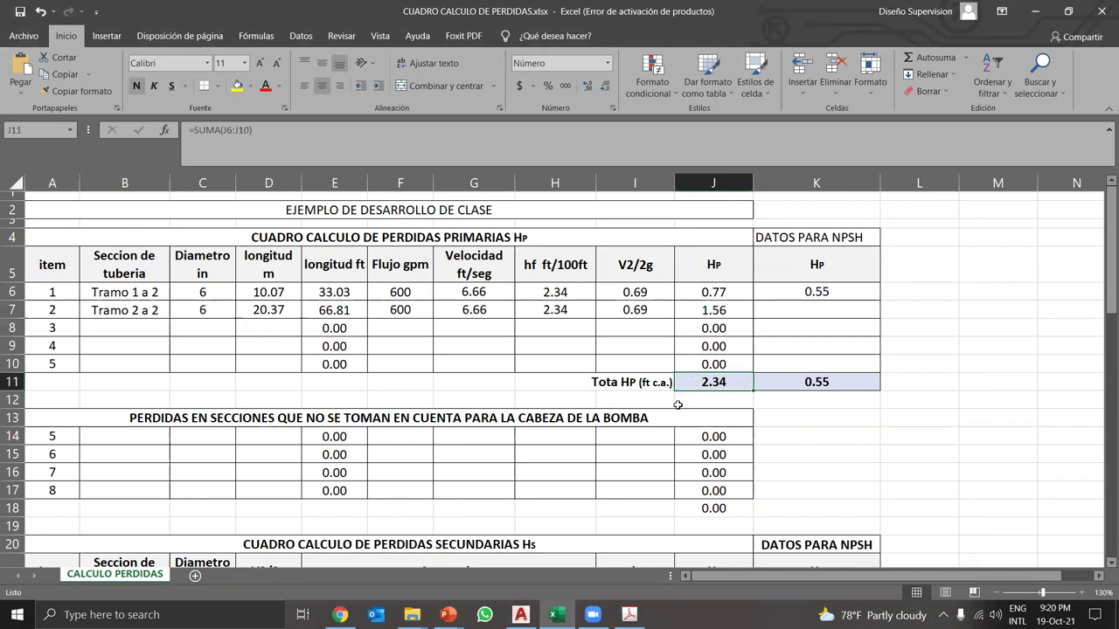
- Correct item 2's pipe section label to "Tramo 2 a 3" in the primary losses table
{"action": "double_click", "coordinate": [153, 317]}
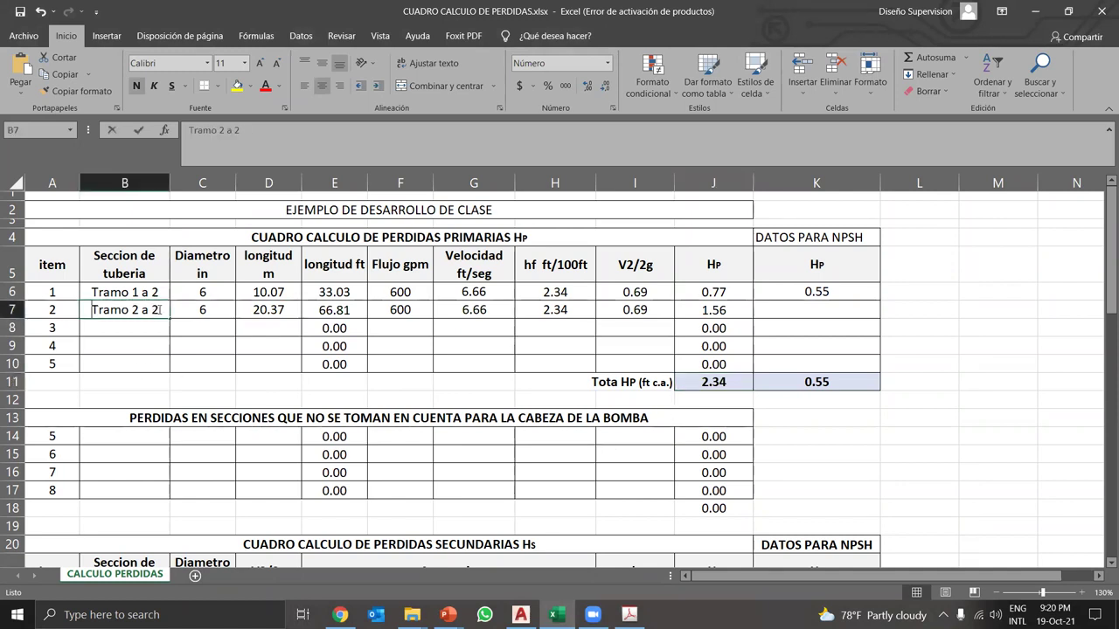
{"action": "double_click", "coordinate": [155, 313]}
{"action": "type", "text": "3"}
{"action": "left_click", "coordinate": [144, 315]}
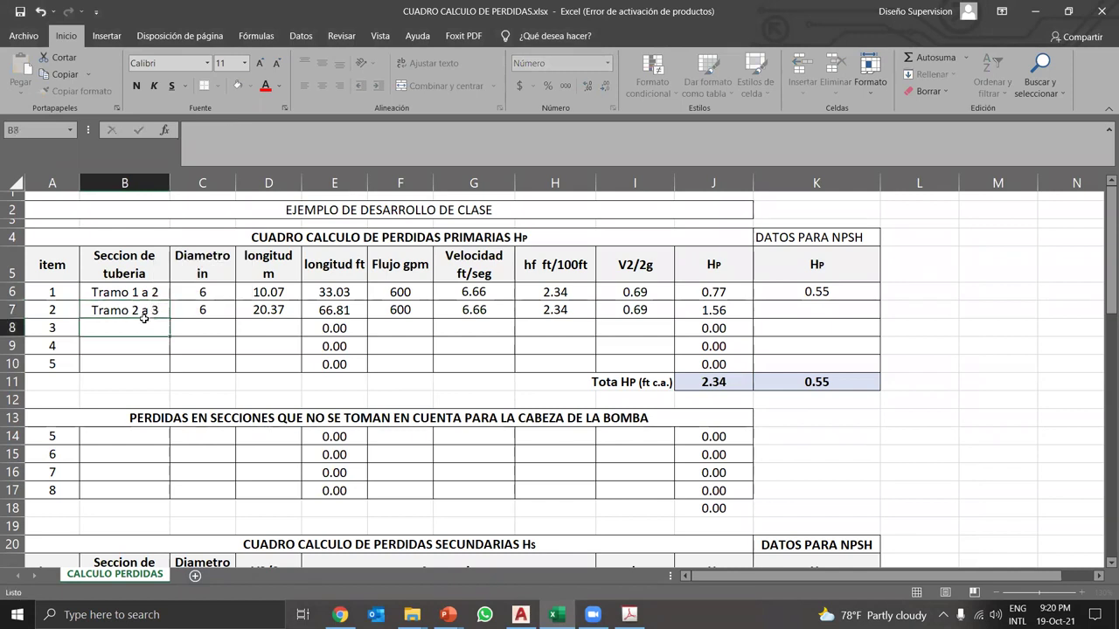
- Fill the section label down to item 3 and edit it to read "Tramo 3 a 4"
{"action": "left_click_drag", "start_coordinate": [168, 319], "coordinate": [166, 335]}
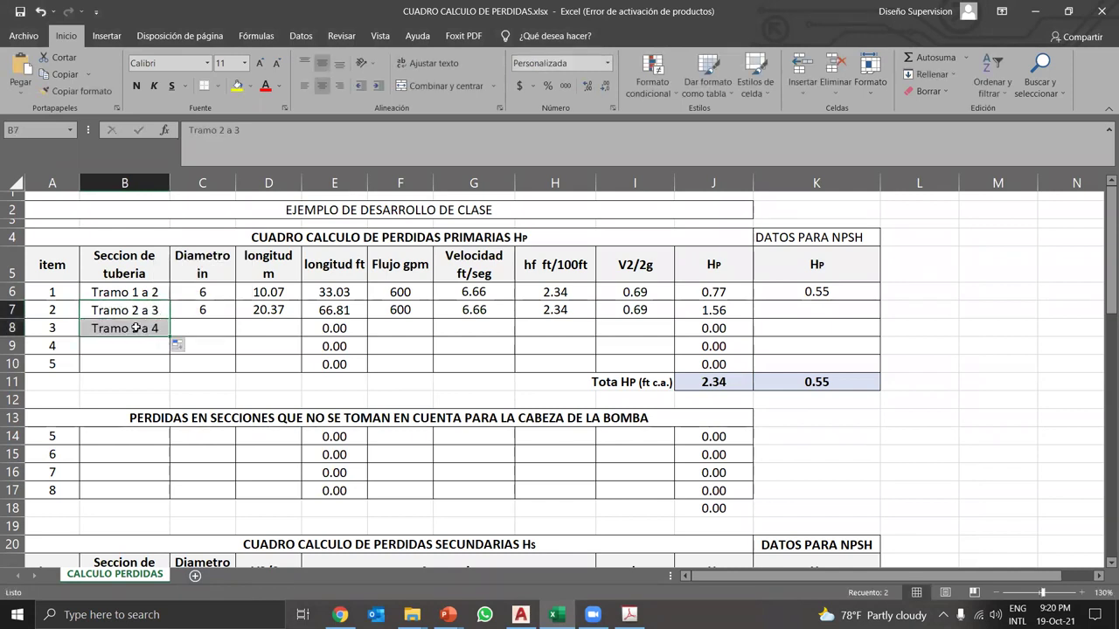
{"action": "double_click", "coordinate": [134, 329]}
{"action": "double_click", "coordinate": [134, 329]}
{"action": "type", "text": "3"}
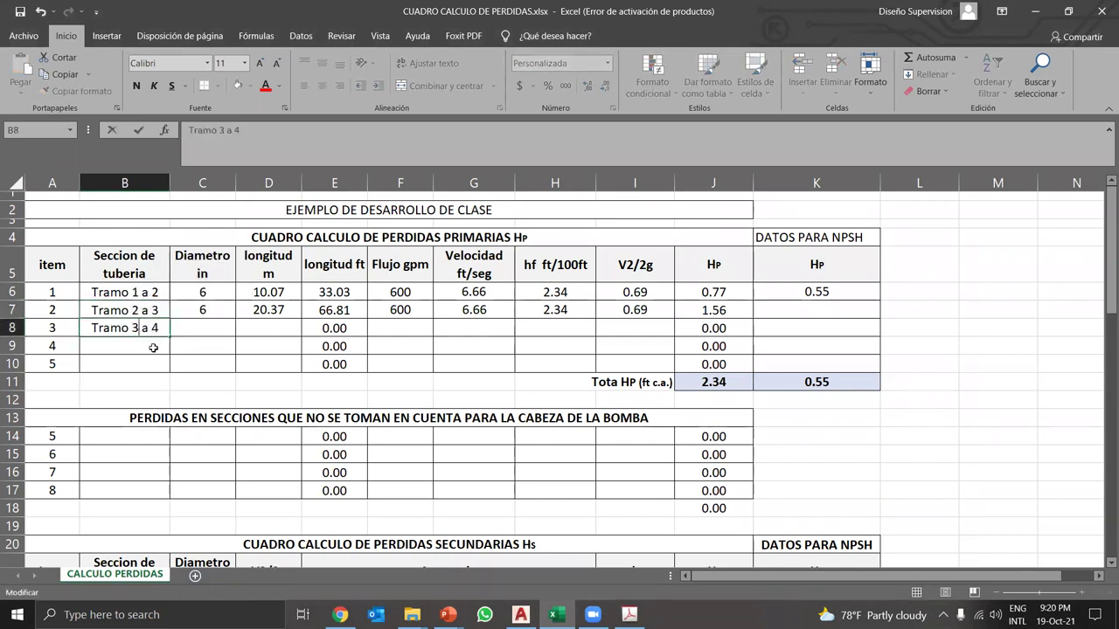
{"action": "key", "text": "Return"}
{"action": "key", "text": "Up"}
- Check the pipe run between points 3 and 4 in AutoCAD, and enter item 3's diameter of 4 in and flow of 400 gpm in Excel
{"action": "key", "text": "alt+Tab"}
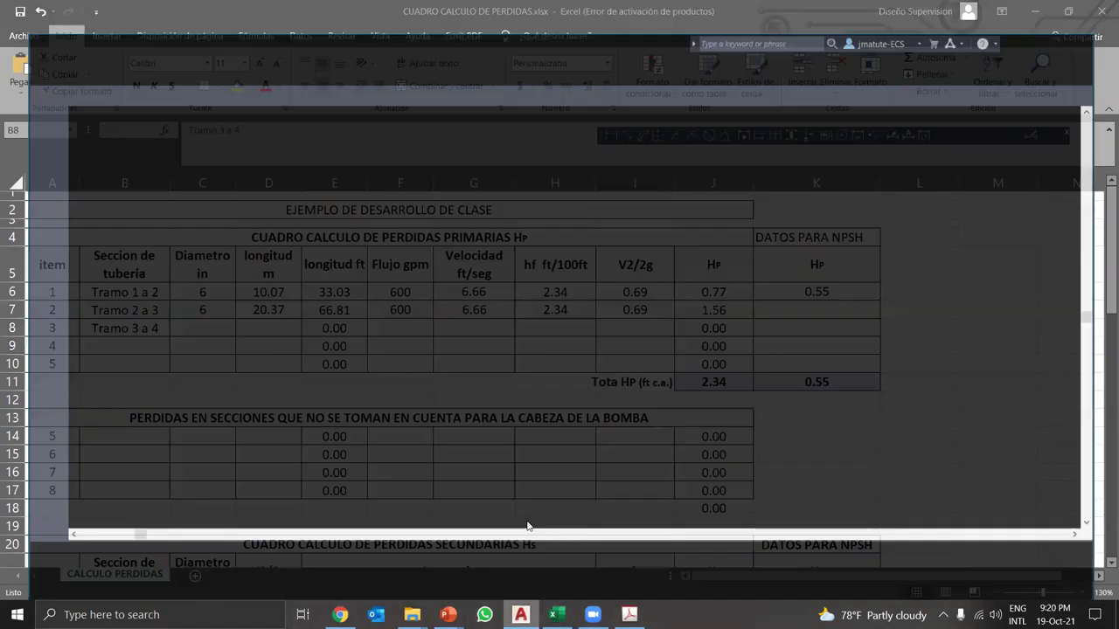
{"action": "scroll", "coordinate": [350, 367], "scroll_direction": "down", "scroll_amount": 5}
{"action": "scroll", "coordinate": [708, 328], "scroll_direction": "up", "scroll_amount": 5}
{"action": "scroll", "coordinate": [553, 254], "scroll_direction": "up", "scroll_amount": 2}
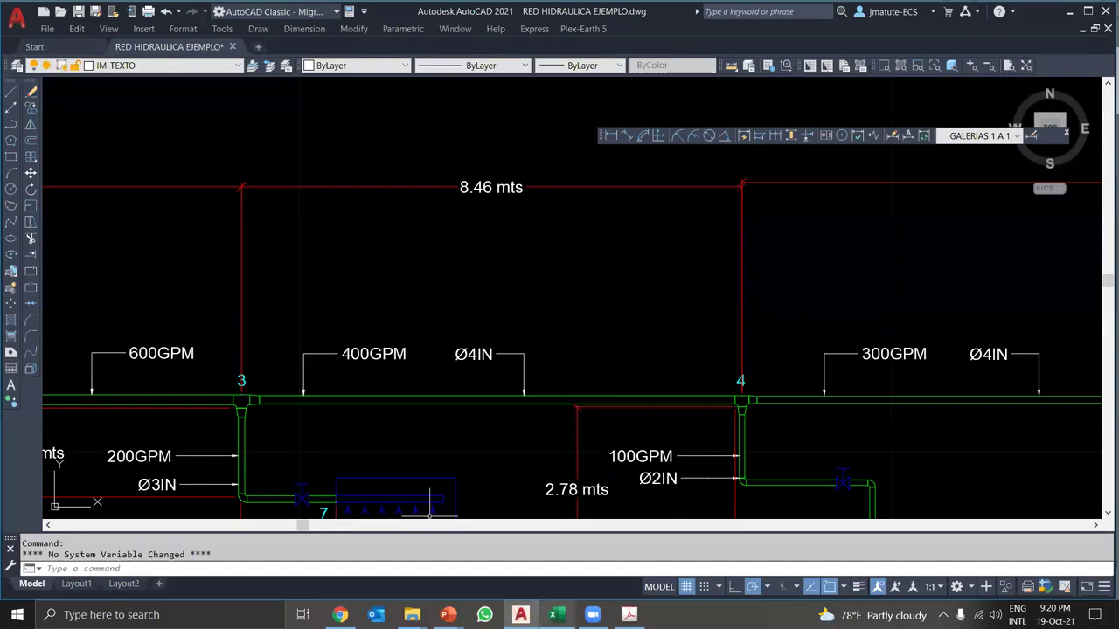
{"action": "left_click", "coordinate": [552, 615]}
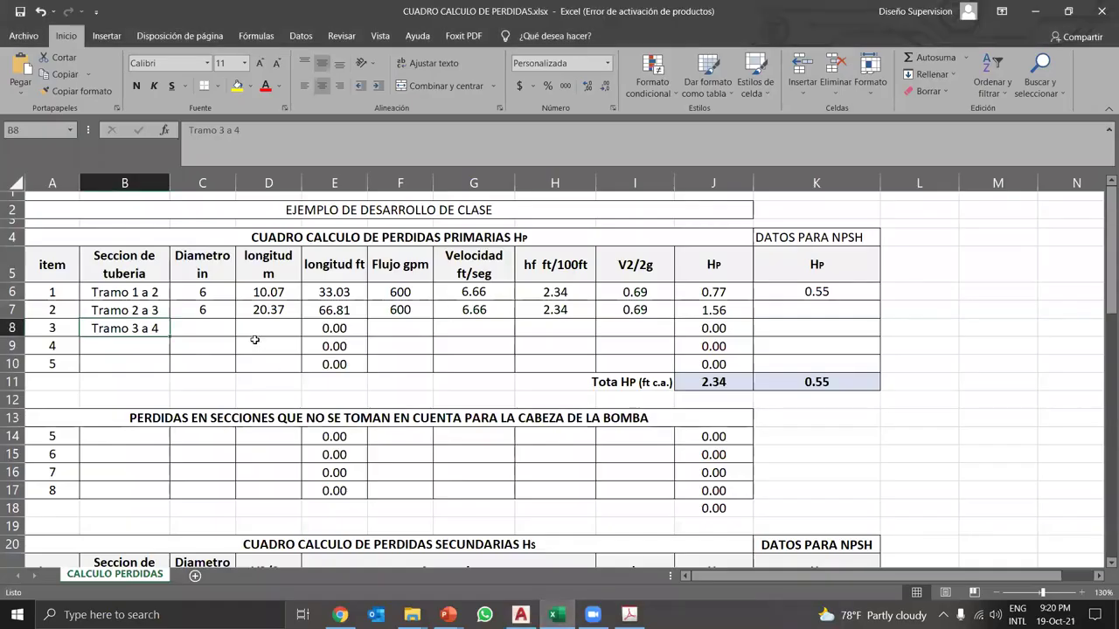
{"action": "left_click", "coordinate": [207, 328]}
{"action": "type", "text": "4"}
{"action": "left_click", "coordinate": [259, 328]}
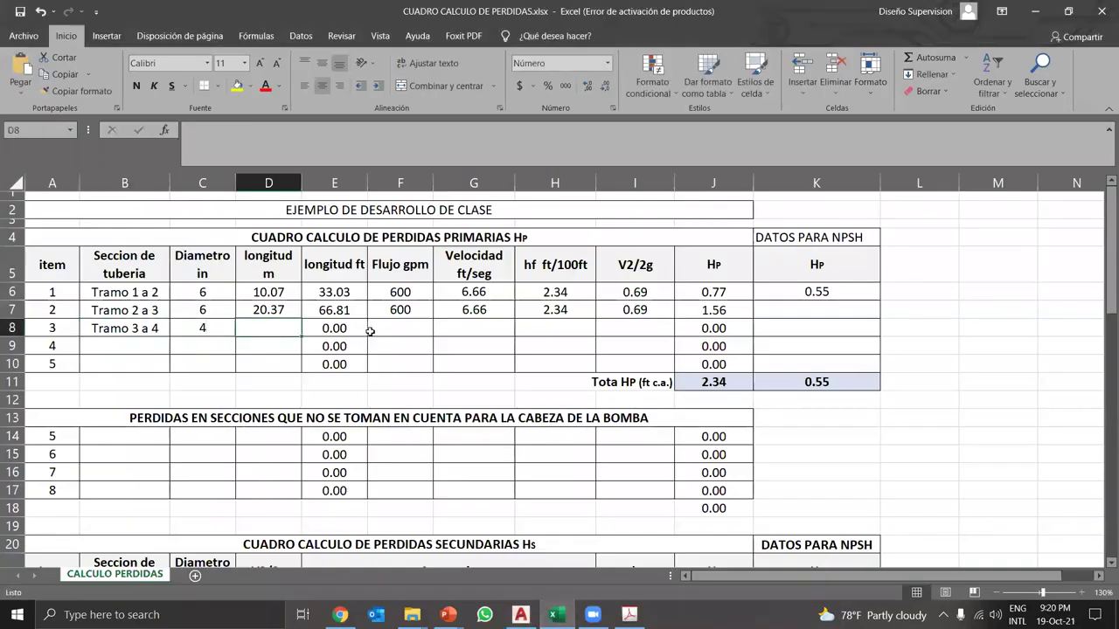
{"action": "left_click", "coordinate": [403, 327]}
{"action": "type", "text": "400"}
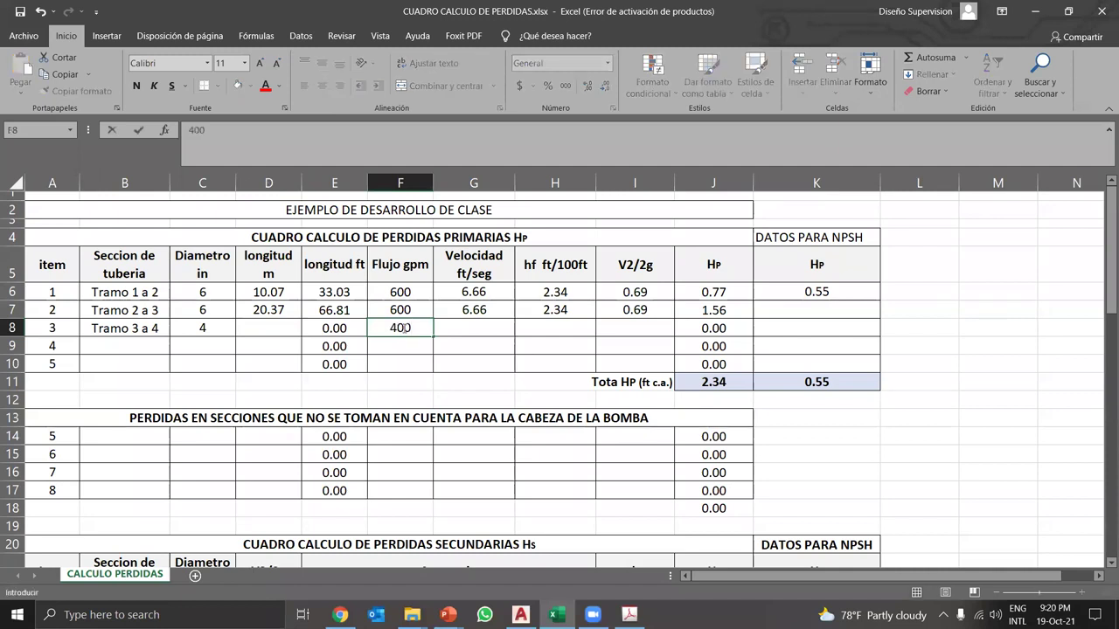
{"action": "left_click", "coordinate": [379, 372]}
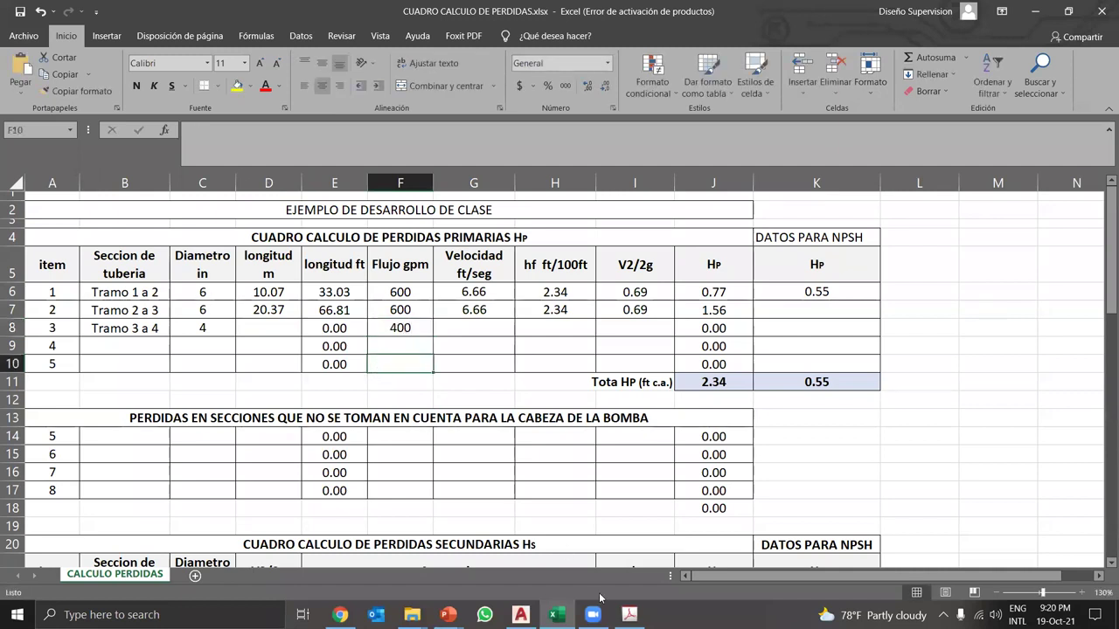
- Switch to TABLAS.pdf and move the red boxes marking the 240 gpm row to the 400 gpm row of the 4 in. pipe table
{"action": "left_click", "coordinate": [629, 614]}
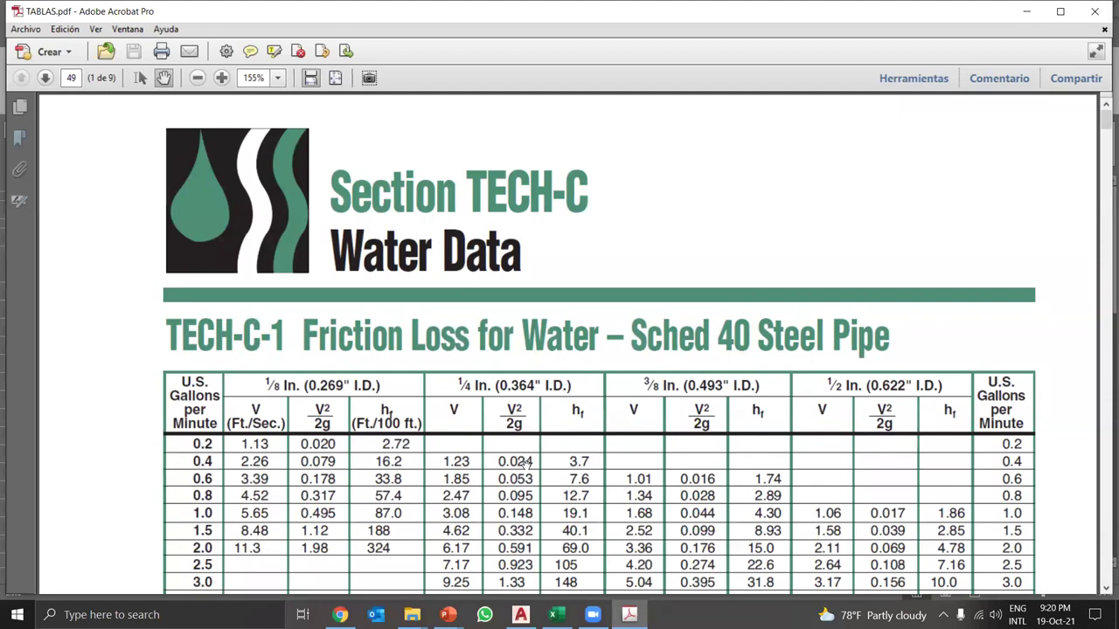
{"action": "scroll", "coordinate": [524, 464], "scroll_direction": "down", "scroll_amount": 15}
{"action": "scroll", "coordinate": [524, 463], "scroll_direction": "down", "scroll_amount": 10}
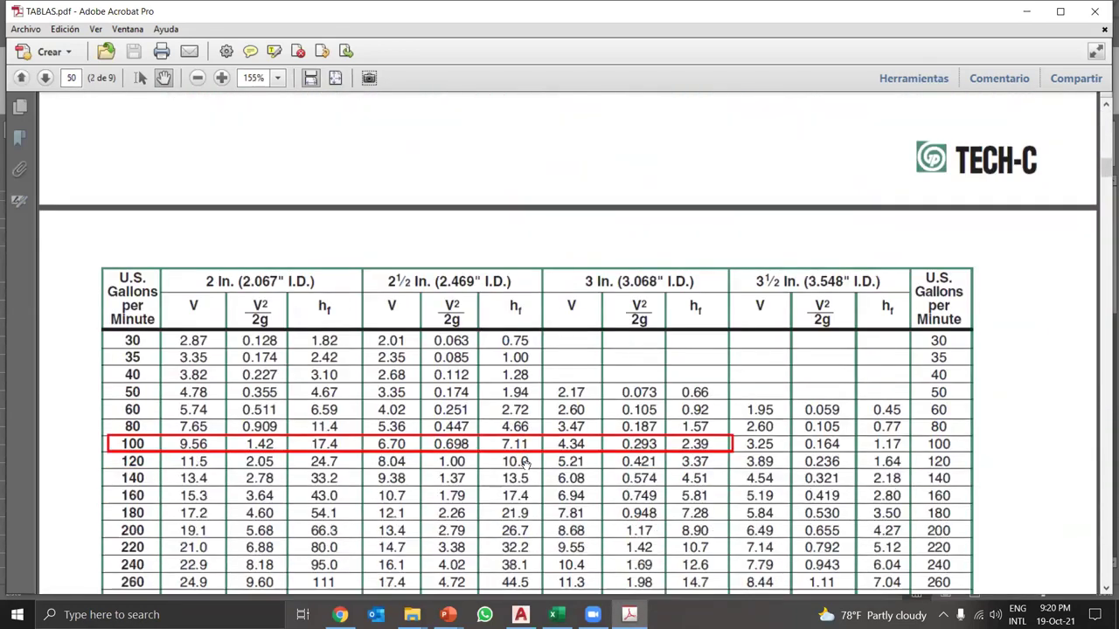
{"action": "scroll", "coordinate": [525, 463], "scroll_direction": "down", "scroll_amount": 5}
{"action": "scroll", "coordinate": [526, 465], "scroll_direction": "up", "scroll_amount": 2}
{"action": "scroll", "coordinate": [527, 463], "scroll_direction": "down", "scroll_amount": 10}
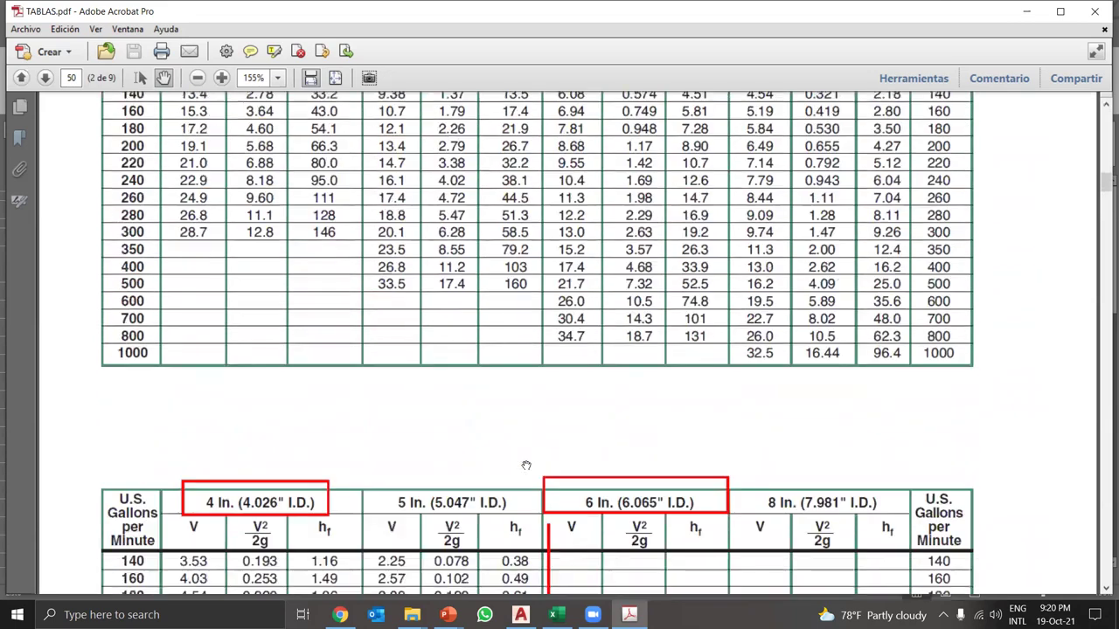
{"action": "scroll", "coordinate": [524, 464], "scroll_direction": "down", "scroll_amount": 3}
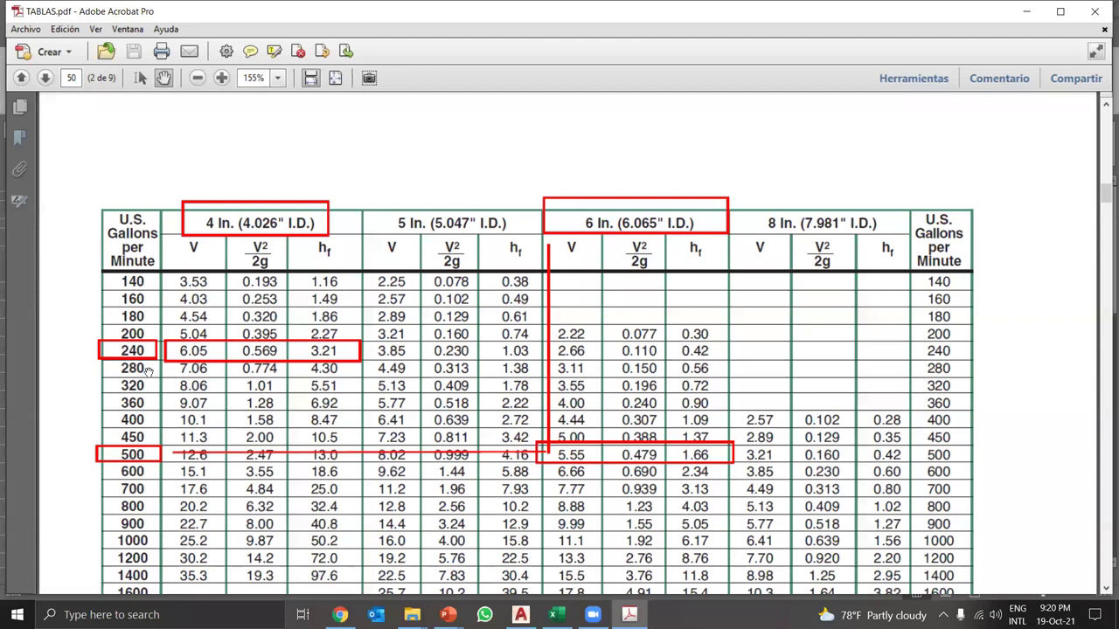
{"action": "left_click_drag", "start_coordinate": [146, 360], "coordinate": [146, 430]}
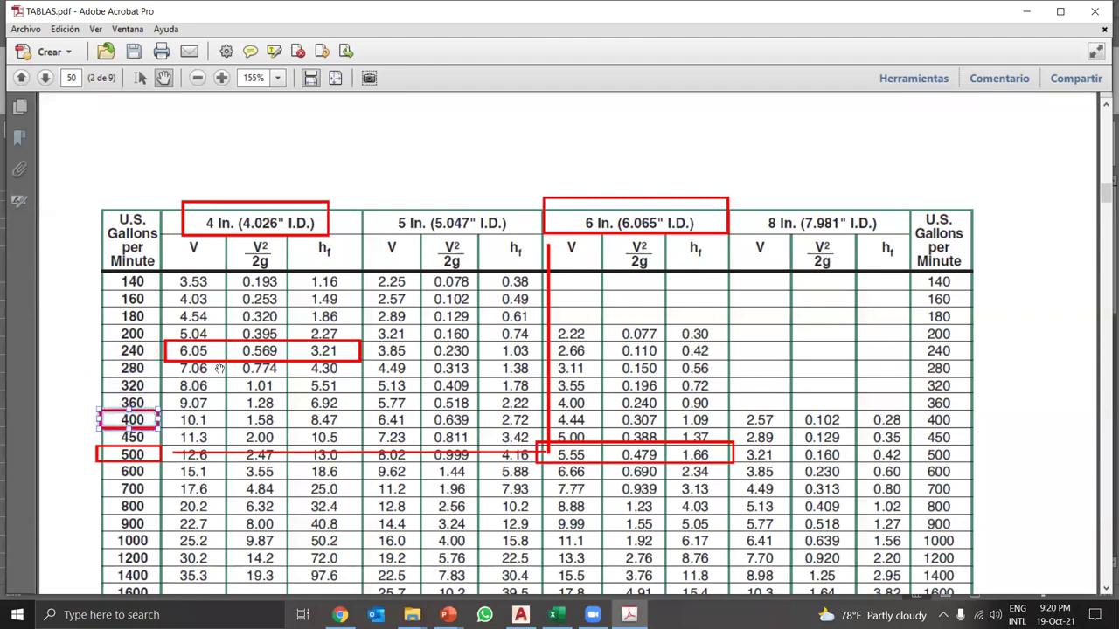
{"action": "left_click_drag", "start_coordinate": [224, 364], "coordinate": [224, 433]}
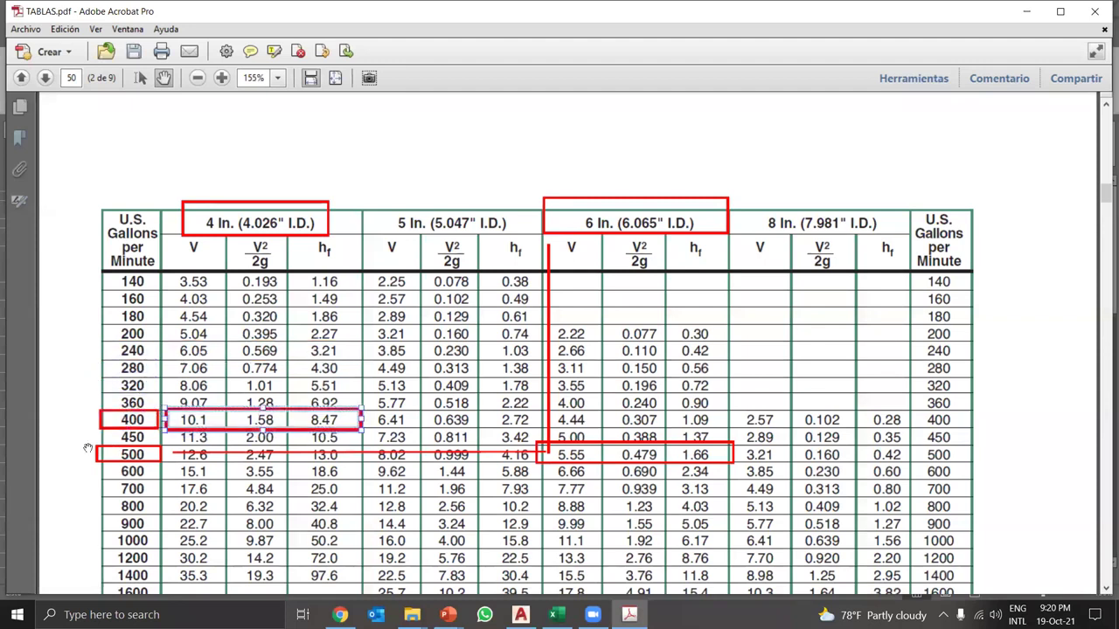
- Return to the Excel losses workbook and enter a velocity of 10.1 ft/seg for item 3
{"action": "left_click", "coordinate": [630, 613]}
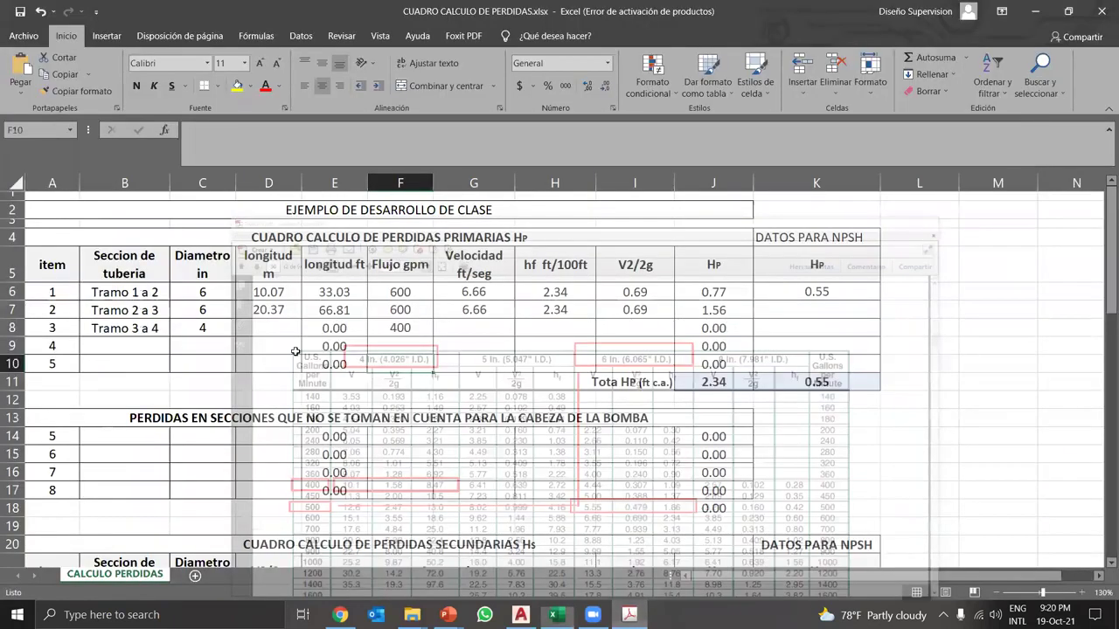
{"action": "left_click", "coordinate": [274, 329]}
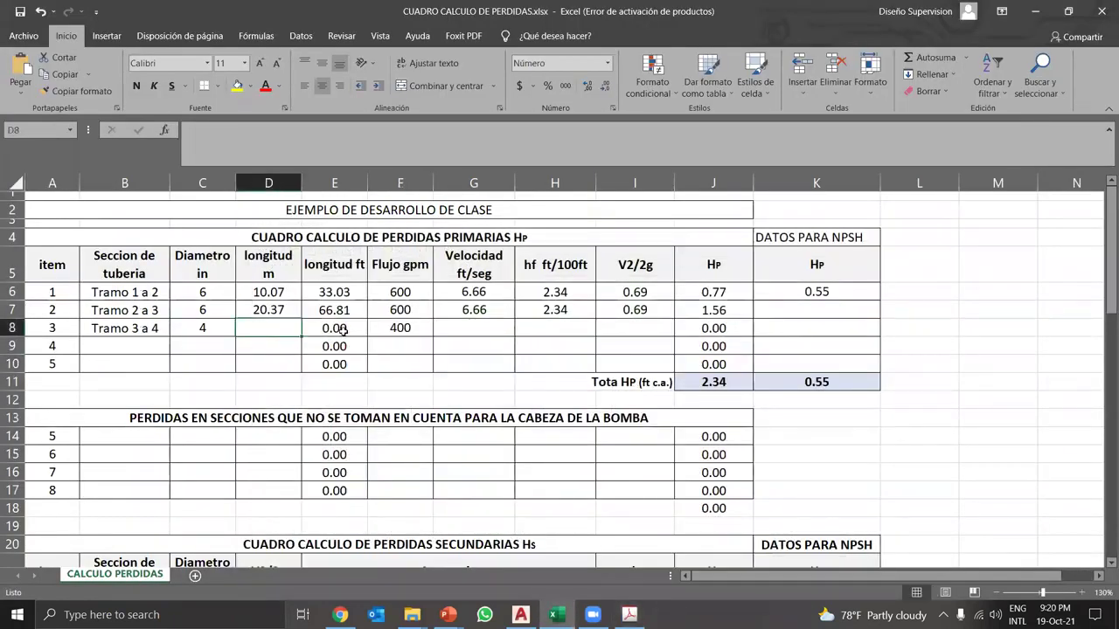
{"action": "left_click", "coordinate": [459, 328]}
{"action": "type", "text": "10.1"}
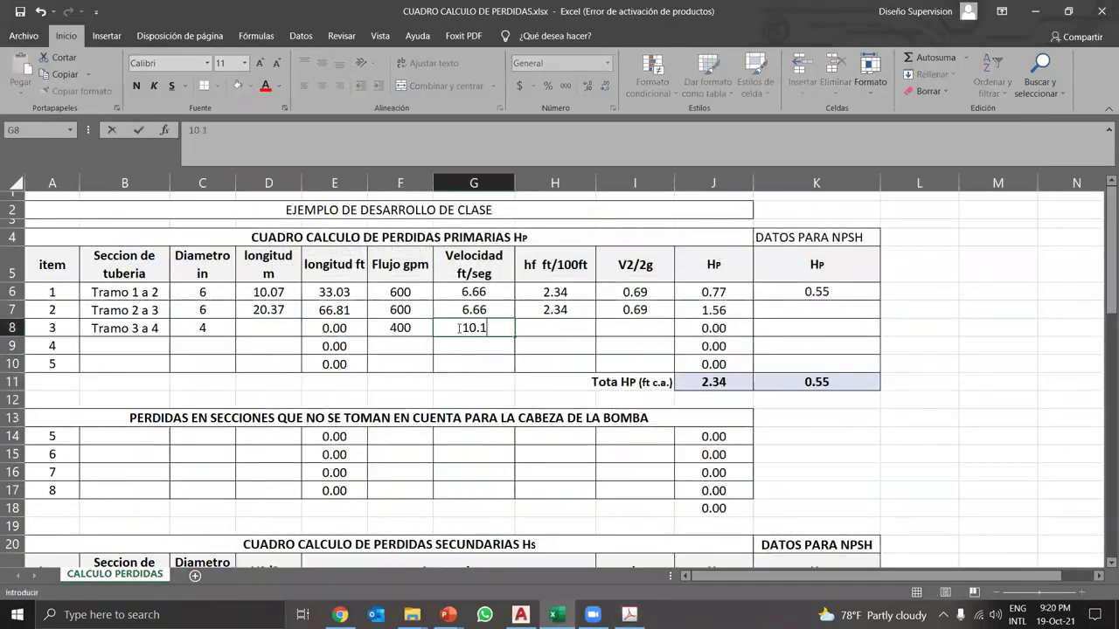
{"action": "key", "text": "Return"}
- Consult the 400 gpm row in TABLAS.pdf and enter item 3's hf of 8.47 ft/100ft and V2/2g of 1.580 in Excel
{"action": "left_click", "coordinate": [629, 615]}
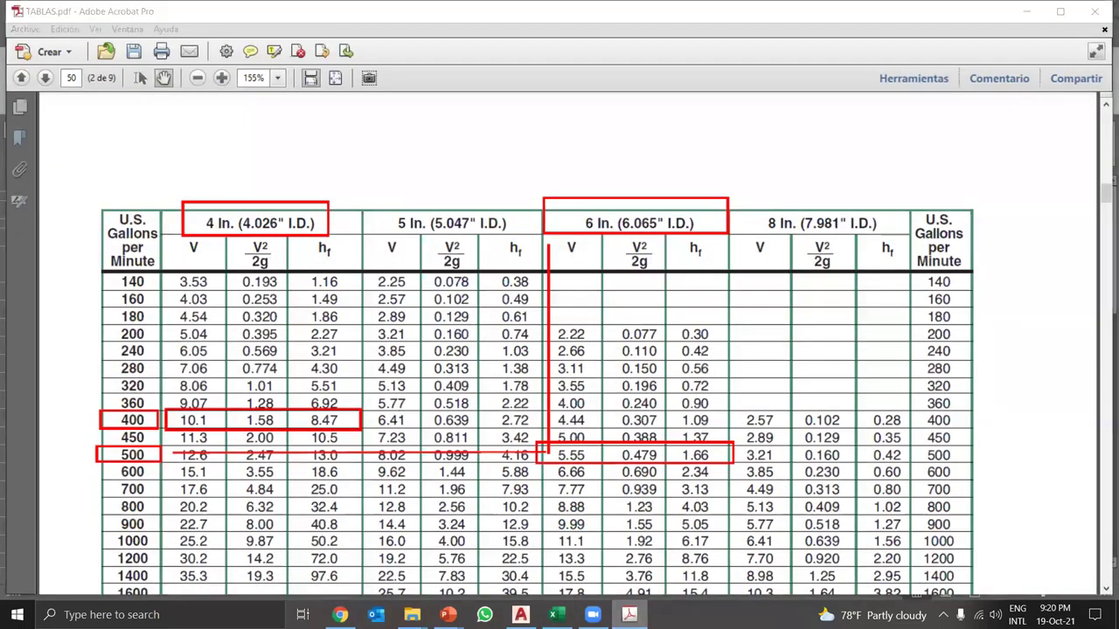
{"action": "key", "text": "alt+Tab"}
{"action": "left_click", "coordinate": [557, 327]}
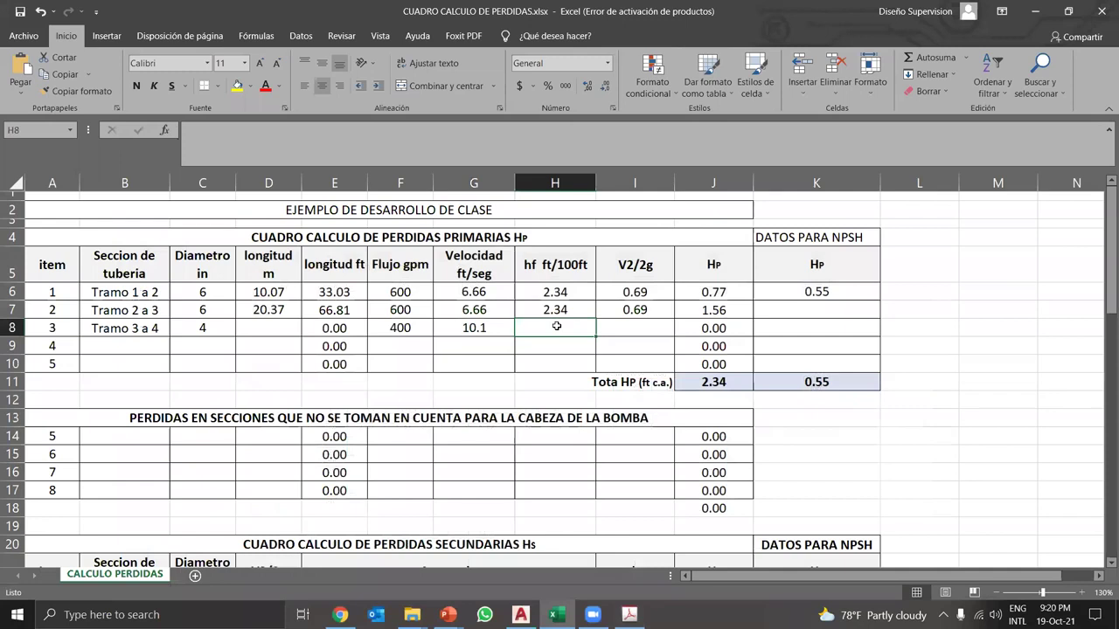
{"action": "type", "text": "8.47"}
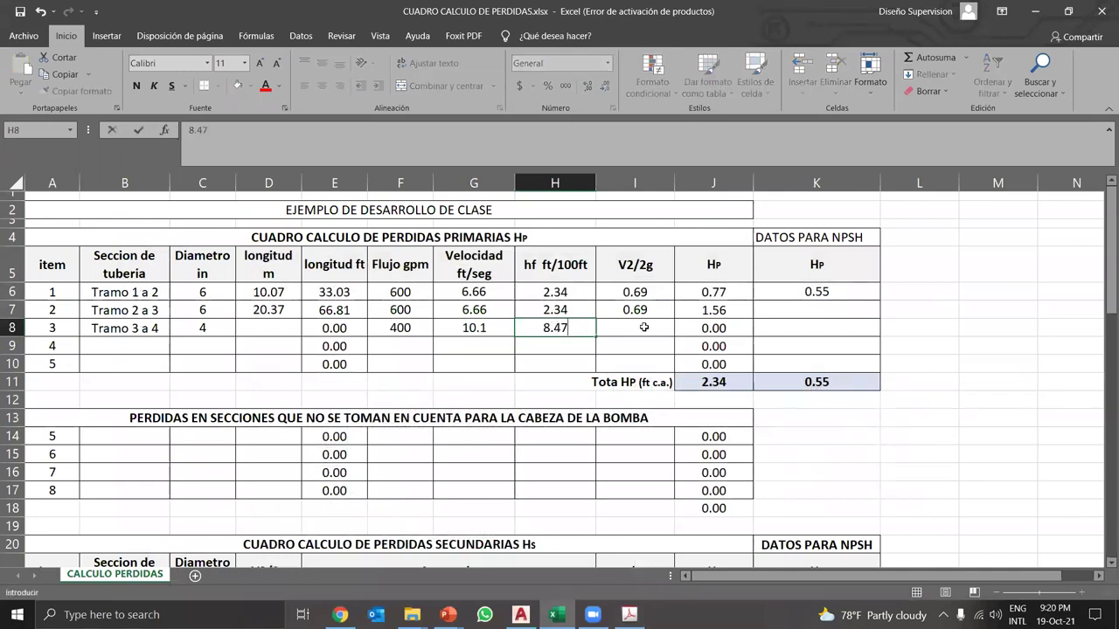
{"action": "key", "text": "Tab"}
{"action": "key", "text": "alt+Tab"}
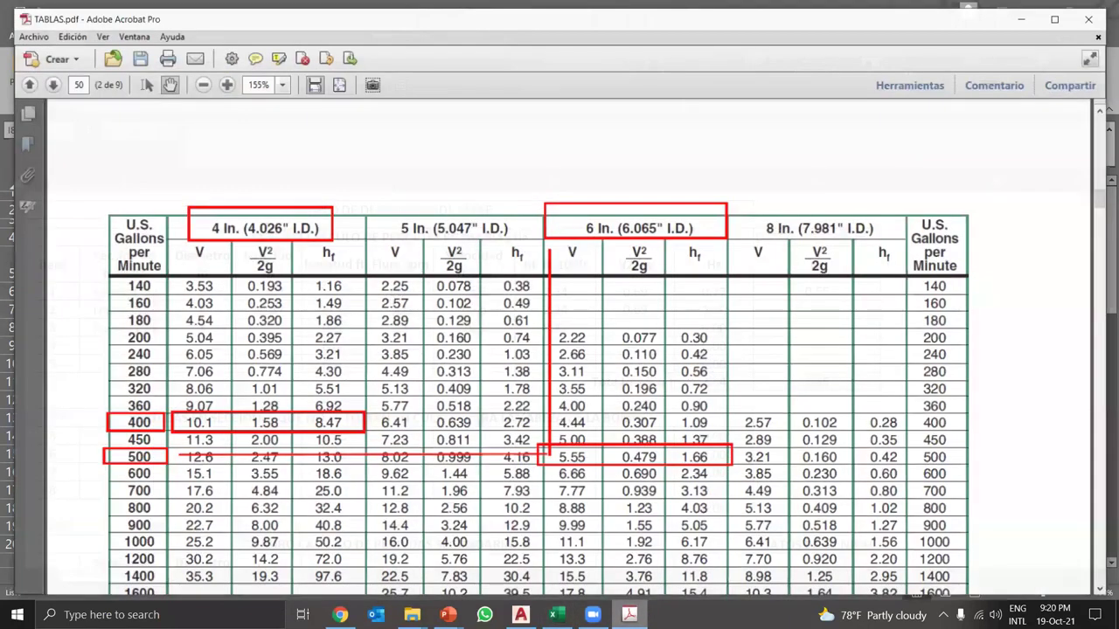
{"action": "key", "text": "alt+Tab"}
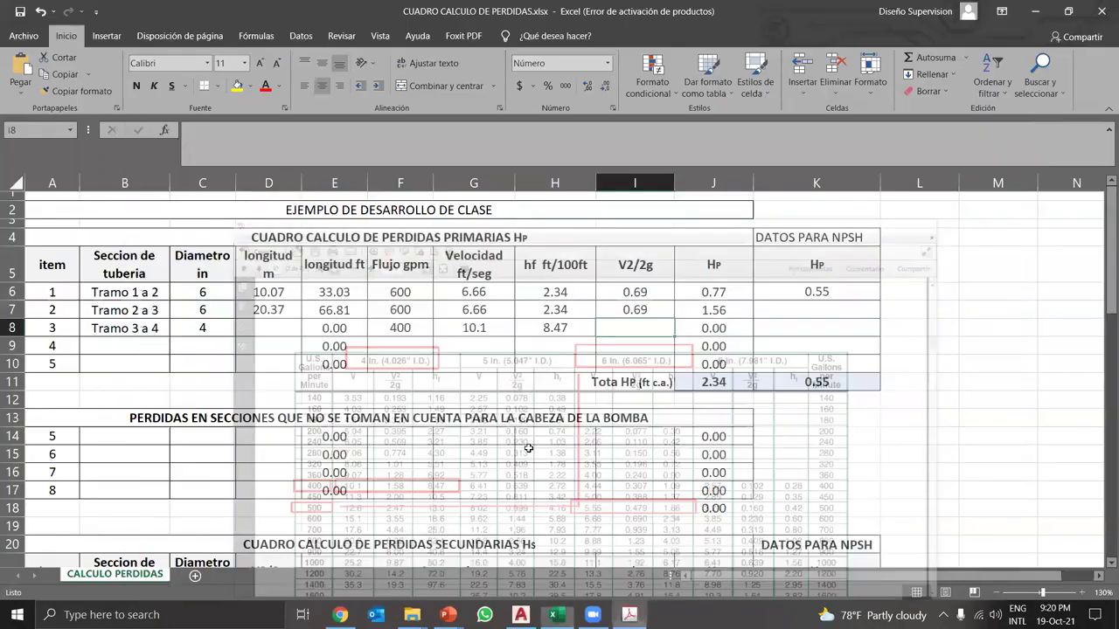
{"action": "type", "text": "1.580"}
{"action": "key", "text": "Return"}
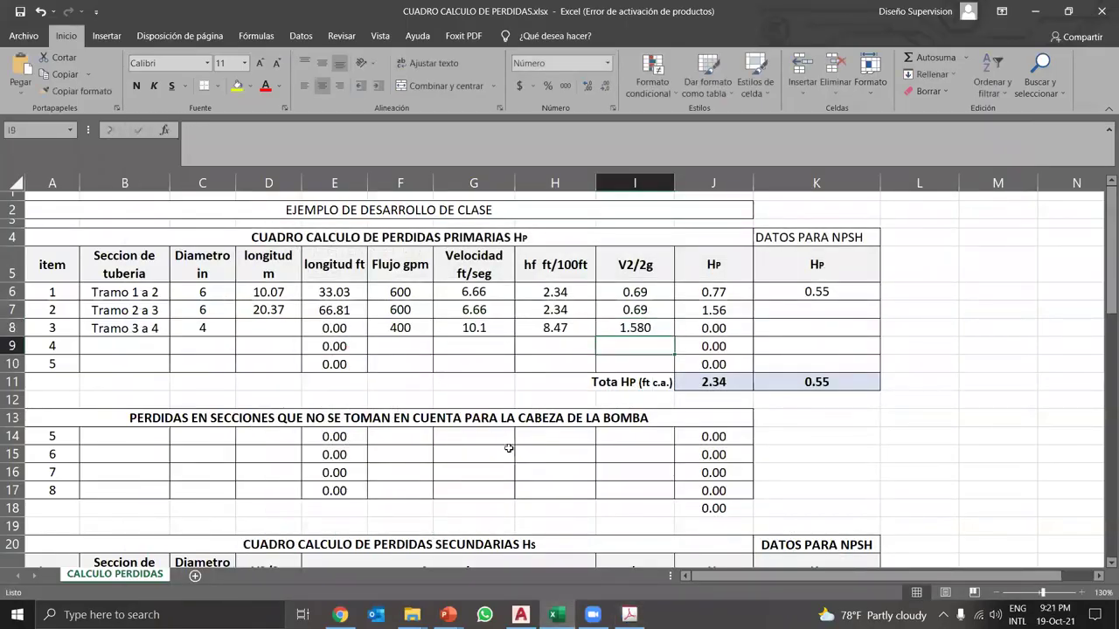
- Check the length between points 3 and 4 in AutoCAD, enter 8.46 m for item 3 in Excel, and select the total Hp cell
{"action": "left_click", "coordinate": [243, 346]}
{"action": "left_click", "coordinate": [521, 615]}
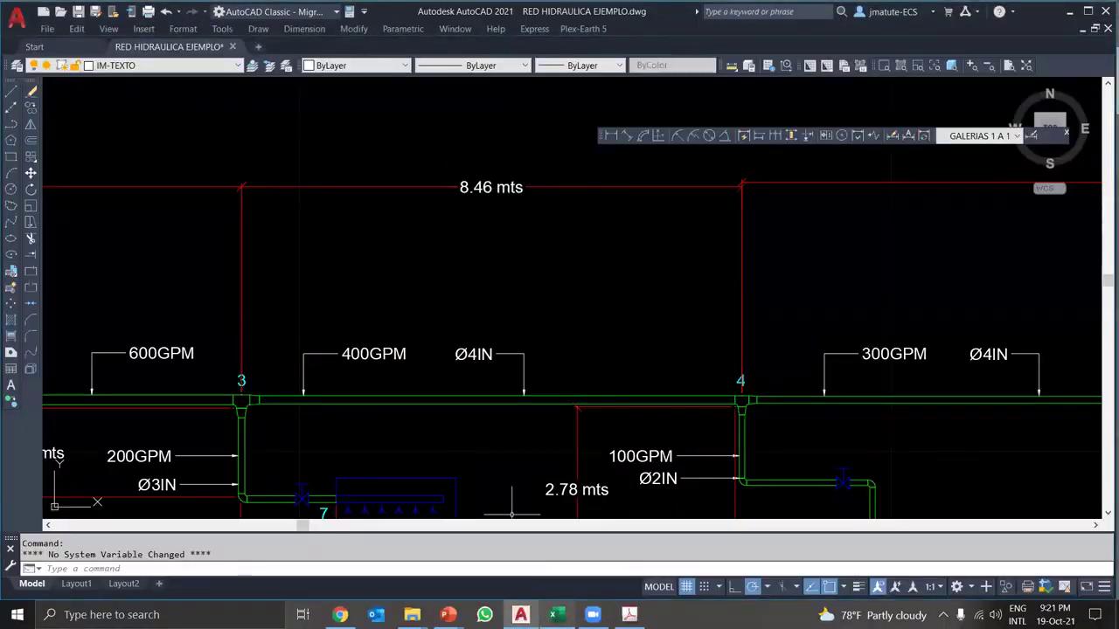
{"action": "key", "text": "alt+Tab"}
{"action": "key", "text": "Up"}
{"action": "type", "text": "8"}
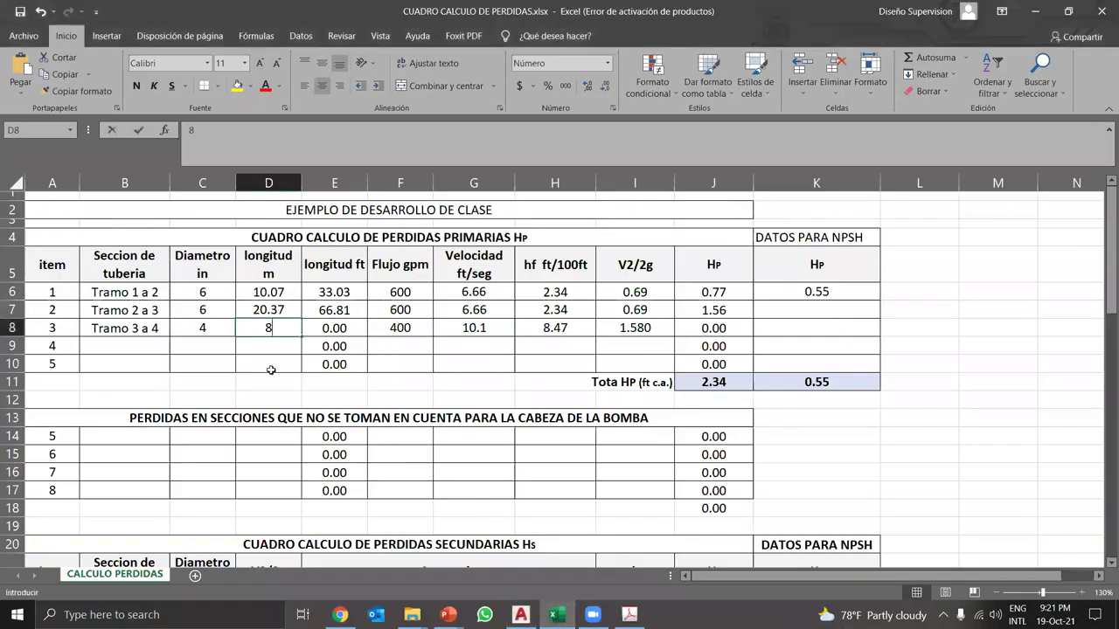
{"action": "type", "text": ".46"}
{"action": "key", "text": "Return"}
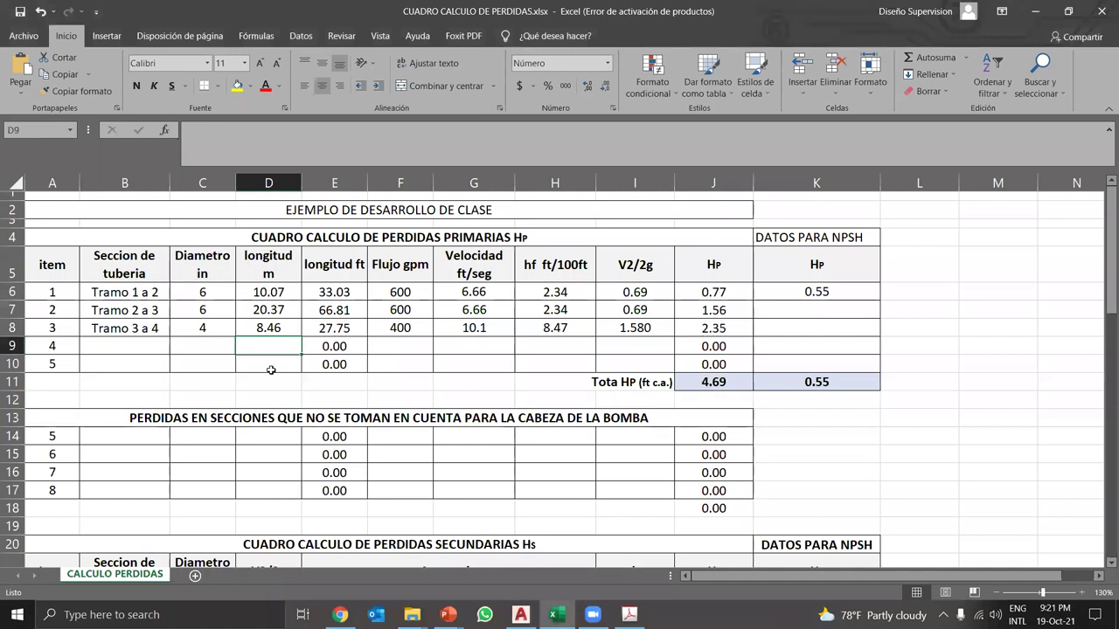
{"action": "left_click_drag", "start_coordinate": [697, 385], "coordinate": [703, 400]}
{"action": "left_click", "coordinate": [691, 382]}
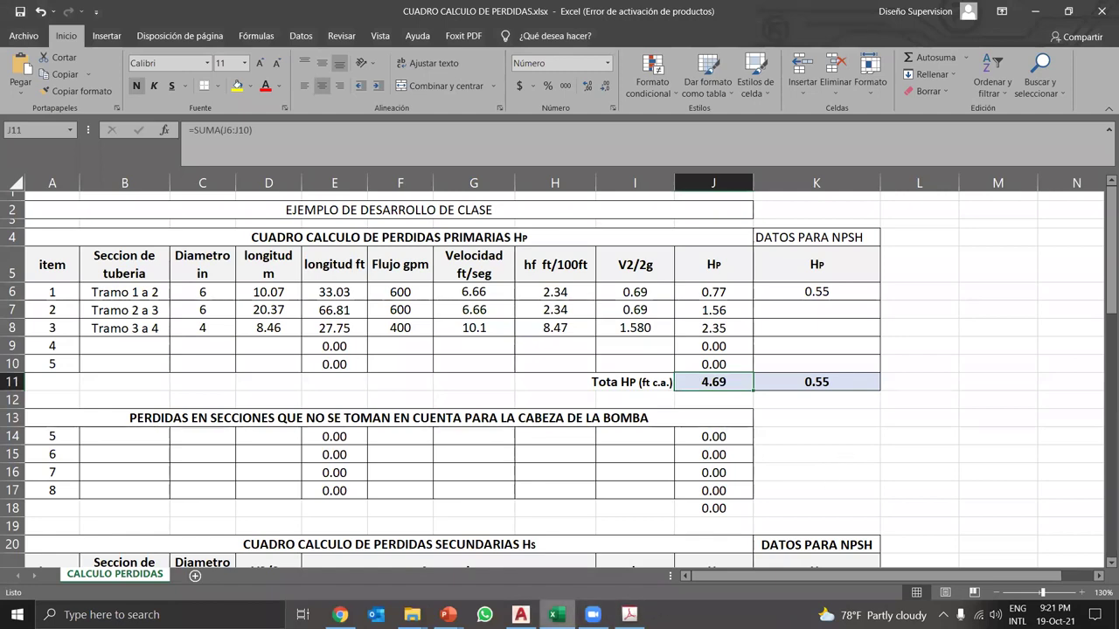
- Switch to AutoCAD and examine the pipe run between points 4 and 5 for its flow, diameter and lengths
{"action": "left_click", "coordinate": [521, 614]}
{"action": "scroll", "coordinate": [351, 371], "scroll_direction": "down", "scroll_amount": 2}
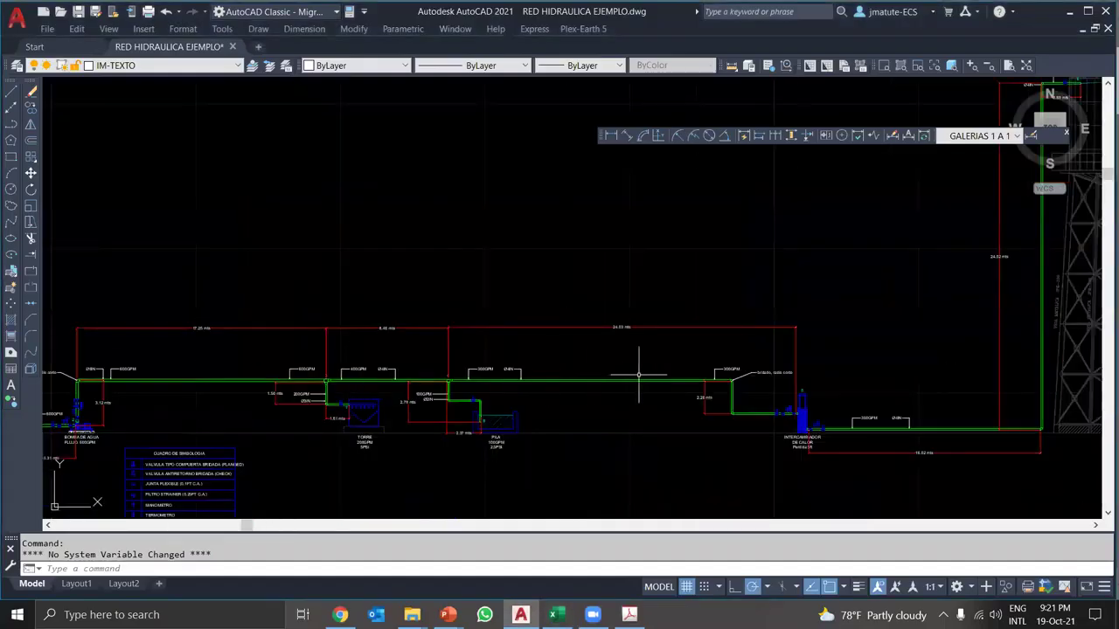
{"action": "scroll", "coordinate": [769, 419], "scroll_direction": "up", "scroll_amount": 2}
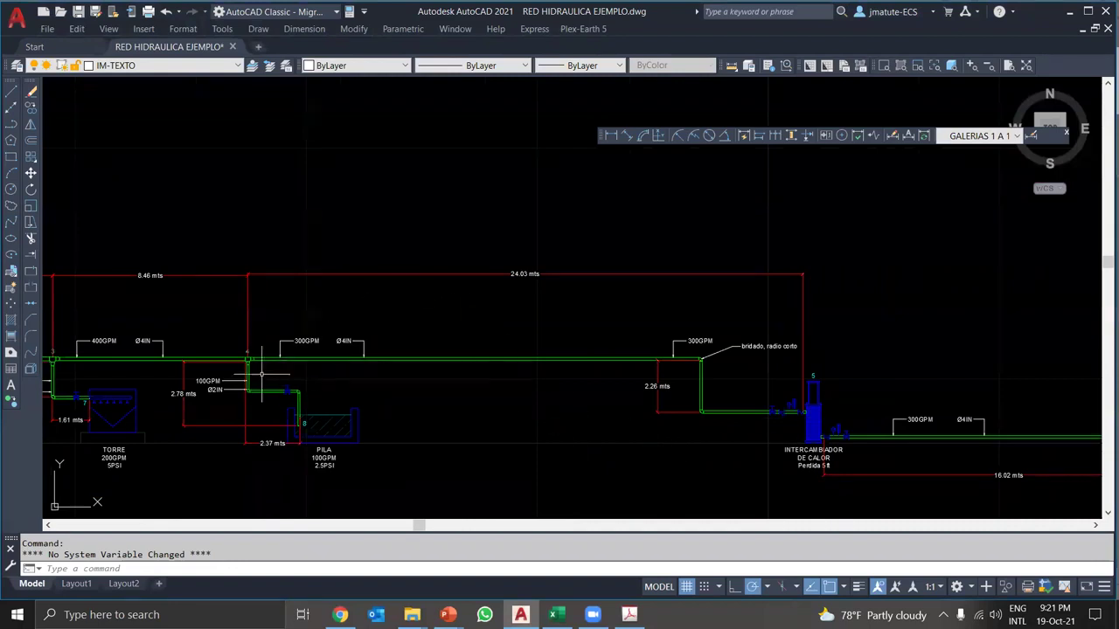
{"action": "scroll", "coordinate": [239, 357], "scroll_direction": "up", "scroll_amount": 5}
{"action": "scroll", "coordinate": [257, 320], "scroll_direction": "down", "scroll_amount": 5}
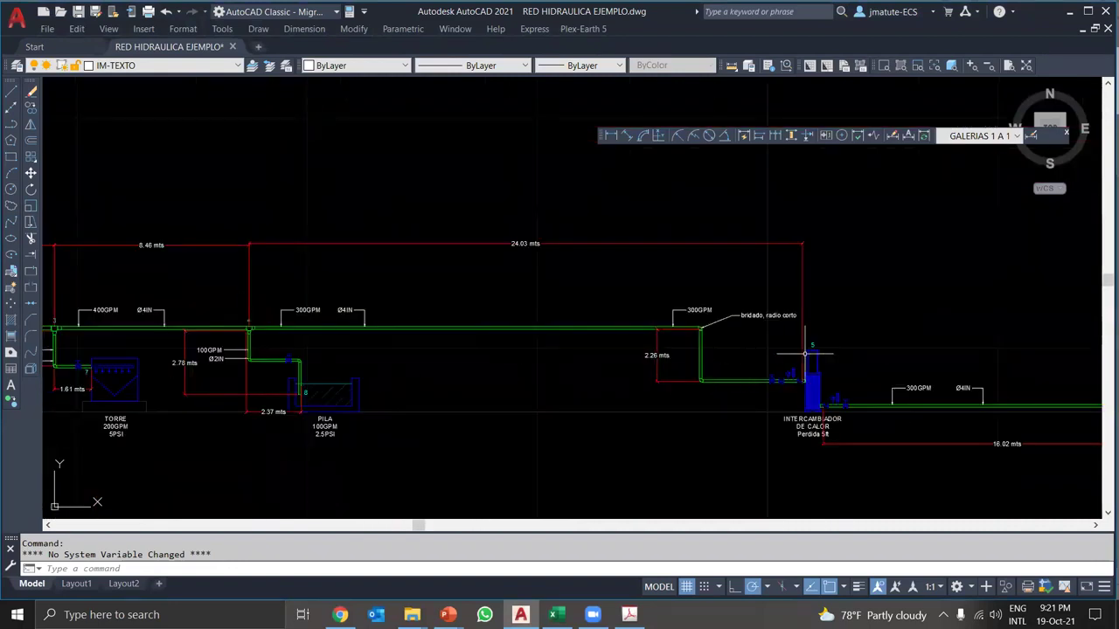
{"action": "scroll", "coordinate": [805, 354], "scroll_direction": "up", "scroll_amount": 3}
{"action": "scroll", "coordinate": [772, 423], "scroll_direction": "down", "scroll_amount": 1}
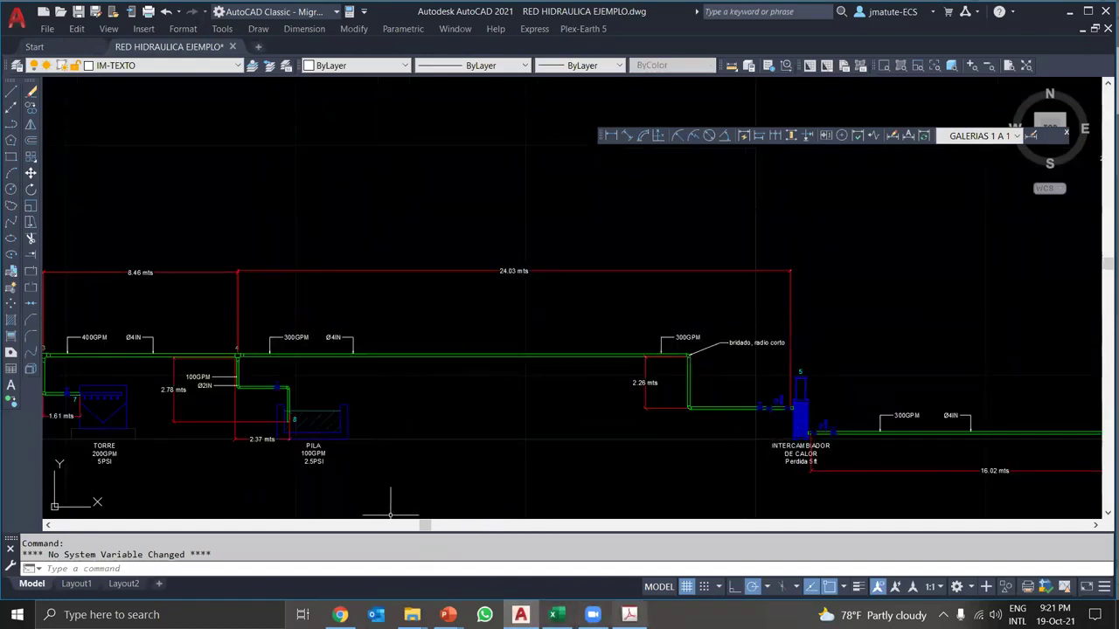
- Return to Excel, fill the section label down to item 4 and edit it to read "Tramo 4 a 5"
{"action": "key", "text": "alt+Tab"}
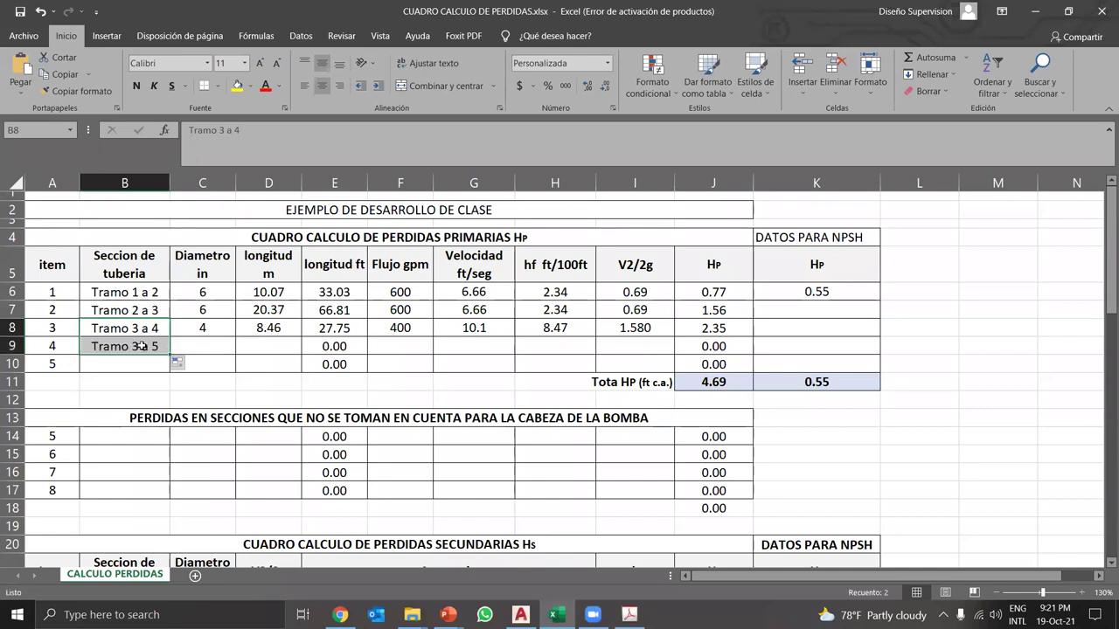
{"action": "left_click", "coordinate": [135, 347]}
{"action": "double_click", "coordinate": [136, 346]}
{"action": "double_click", "coordinate": [135, 346]}
{"action": "type", "text": "4"}
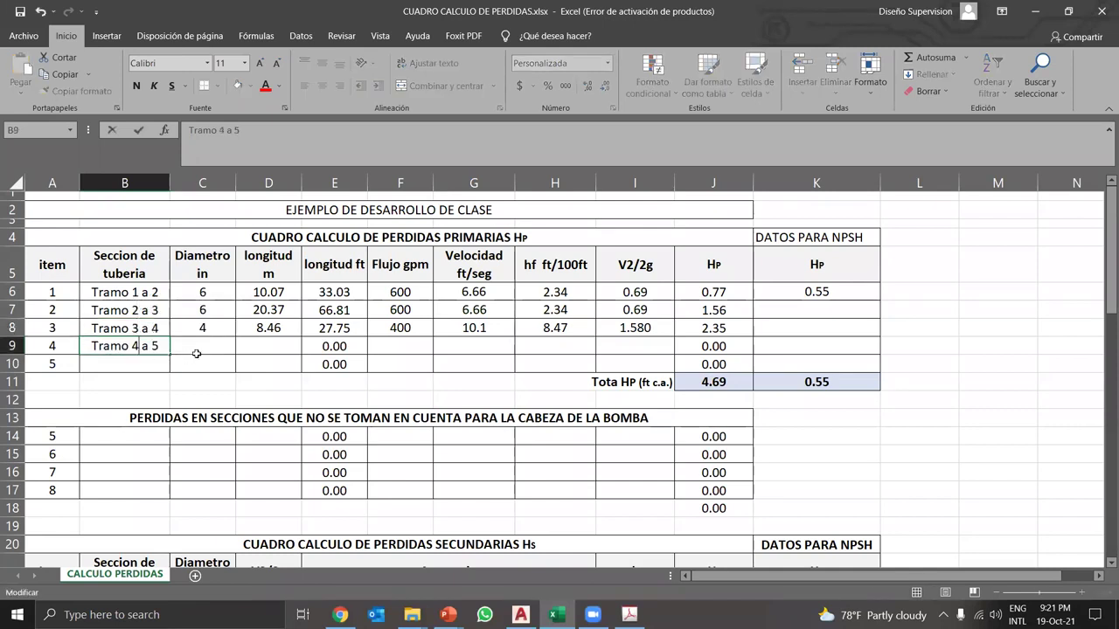
- Check the pipe run between points 4 and 5 in AutoCAD and enter item 4's diameter of 4 in and flow of 300 gpm in Excel
{"action": "key", "text": "Tab"}
{"action": "left_click", "coordinate": [628, 614]}
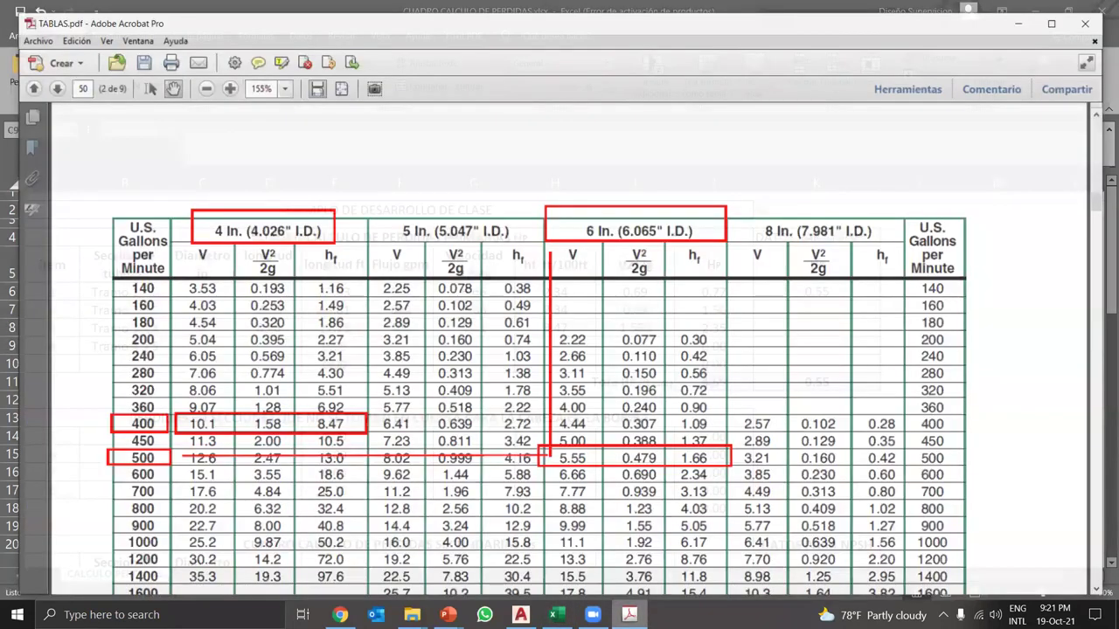
{"action": "left_click", "coordinate": [521, 614]}
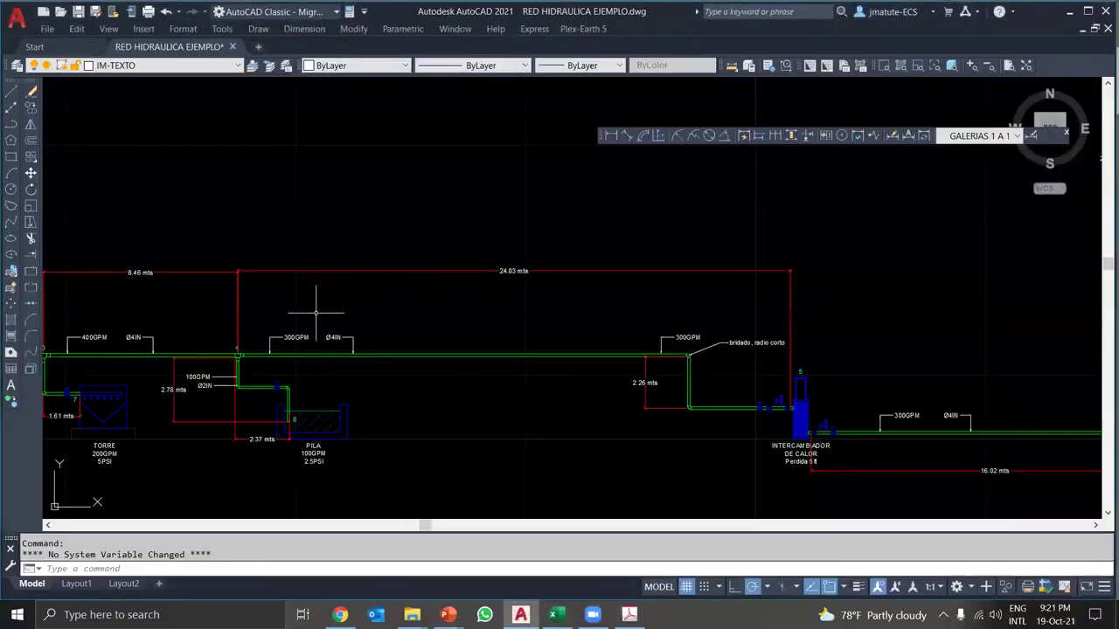
{"action": "left_click", "coordinate": [552, 614]}
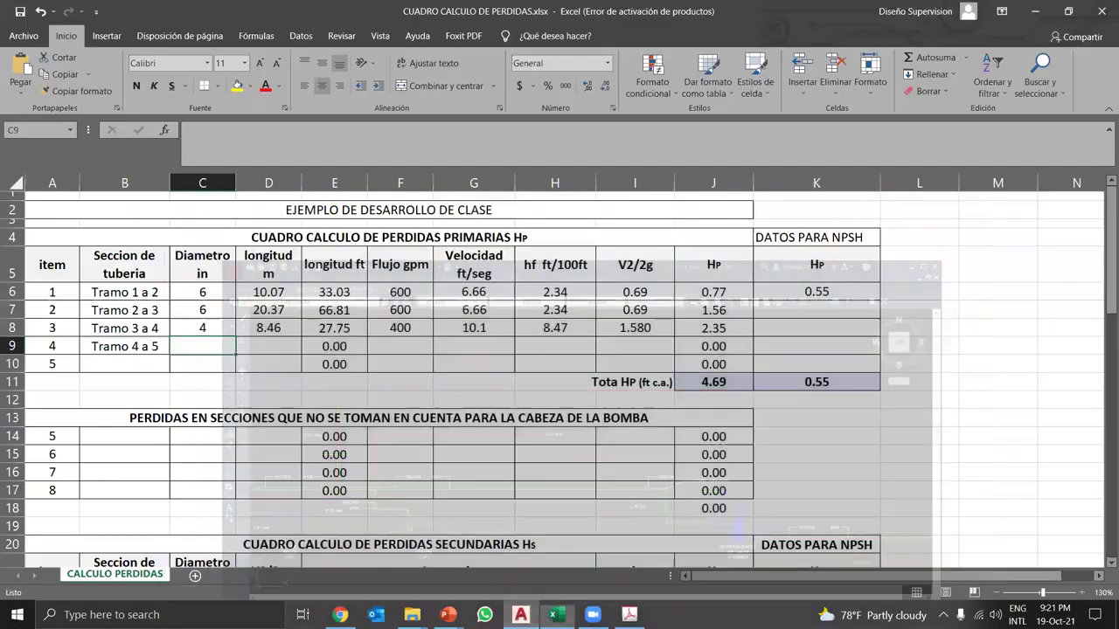
{"action": "type", "text": "4"}
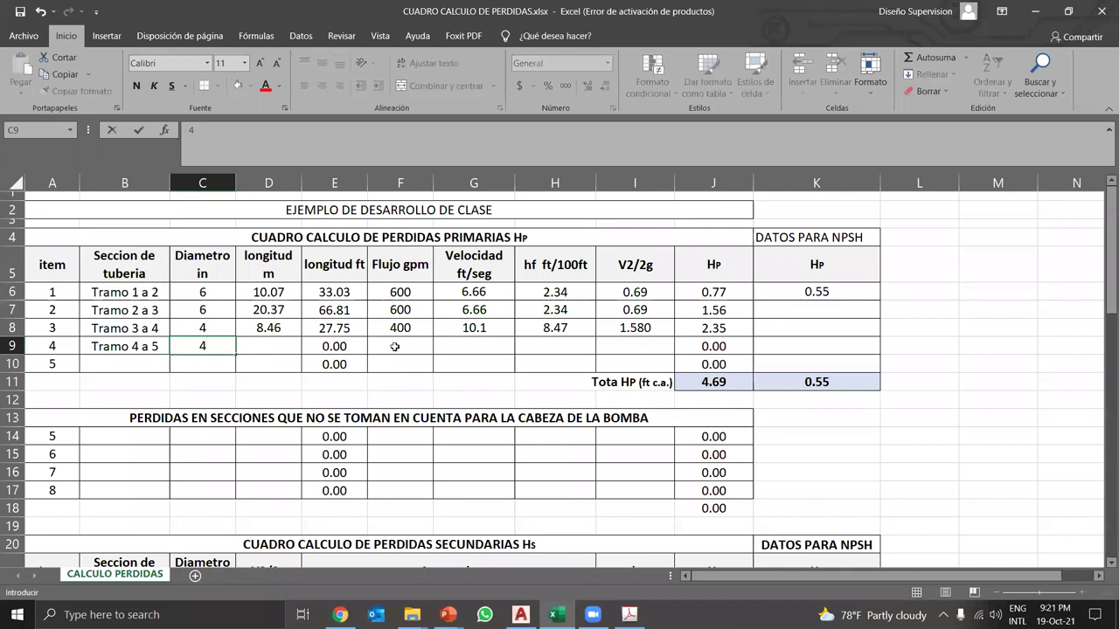
{"action": "left_click", "coordinate": [399, 346]}
{"action": "type", "text": "300"}
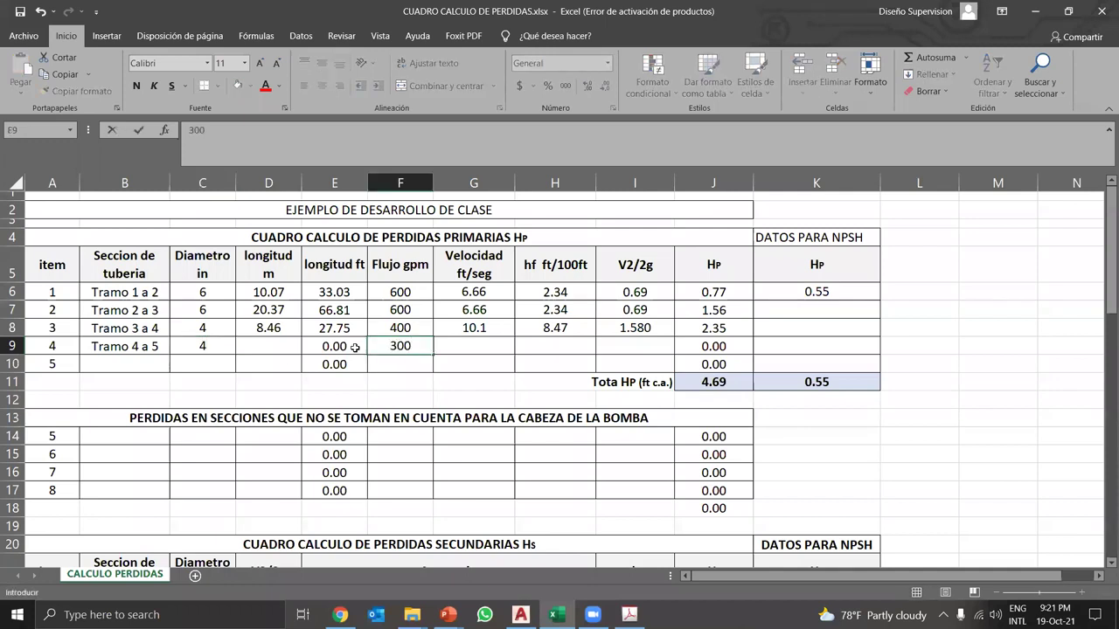
{"action": "left_click", "coordinate": [280, 345]}
- Switch to TABLAS.pdf and move the 400 gpm highlight boxes to mark the 280 and 320 gpm rows and their 4 in pipe values
{"action": "left_click", "coordinate": [629, 614]}
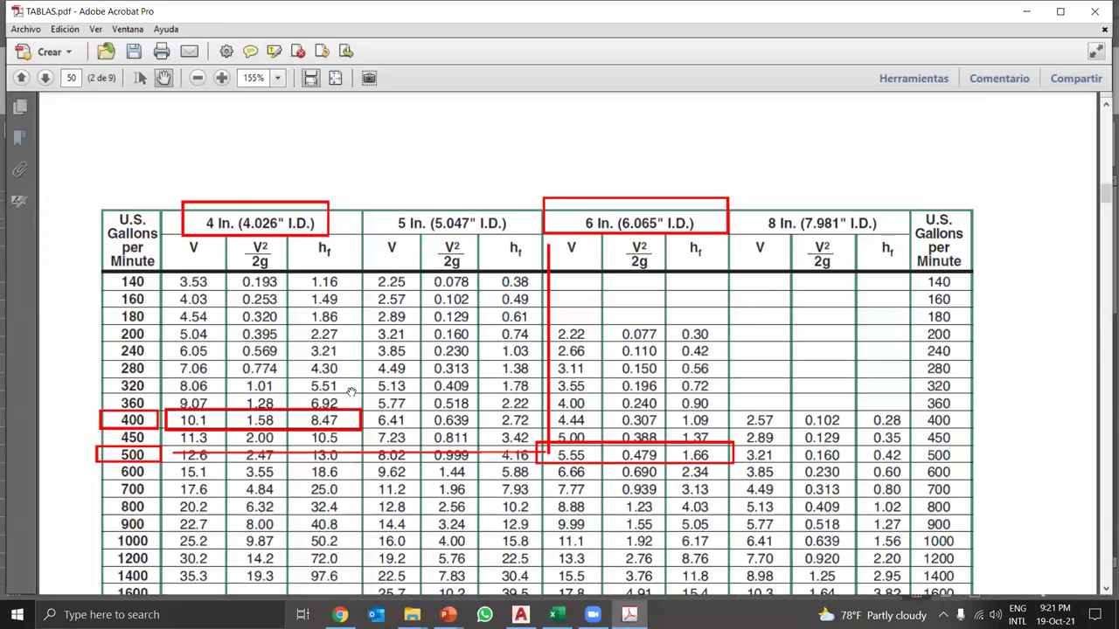
{"action": "mouse_move", "coordinate": [137, 414]}
{"action": "left_mouse_down"}
{"action": "mouse_move", "coordinate": [130, 379]}
{"action": "mouse_move", "coordinate": [131, 395]}
{"action": "left_mouse_up"}
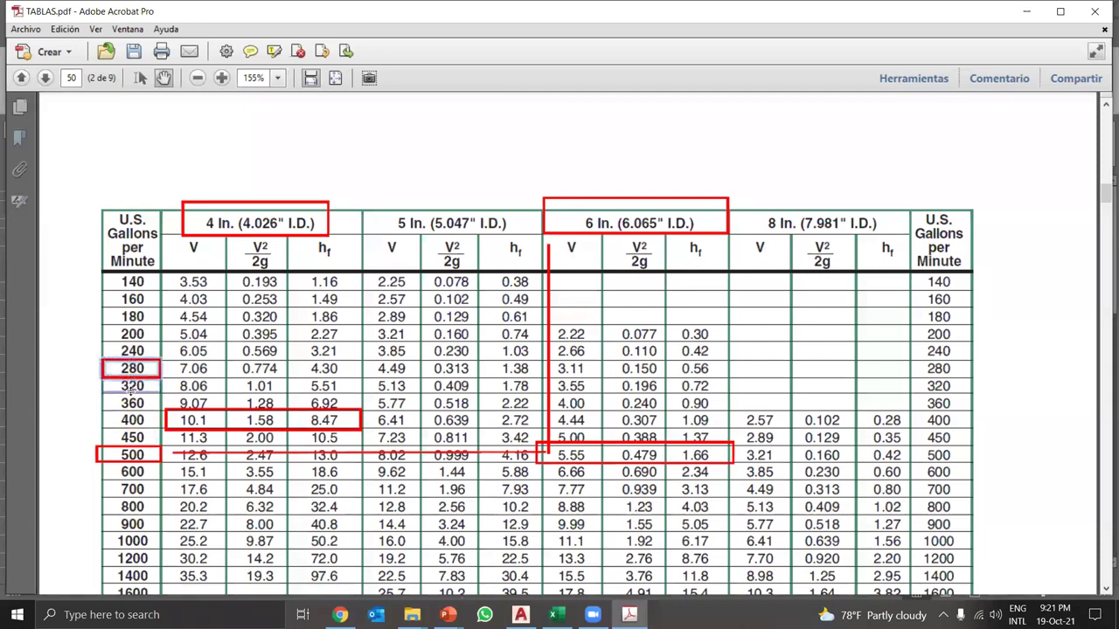
{"action": "left_click_drag", "start_coordinate": [218, 413], "coordinate": [260, 396]}
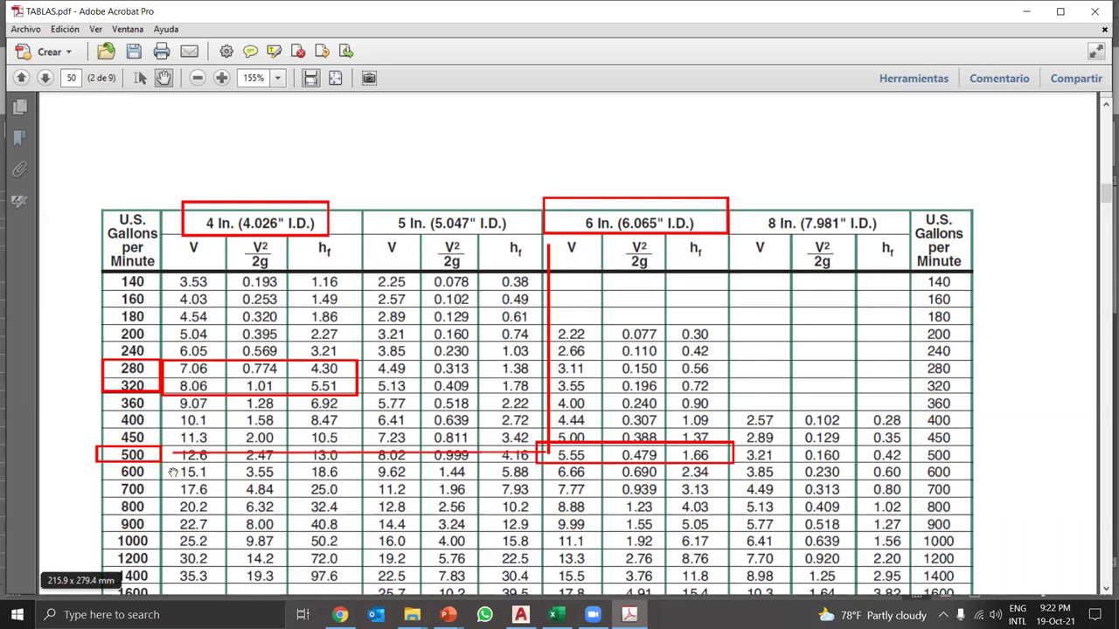
- Enter item 4's velocity of 7.56 ft/seg and hf of 4.91 ft/100ft in Excel, consulting the marked rows in TABLAS.pdf
{"action": "key", "text": "super+Down"}
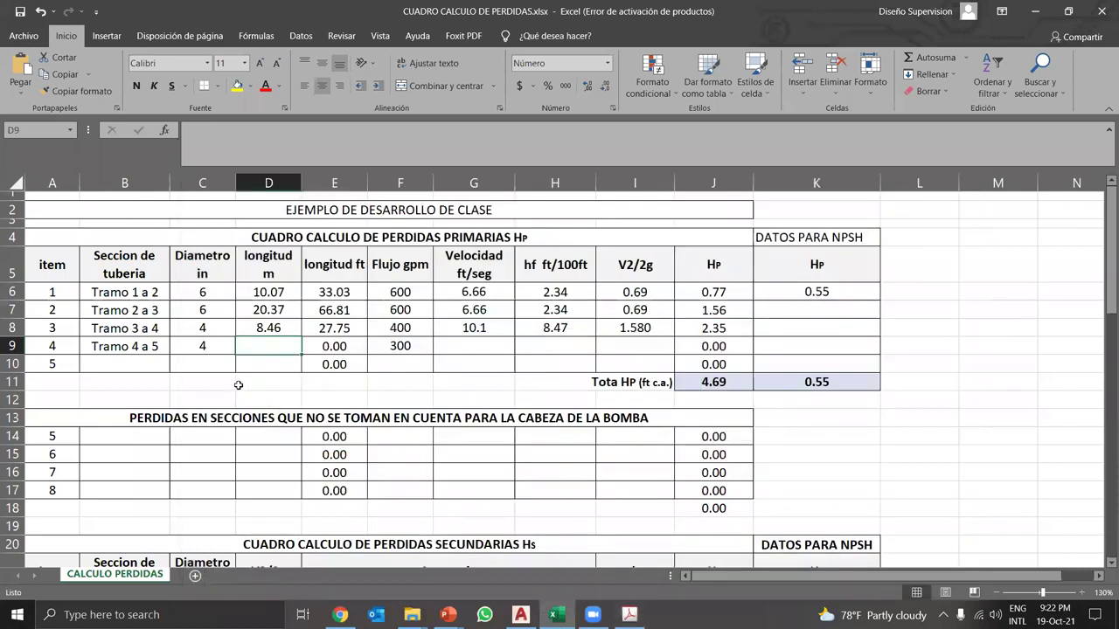
{"action": "left_click", "coordinate": [486, 346]}
{"action": "type", "text": "7."}
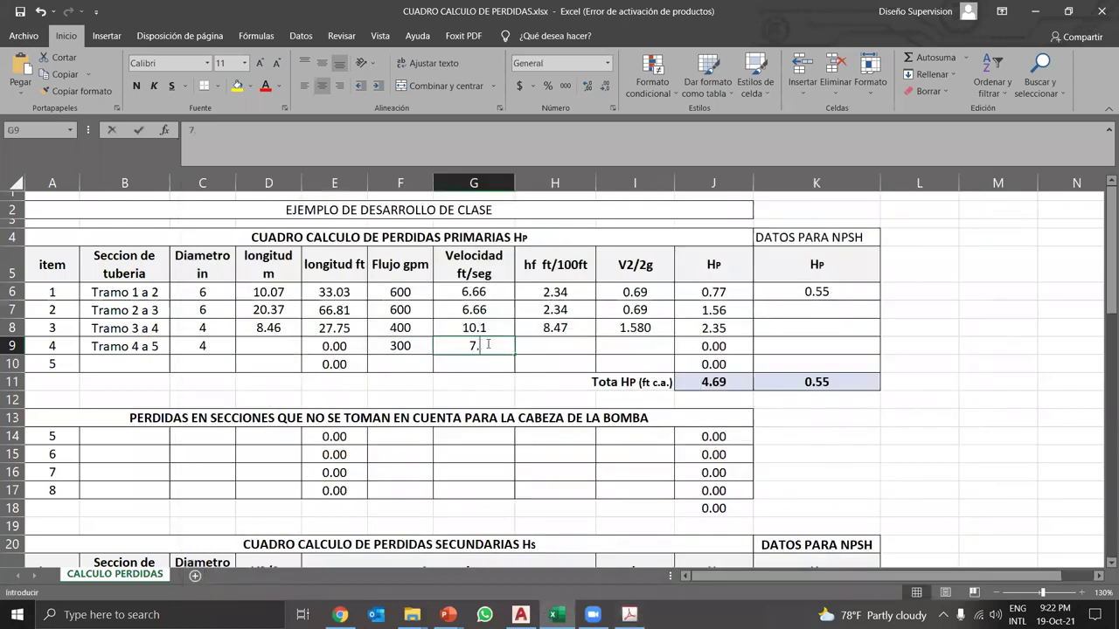
{"action": "type", "text": "56"}
{"action": "left_click", "coordinate": [584, 345]}
{"action": "left_click", "coordinate": [629, 615]}
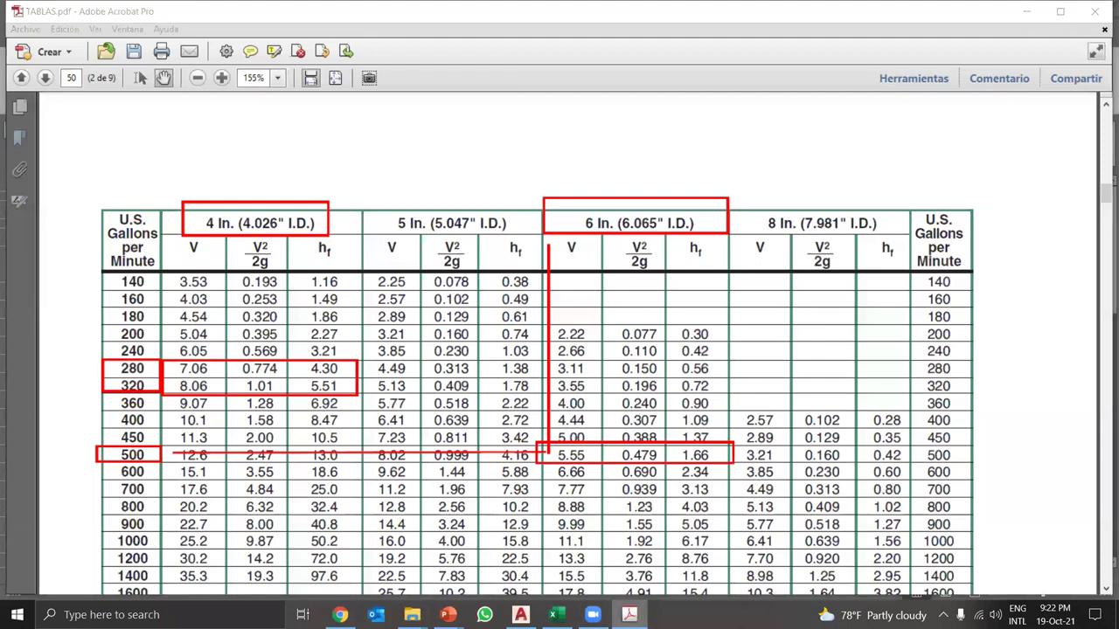
{"action": "left_click", "coordinate": [553, 615]}
{"action": "type", "text": "4.91"}
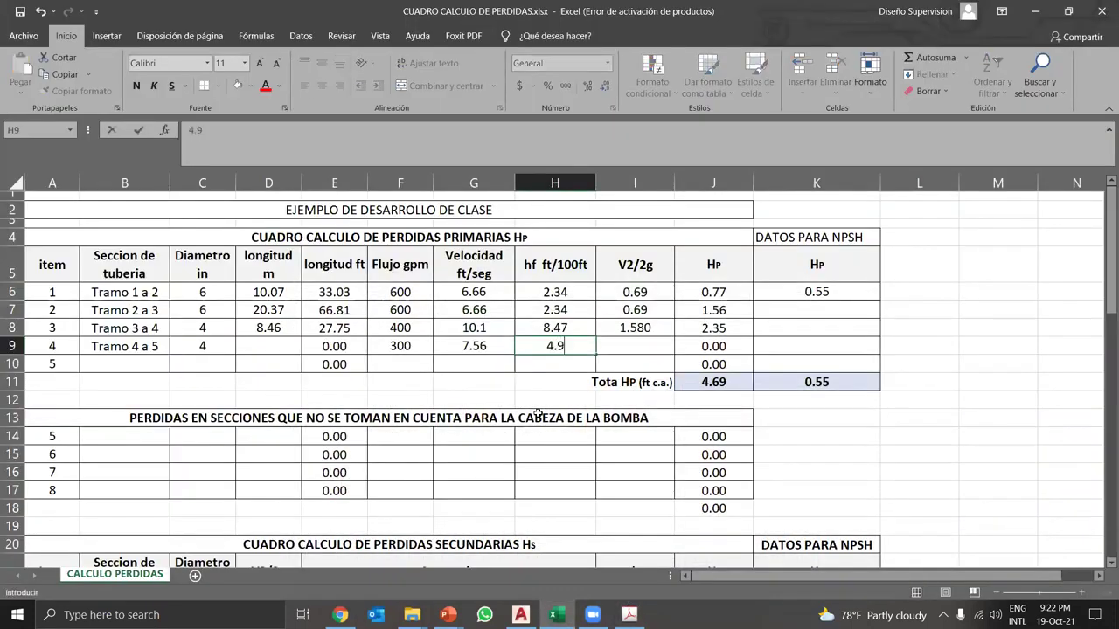
{"action": "left_click", "coordinate": [257, 343]}
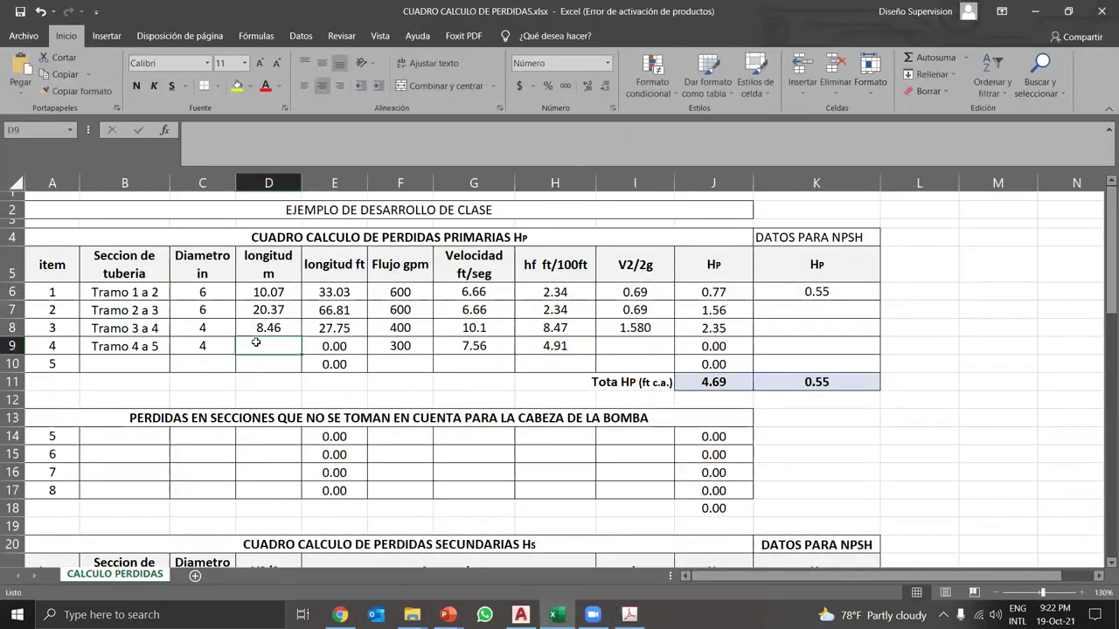
- Consult the V2/2g values of the 280 and 320 gpm rows in TABLAS.pdf and enter 0.89 for item 4 in Excel
{"action": "left_click", "coordinate": [629, 614]}
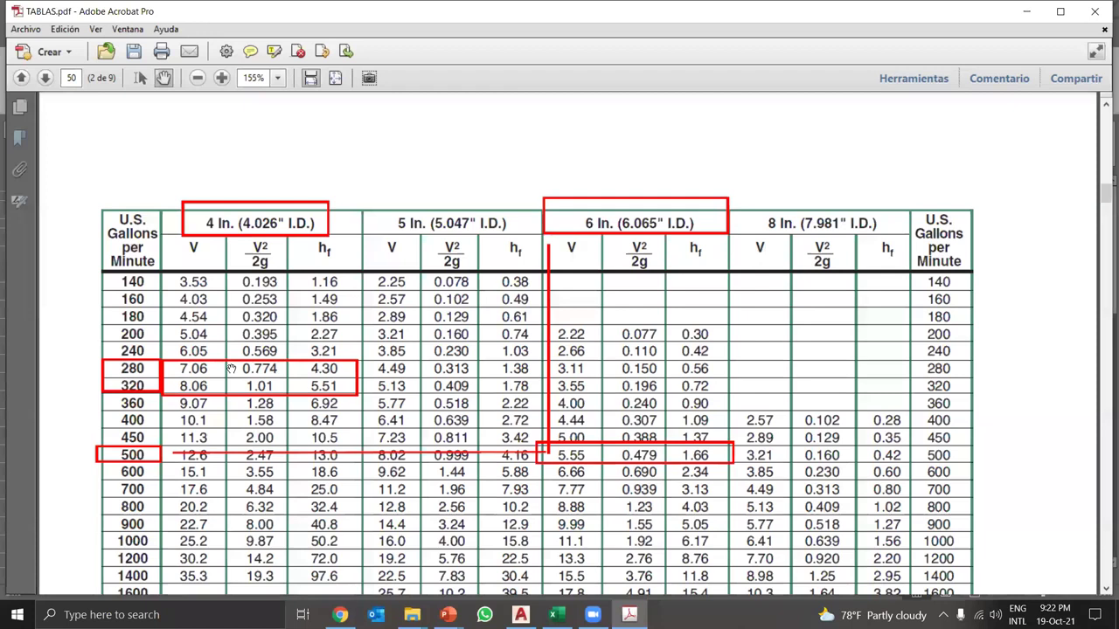
{"action": "left_click", "coordinate": [556, 614]}
{"action": "type", "text": "0.89"}
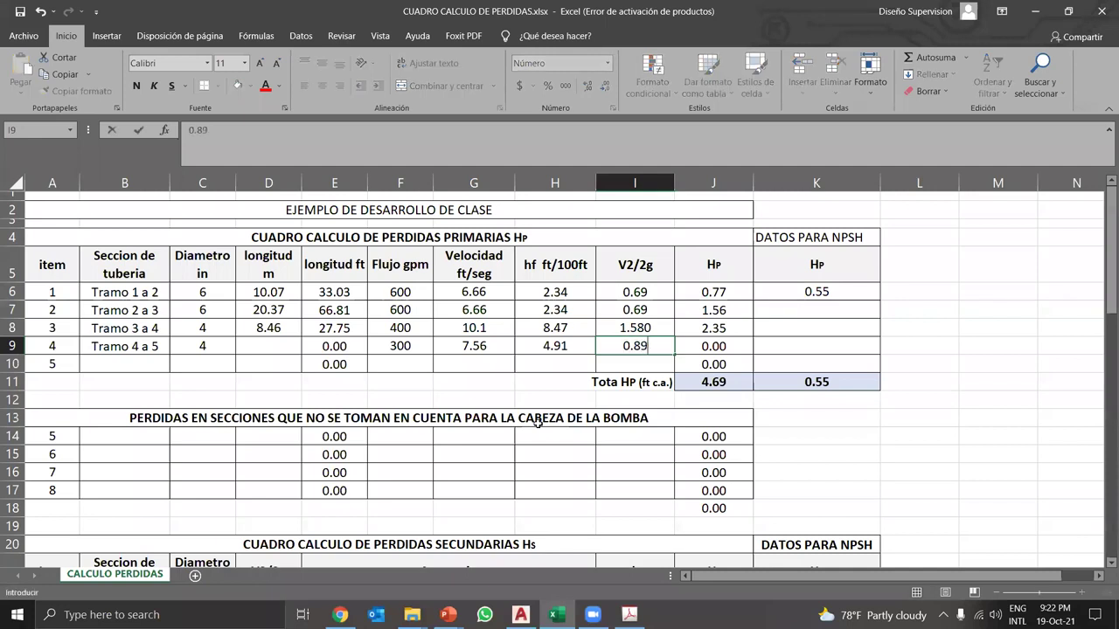
{"action": "key", "text": "Return"}
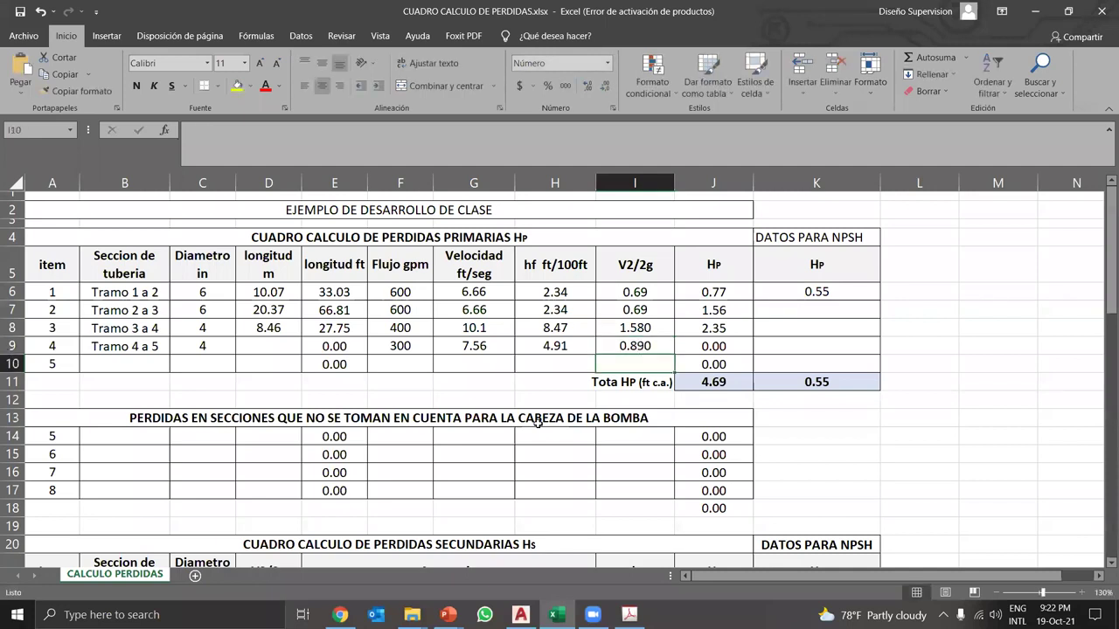
- Check the lengths between points 4 and 5 in AutoCAD, enter 26.29 m for item 4 in Excel, and select the total Hp cell
{"action": "left_click", "coordinate": [252, 345]}
{"action": "left_click", "coordinate": [521, 614]}
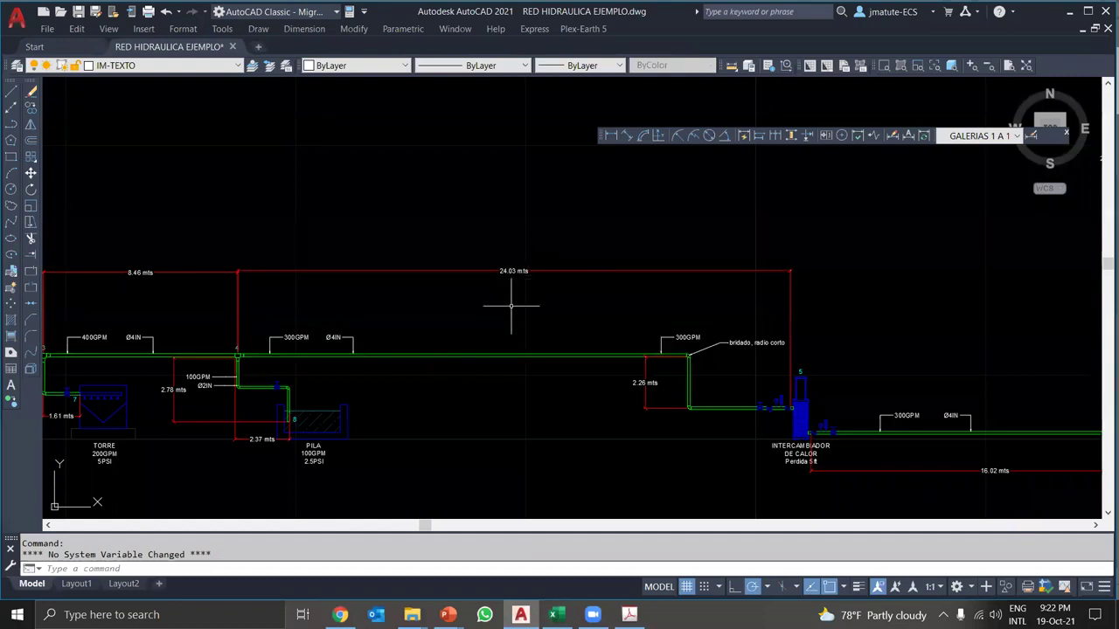
{"action": "scroll", "coordinate": [677, 394], "scroll_direction": "up", "scroll_amount": 5}
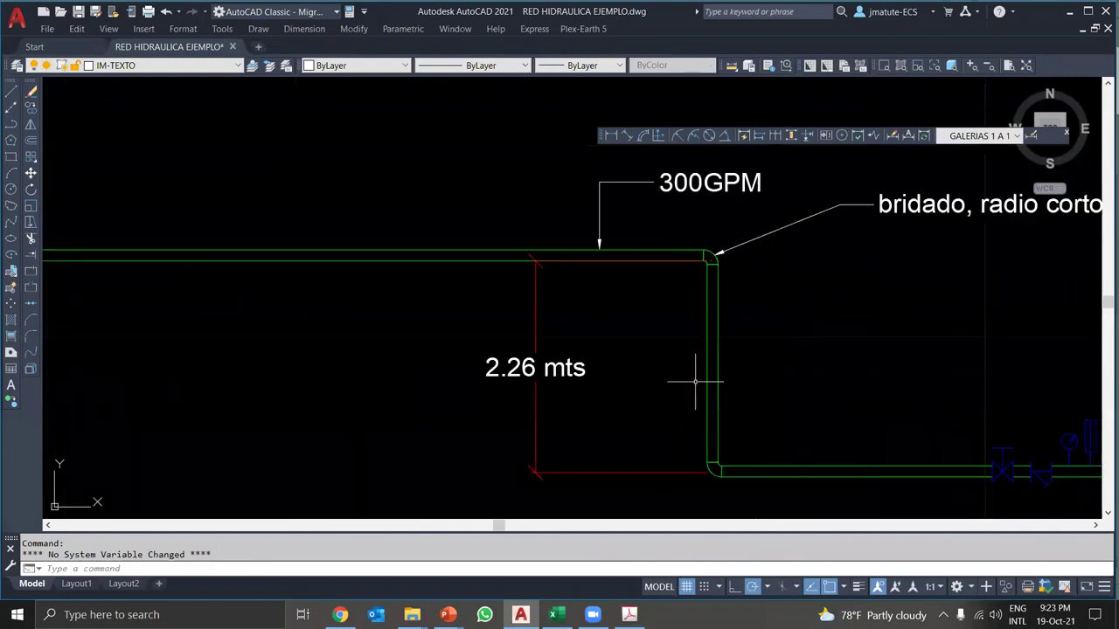
{"action": "left_click", "coordinate": [556, 614]}
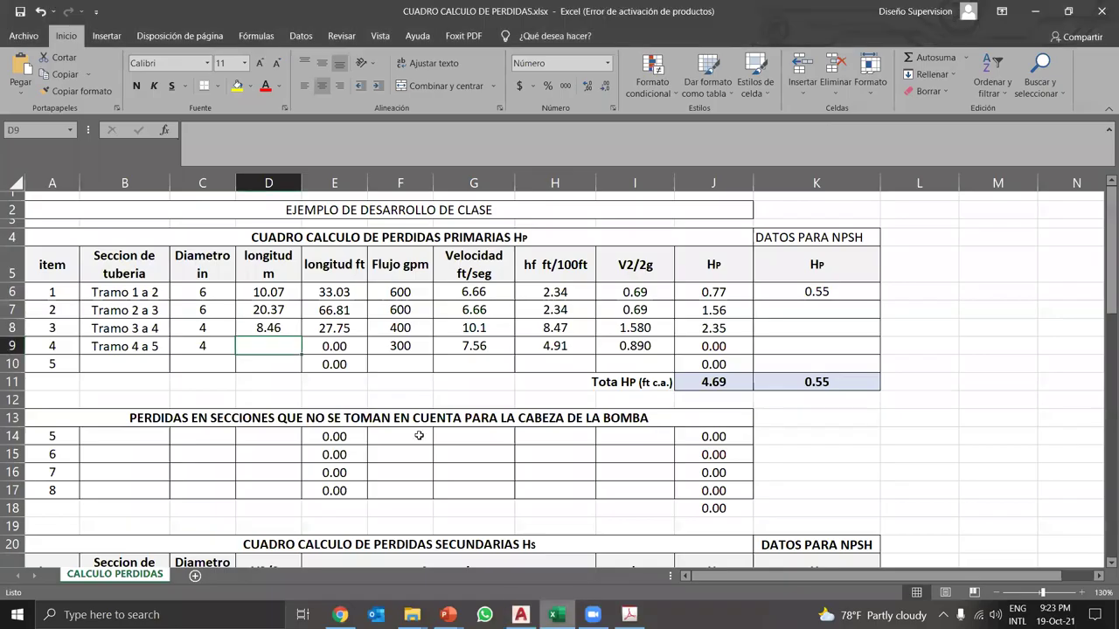
{"action": "type", "text": "26."}
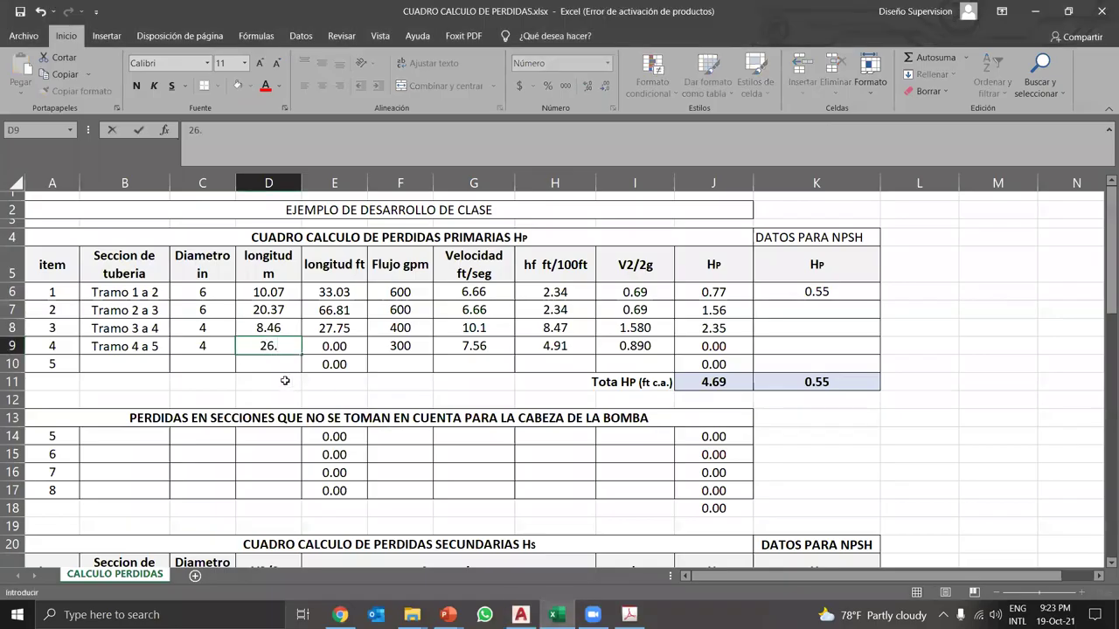
{"action": "type", "text": "29"}
{"action": "key", "text": "Return"}
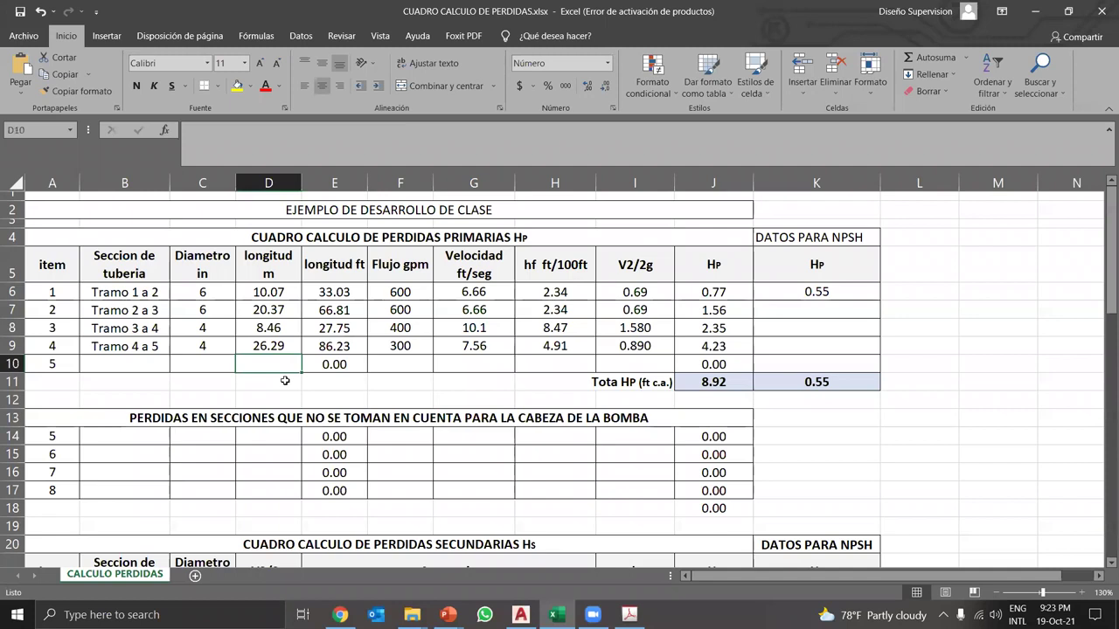
{"action": "left_click", "coordinate": [739, 382]}
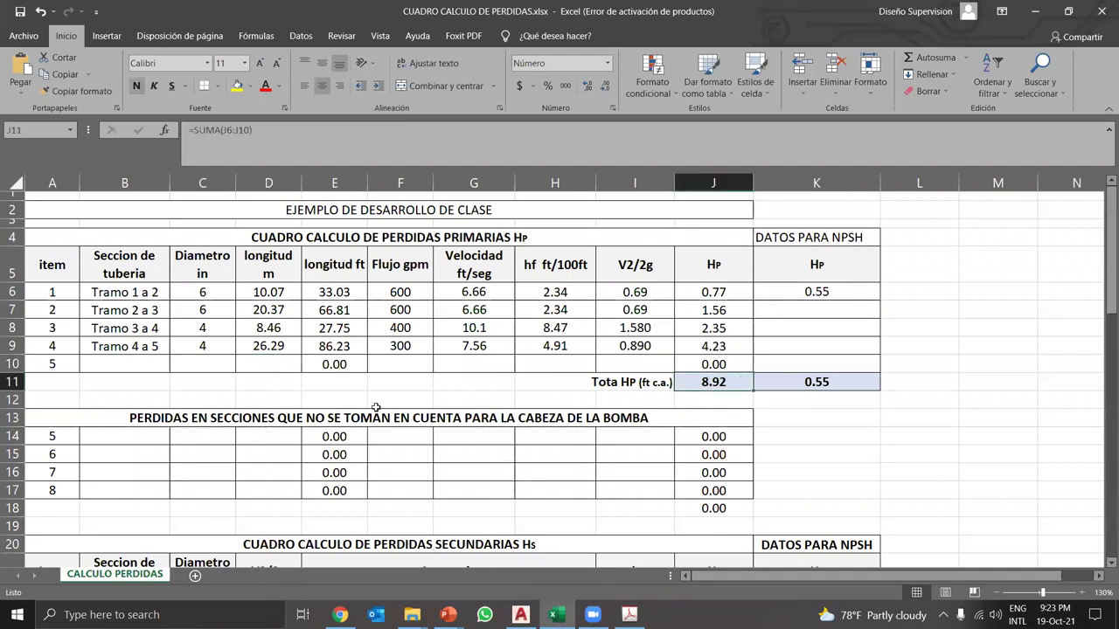
- Fill the section label down to item 5 and edit it to read "Tramo 5 a 6"
{"action": "left_click", "coordinate": [106, 351]}
{"action": "left_click_drag", "start_coordinate": [170, 355], "coordinate": [166, 372]}
{"action": "double_click", "coordinate": [134, 364]}
{"action": "double_click", "coordinate": [135, 363]}
{"action": "type", "text": "5 a 6"}
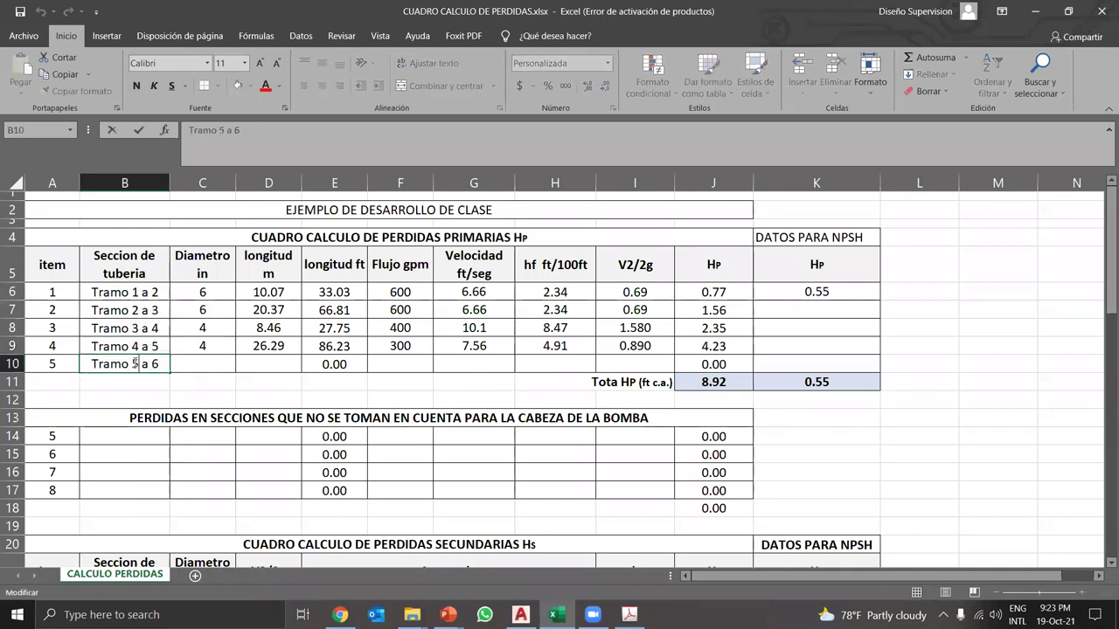
- Enter a diameter of 4 in and a flow of 300 gpm for item 5
{"action": "left_click", "coordinate": [214, 361]}
{"action": "type", "text": "4"}
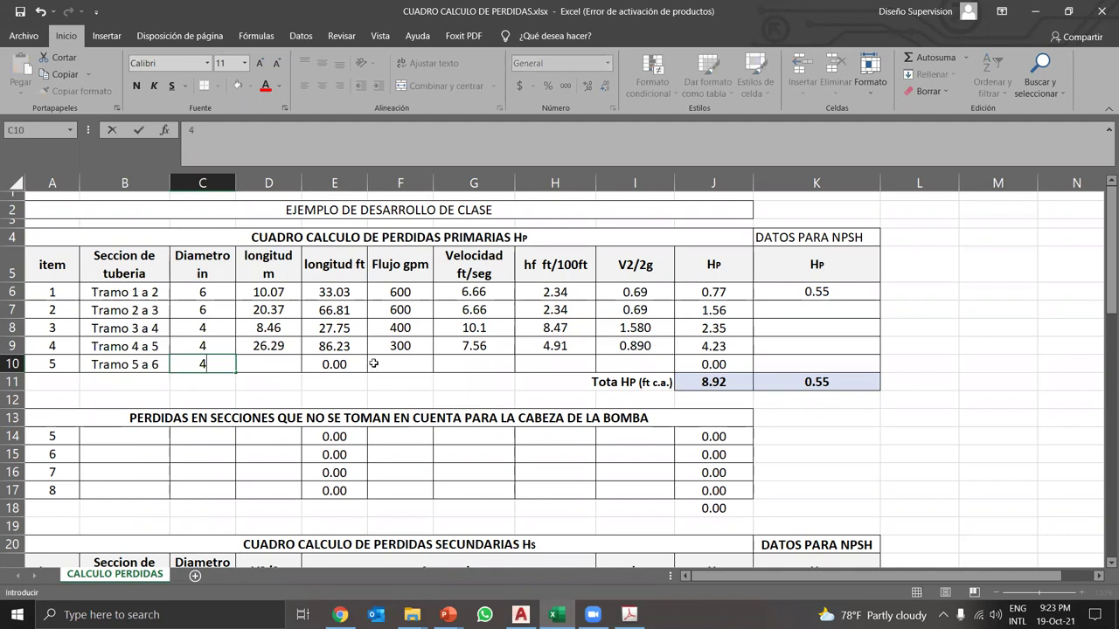
{"action": "left_click", "coordinate": [398, 361]}
{"action": "type", "text": "300"}
{"action": "key", "text": "Return"}
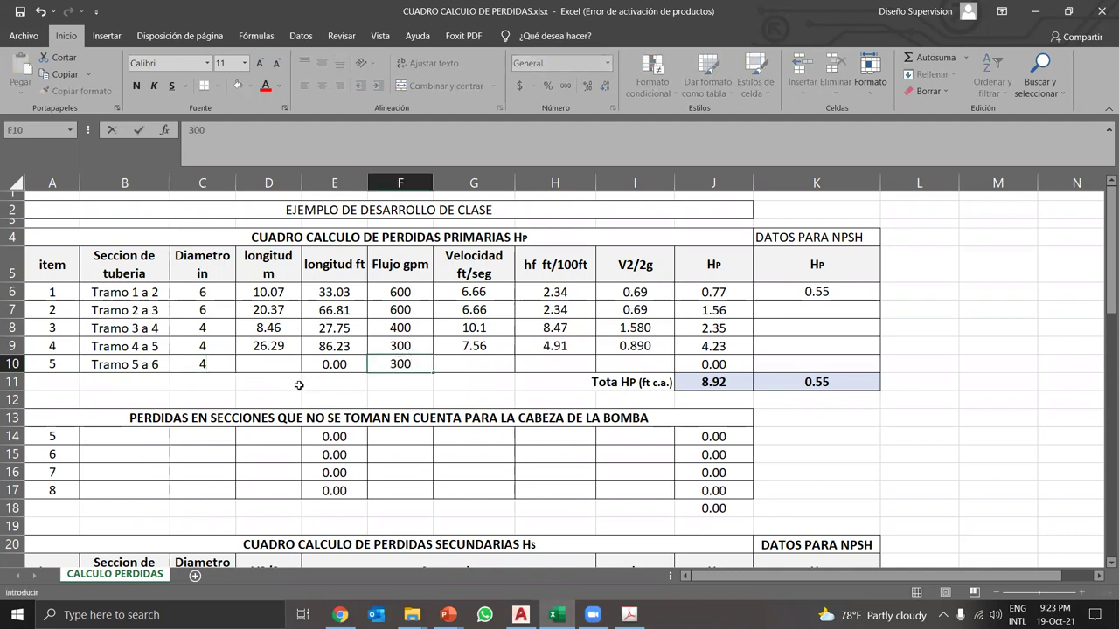
{"action": "left_click", "coordinate": [289, 366]}
- Enter item 5's velocity of 7.56 ft/seg, hf of 4.91 ft/100ft and V2/2g of 0.89
{"action": "left_click", "coordinate": [473, 361]}
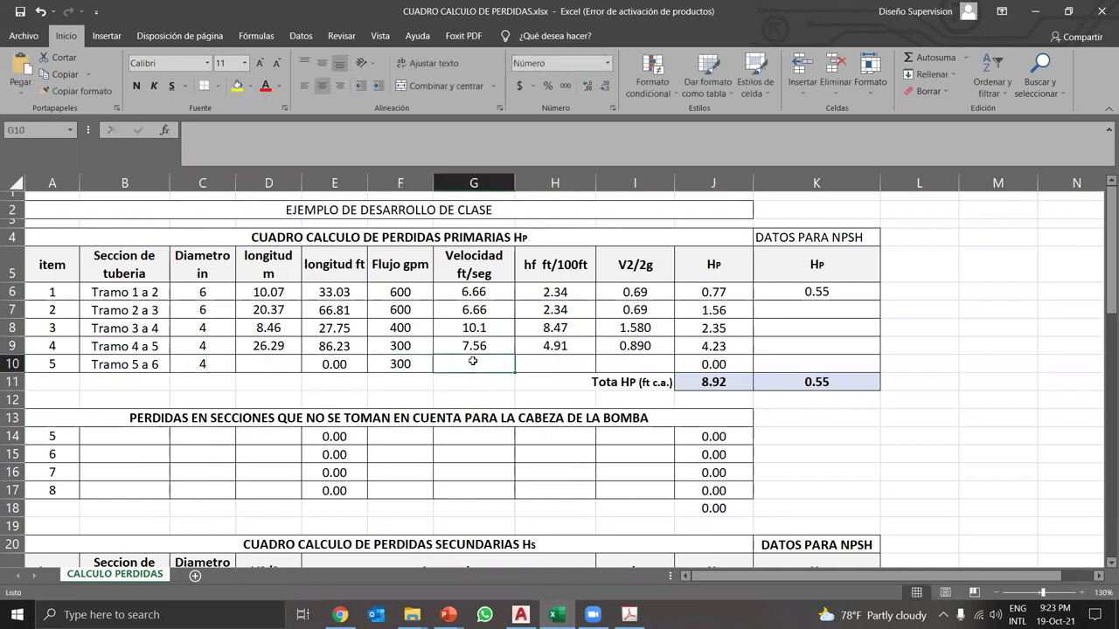
{"action": "type", "text": "7.56"}
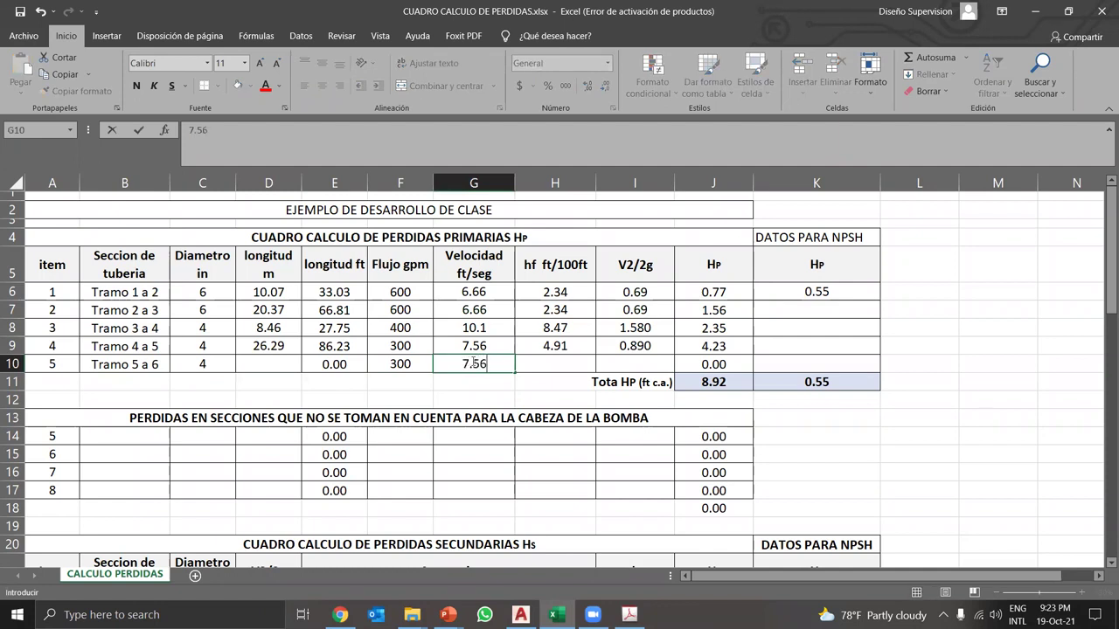
{"action": "key", "text": "Tab"}
{"action": "type", "text": "4.91"}
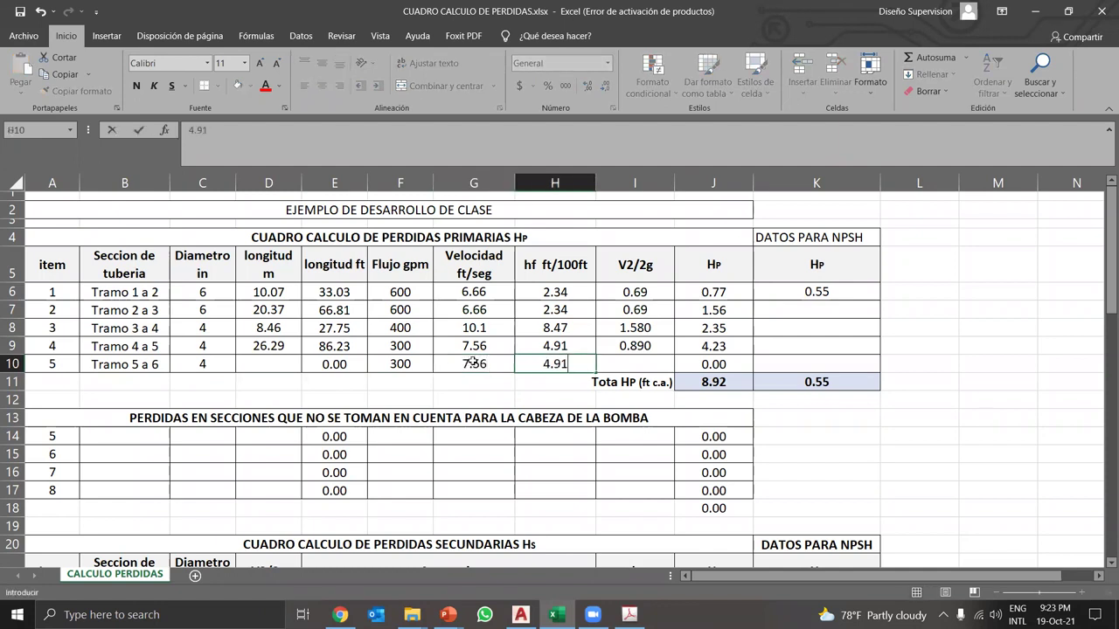
{"action": "key", "text": "Tab"}
{"action": "type", "text": "0.89"}
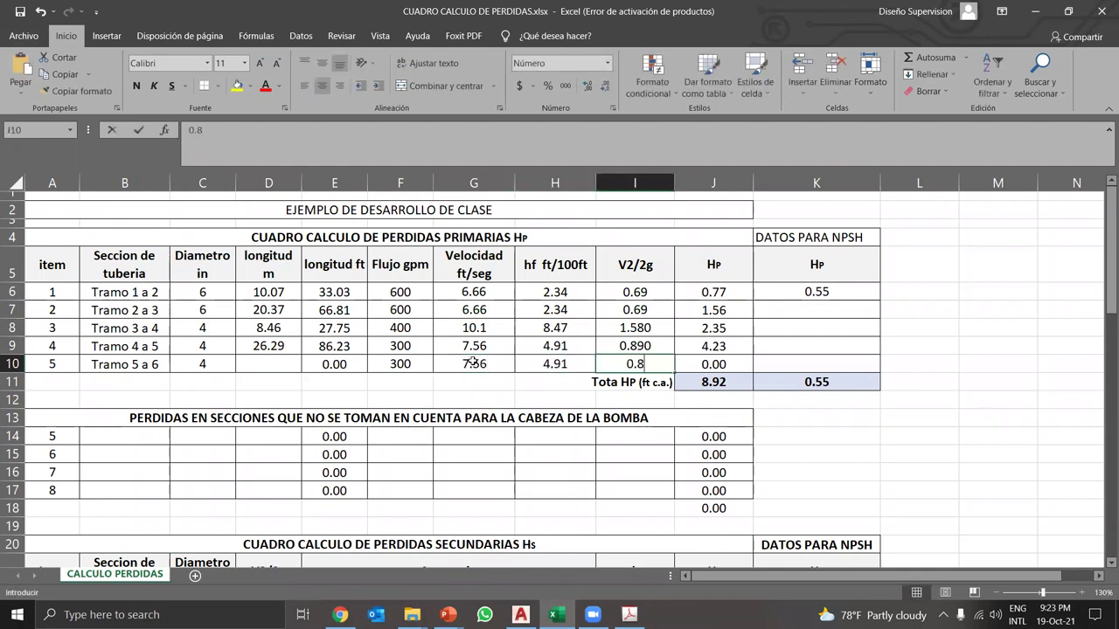
{"action": "left_click", "coordinate": [979, 434]}
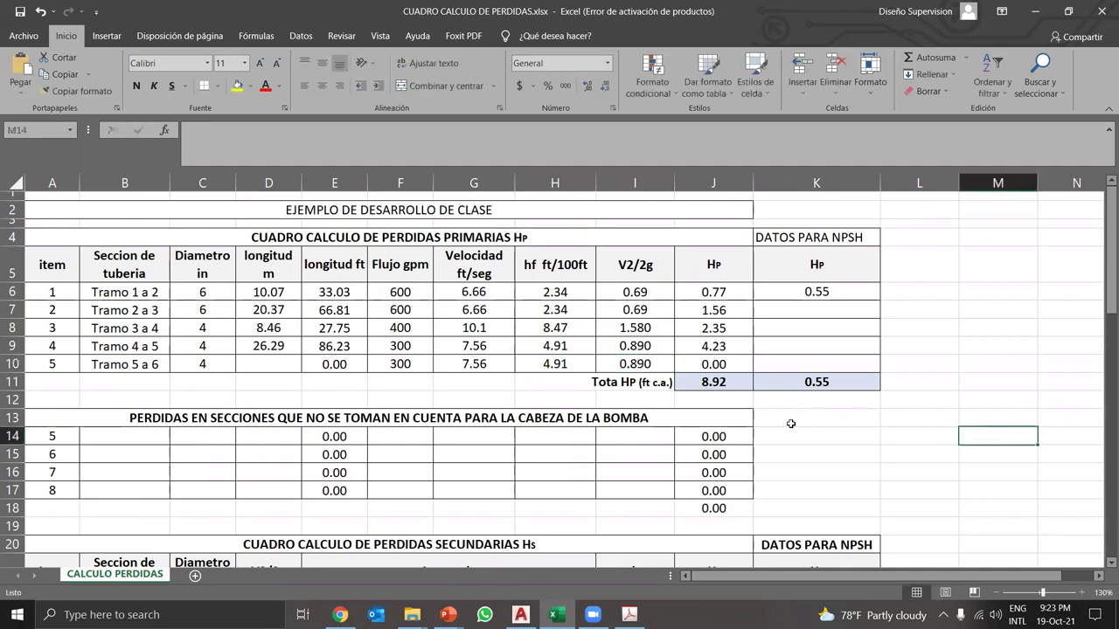
- Switch to AutoCAD and read the pipe lengths along the run from the heat exchanger at point 5 to the tank at point 6
{"action": "left_click", "coordinate": [286, 359]}
{"action": "left_click", "coordinate": [521, 615]}
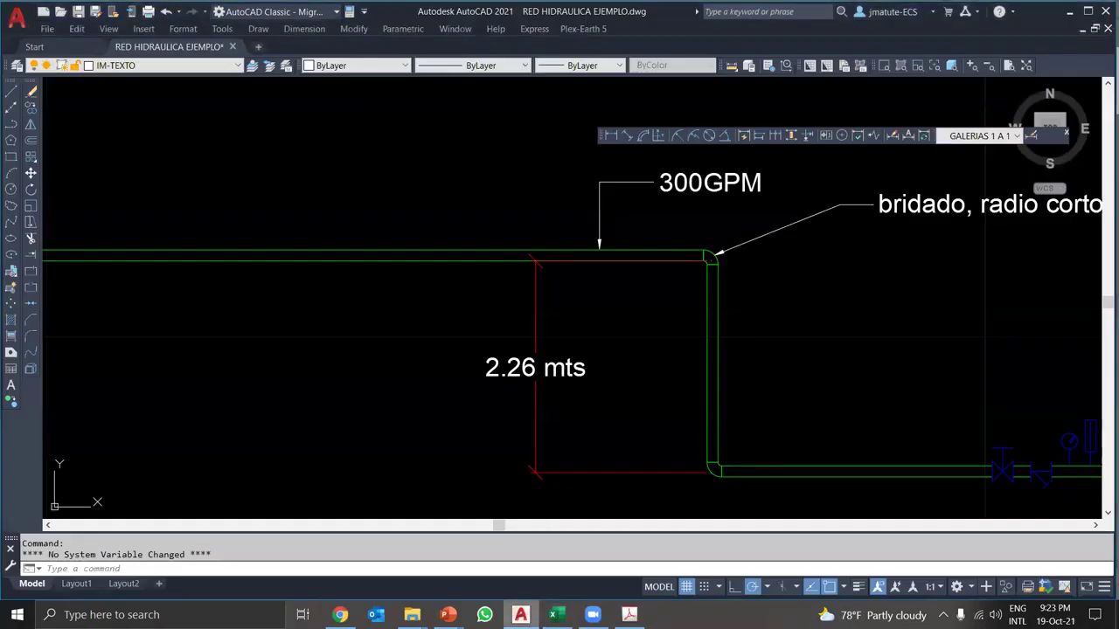
{"action": "scroll", "coordinate": [546, 472], "scroll_direction": "down", "scroll_amount": 3}
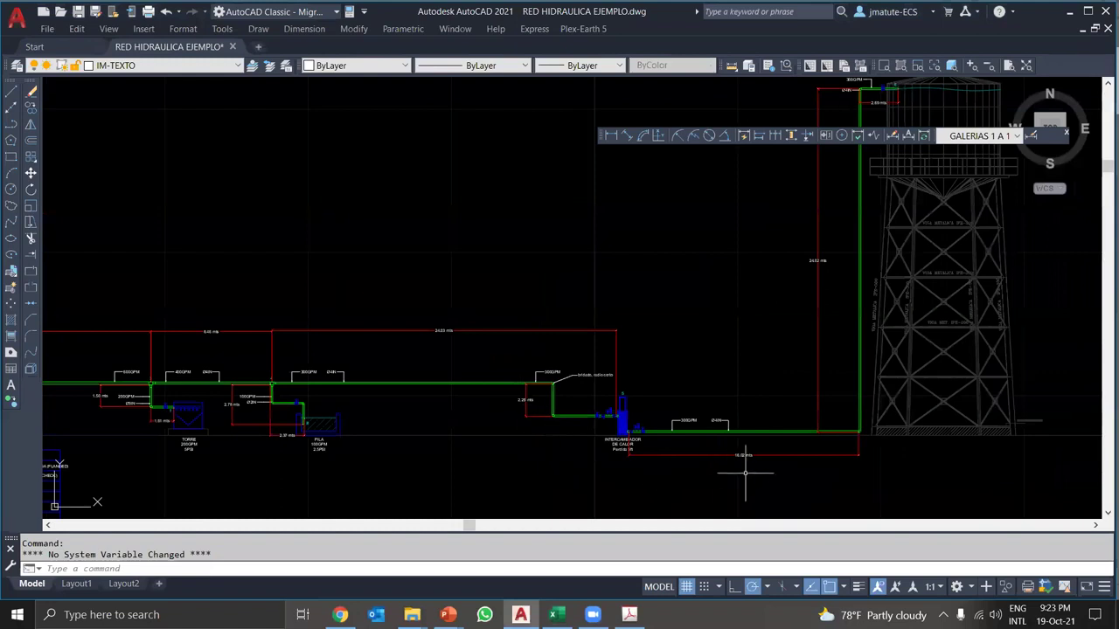
{"action": "scroll", "coordinate": [749, 457], "scroll_direction": "up", "scroll_amount": 5}
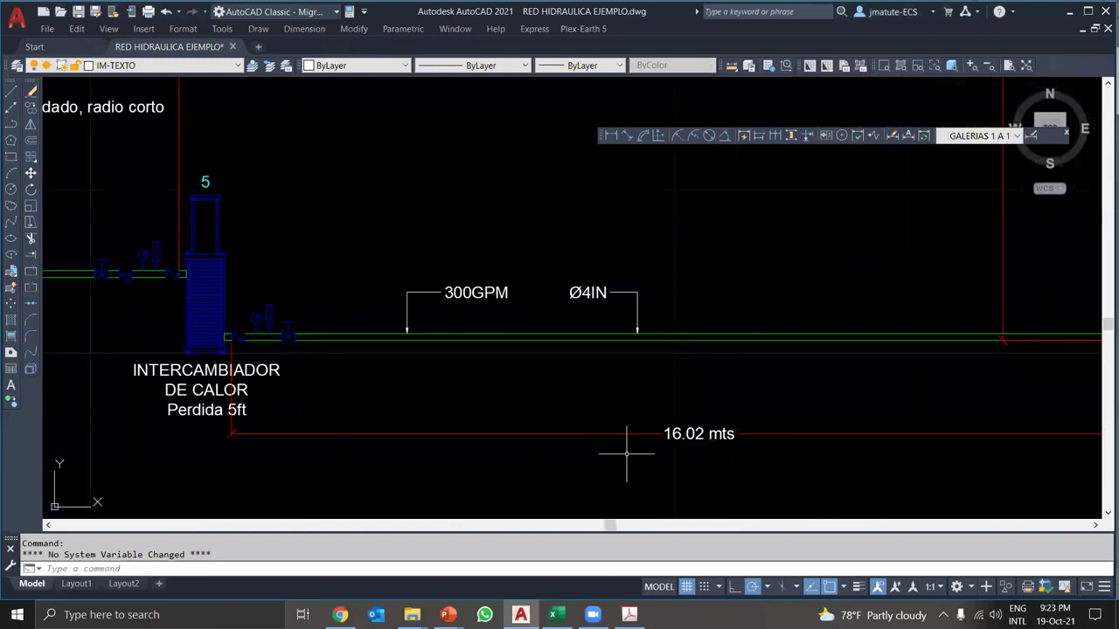
{"action": "scroll", "coordinate": [619, 457], "scroll_direction": "down", "scroll_amount": 2}
{"action": "scroll", "coordinate": [699, 454], "scroll_direction": "up", "scroll_amount": 2}
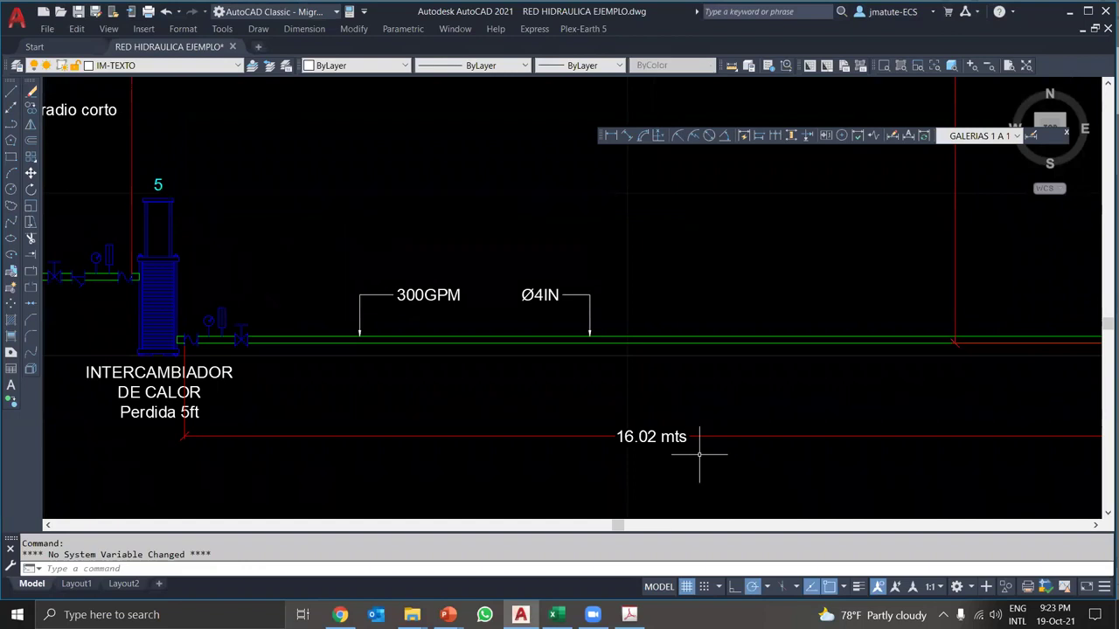
{"action": "scroll", "coordinate": [580, 442], "scroll_direction": "down", "scroll_amount": 5}
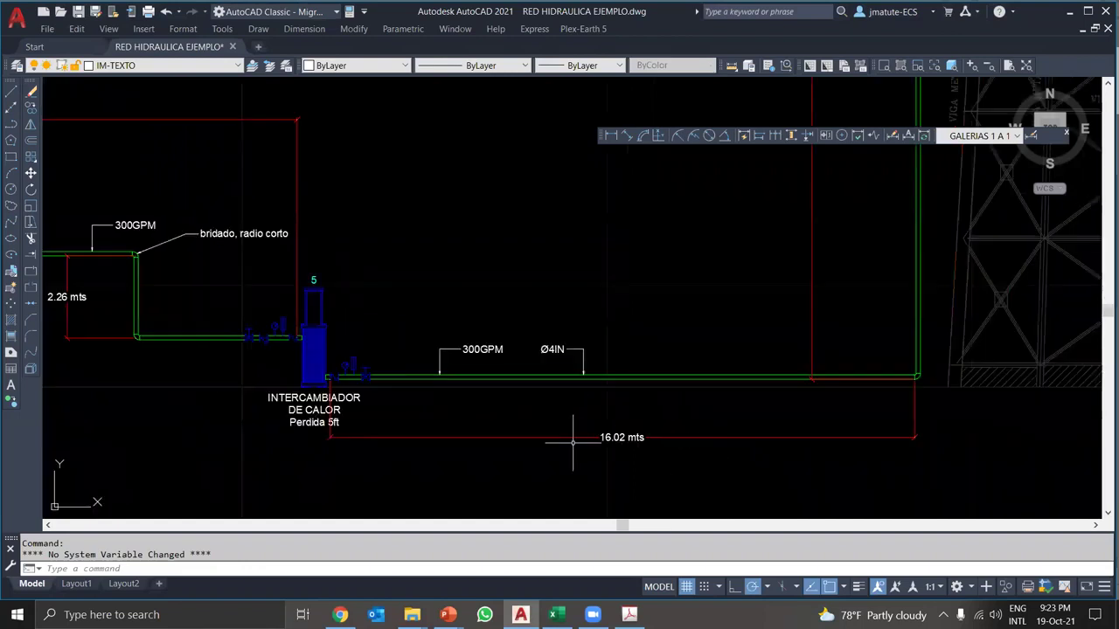
{"action": "scroll", "coordinate": [617, 319], "scroll_direction": "up", "scroll_amount": 5}
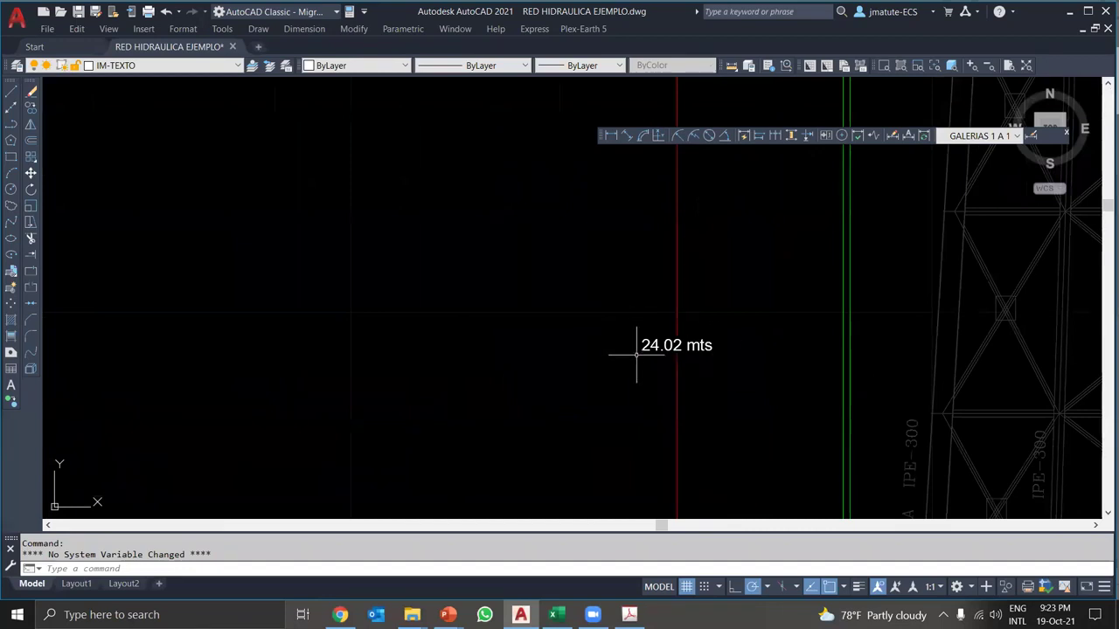
{"action": "scroll", "coordinate": [642, 359], "scroll_direction": "down", "scroll_amount": 6}
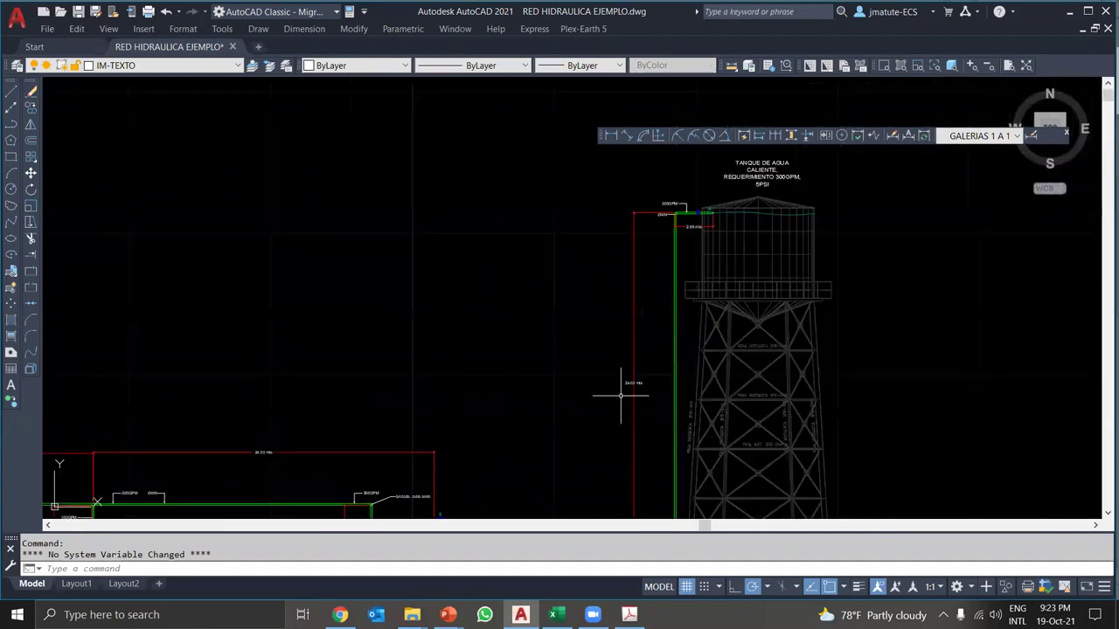
{"action": "scroll", "coordinate": [682, 190], "scroll_direction": "up", "scroll_amount": 3}
{"action": "scroll", "coordinate": [755, 266], "scroll_direction": "up", "scroll_amount": 3}
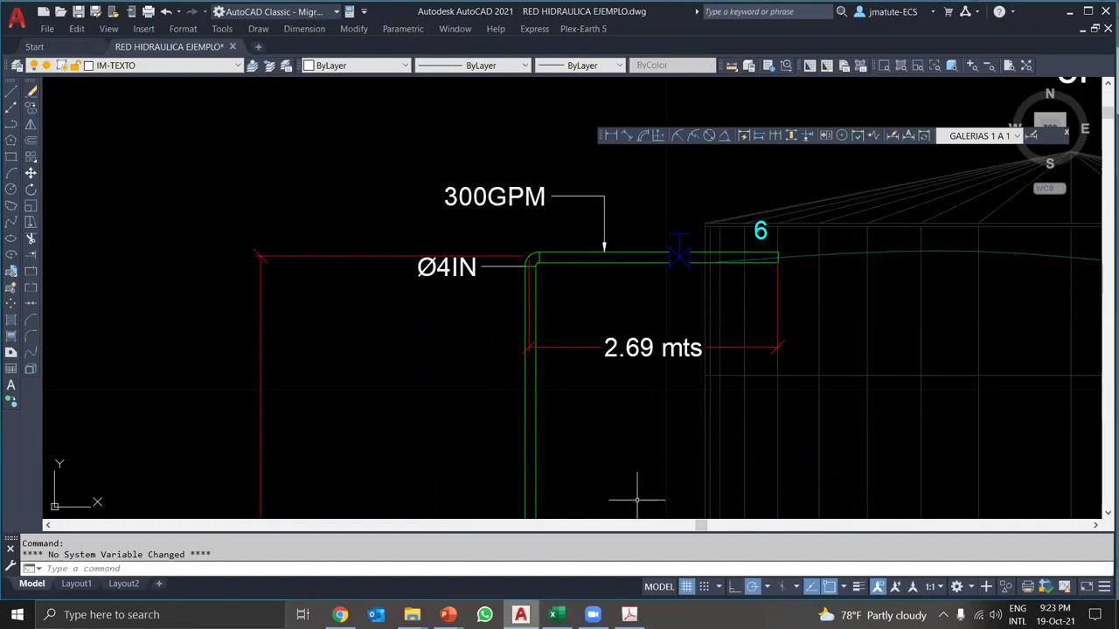
- Return to Excel, enter a length of 42.73 m for item 5, and select the total Hp cell
{"action": "left_click", "coordinate": [554, 615]}
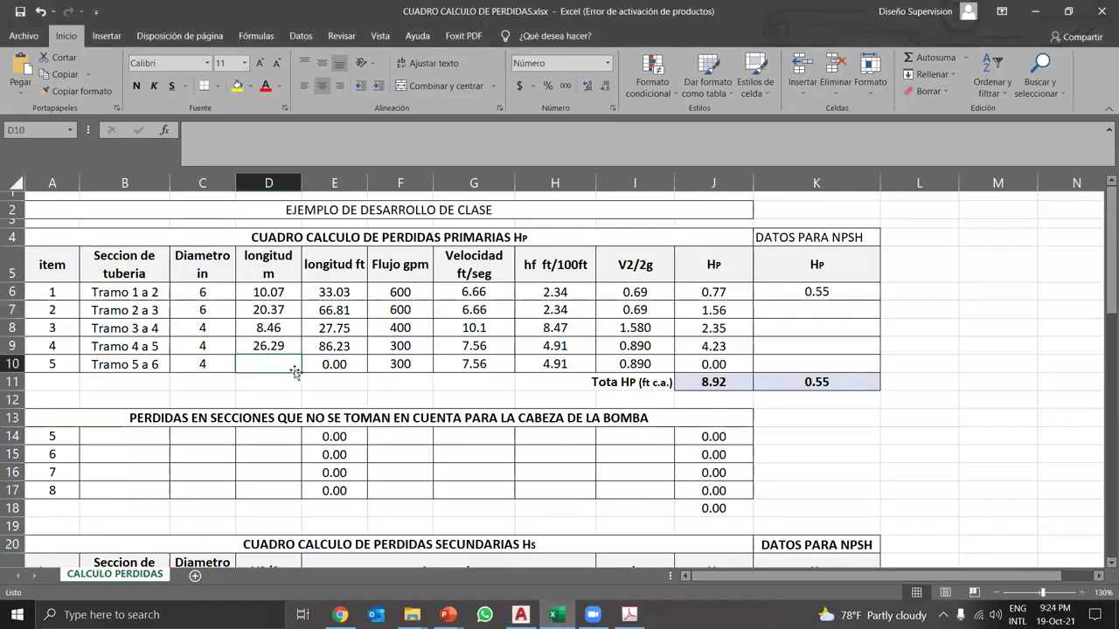
{"action": "type", "text": "42.73"}
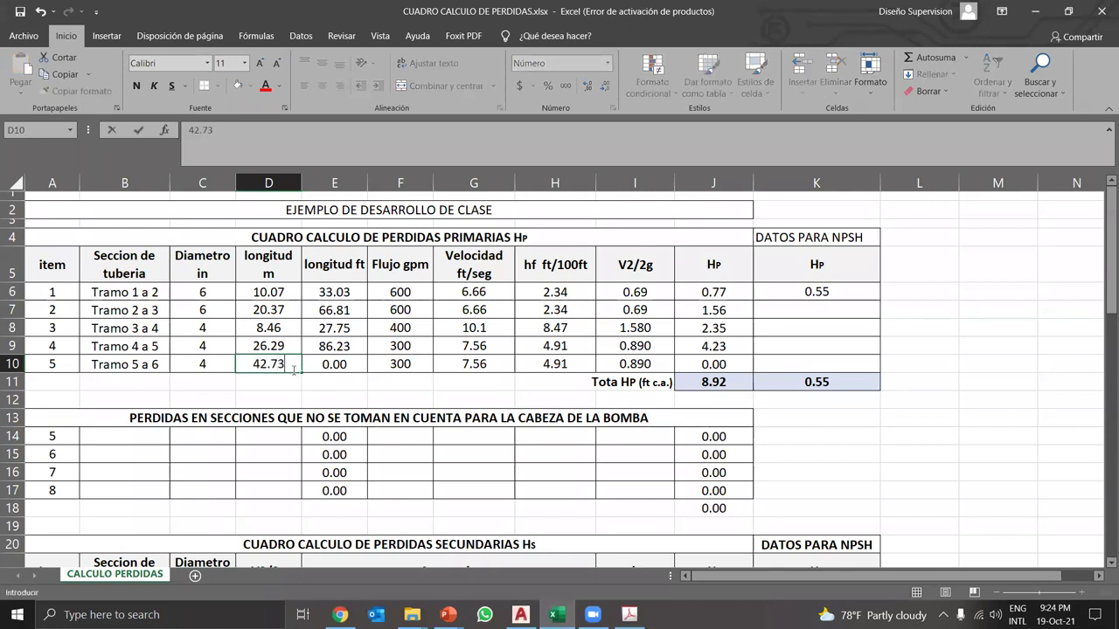
{"action": "key", "text": "Return"}
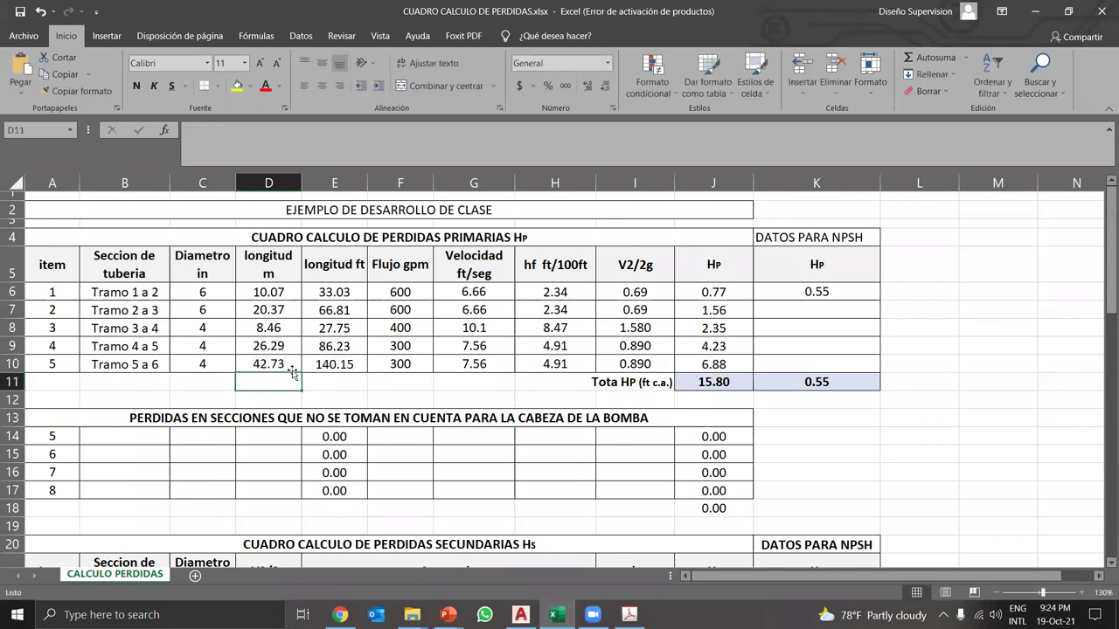
{"action": "left_click", "coordinate": [702, 385]}
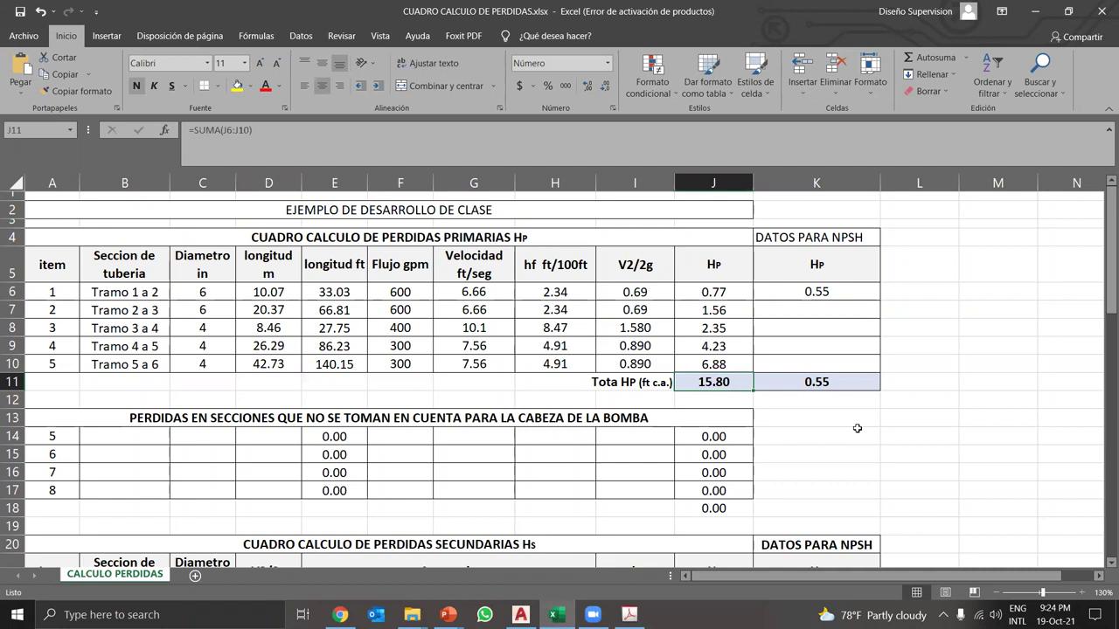
- Clear item 1's Hp value in the NPSH data column of the primary losses table
{"action": "left_click", "coordinate": [786, 287]}
{"action": "key", "text": "Delete"}
{"action": "left_click", "coordinate": [973, 345]}
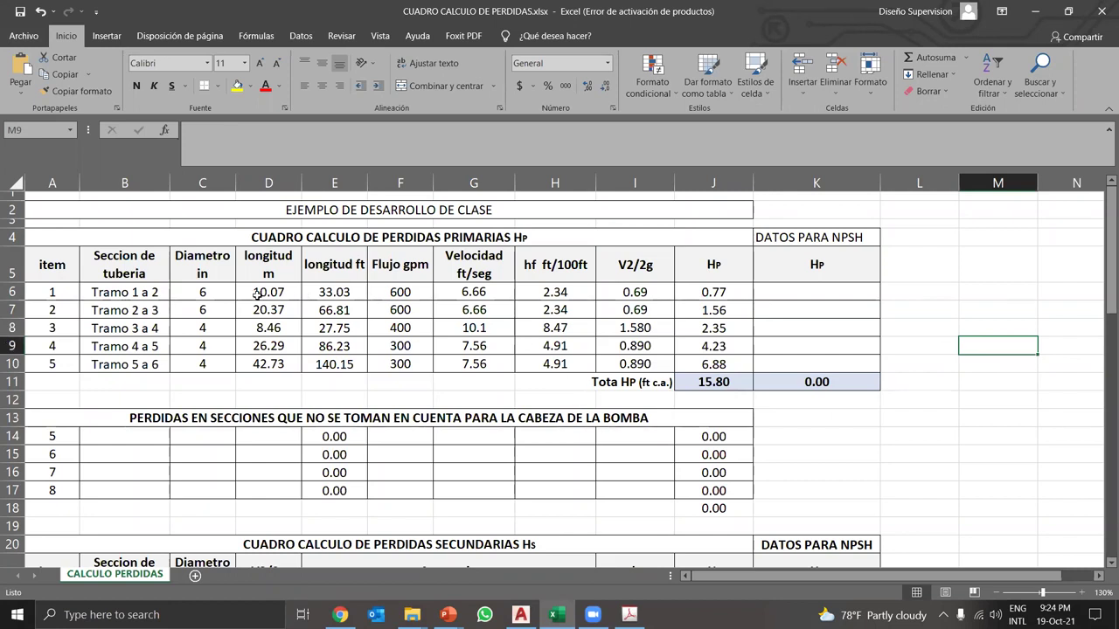
- Fill item 2's Hs formula (=+D23*I23) across items 1 to 5 of the secondary losses table and clear their NPSH Hs values
{"action": "left_click", "coordinate": [135, 292]}
{"action": "scroll", "coordinate": [131, 406], "scroll_direction": "down", "scroll_amount": 2}
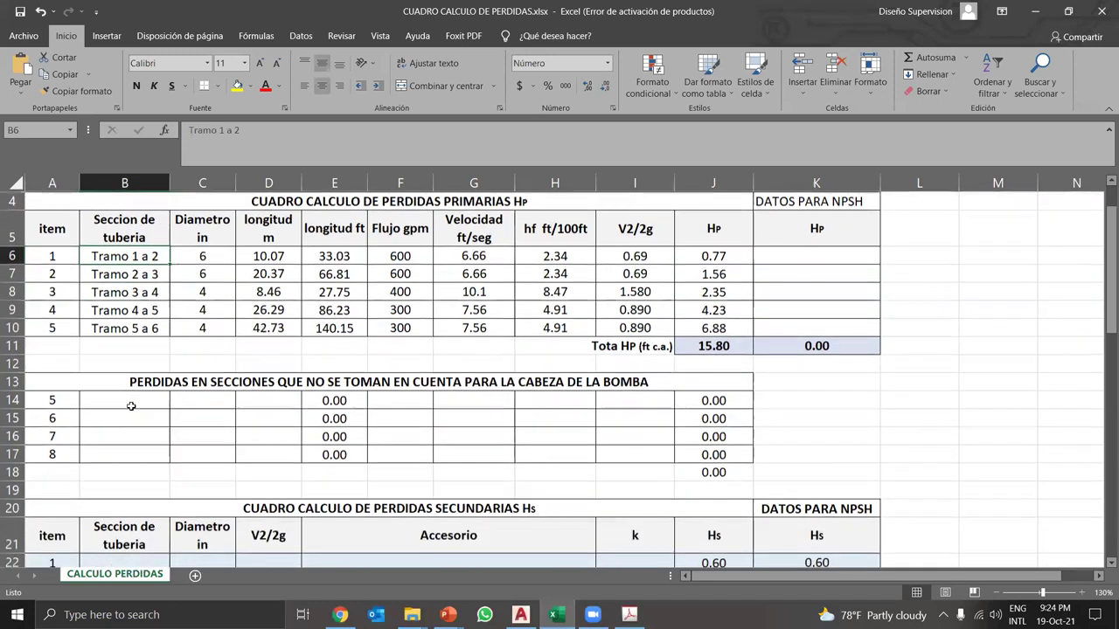
{"action": "scroll", "coordinate": [131, 406], "scroll_direction": "down", "scroll_amount": 1}
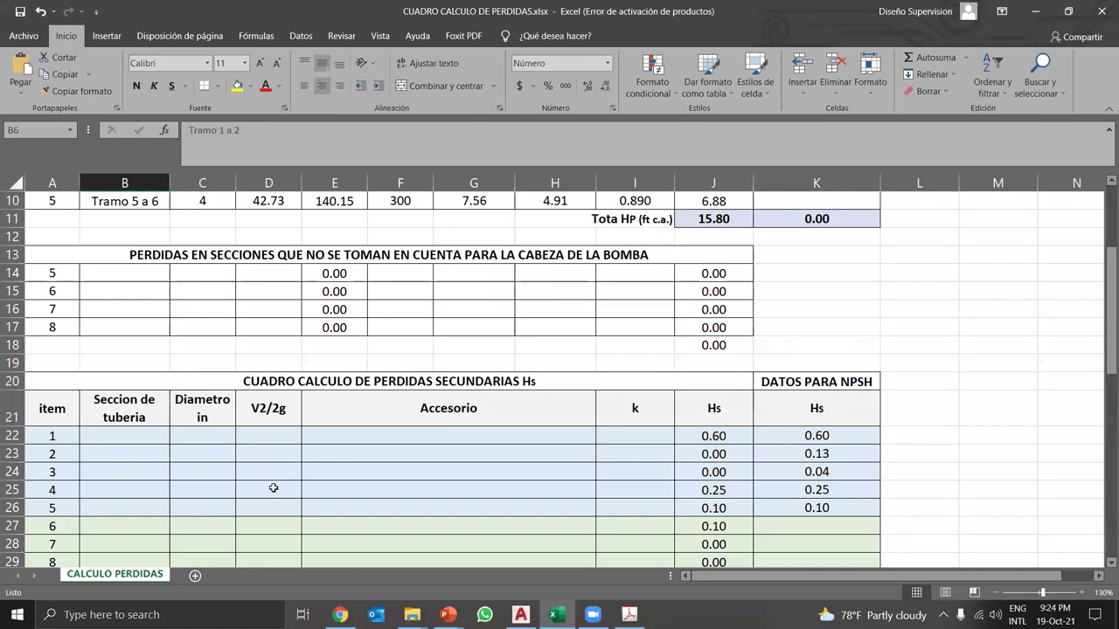
{"action": "left_click", "coordinate": [723, 437]}
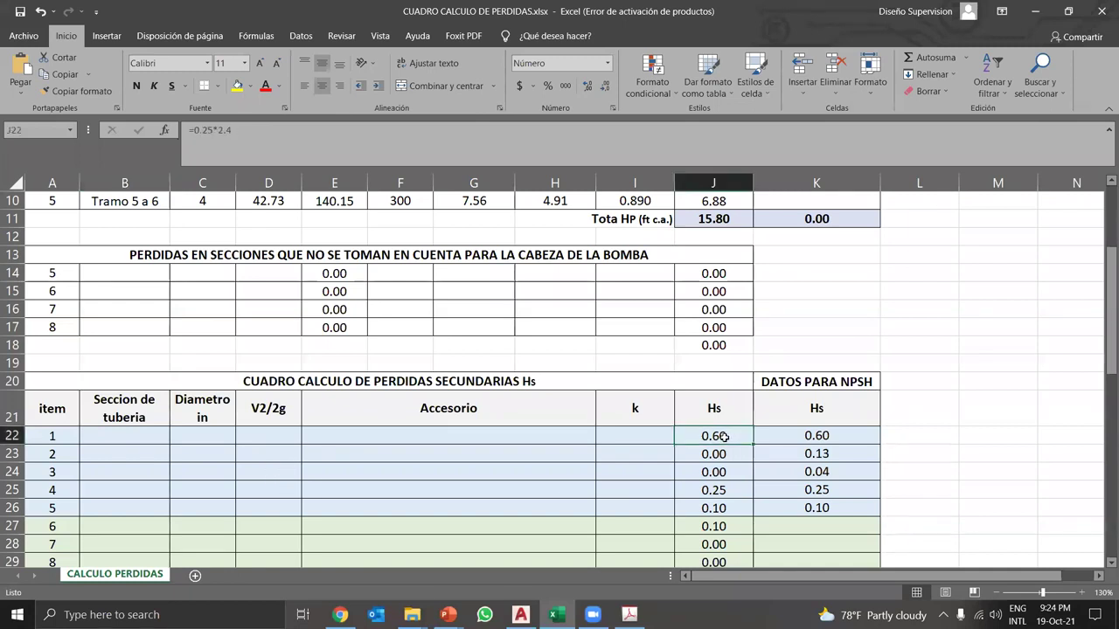
{"action": "left_click", "coordinate": [721, 453]}
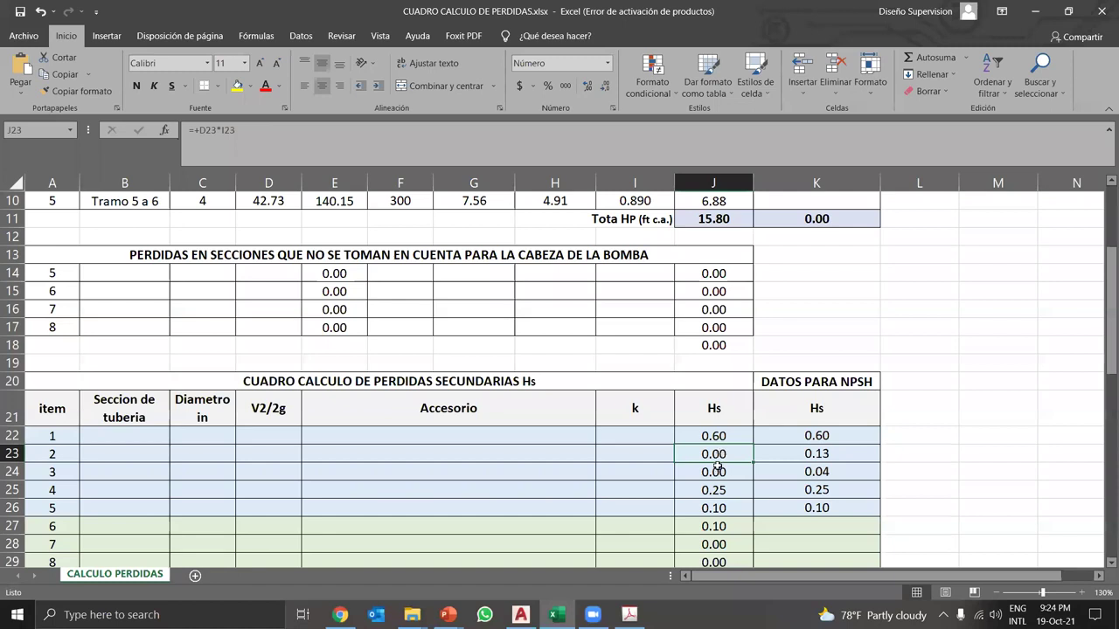
{"action": "double_click", "coordinate": [718, 455]}
{"action": "key", "text": "Escape"}
{"action": "left_click_drag", "start_coordinate": [753, 457], "coordinate": [748, 514]}
{"action": "left_click", "coordinate": [998, 505]}
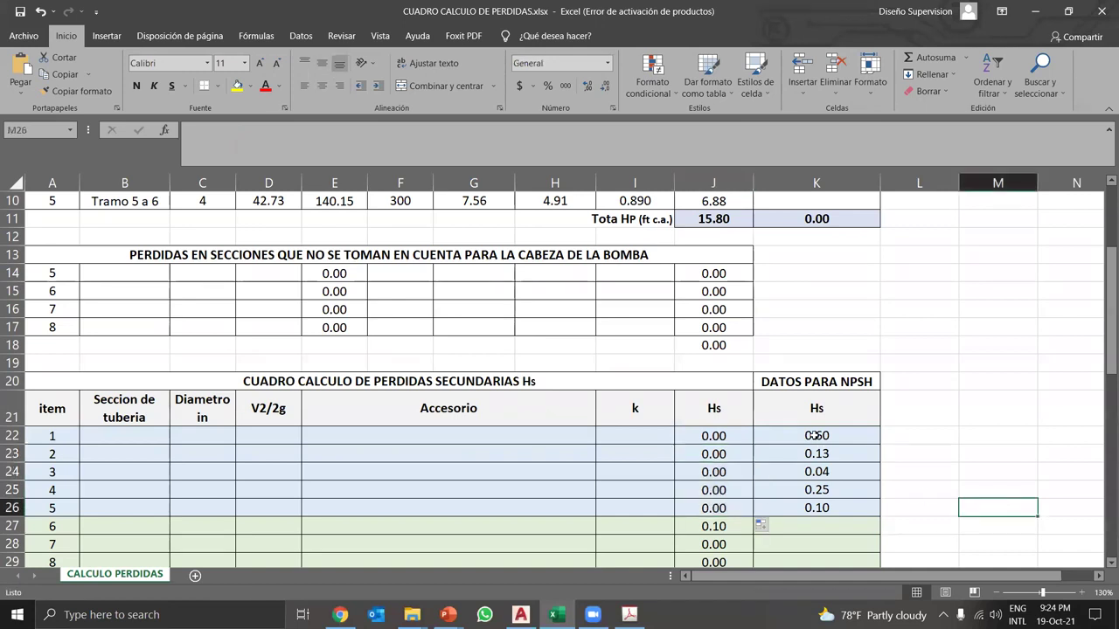
{"action": "left_click_drag", "start_coordinate": [815, 435], "coordinate": [815, 508]}
{"action": "key", "text": "Delete"}
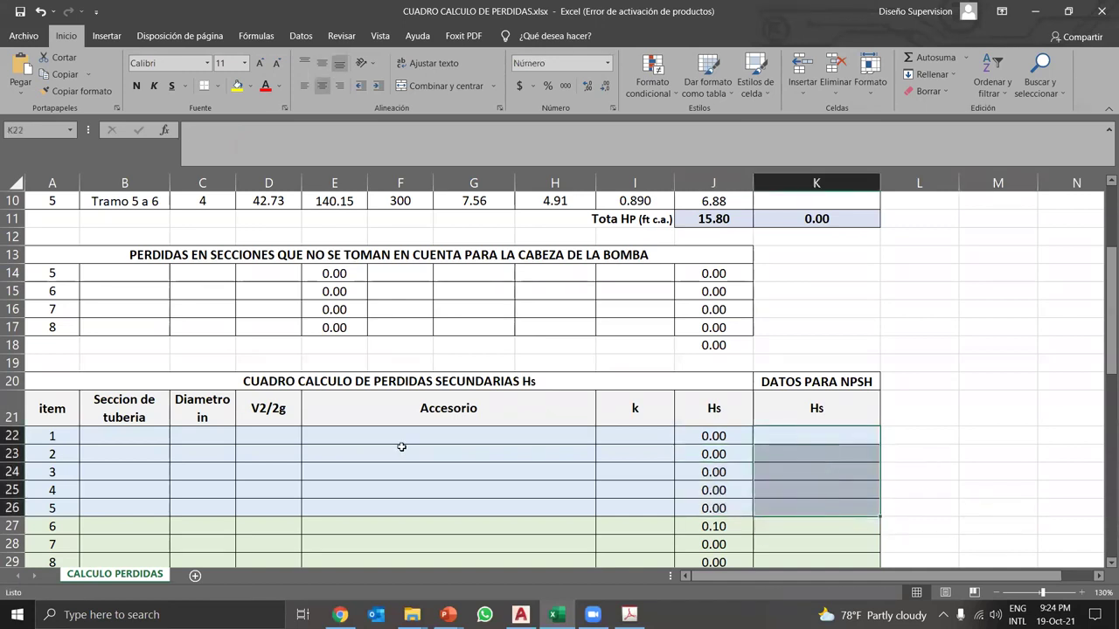
- Review the primary table's section labels against the section cells of items 1 to 10 in the secondary losses table
{"action": "scroll", "coordinate": [179, 460], "scroll_direction": "down", "scroll_amount": 1}
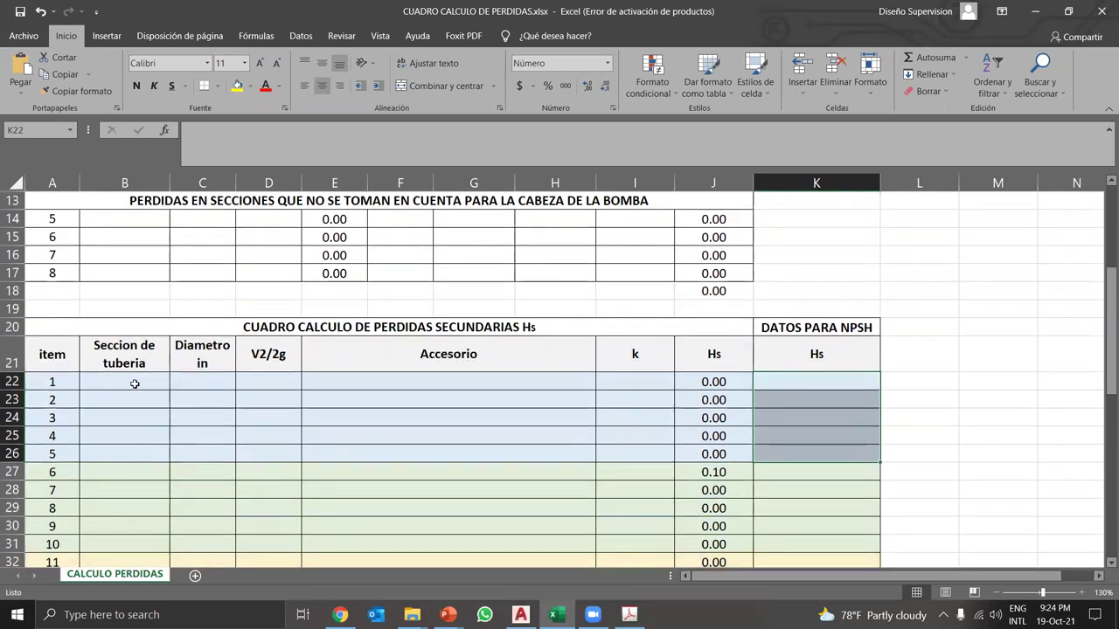
{"action": "scroll", "coordinate": [110, 425], "scroll_direction": "up", "scroll_amount": 4}
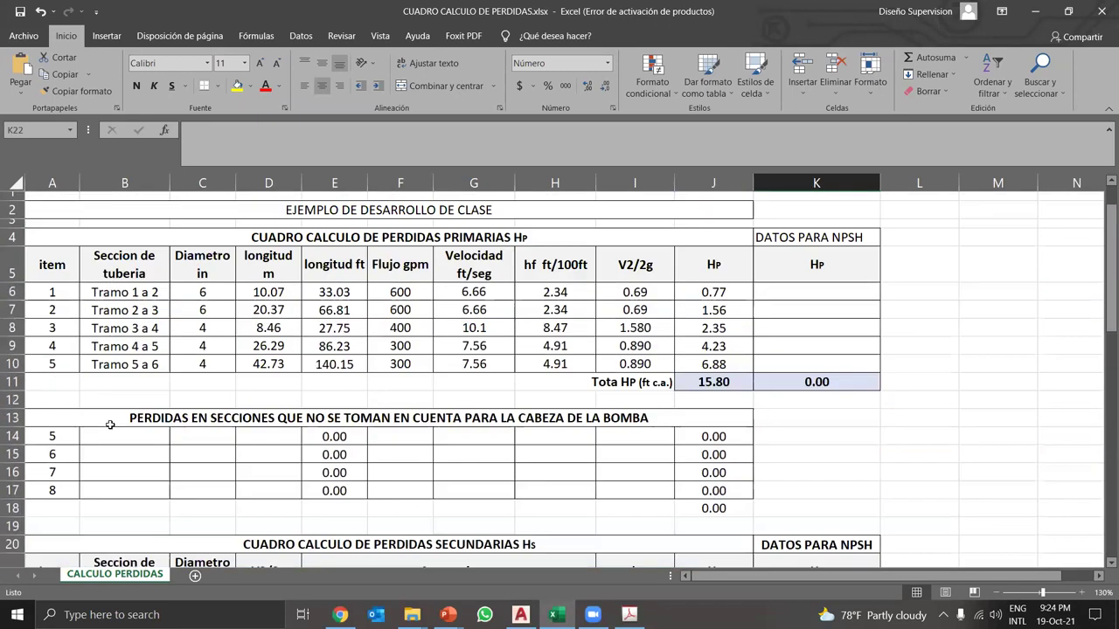
{"action": "left_click", "coordinate": [118, 291]}
{"action": "scroll", "coordinate": [120, 376], "scroll_direction": "down", "scroll_amount": 6}
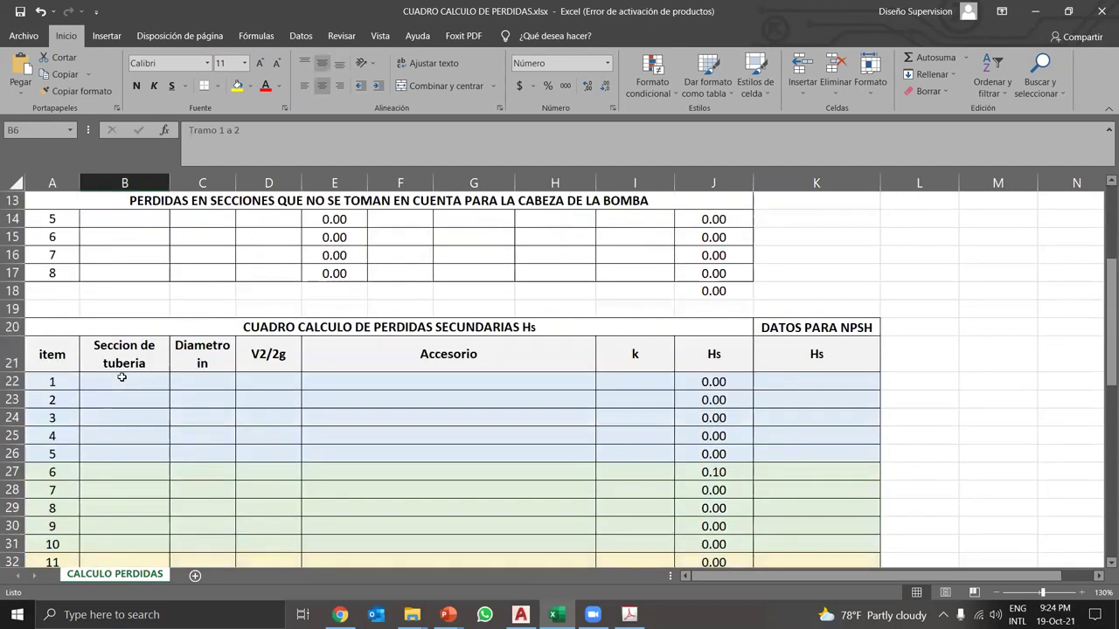
{"action": "scroll", "coordinate": [124, 377], "scroll_direction": "up", "scroll_amount": 1}
{"action": "left_click", "coordinate": [128, 325]}
{"action": "left_click", "coordinate": [122, 343]}
{"action": "left_click", "coordinate": [120, 362]}
{"action": "left_click", "coordinate": [114, 382]}
{"action": "left_click", "coordinate": [119, 400]}
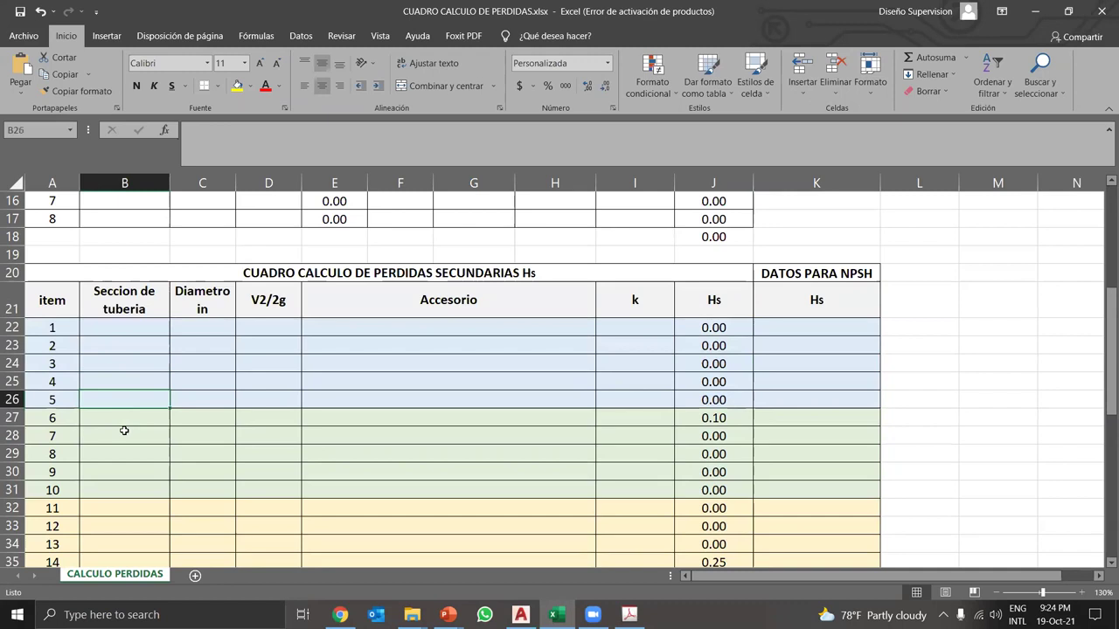
{"action": "left_click", "coordinate": [128, 422]}
{"action": "left_click", "coordinate": [123, 437]}
{"action": "left_click", "coordinate": [120, 455]}
{"action": "left_click", "coordinate": [118, 472]}
{"action": "left_click", "coordinate": [127, 493]}
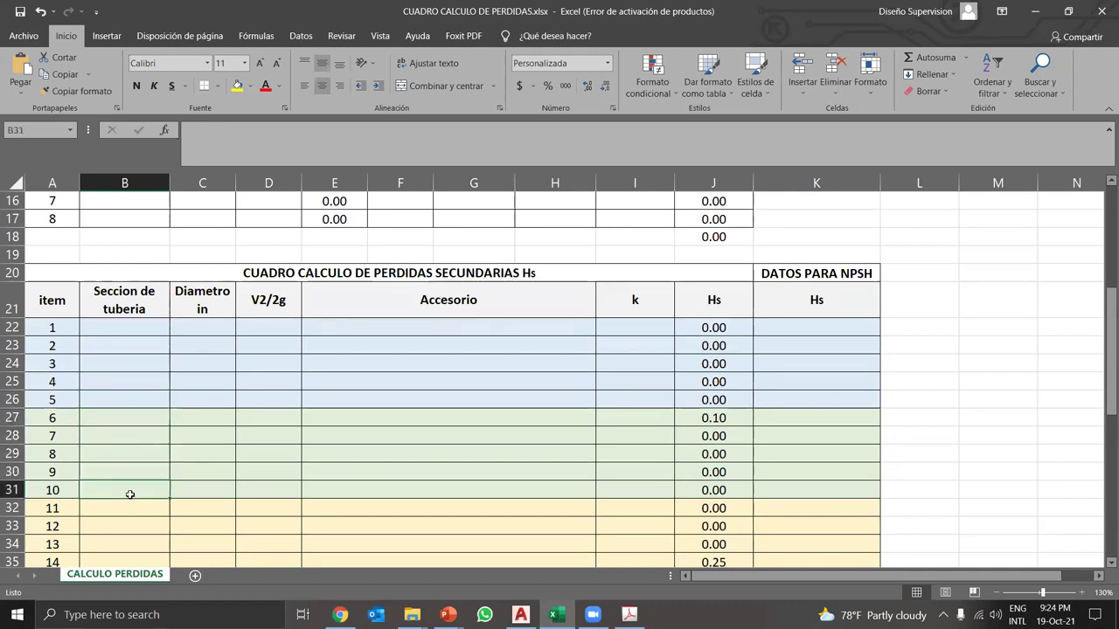
{"action": "left_click", "coordinate": [131, 326]}
{"action": "scroll", "coordinate": [145, 428], "scroll_direction": "up", "scroll_amount": 1}
{"action": "scroll", "coordinate": [145, 429], "scroll_direction": "up", "scroll_amount": 3}
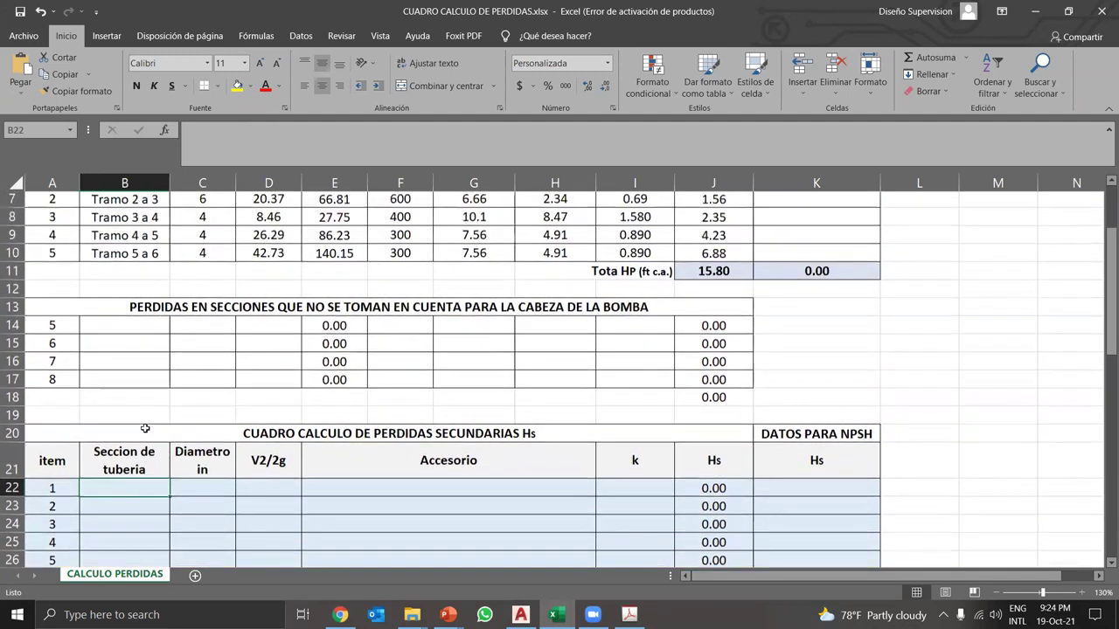
{"action": "left_click", "coordinate": [138, 256]}
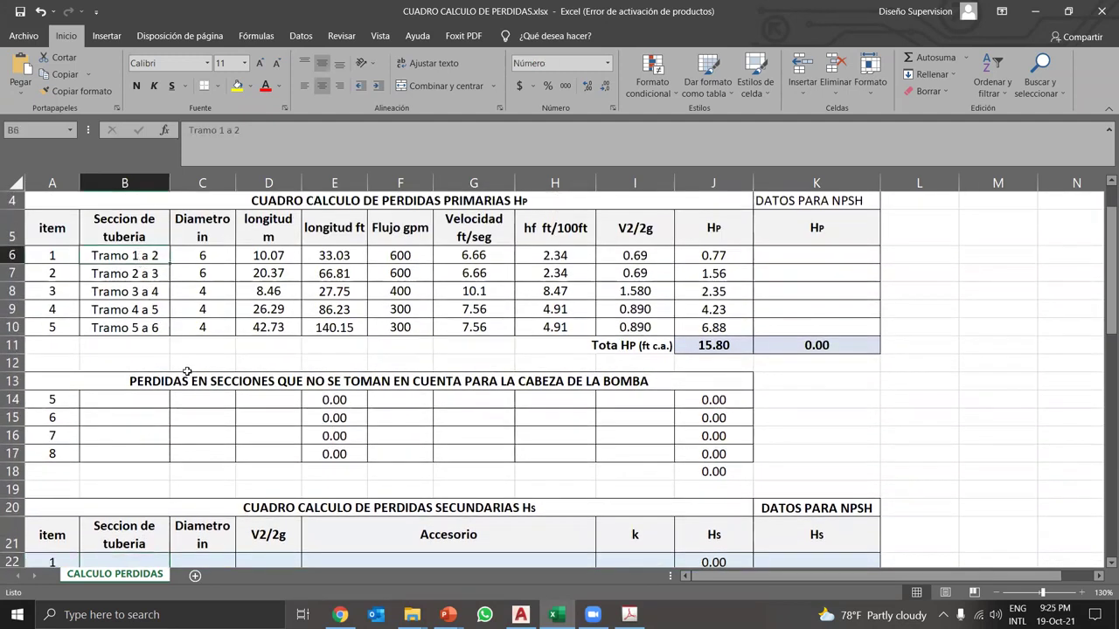
{"action": "scroll", "coordinate": [187, 372], "scroll_direction": "down", "scroll_amount": 3}
- Check the suction pipe from point 1 to 2 in AutoCAD and enter a 6 in diameter for item 1 of Excel's secondary losses table
{"action": "left_click", "coordinate": [348, 381]}
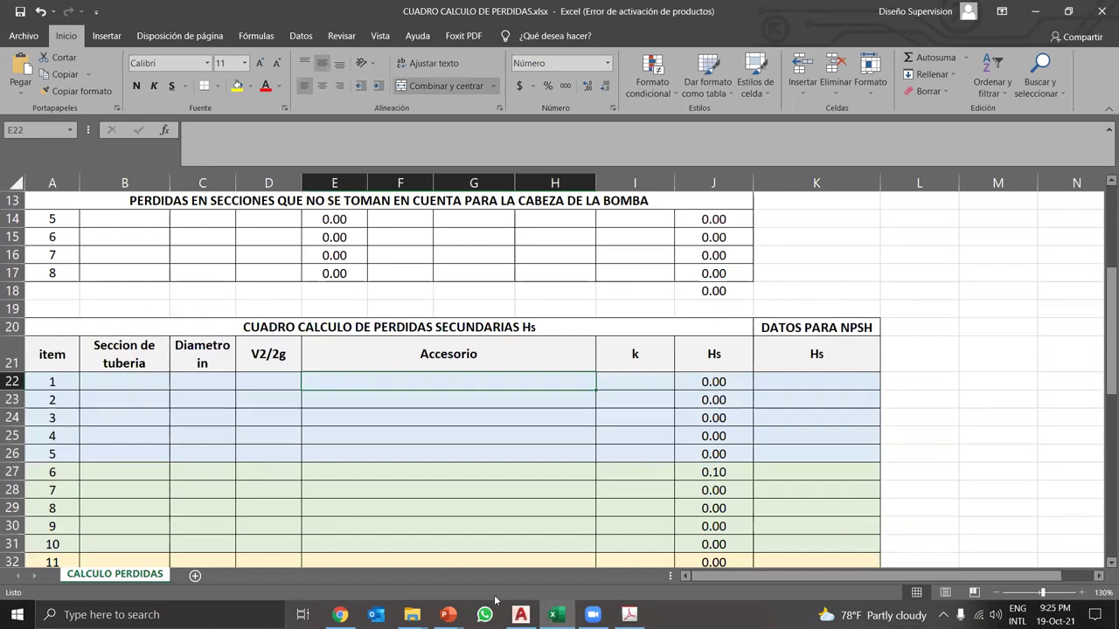
{"action": "left_click", "coordinate": [520, 615]}
{"action": "scroll", "coordinate": [423, 237], "scroll_direction": "down", "scroll_amount": 2}
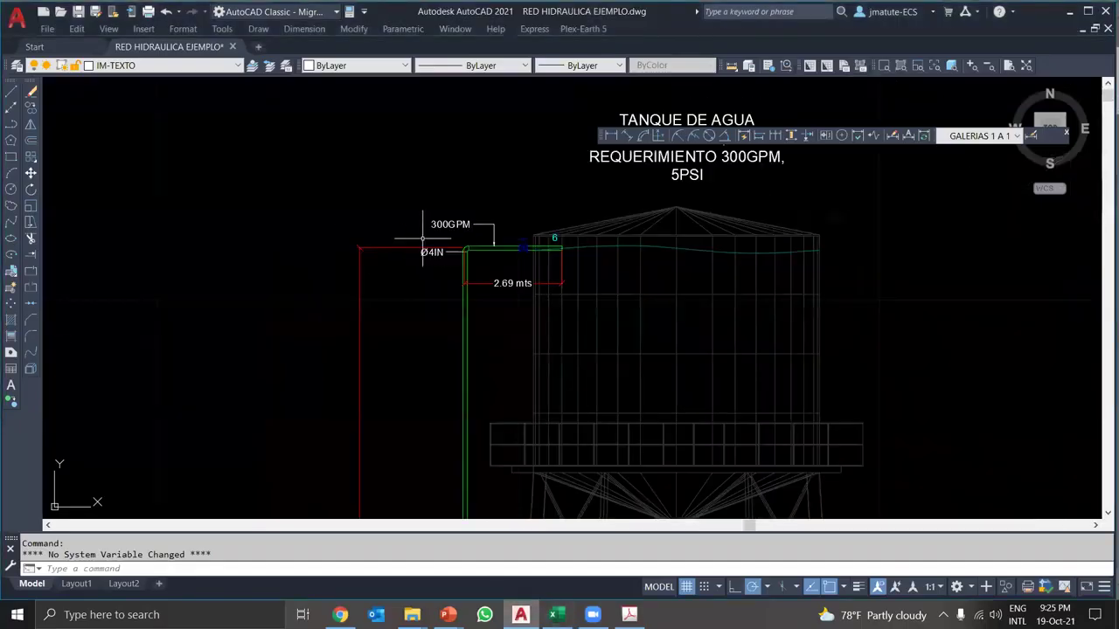
{"action": "scroll", "coordinate": [423, 237], "scroll_direction": "down", "scroll_amount": 2}
{"action": "scroll", "coordinate": [603, 329], "scroll_direction": "down", "scroll_amount": 2}
{"action": "scroll", "coordinate": [287, 415], "scroll_direction": "up", "scroll_amount": 1}
{"action": "scroll", "coordinate": [287, 411], "scroll_direction": "up", "scroll_amount": 3}
{"action": "scroll", "coordinate": [370, 324], "scroll_direction": "up", "scroll_amount": 2}
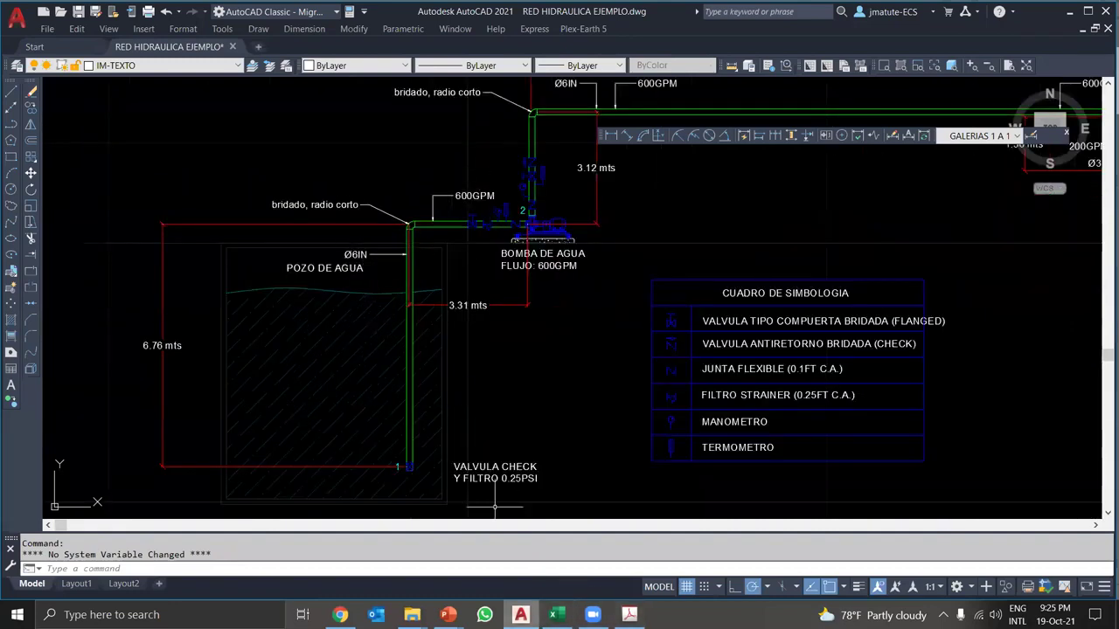
{"action": "key", "text": "alt+Tab"}
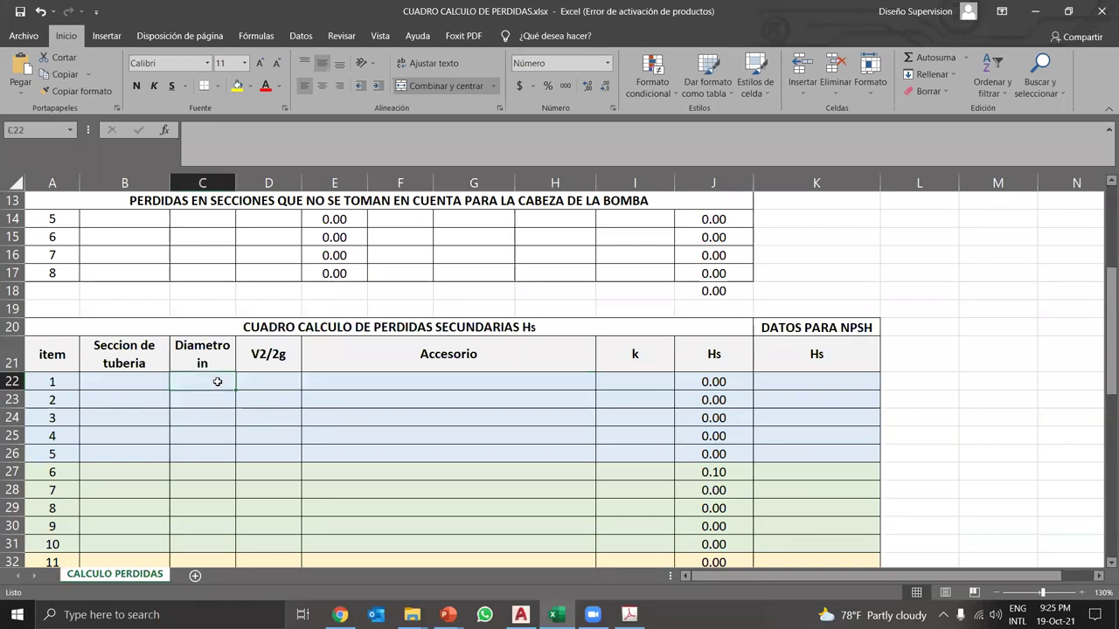
{"action": "type", "text": "6"}
{"action": "left_click", "coordinate": [380, 382]}
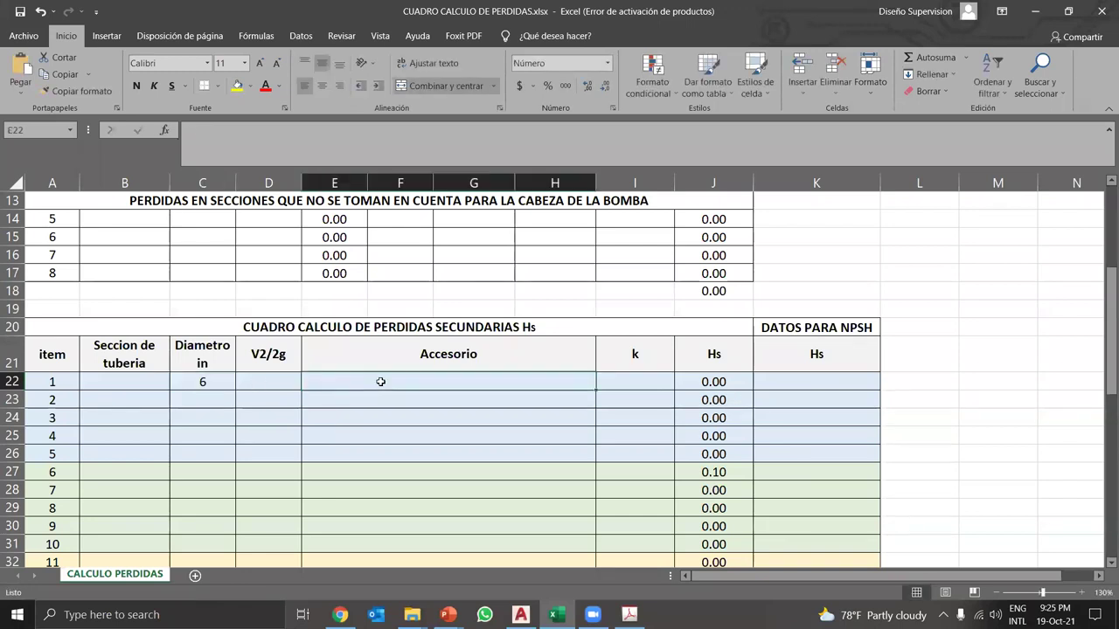
- Copy the section label Tramo 1 a 2 from the primary losses table into item 1 of the secondary losses table as a value
{"action": "left_click", "coordinate": [113, 380]}
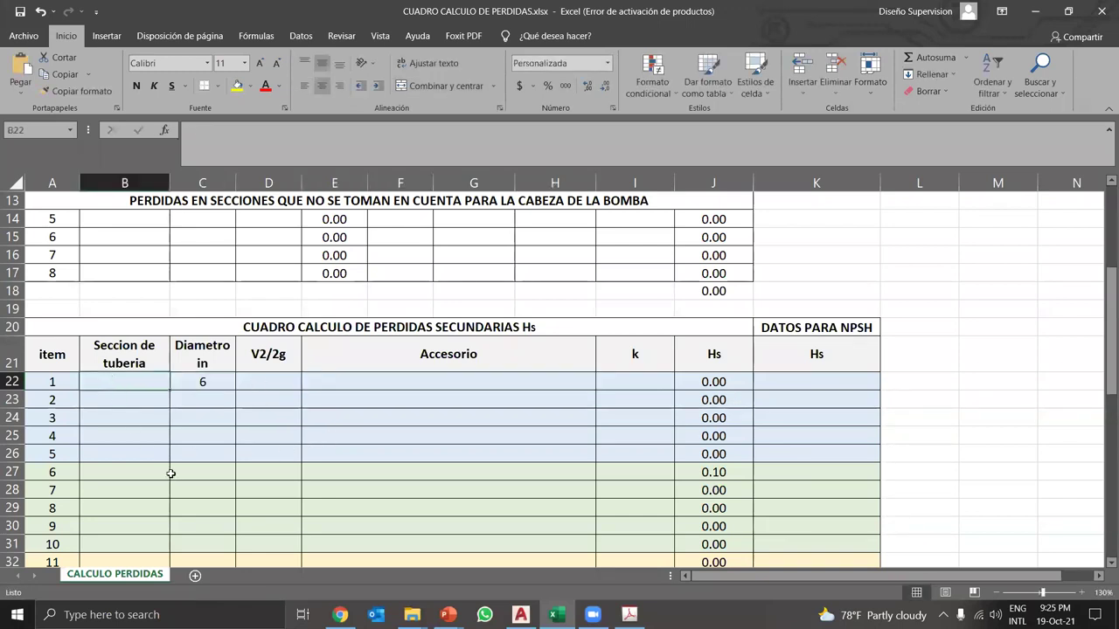
{"action": "scroll", "coordinate": [177, 480], "scroll_direction": "up", "scroll_amount": 4}
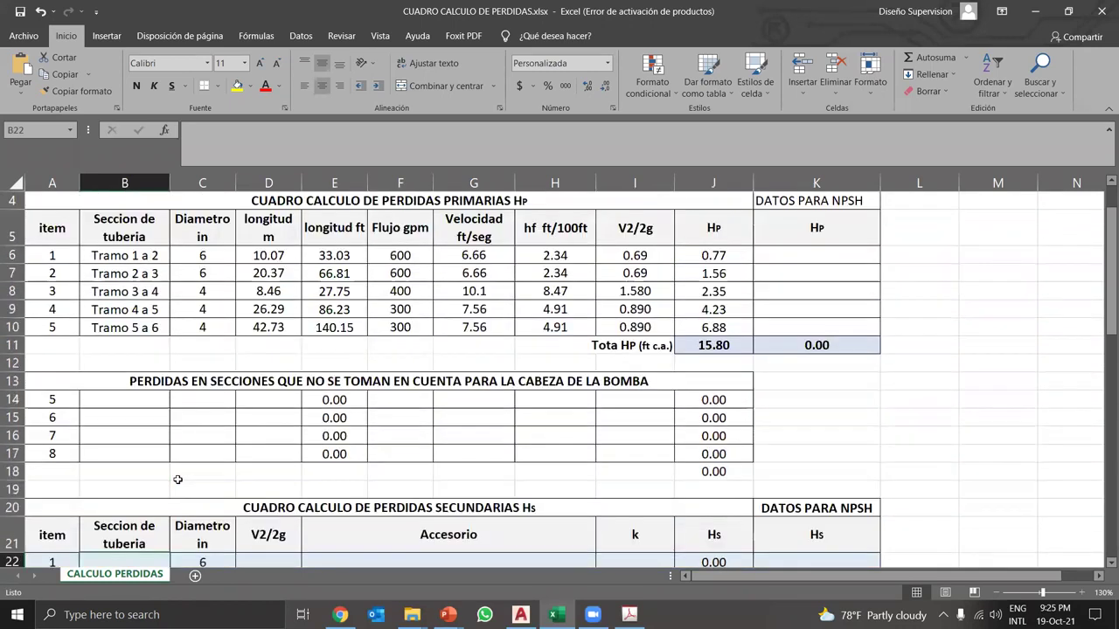
{"action": "left_click", "coordinate": [99, 292]}
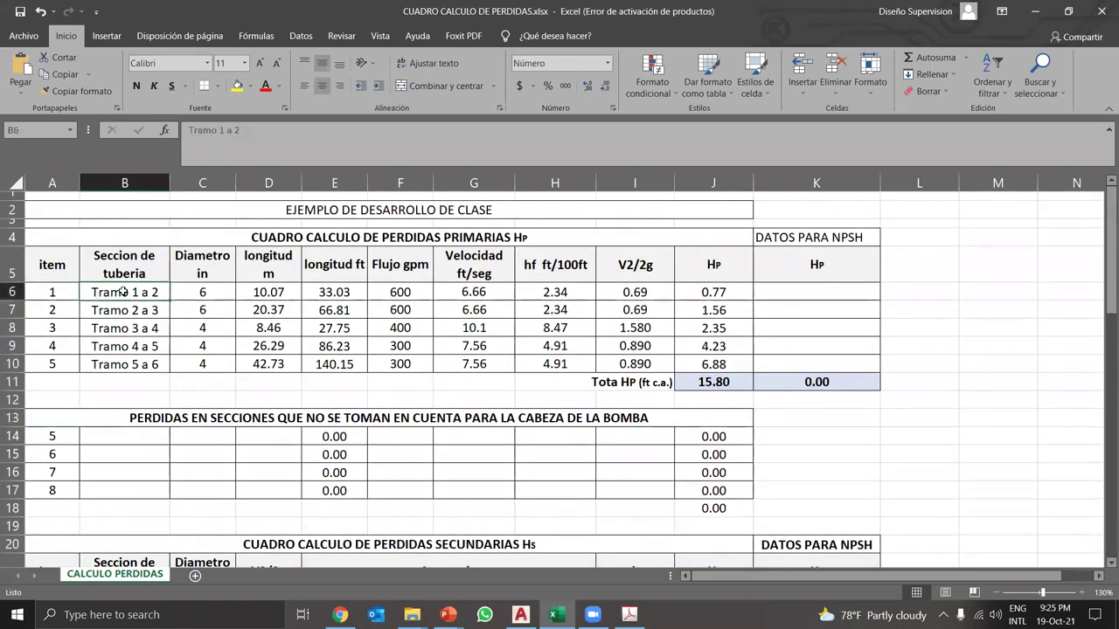
{"action": "right_click", "coordinate": [122, 294]}
{"action": "left_click", "coordinate": [173, 294]}
{"action": "scroll", "coordinate": [144, 419], "scroll_direction": "down", "scroll_amount": 3}
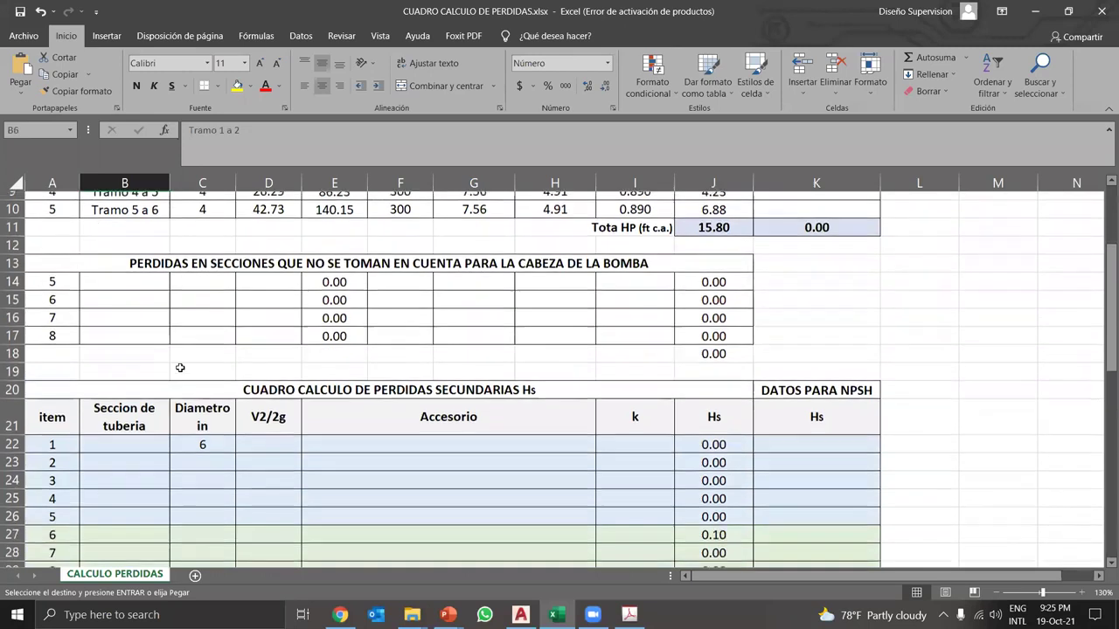
{"action": "left_click", "coordinate": [142, 436]}
{"action": "right_click", "coordinate": [141, 436]}
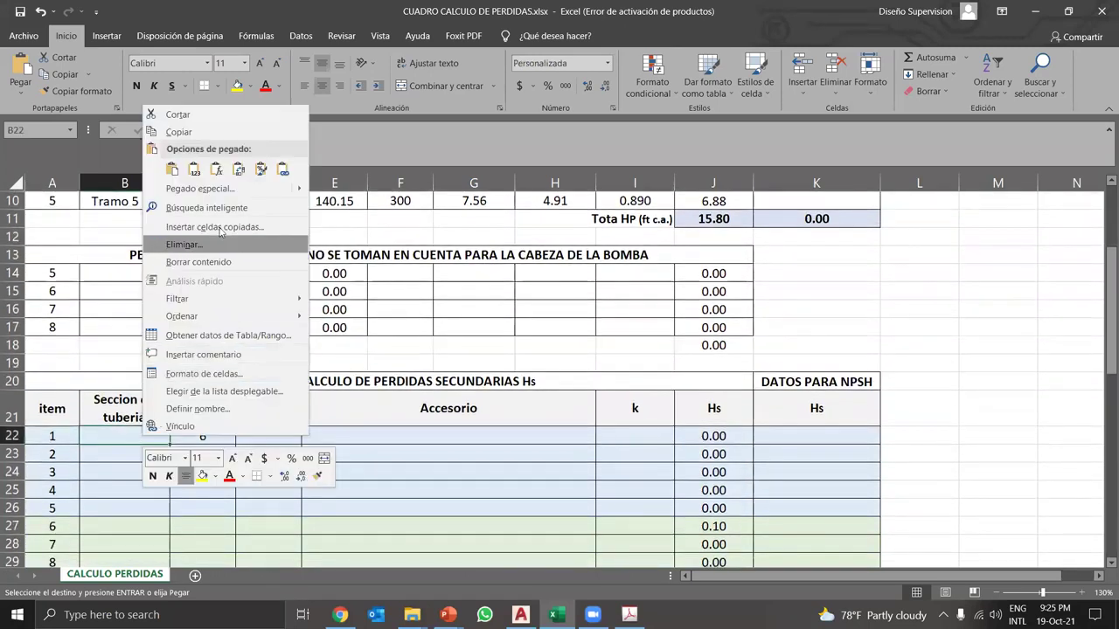
{"action": "left_click", "coordinate": [194, 169]}
- Copy item 1's V2/2g value of 0.69 from the primary losses table into item 1 of the secondary losses table
{"action": "left_click", "coordinate": [271, 438]}
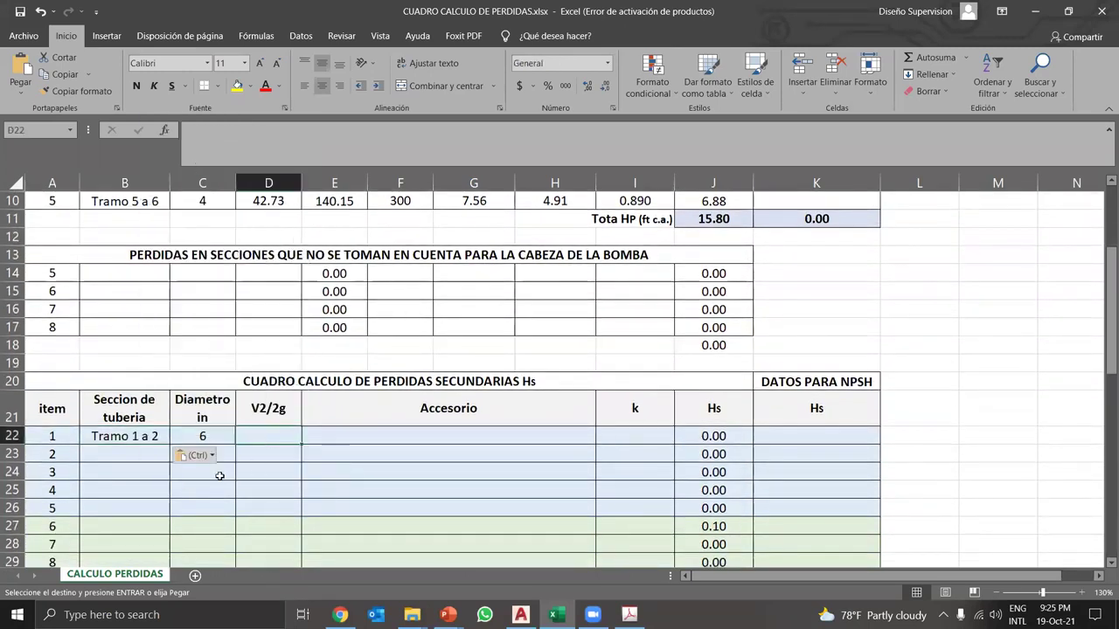
{"action": "scroll", "coordinate": [220, 474], "scroll_direction": "up", "scroll_amount": 3}
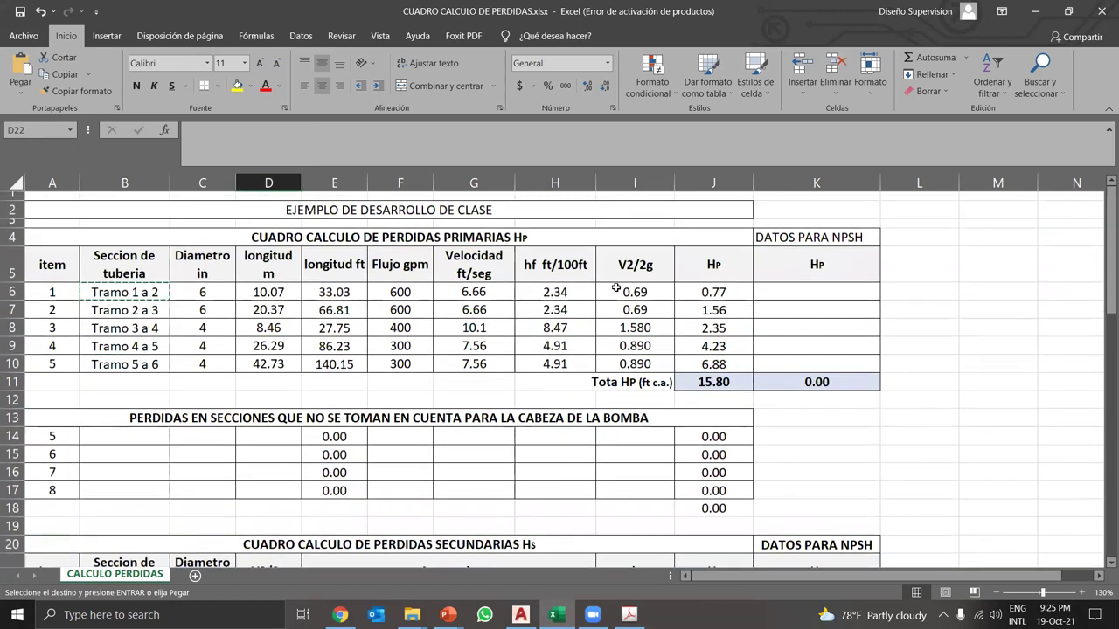
{"action": "right_click", "coordinate": [615, 290]}
{"action": "left_click", "coordinate": [650, 293]}
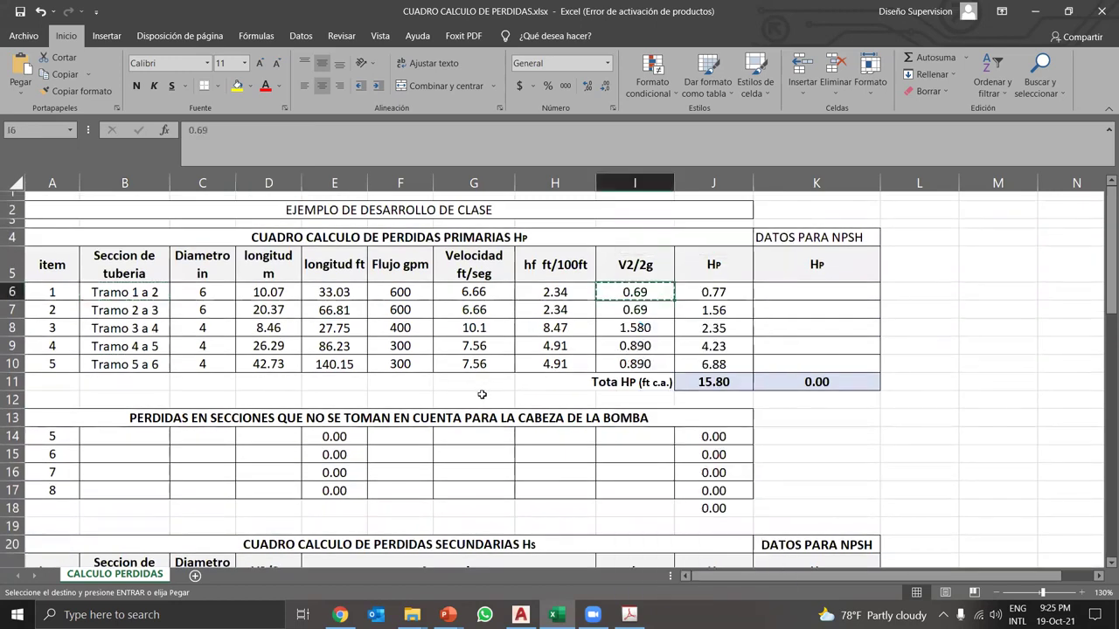
{"action": "scroll", "coordinate": [262, 376], "scroll_direction": "down", "scroll_amount": 4}
{"action": "right_click", "coordinate": [259, 377]}
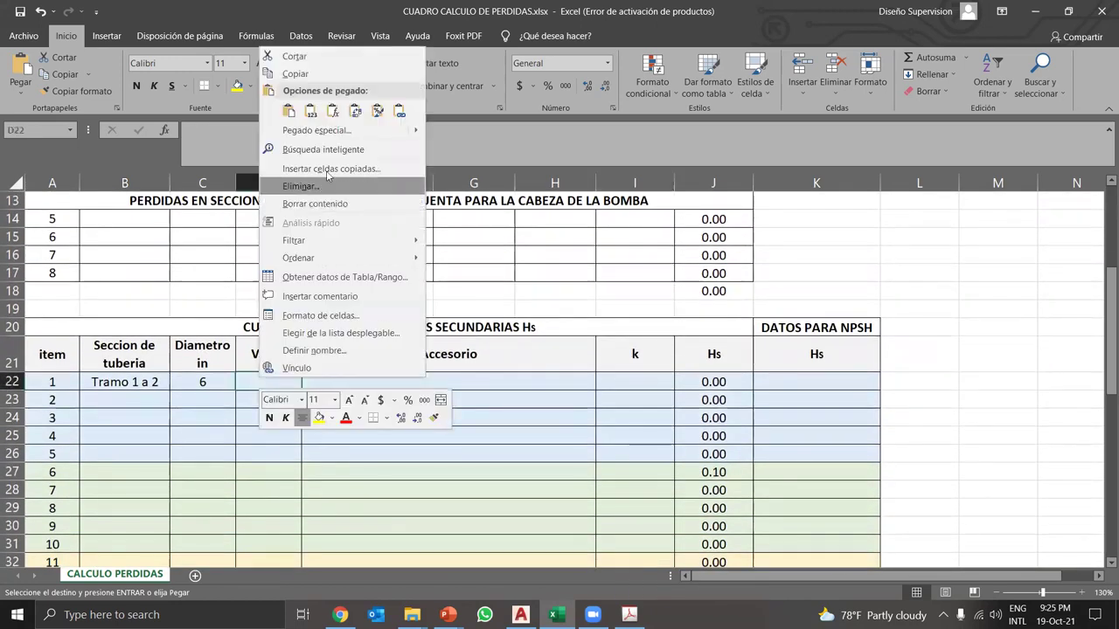
{"action": "left_click", "coordinate": [269, 111]}
- Check the fitting at point 1 in AutoCAD and enter "Valvula check y filtro (cisterna)" as item 1's accessory in Excel's secondary losses table
{"action": "left_click", "coordinate": [362, 382]}
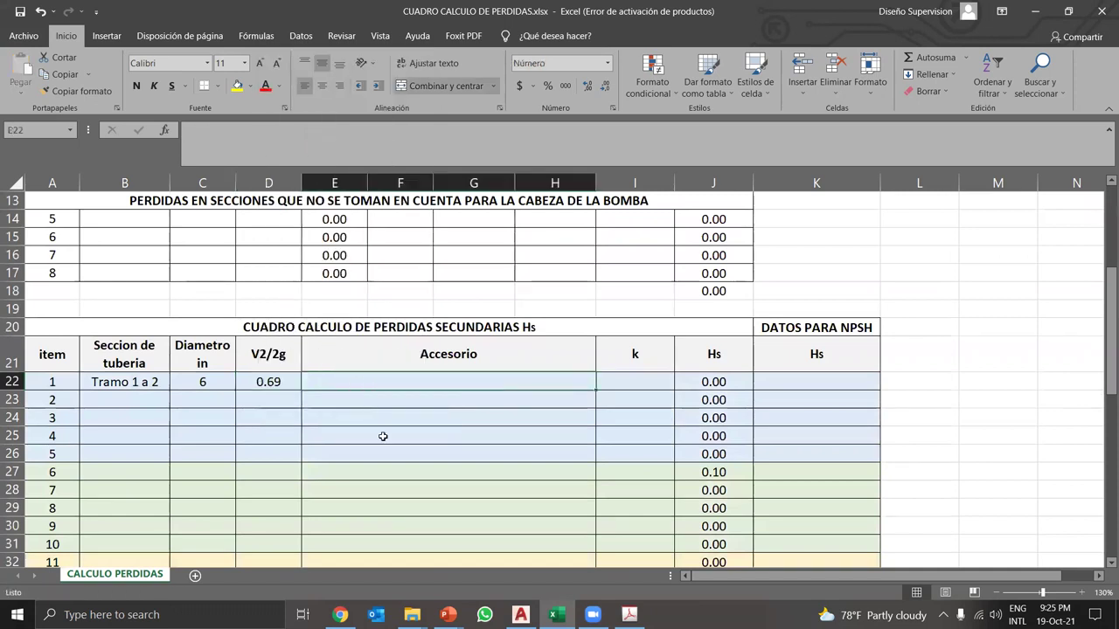
{"action": "key", "text": "alt+Tab"}
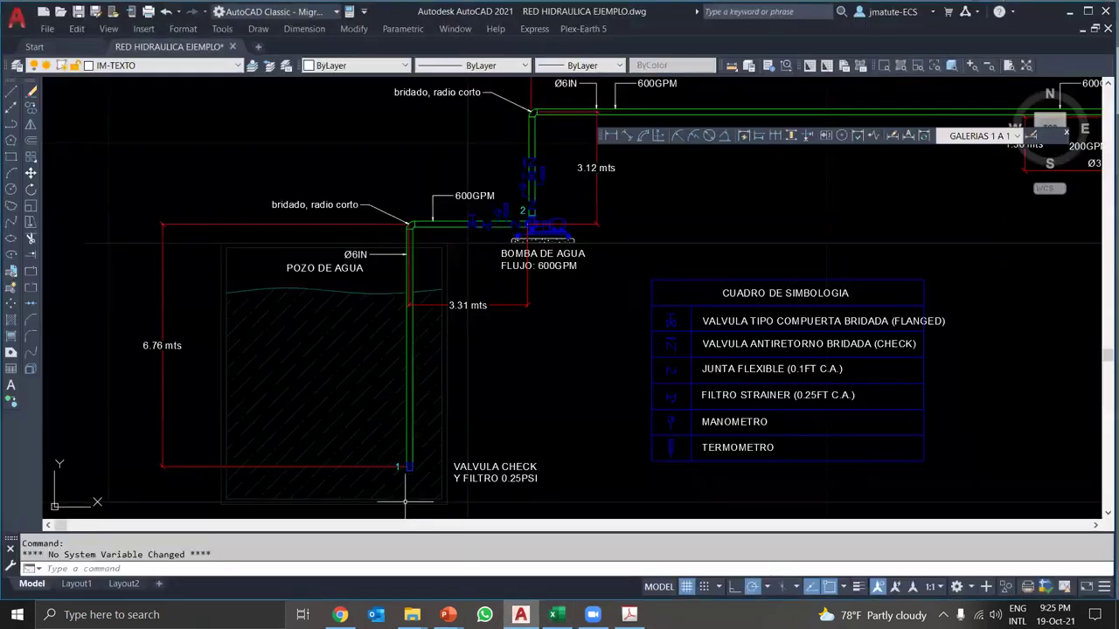
{"action": "left_click", "coordinate": [774, 330]}
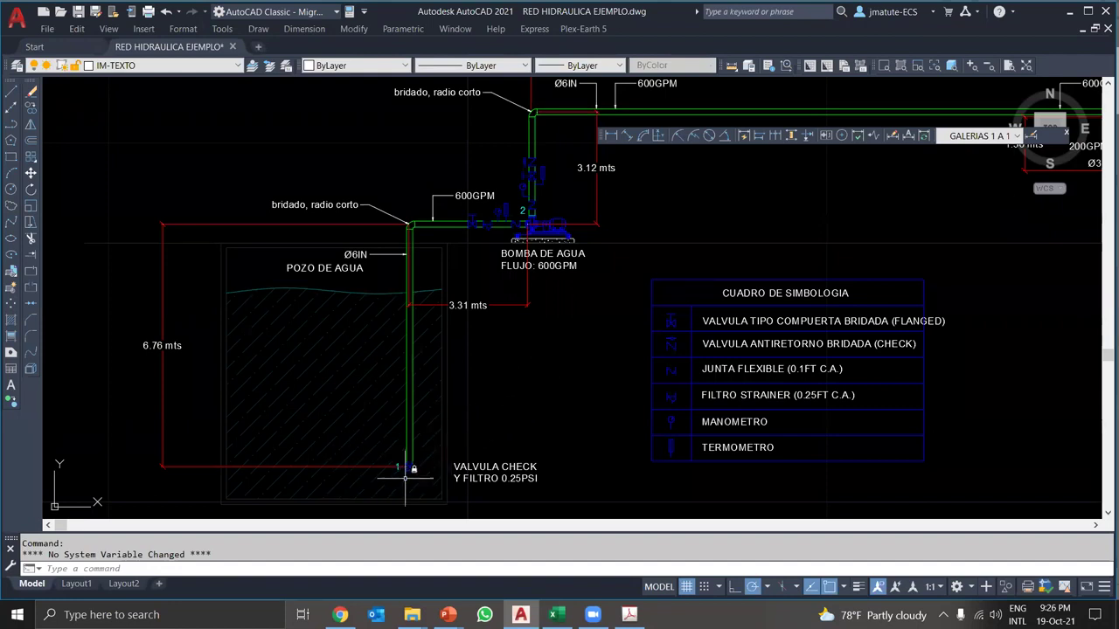
{"action": "scroll", "coordinate": [404, 470], "scroll_direction": "up", "scroll_amount": 4}
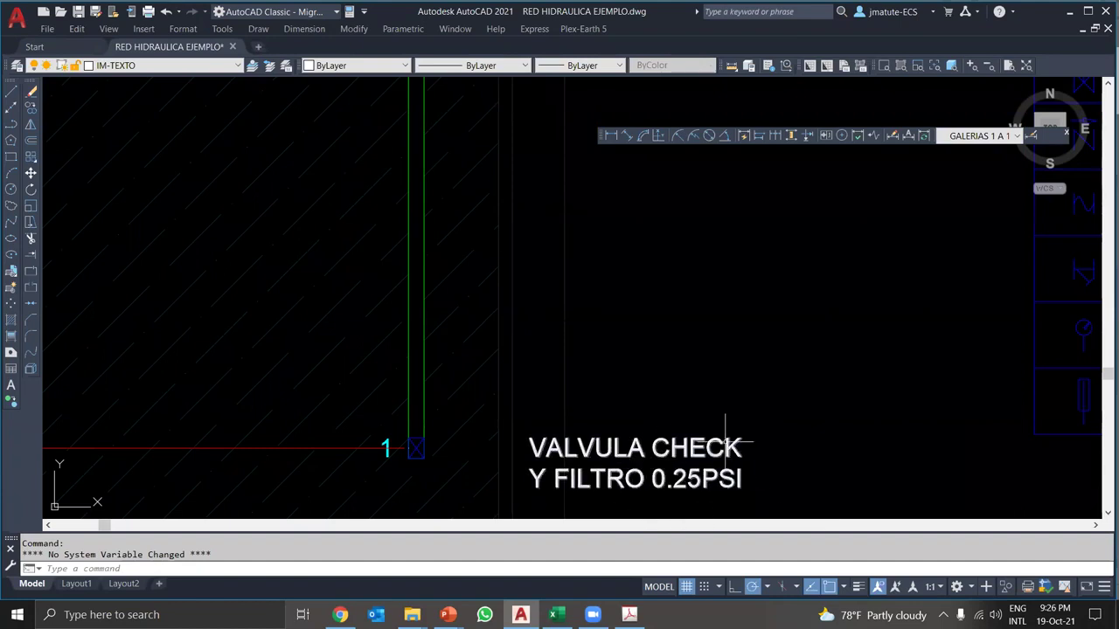
{"action": "key", "text": "alt+Tab"}
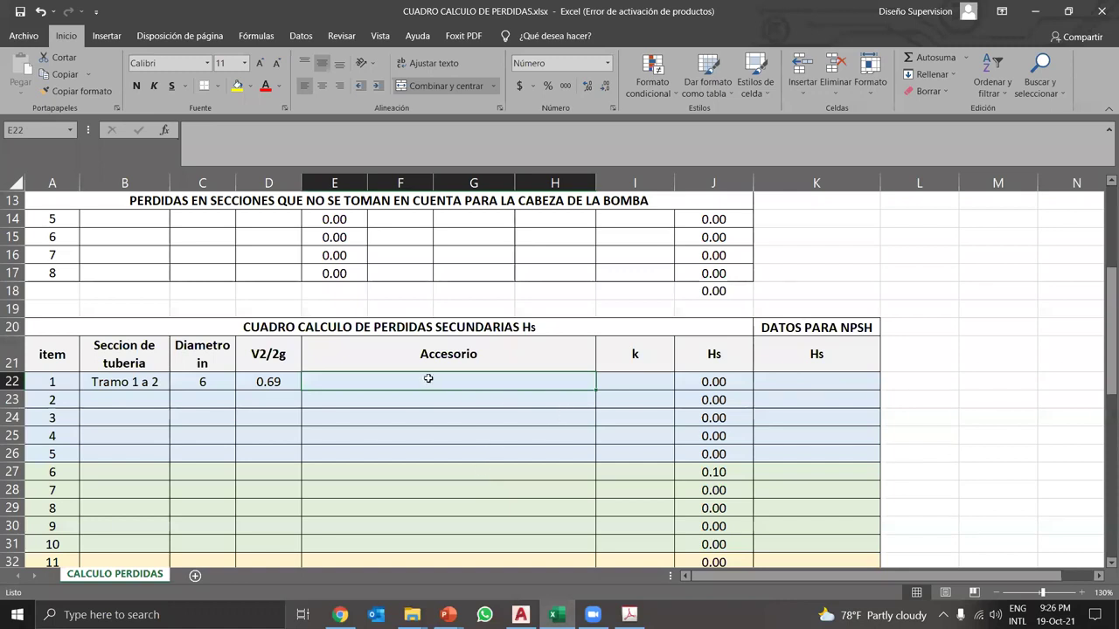
{"action": "type", "text": "Valvula check y filtro"}
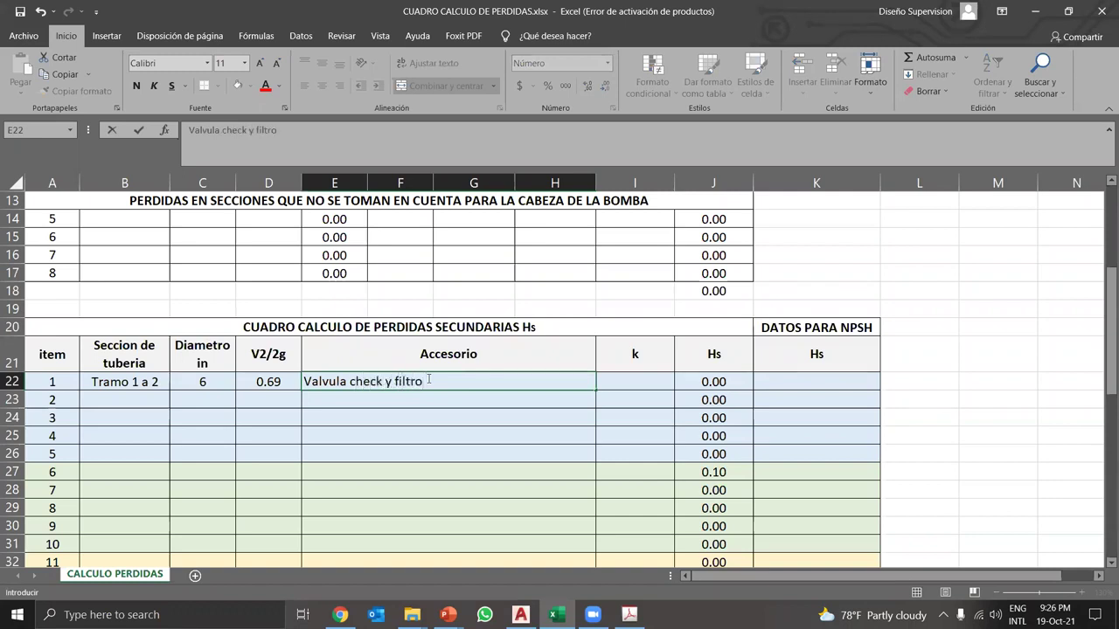
{"action": "type", "text": " (cisterna"}
- Check the check valve and filter's pressure loss in AutoCAD and set item 1's Hs in Excel to the formula +0.25*2.4
{"action": "left_click", "coordinate": [620, 382]}
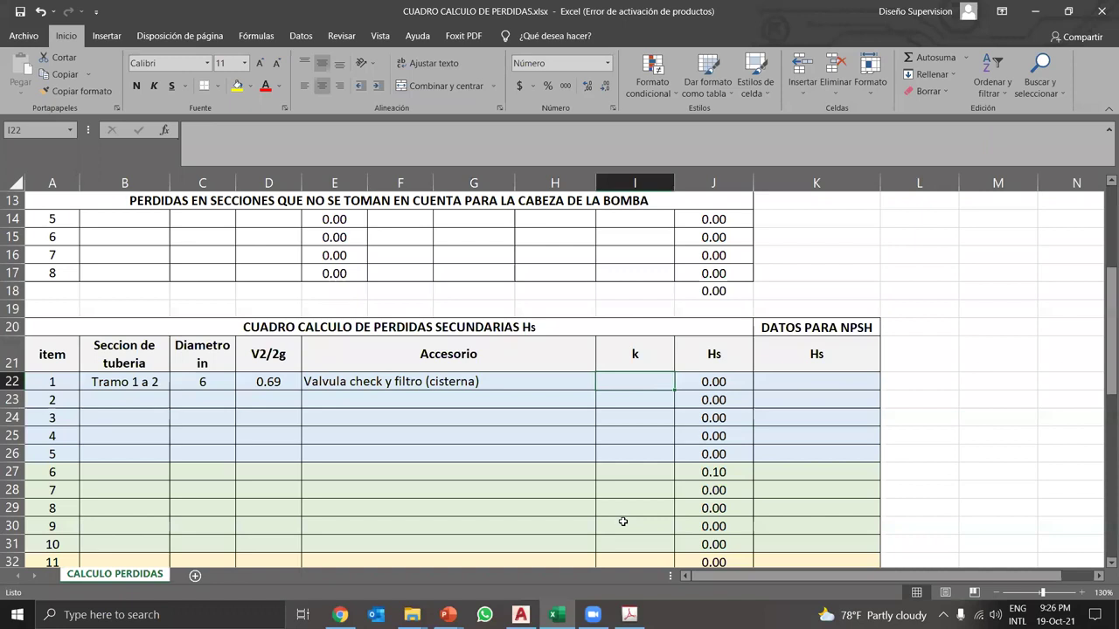
{"action": "left_click", "coordinate": [695, 382]}
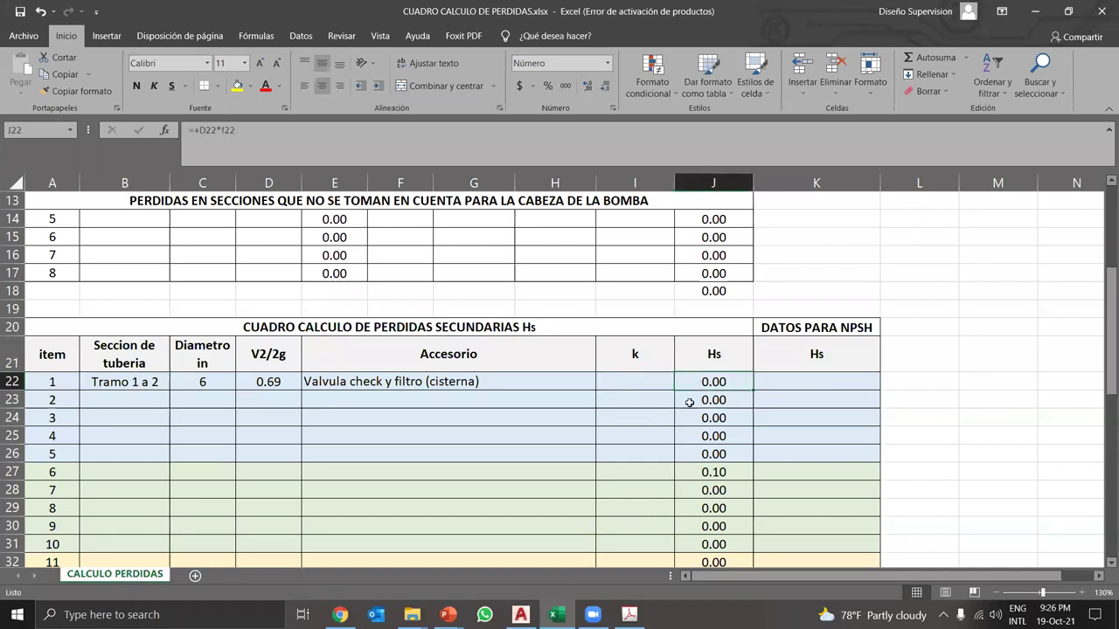
{"action": "left_click", "coordinate": [629, 614]}
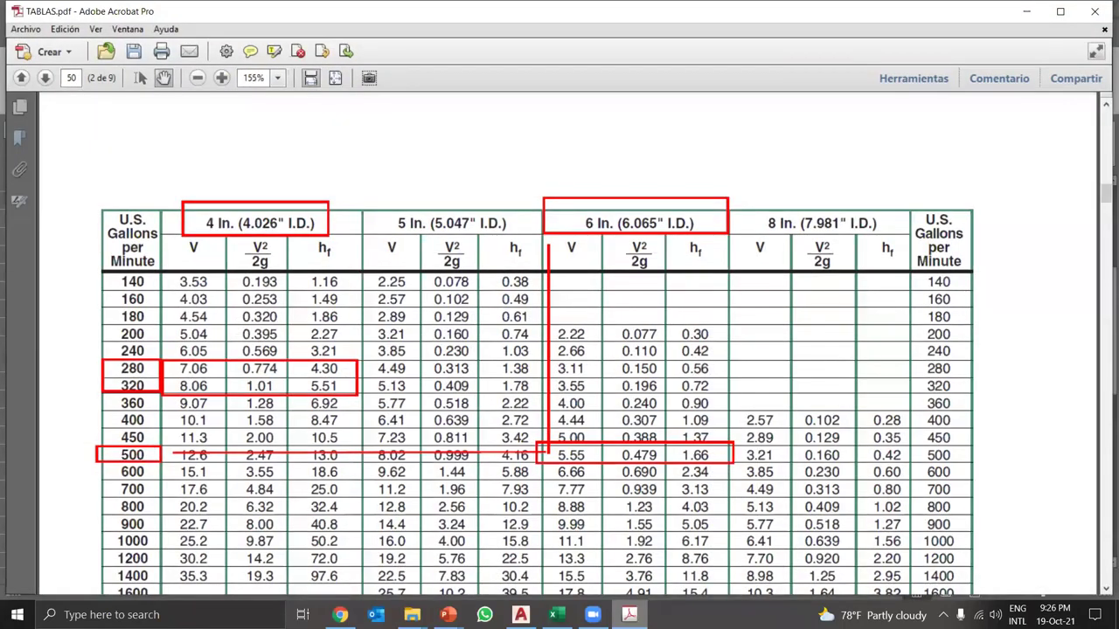
{"action": "left_click", "coordinate": [630, 614]}
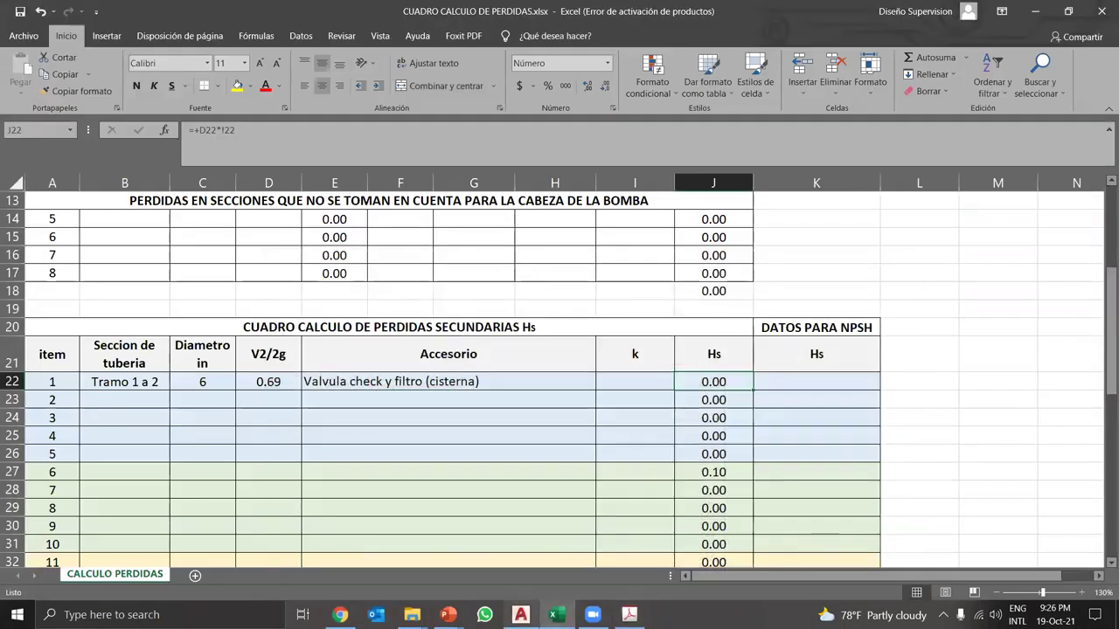
{"action": "left_click", "coordinate": [520, 615]}
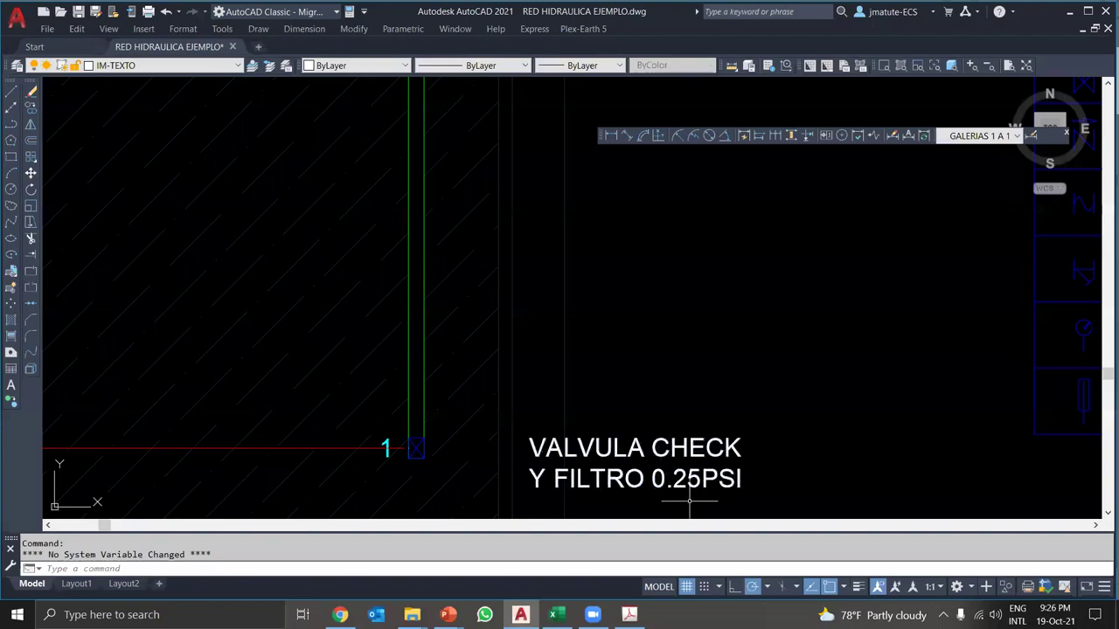
{"action": "left_click", "coordinate": [556, 615]}
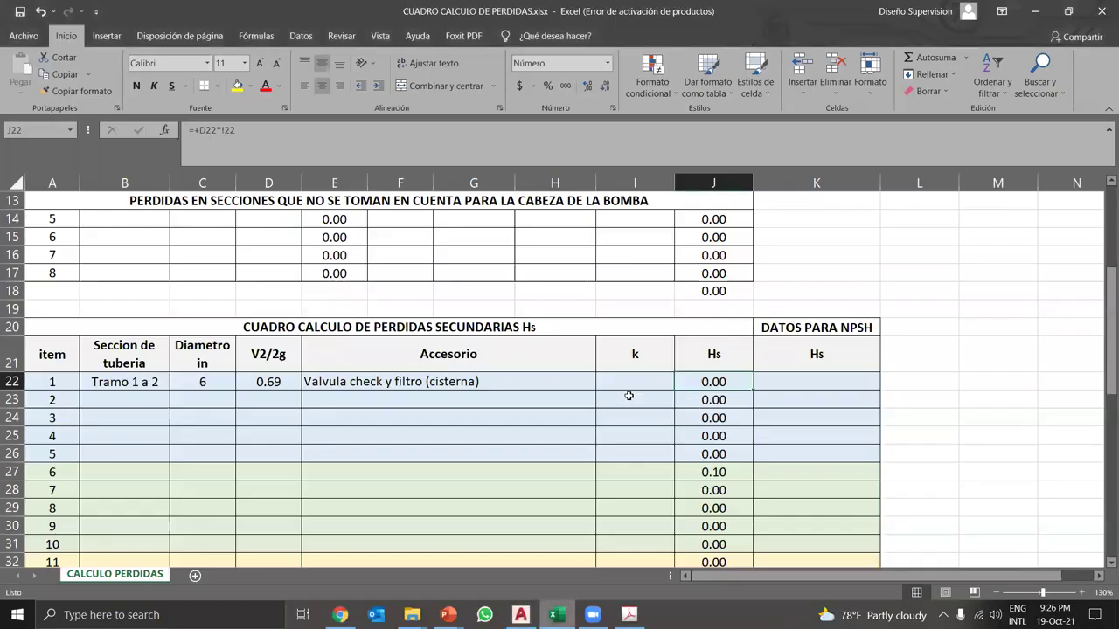
{"action": "type", "text": "+0."}
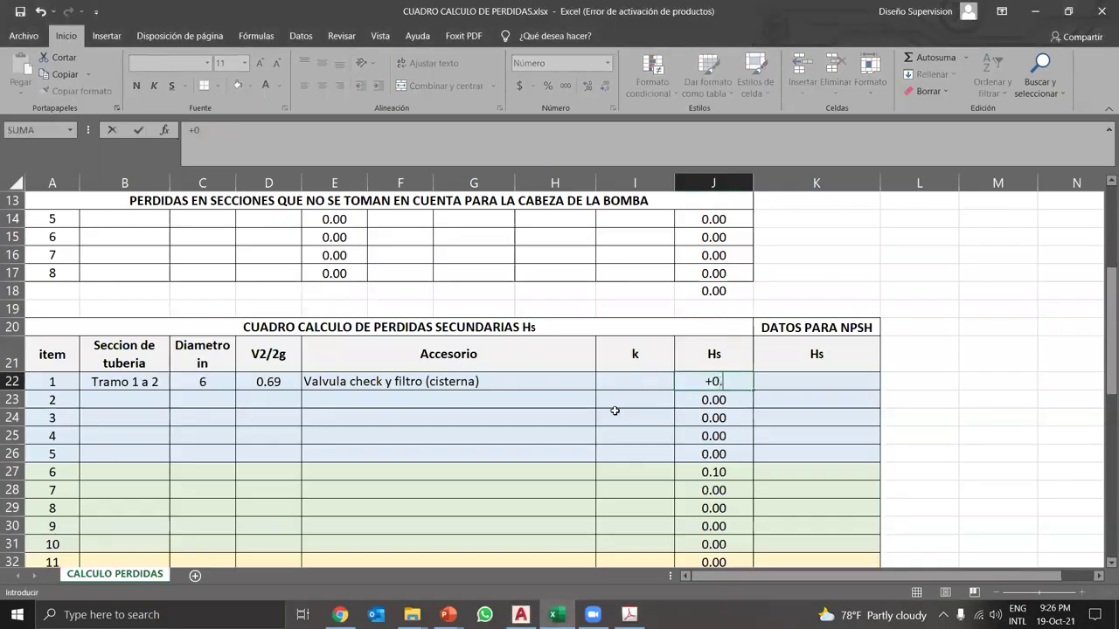
{"action": "type", "text": "25*2.4"}
{"action": "key", "text": "Return"}
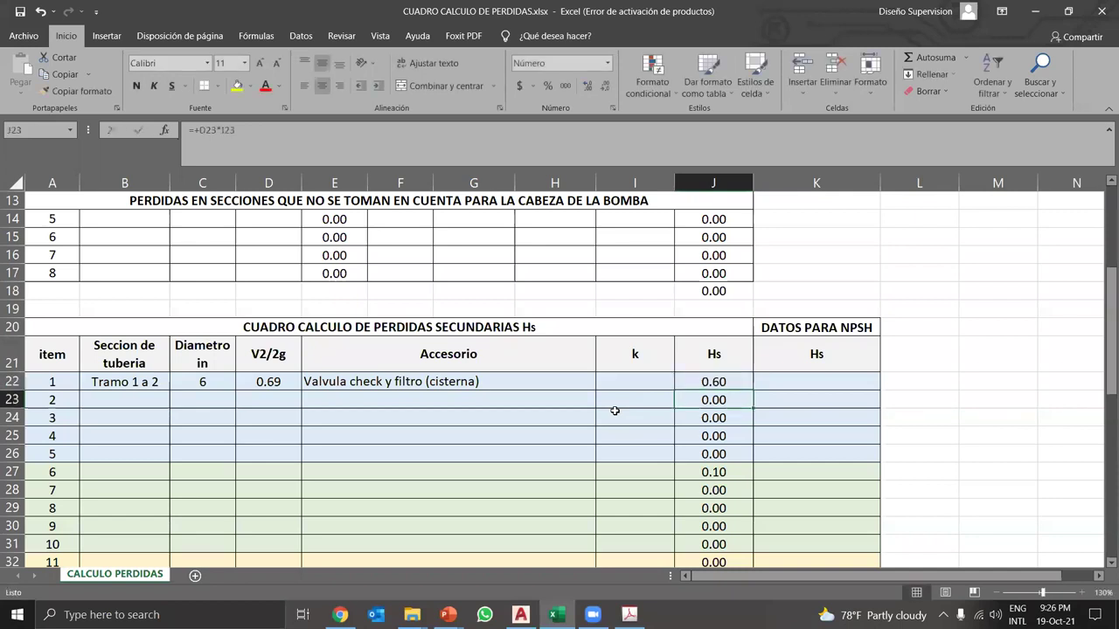
{"action": "left_click", "coordinate": [697, 385]}
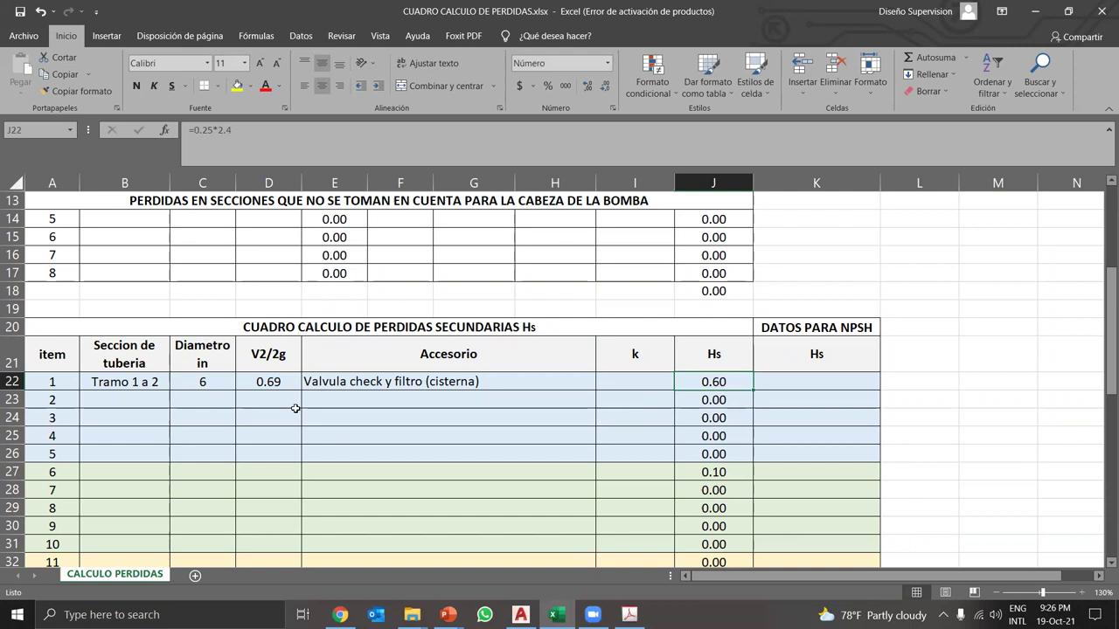
{"action": "left_click", "coordinate": [277, 383]}
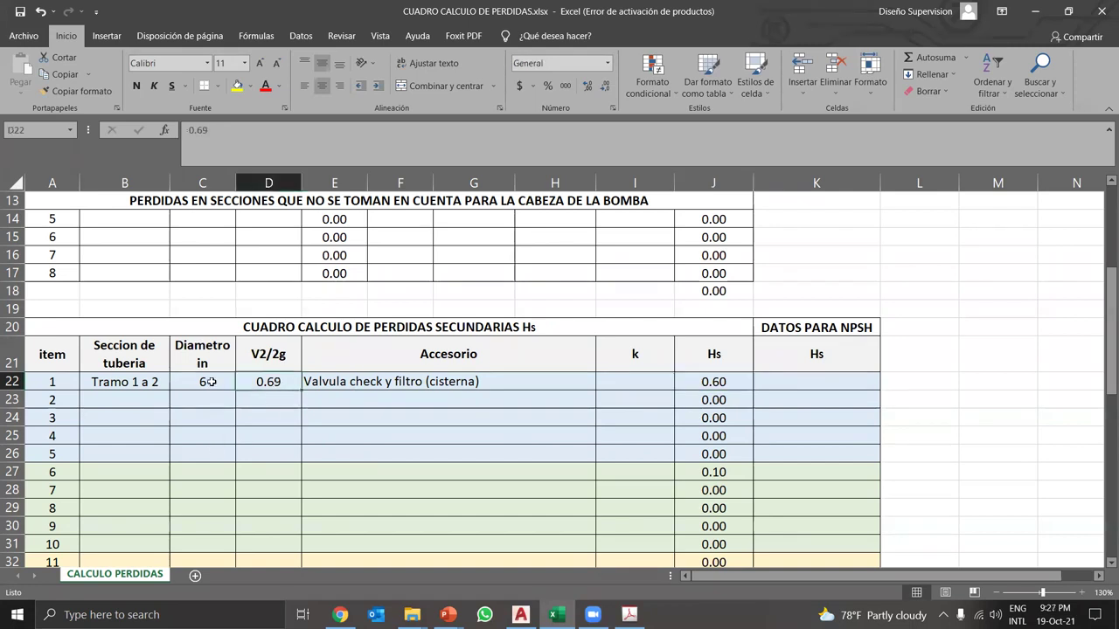
{"action": "left_click", "coordinate": [679, 385]}
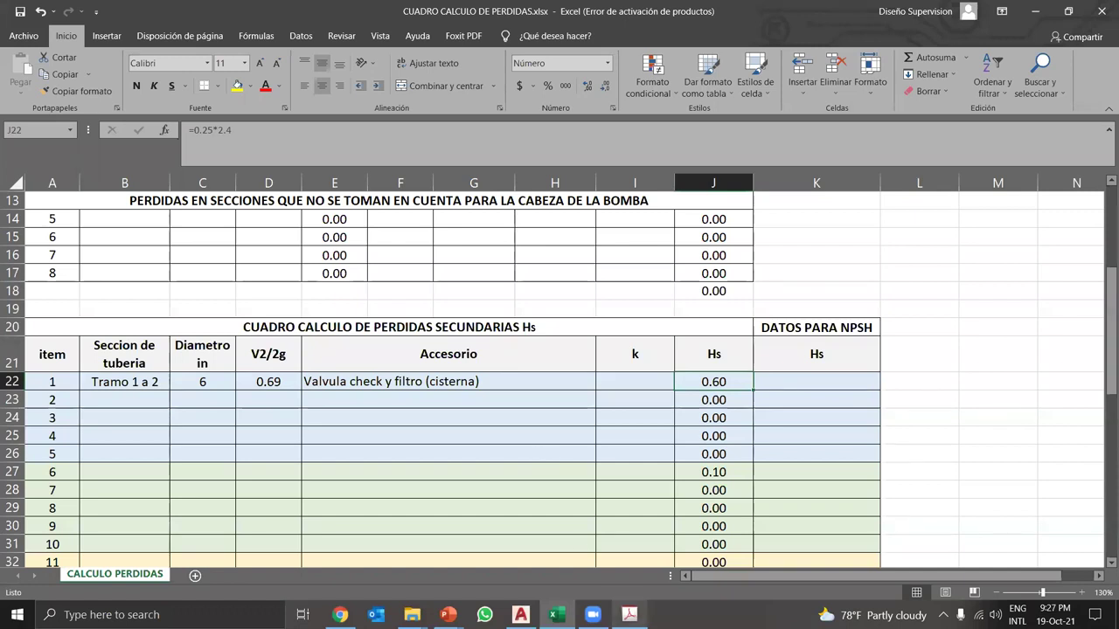
- Examine the suction pipe's elbow in AutoCAD and enter "Codo, bridado, radio corto" as item 2's accessory in Excel's secondary losses table
{"action": "left_click", "coordinate": [521, 614]}
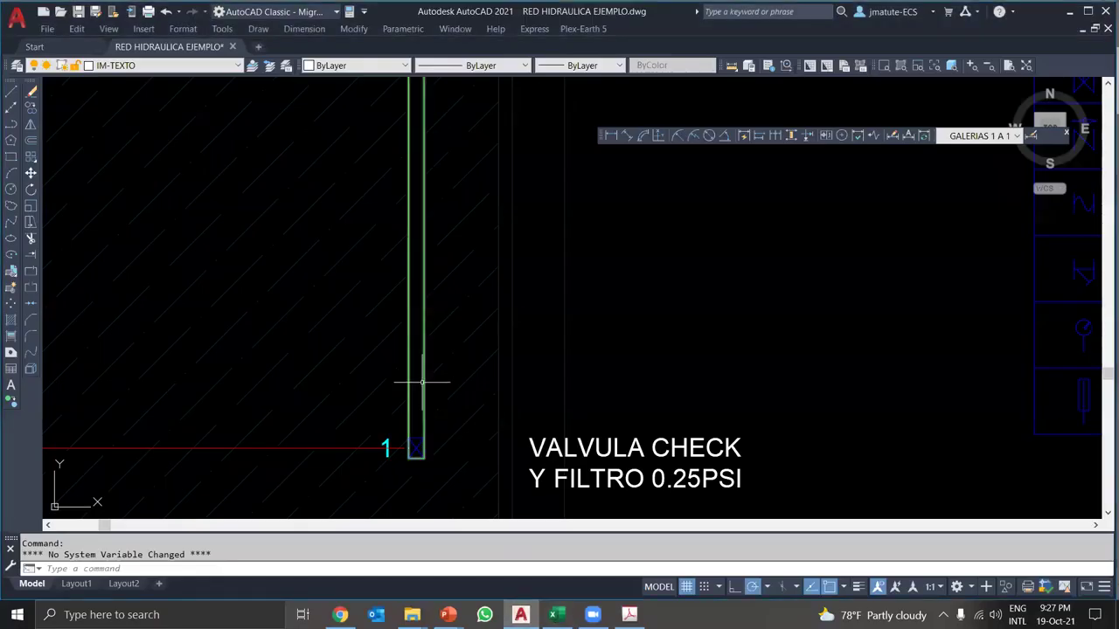
{"action": "scroll", "coordinate": [420, 374], "scroll_direction": "down", "scroll_amount": 5}
{"action": "scroll", "coordinate": [416, 319], "scroll_direction": "up", "scroll_amount": 8}
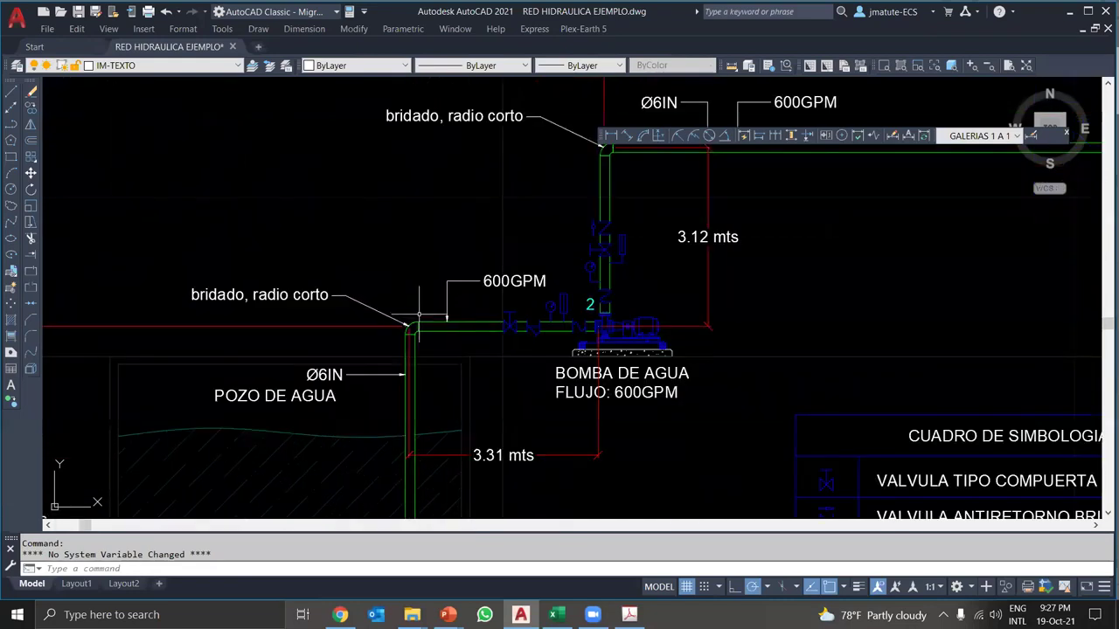
{"action": "scroll", "coordinate": [358, 329], "scroll_direction": "down", "scroll_amount": 1}
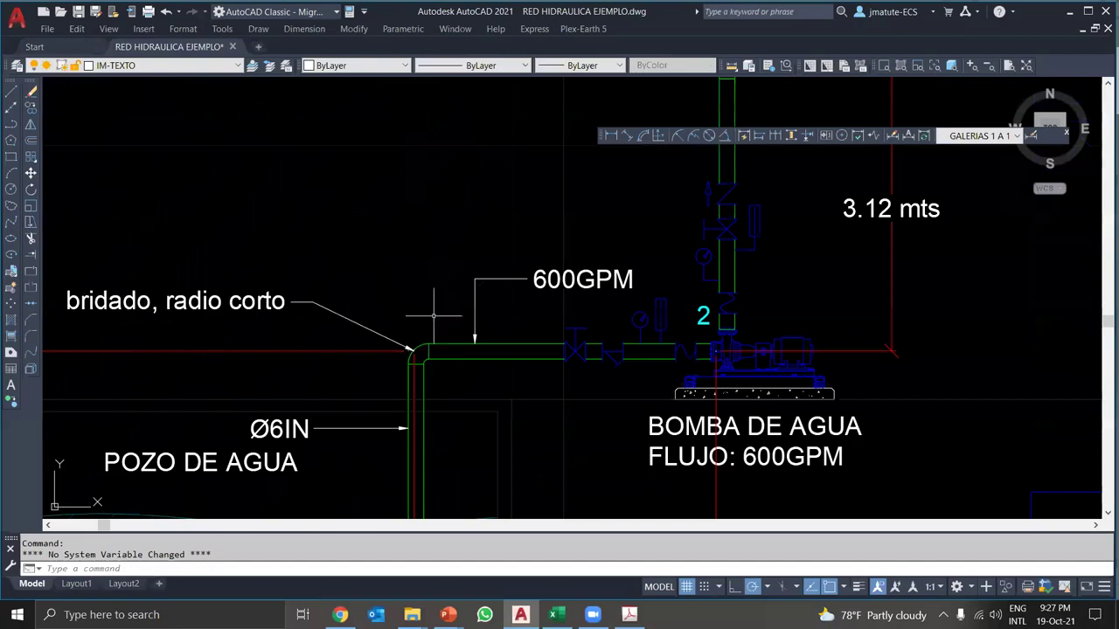
{"action": "scroll", "coordinate": [450, 349], "scroll_direction": "down", "scroll_amount": 2}
{"action": "scroll", "coordinate": [459, 350], "scroll_direction": "up", "scroll_amount": 1}
{"action": "scroll", "coordinate": [475, 361], "scroll_direction": "up", "scroll_amount": 2}
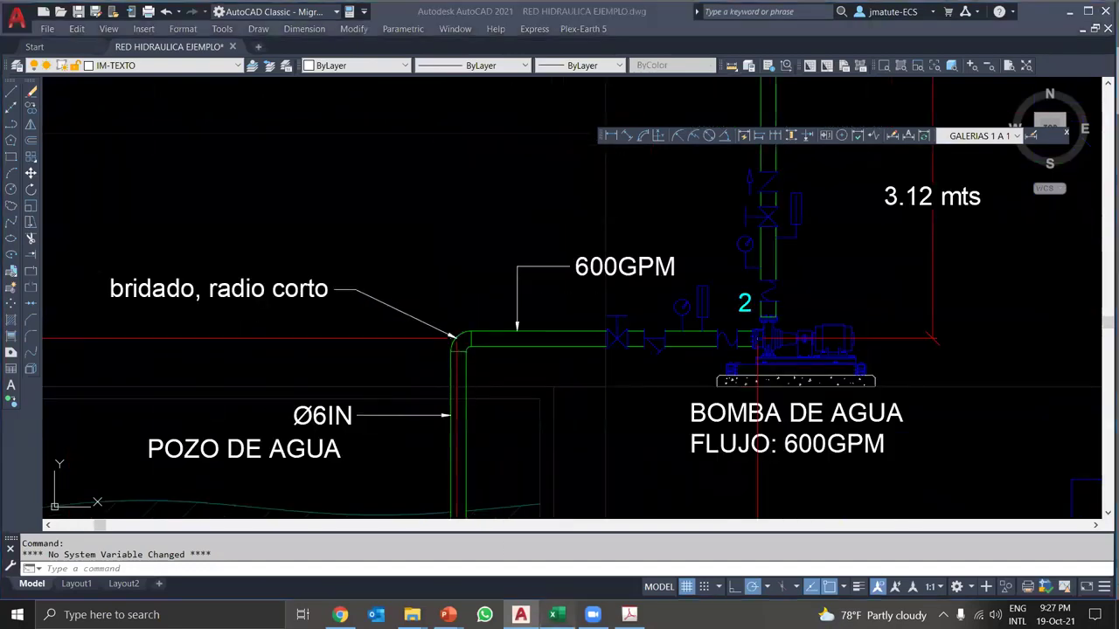
{"action": "left_click", "coordinate": [553, 614]}
{"action": "type", "text": "Codo, bridad"}
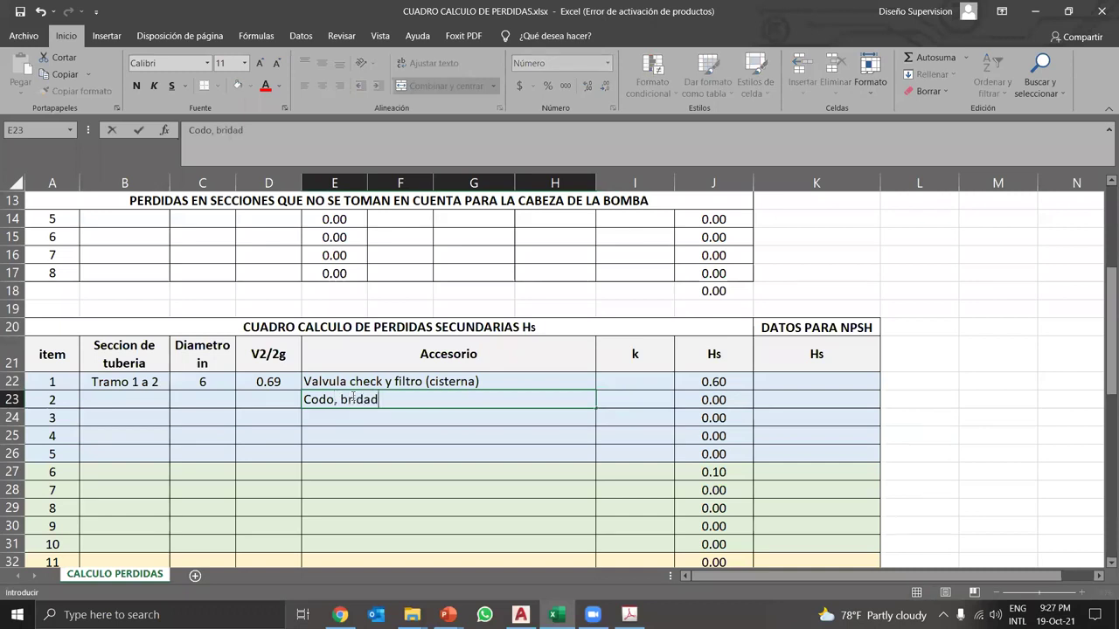
{"action": "type", "text": "o, radio corto"}
- Fill item 1's pipe section, diameter and V2/2g entries down to item 2 of the secondary losses table
{"action": "left_click", "coordinate": [140, 376]}
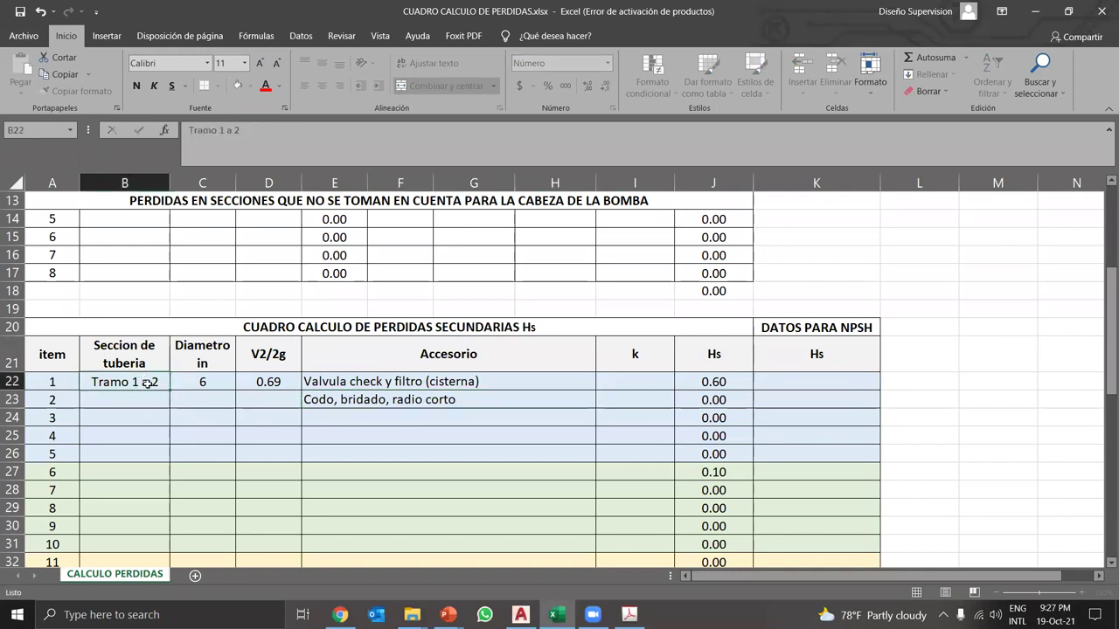
{"action": "left_click_drag", "start_coordinate": [168, 390], "coordinate": [168, 410]}
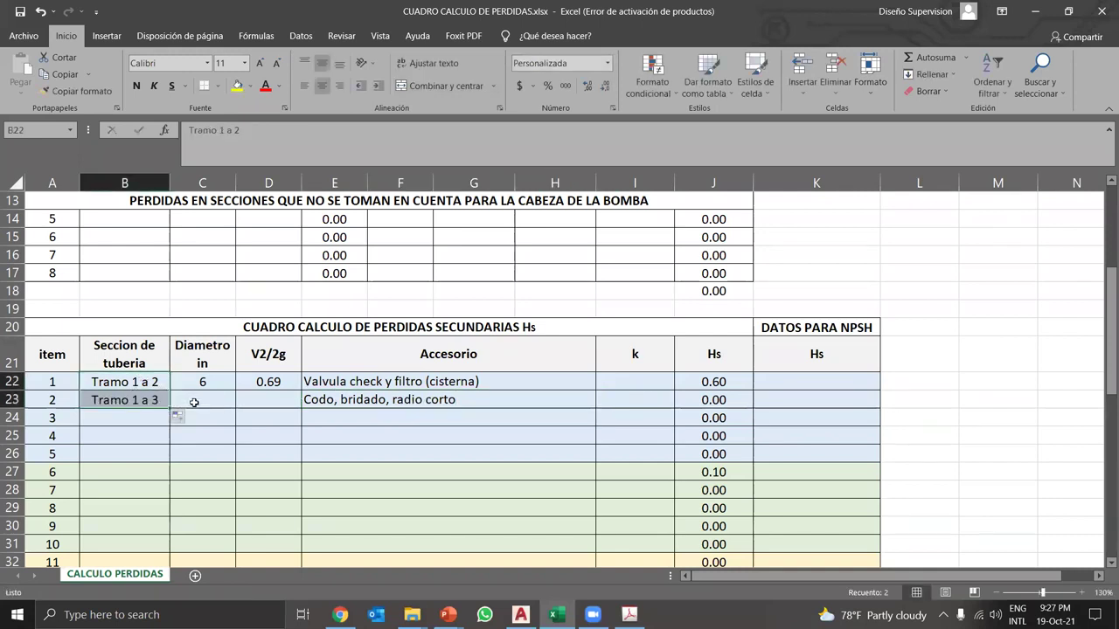
{"action": "left_click", "coordinate": [194, 388]}
{"action": "left_click_drag", "start_coordinate": [235, 390], "coordinate": [236, 408]}
{"action": "left_click", "coordinate": [284, 382]}
{"action": "left_click_drag", "start_coordinate": [301, 390], "coordinate": [299, 408]}
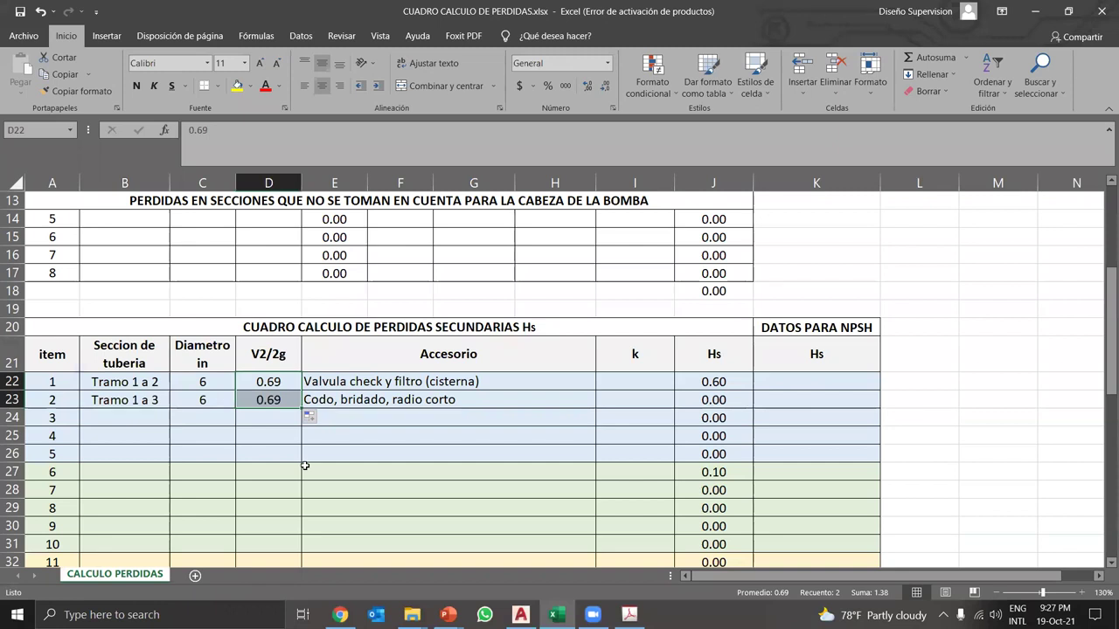
{"action": "left_click", "coordinate": [451, 400]}
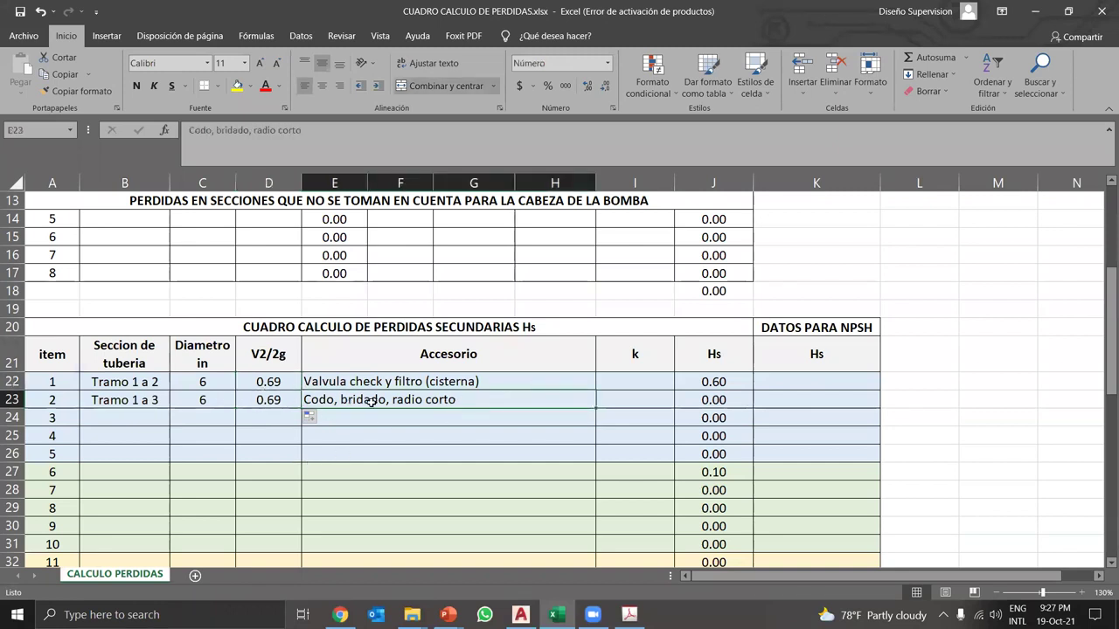
- Switch to TABLAS.pdf and find the TECH-C-2 page of resistance coefficients for valves and fittings to look up item 2's k
{"action": "left_click", "coordinate": [635, 401]}
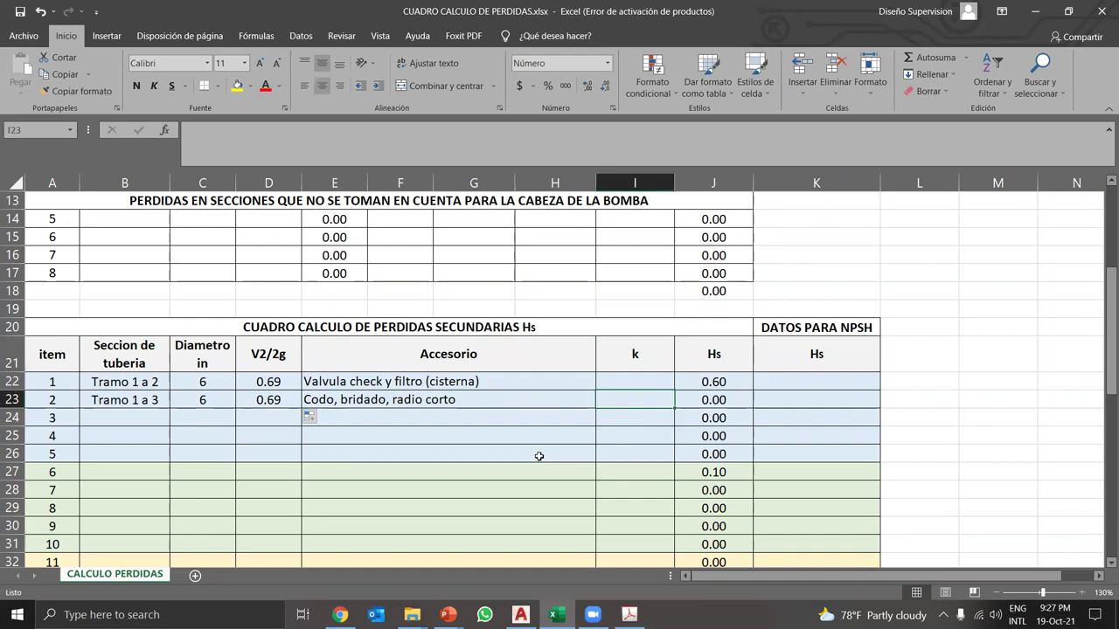
{"action": "left_click", "coordinate": [521, 614]}
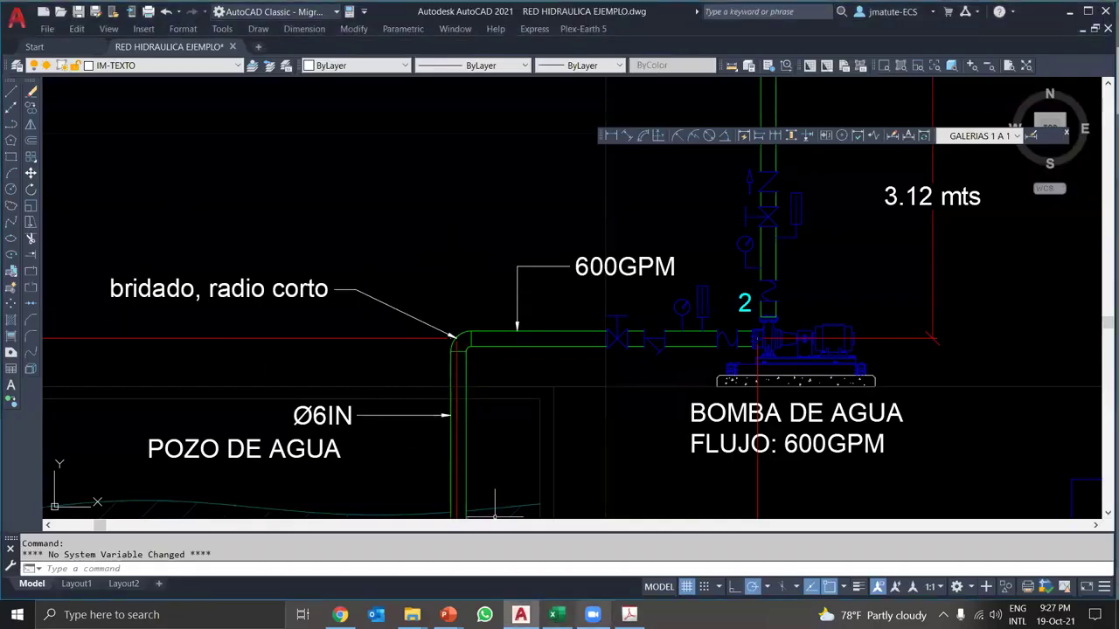
{"action": "left_click", "coordinate": [629, 615]}
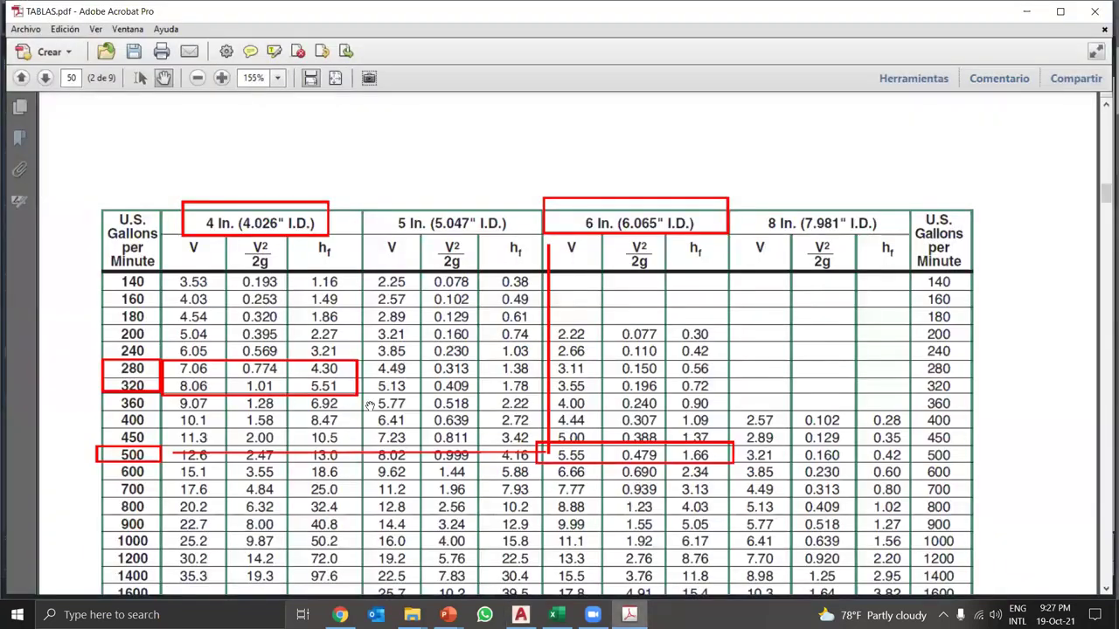
{"action": "scroll", "coordinate": [369, 406], "scroll_direction": "down", "scroll_amount": 5}
{"action": "left_click", "coordinate": [334, 78]}
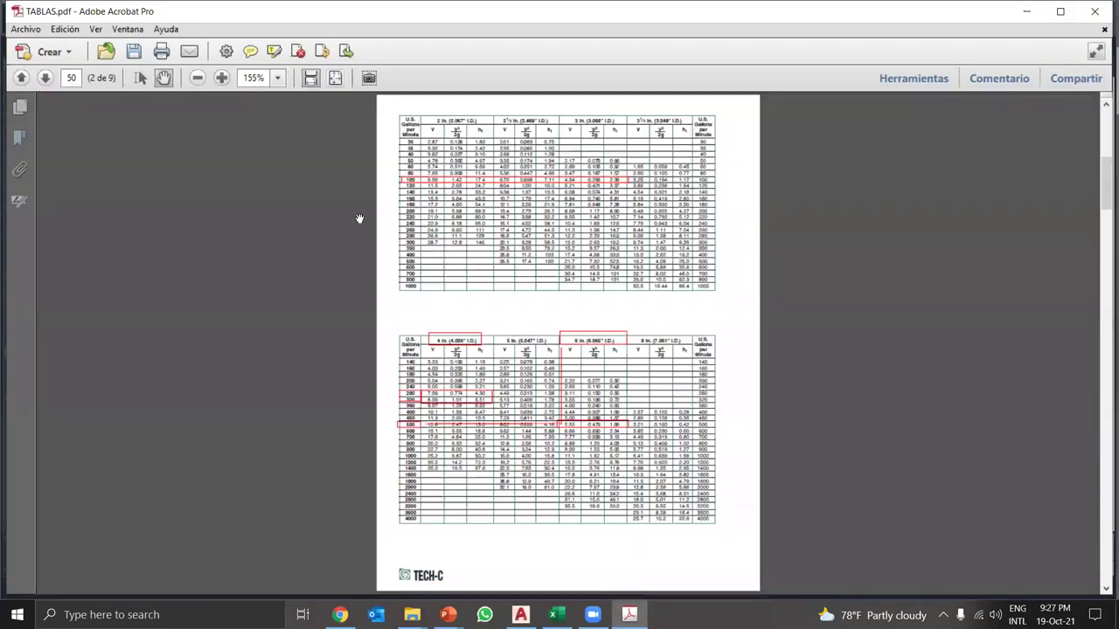
{"action": "scroll", "coordinate": [397, 381], "scroll_direction": "down", "scroll_amount": 3}
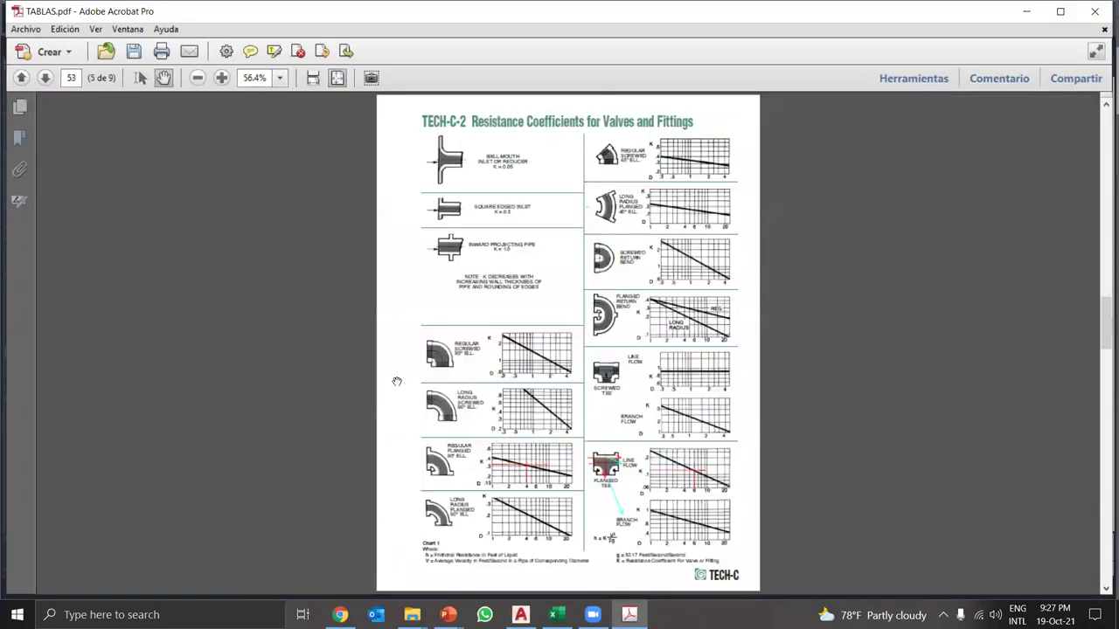
{"action": "left_click", "coordinate": [313, 78]}
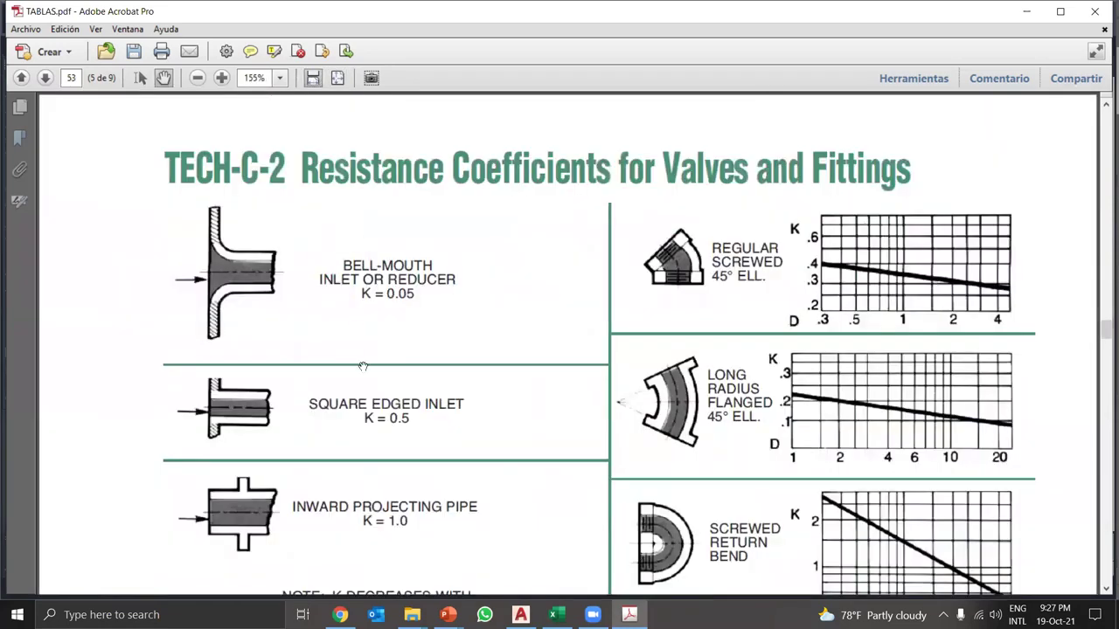
- Locate the regular flanged 90° elbow chart on the TECH-C-2 page and examine its K curve against diameter
{"action": "scroll", "coordinate": [363, 365], "scroll_direction": "down", "scroll_amount": 10}
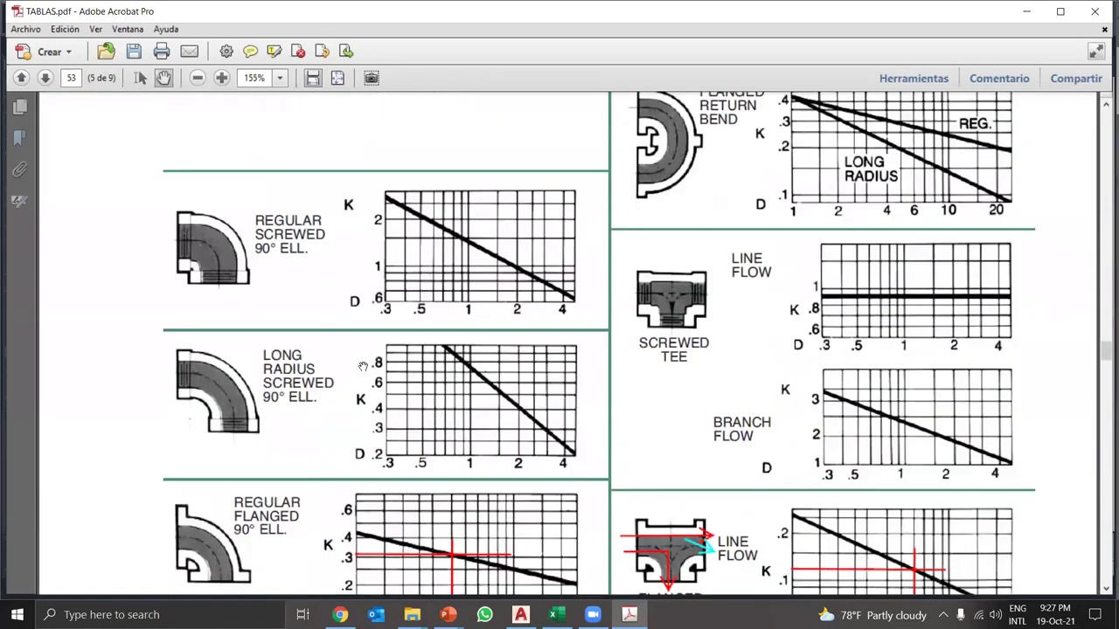
{"action": "scroll", "coordinate": [362, 366], "scroll_direction": "up", "scroll_amount": 1}
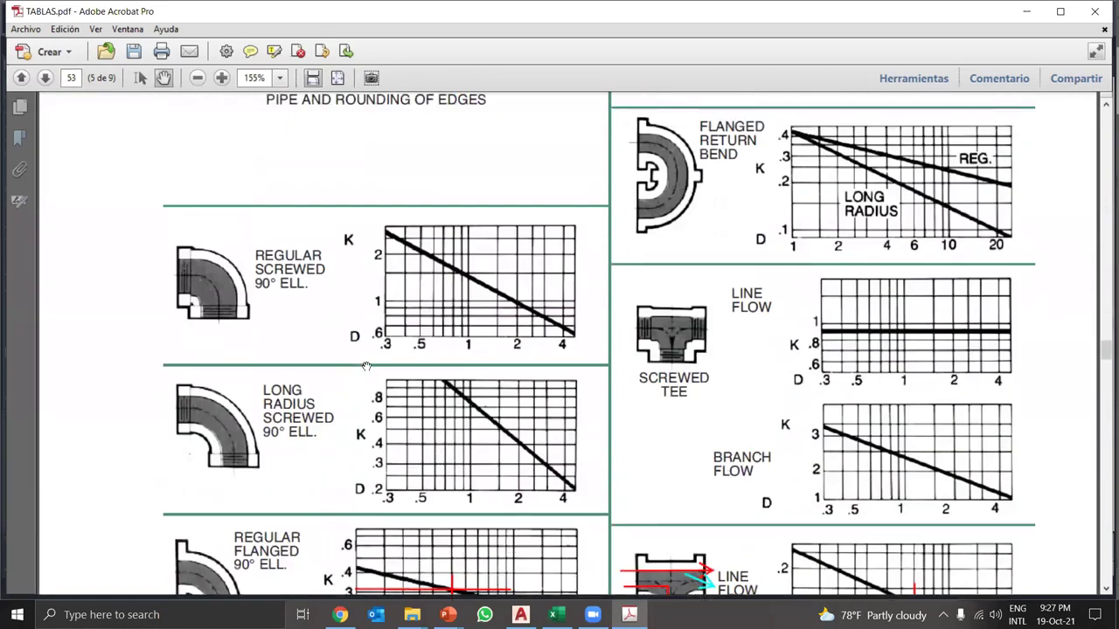
{"action": "left_click", "coordinate": [222, 78]}
{"action": "left_click", "coordinate": [221, 78]}
{"action": "scroll", "coordinate": [444, 393], "scroll_direction": "down", "scroll_amount": 3}
{"action": "left_click_drag", "start_coordinate": [515, 419], "coordinate": [426, 374]}
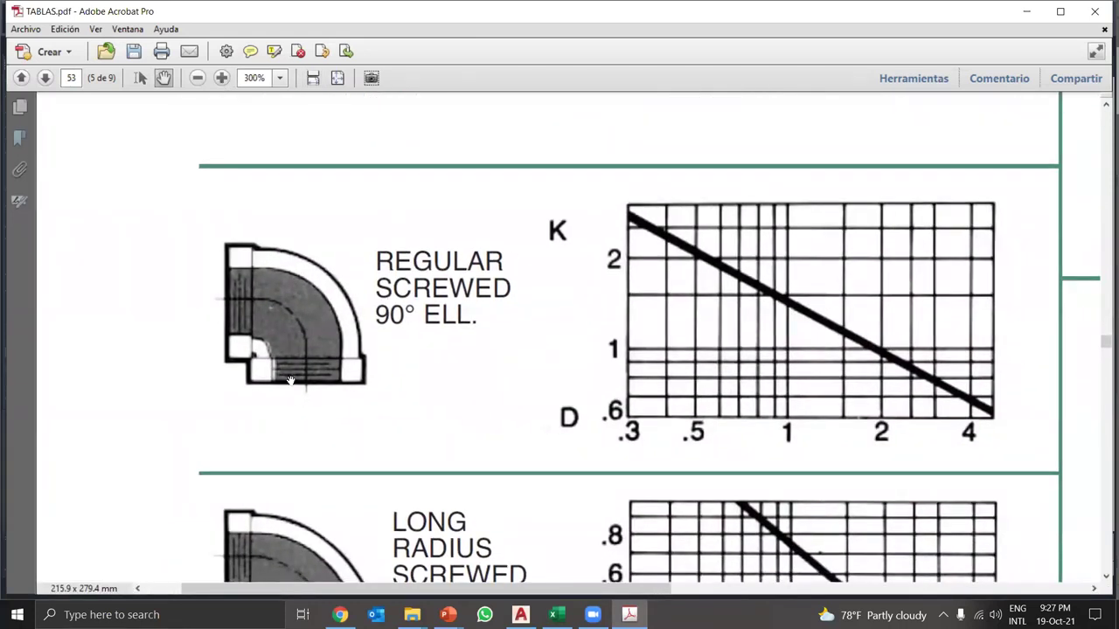
{"action": "left_click_drag", "start_coordinate": [405, 444], "coordinate": [363, 242]}
{"action": "scroll", "coordinate": [341, 331], "scroll_direction": "down", "scroll_amount": 1}
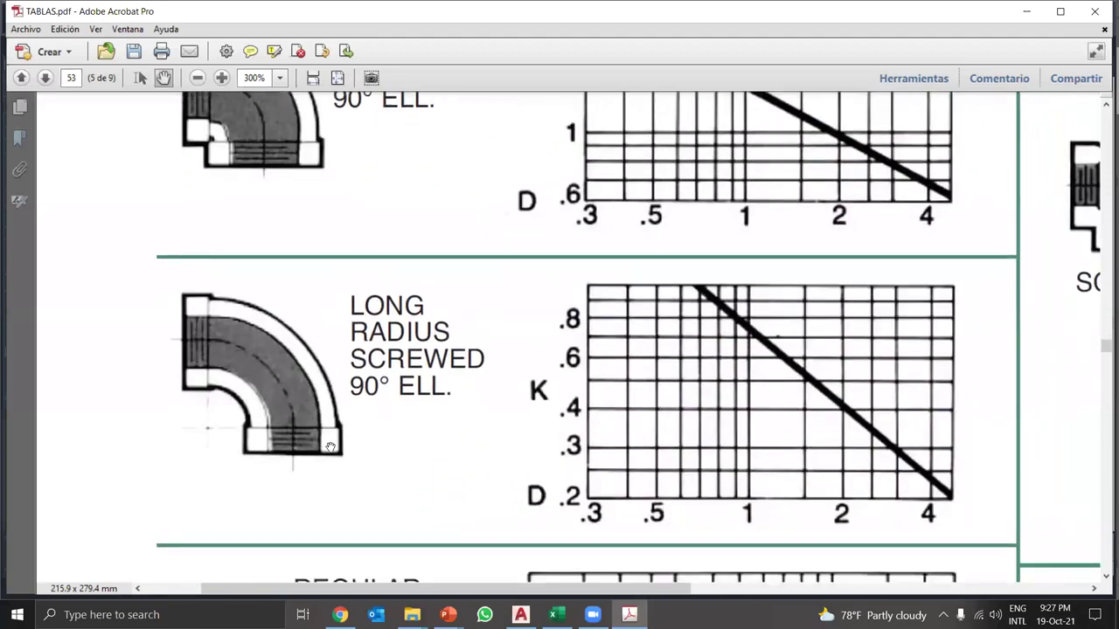
{"action": "left_click_drag", "start_coordinate": [375, 502], "coordinate": [367, 242]}
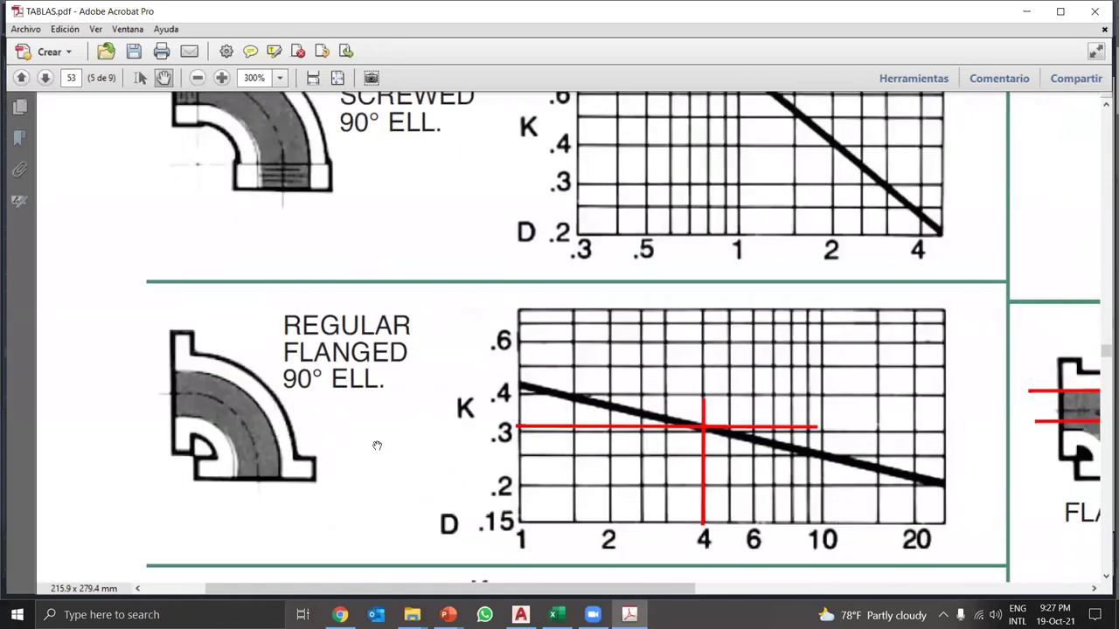
{"action": "left_click_drag", "start_coordinate": [378, 446], "coordinate": [387, 386]}
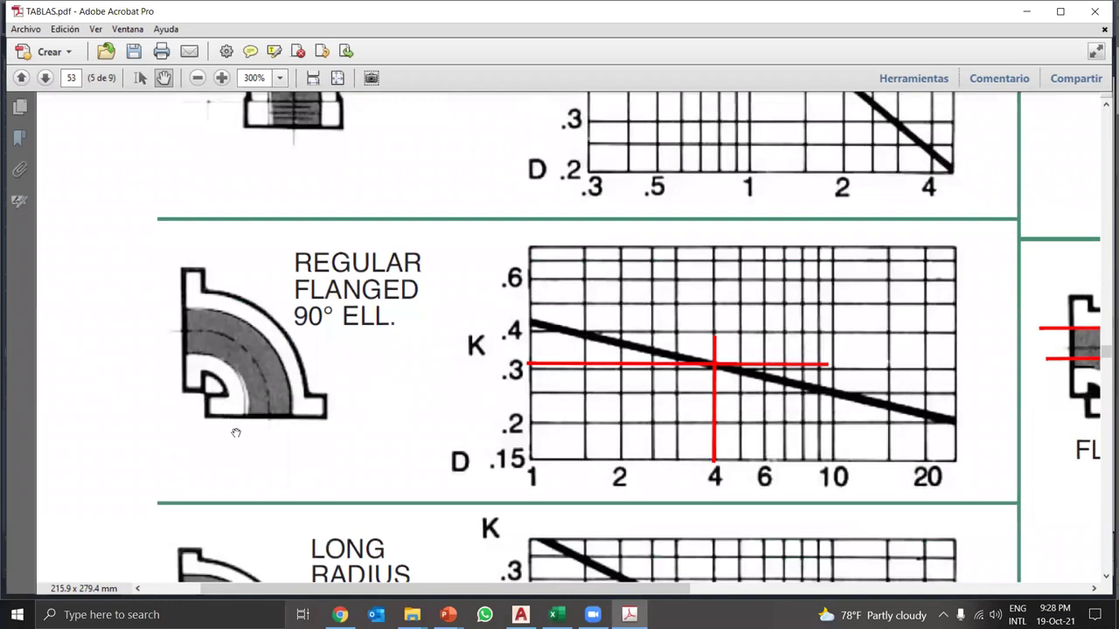
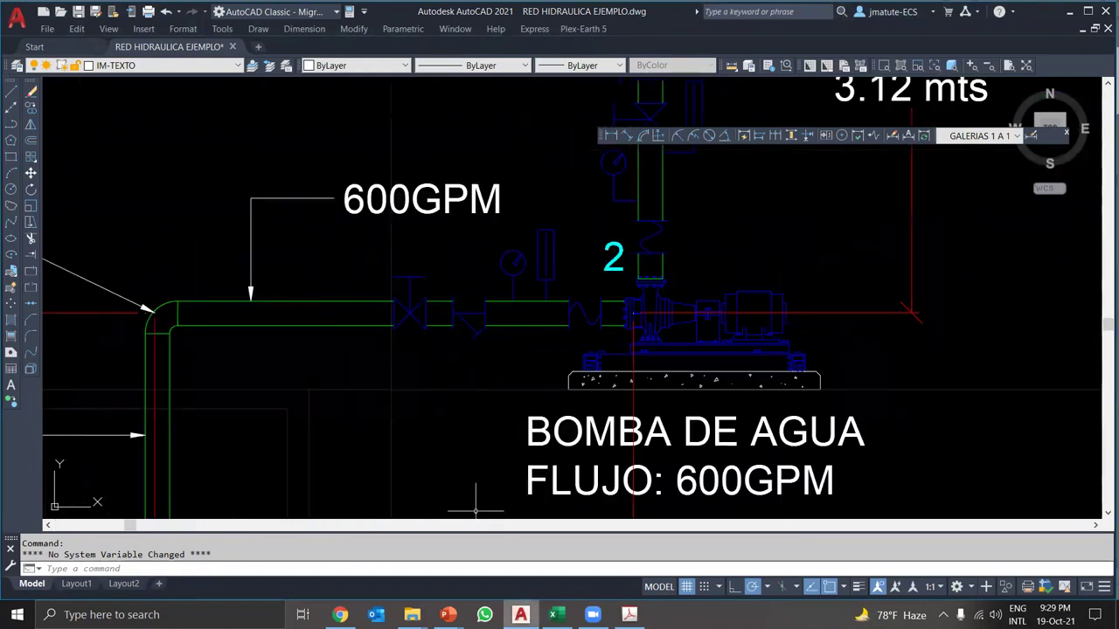
- Switch to Excel and enter "Vavlula compuerta" as item 3's accessory in the secondary losses table
{"action": "left_click", "coordinate": [553, 615]}
{"action": "type", "text": "Vavlula compuerta"}
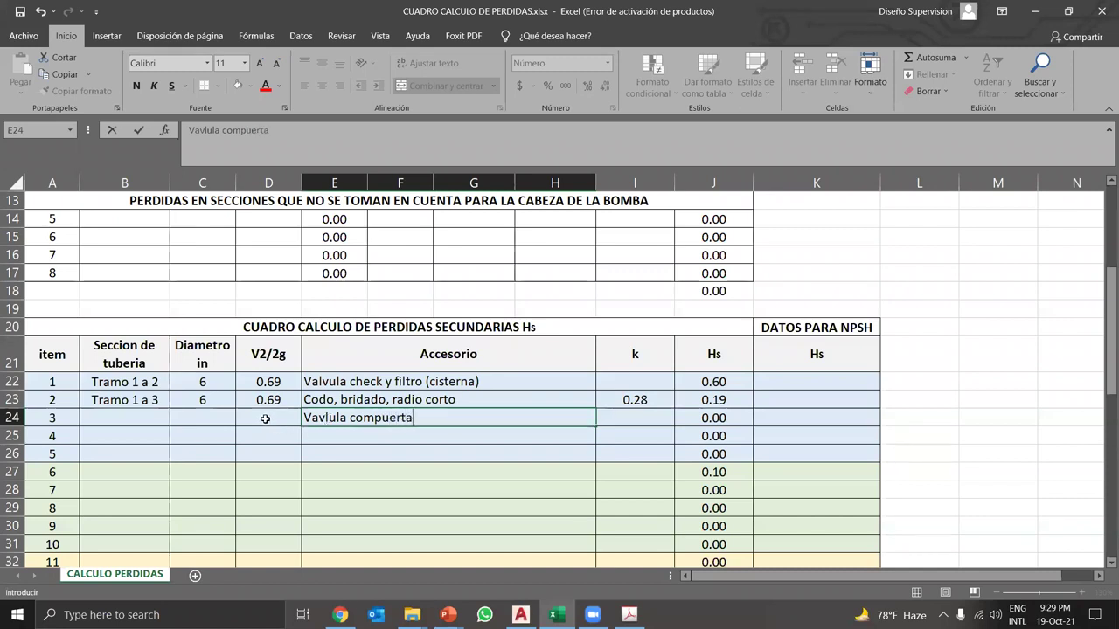
{"action": "left_click", "coordinate": [149, 418]}
- Correct item 2's pipe section to "Tramo 1 a 2" in the secondary losses table
{"action": "left_click", "coordinate": [158, 401]}
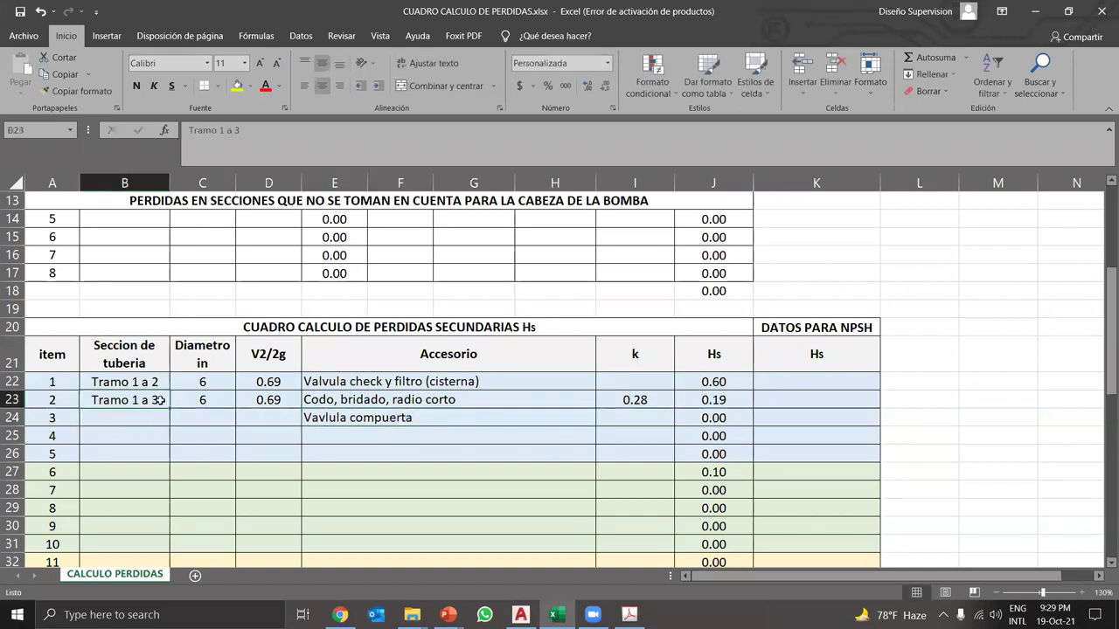
{"action": "double_click", "coordinate": [162, 400]}
{"action": "double_click", "coordinate": [157, 400]}
{"action": "type", "text": "1"}
{"action": "key", "text": "BackSpace"}
{"action": "type", "text": "2"}
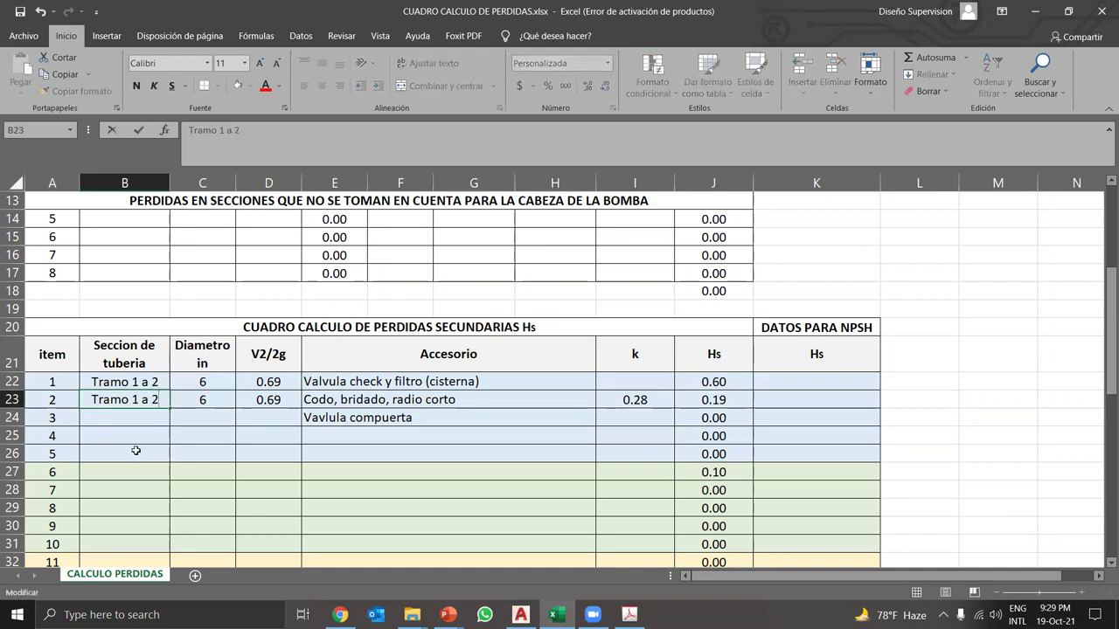
{"action": "left_click", "coordinate": [136, 450]}
- Fill item 2's pipe section, diameter and V2/2g down to item 3, and set item 3's section to "Tramo 1 a 2"
{"action": "left_click", "coordinate": [159, 401]}
{"action": "left_click_drag", "start_coordinate": [168, 409], "coordinate": [297, 423]}
{"action": "left_click", "coordinate": [210, 400]}
{"action": "left_click", "coordinate": [278, 401]}
{"action": "double_click", "coordinate": [155, 418]}
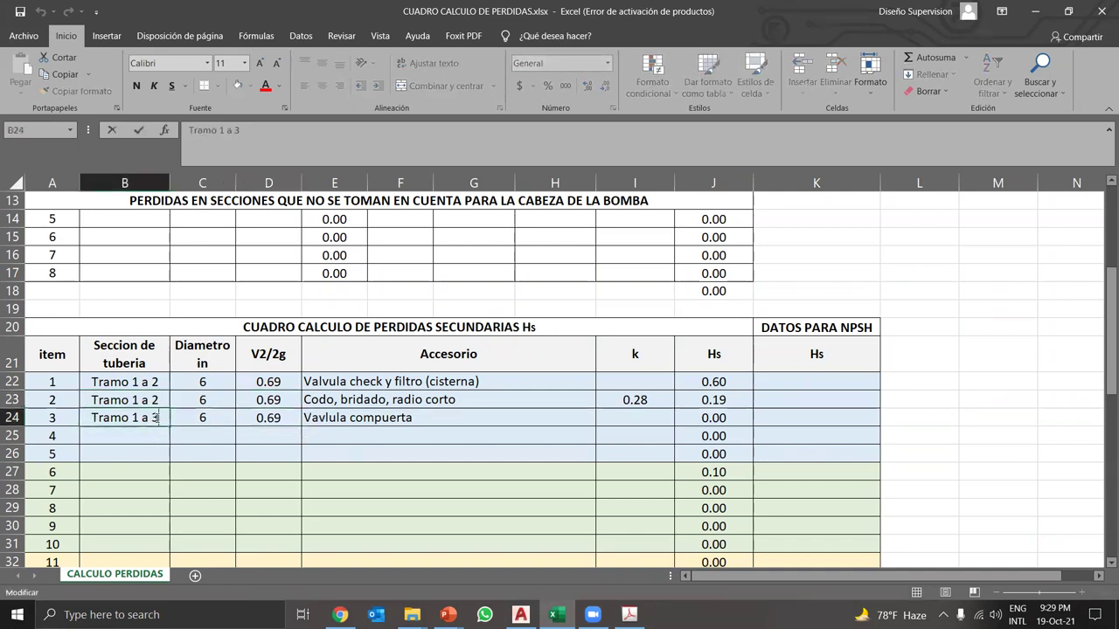
{"action": "key", "text": "BackSpace"}
{"action": "type", "text": "2"}
- Switch to AutoCAD and check the gate valve's connection type in the symbol legend against the suction pipe fittings
{"action": "left_click", "coordinate": [607, 420]}
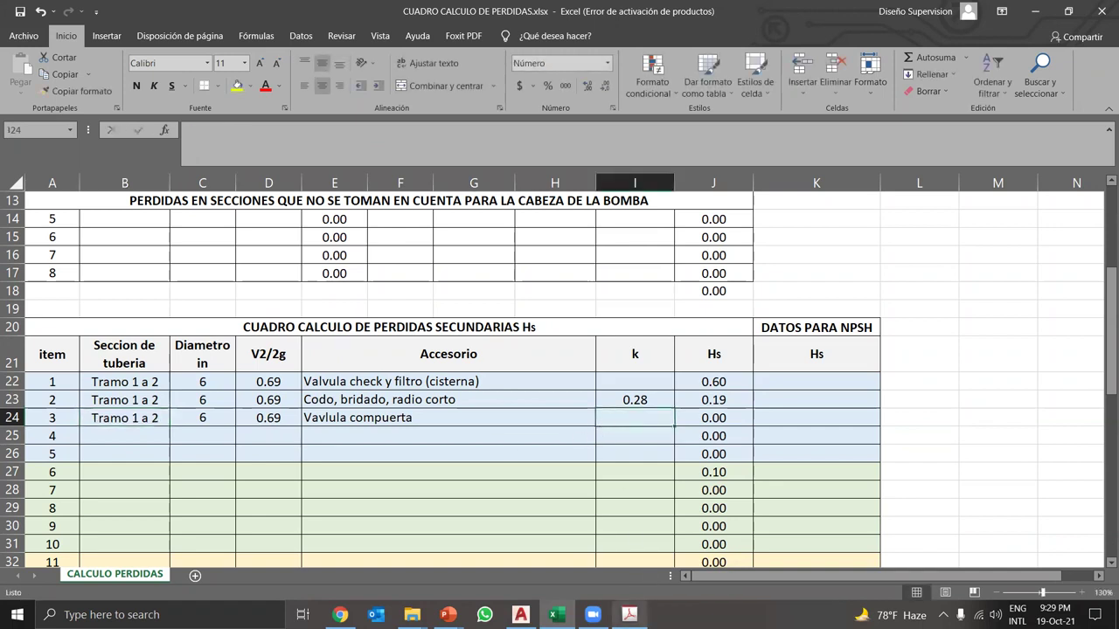
{"action": "mouse_move", "coordinate": [630, 614]}
{"action": "left_click", "coordinate": [629, 547]}
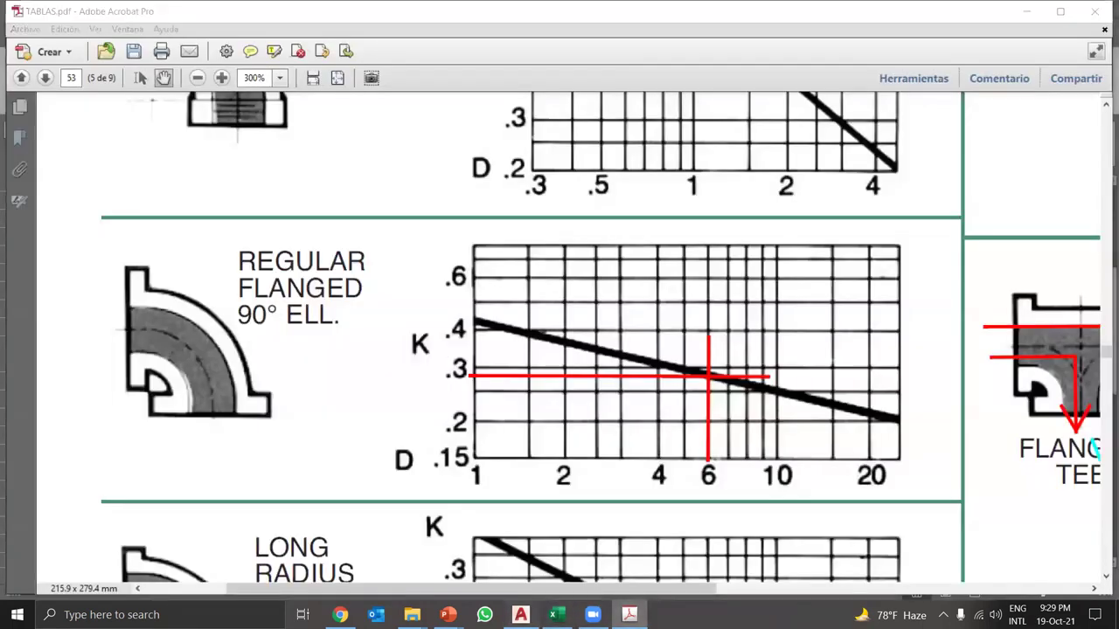
{"action": "left_click", "coordinate": [520, 614]}
{"action": "scroll", "coordinate": [331, 198], "scroll_direction": "down", "scroll_amount": 3}
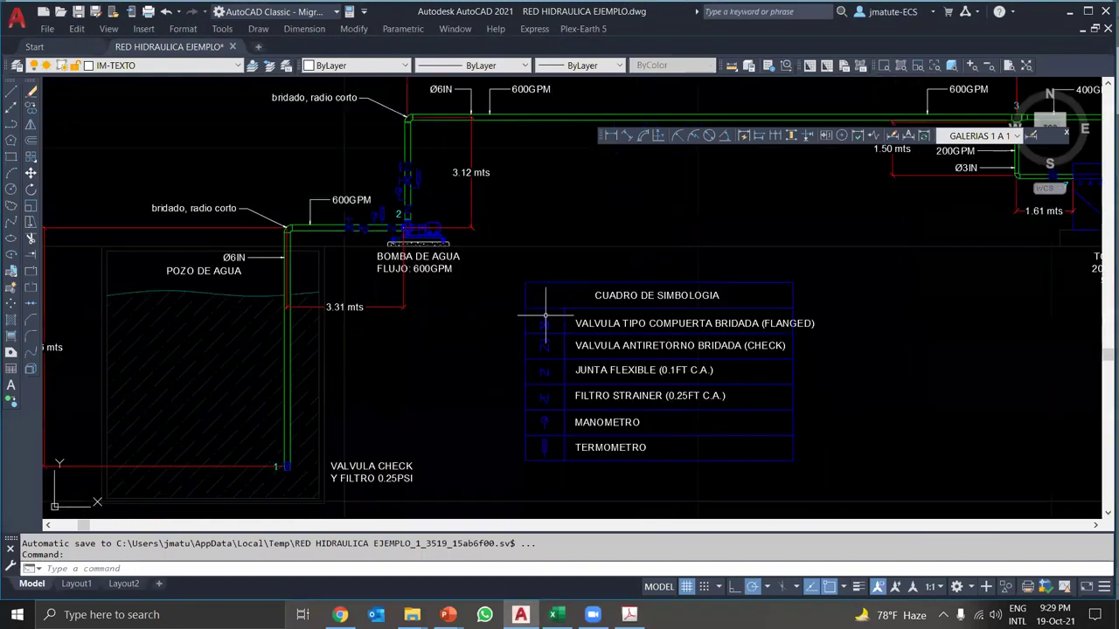
{"action": "scroll", "coordinate": [682, 328], "scroll_direction": "up", "scroll_amount": 2}
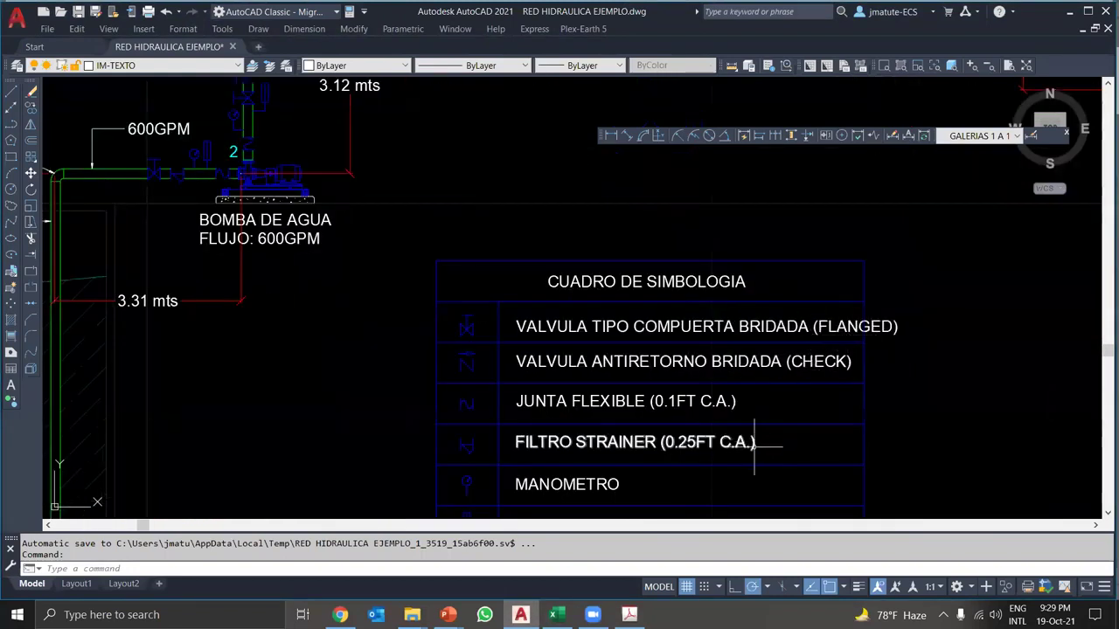
{"action": "scroll", "coordinate": [701, 424], "scroll_direction": "down", "scroll_amount": 4}
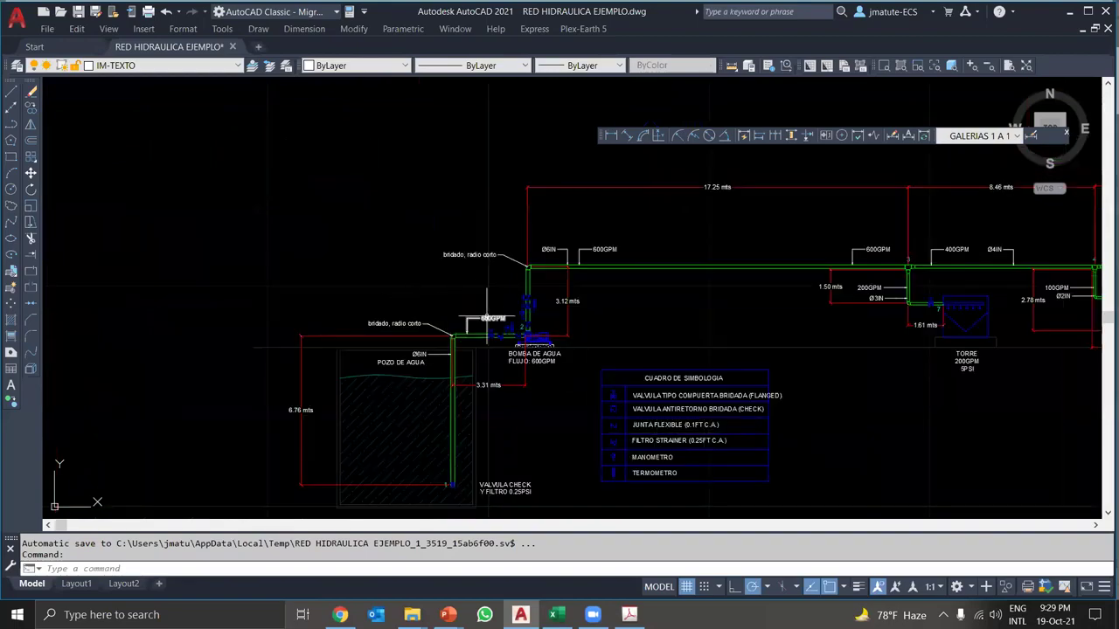
{"action": "scroll", "coordinate": [485, 349], "scroll_direction": "up", "scroll_amount": 5}
- Switch to TABLAS.pdf and look through the elbow and tee coefficient charts on page 53 for the gate valve
{"action": "left_click", "coordinate": [629, 614]}
{"action": "scroll", "coordinate": [441, 314], "scroll_direction": "down", "scroll_amount": 5}
{"action": "scroll", "coordinate": [464, 324], "scroll_direction": "down", "scroll_amount": 1}
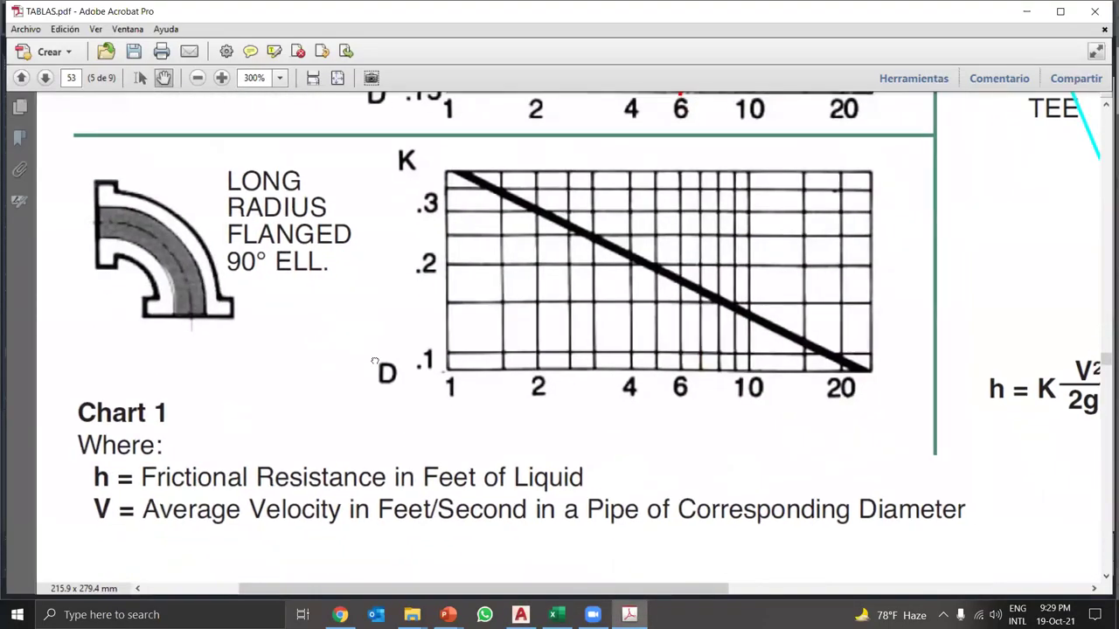
{"action": "scroll", "coordinate": [463, 325], "scroll_direction": "up", "scroll_amount": 3}
{"action": "scroll", "coordinate": [464, 324], "scroll_direction": "right", "scroll_amount": 3}
{"action": "scroll", "coordinate": [740, 293], "scroll_direction": "down", "scroll_amount": 4}
{"action": "scroll", "coordinate": [740, 293], "scroll_direction": "right", "scroll_amount": 2}
{"action": "scroll", "coordinate": [739, 293], "scroll_direction": "up", "scroll_amount": 3}
{"action": "scroll", "coordinate": [740, 293], "scroll_direction": "right", "scroll_amount": 2}
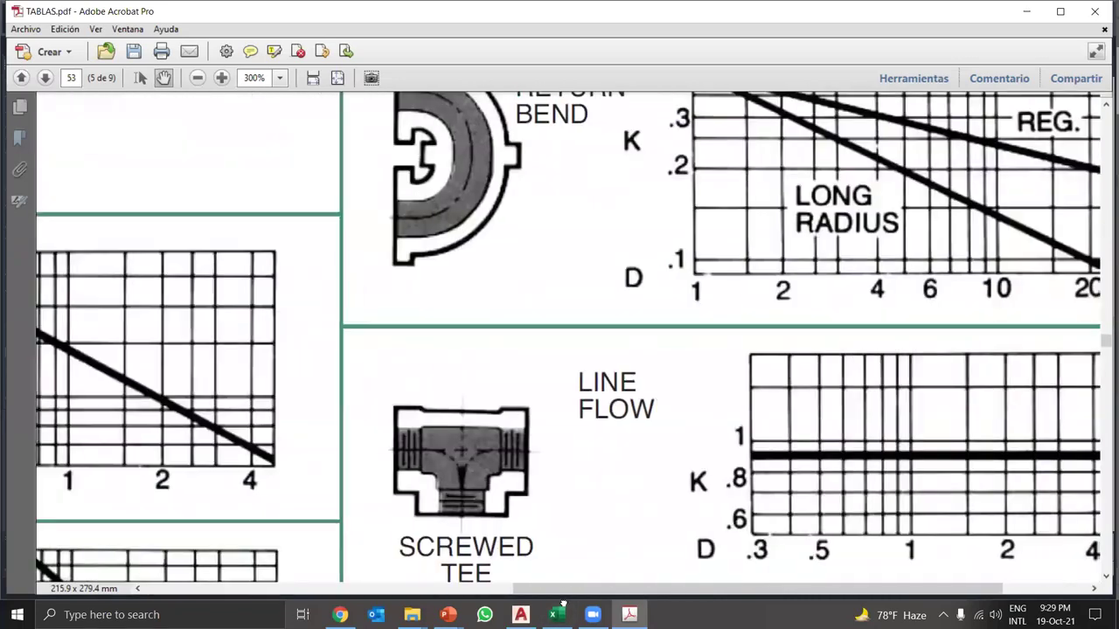
{"action": "scroll", "coordinate": [524, 250], "scroll_direction": "up", "scroll_amount": 3}
{"action": "scroll", "coordinate": [499, 537], "scroll_direction": "down", "scroll_amount": 3}
{"action": "scroll", "coordinate": [599, 305], "scroll_direction": "down", "scroll_amount": 15}
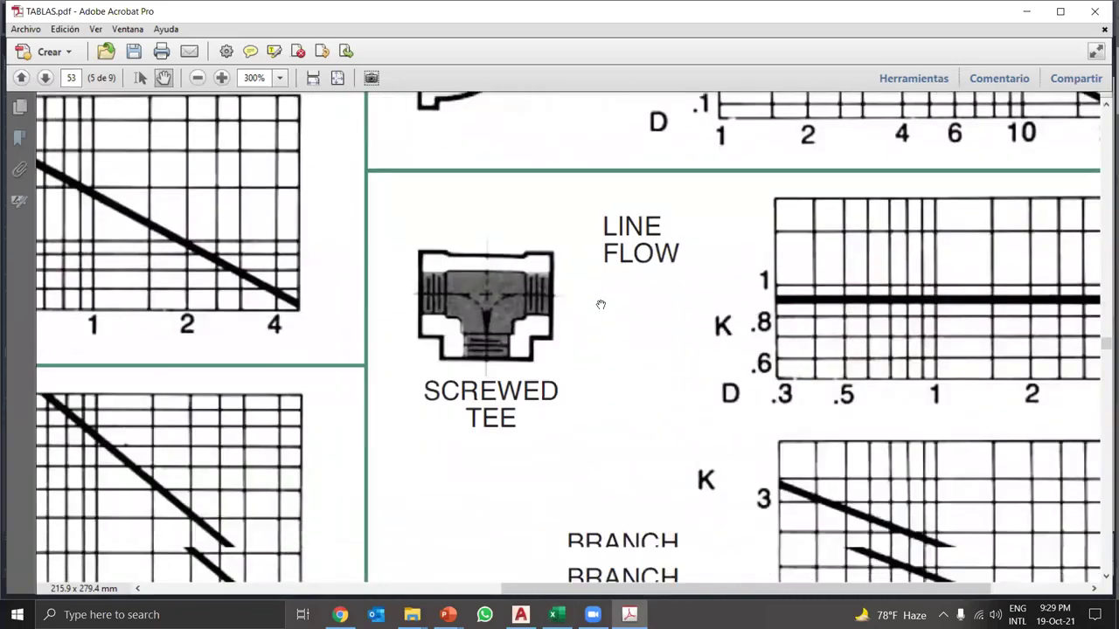
- Locate the gate valve charts on page 54 of TABLAS.pdf and examine the flanged K curve
{"action": "scroll", "coordinate": [602, 308], "scroll_direction": "down", "scroll_amount": 5}
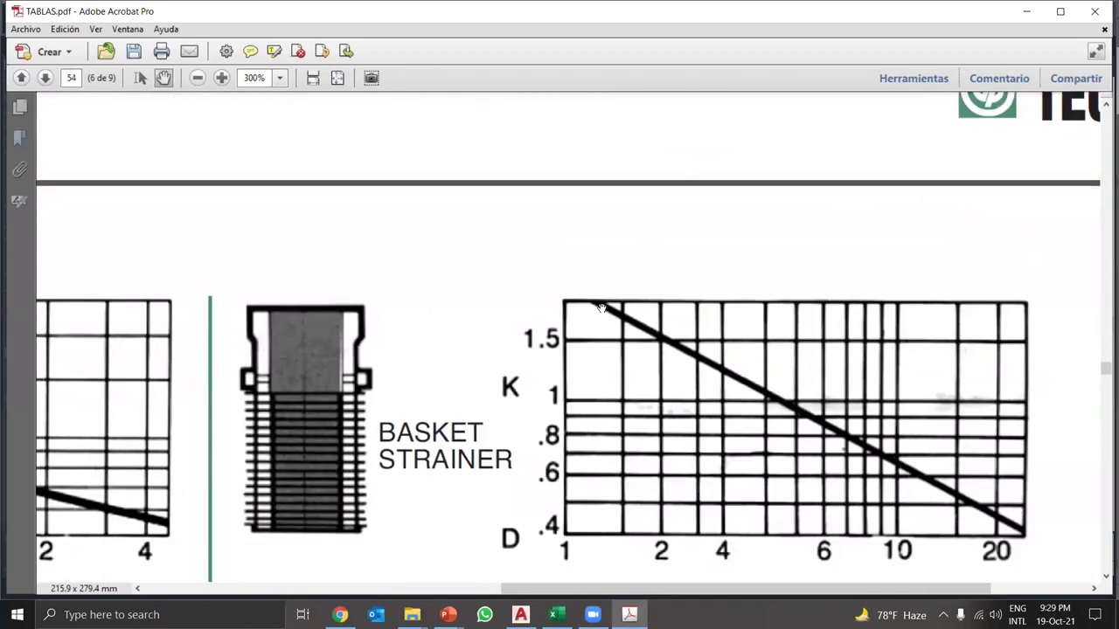
{"action": "left_click_drag", "start_coordinate": [443, 417], "coordinate": [991, 358]}
{"action": "left_click_drag", "start_coordinate": [283, 415], "coordinate": [537, 258]}
{"action": "scroll", "coordinate": [276, 317], "scroll_direction": "down", "scroll_amount": 7}
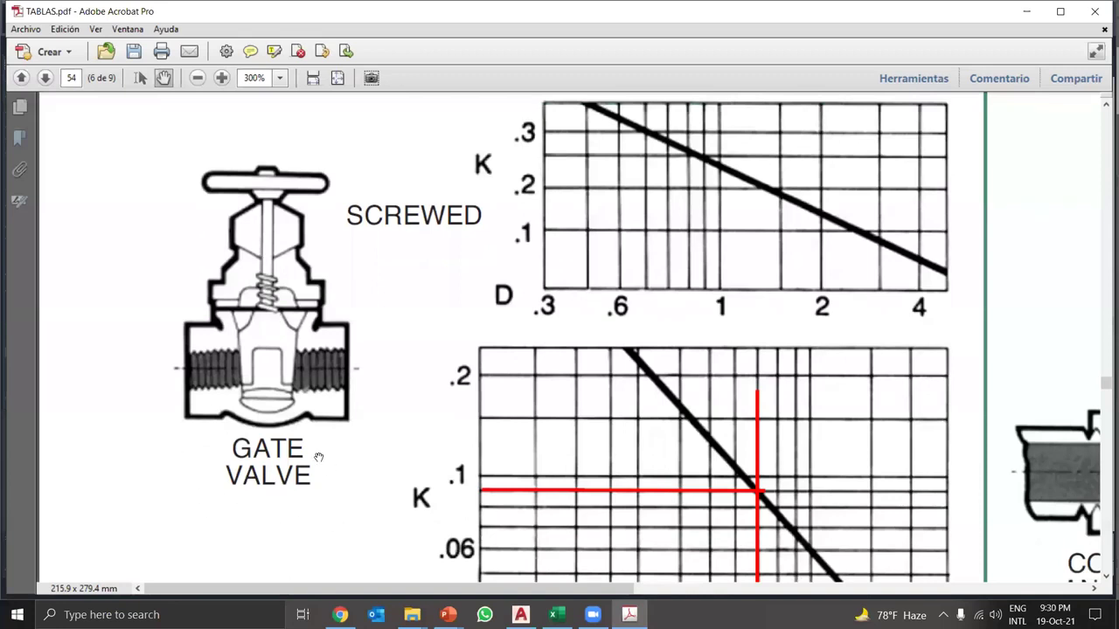
{"action": "scroll", "coordinate": [416, 329], "scroll_direction": "up", "scroll_amount": 1}
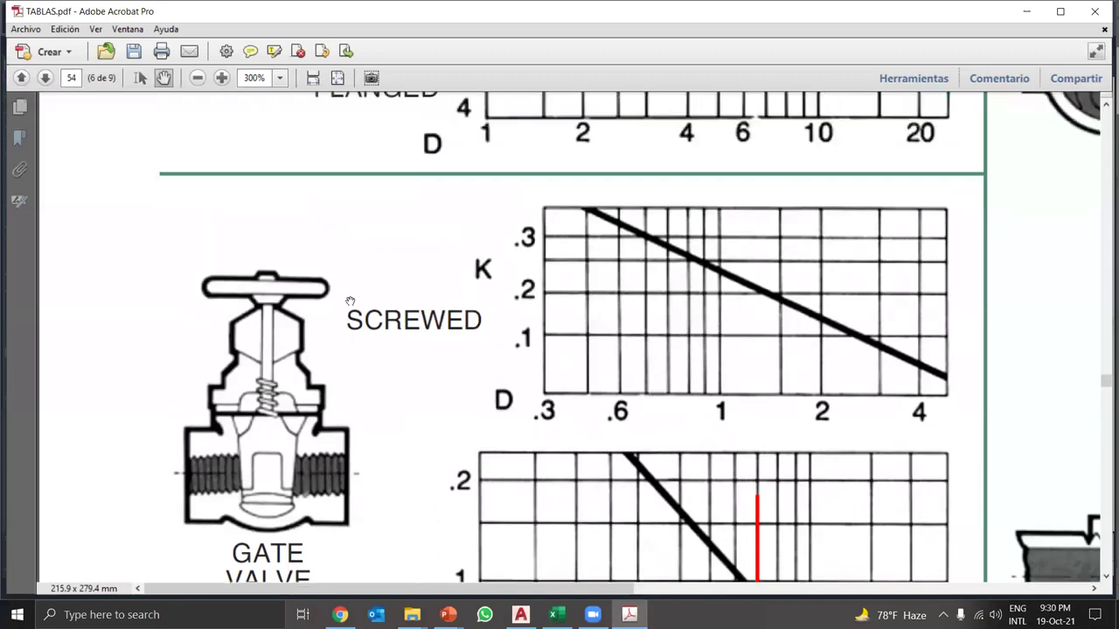
{"action": "scroll", "coordinate": [412, 364], "scroll_direction": "down", "scroll_amount": 3}
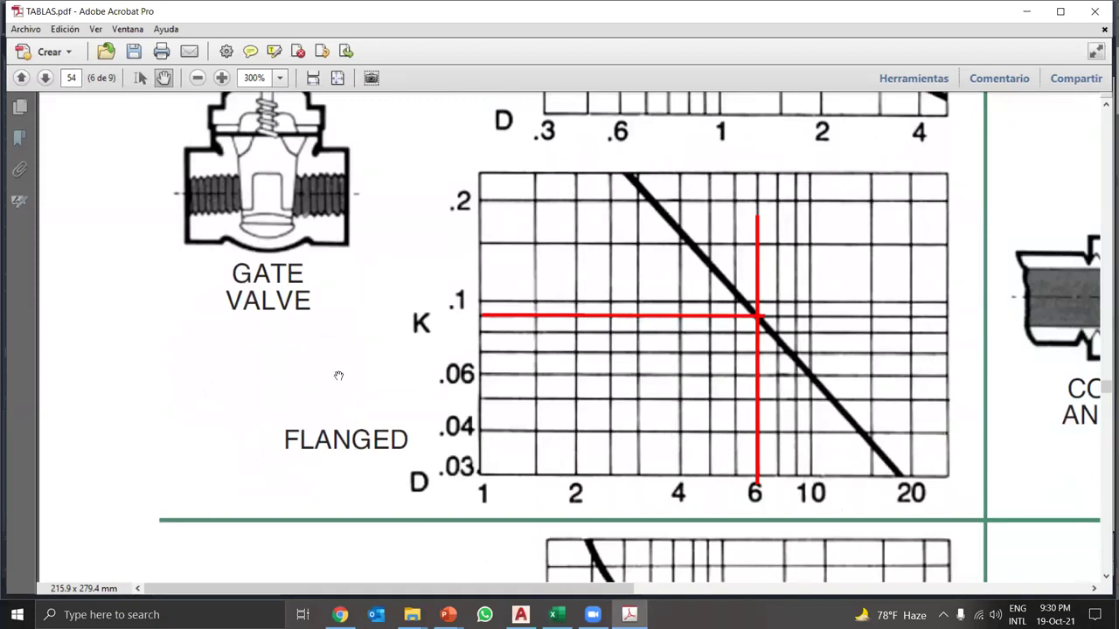
- Adjust the red horizontal guide line on the flanged gate valve chart to read K for the 6 in diameter
{"action": "left_click_drag", "start_coordinate": [628, 377], "coordinate": [473, 407]}
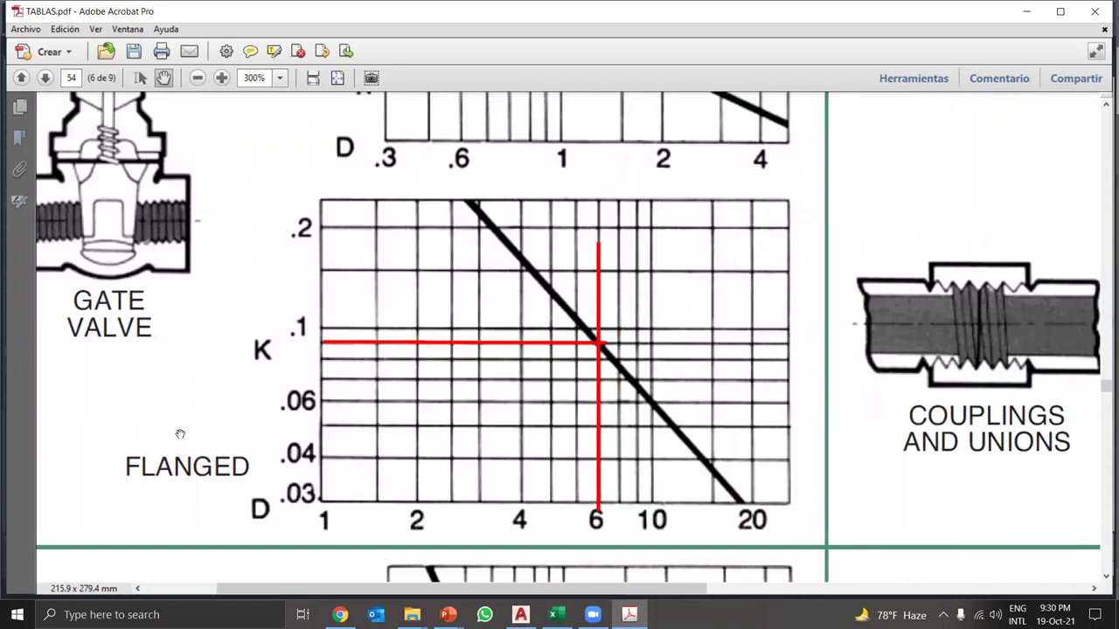
{"action": "left_click", "coordinate": [599, 461]}
{"action": "left_click", "coordinate": [611, 541]}
{"action": "left_click_drag", "start_coordinate": [333, 346], "coordinate": [325, 345]}
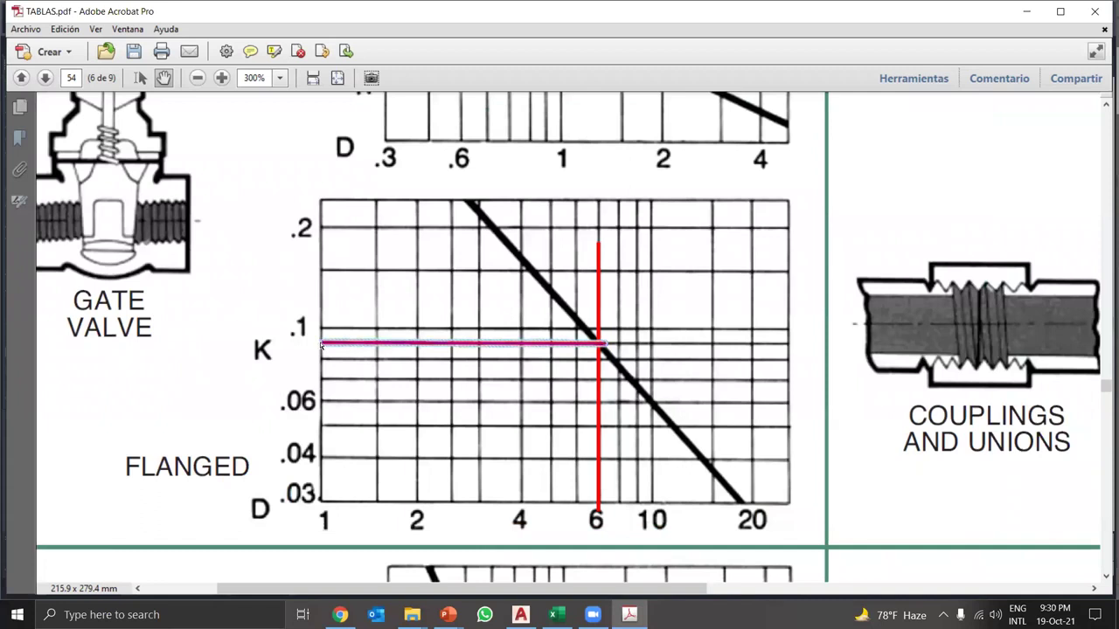
{"action": "left_click", "coordinate": [584, 379]}
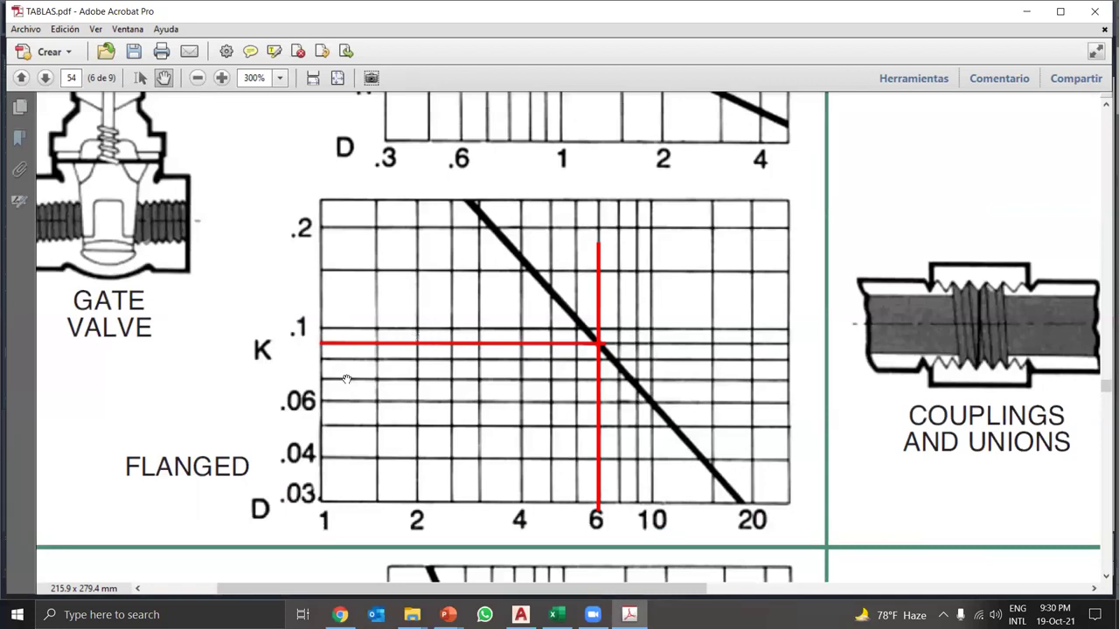
- Switch to Excel and set the k of item 3, the gate valve, to 0.09
{"action": "left_click", "coordinate": [556, 615]}
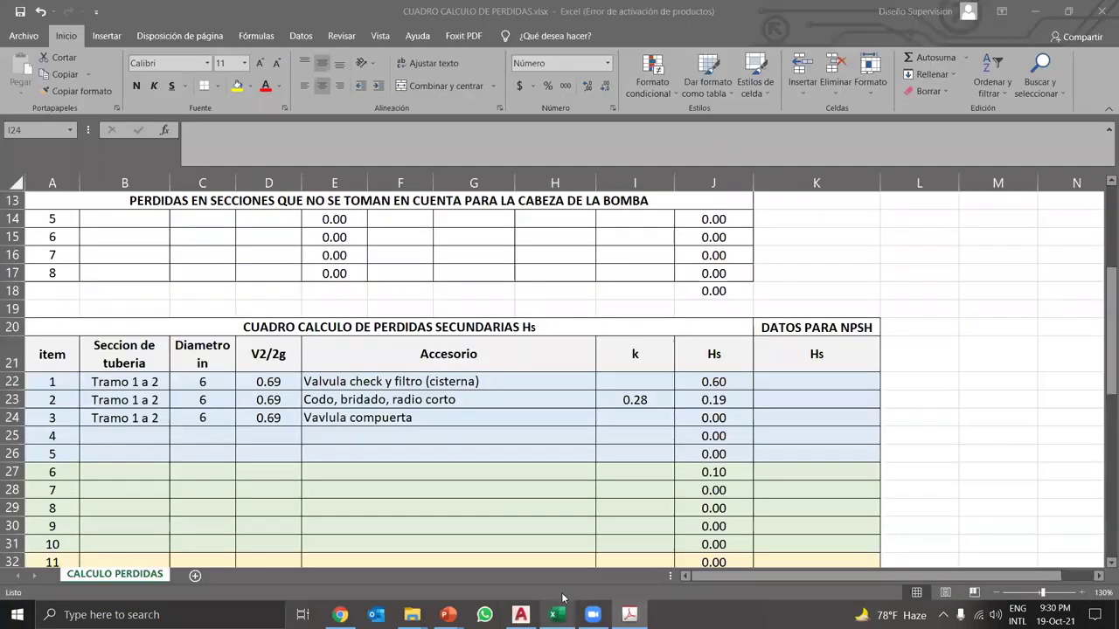
{"action": "type", "text": "0.09"}
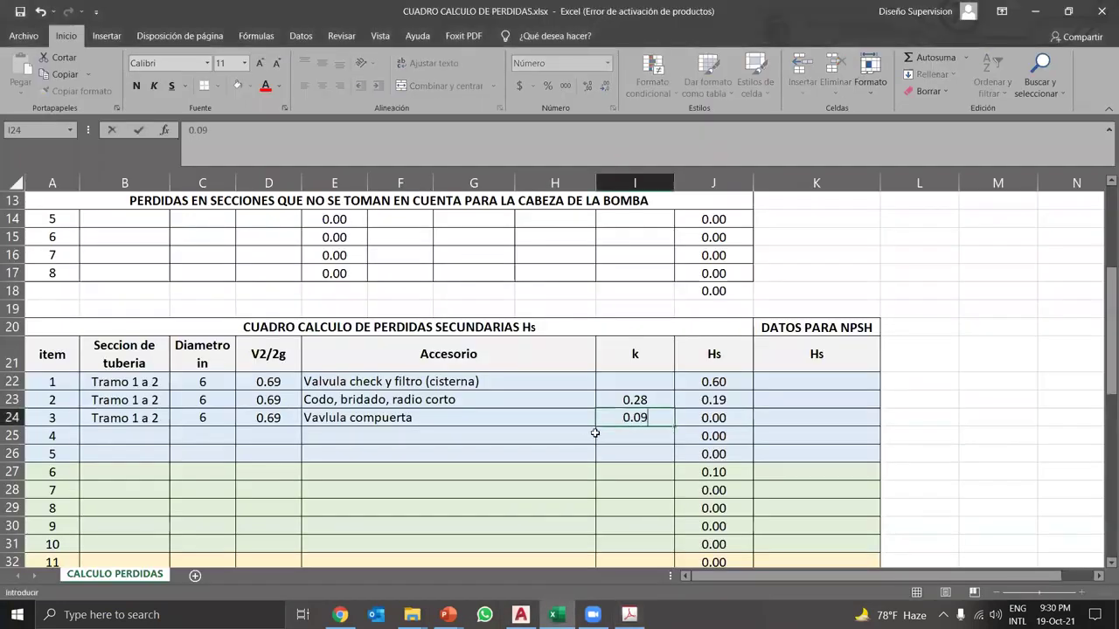
{"action": "key", "text": "Return"}
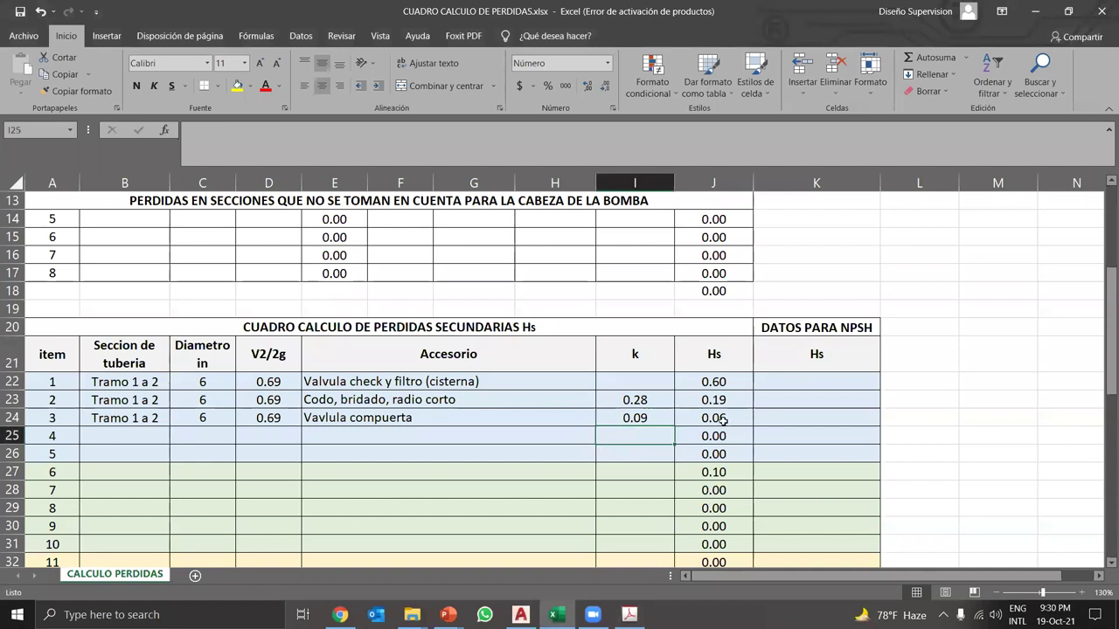
- Identify the fitting after the gate valve in the AutoCAD drawing and legend, and enter Filtro strainer as item 4's accessory in Excel
{"action": "left_click", "coordinate": [705, 419]}
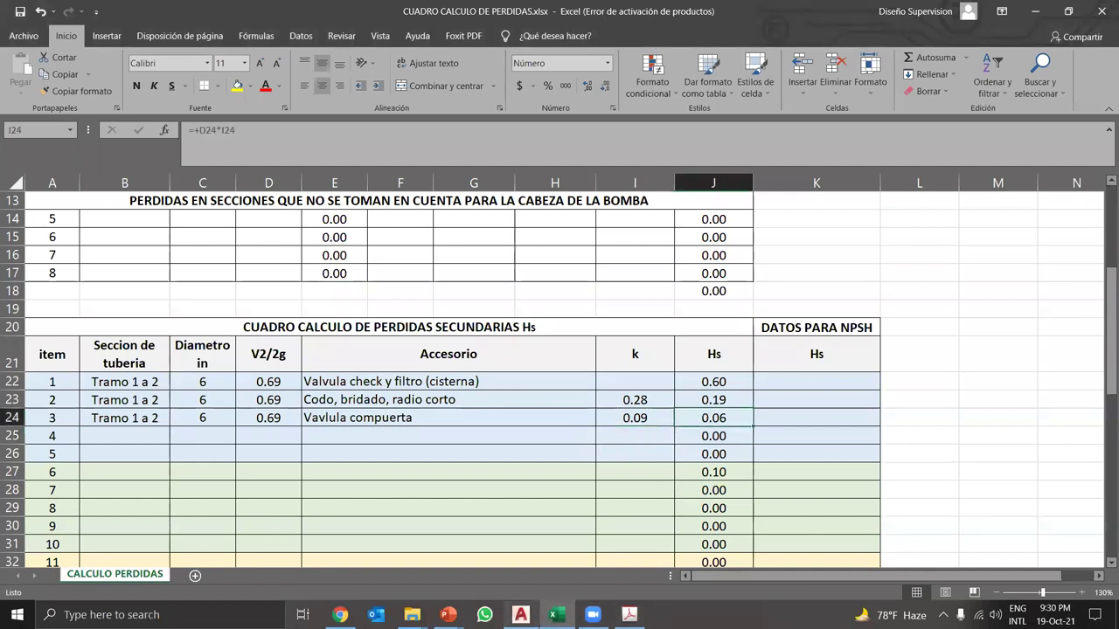
{"action": "left_click", "coordinate": [520, 615]}
{"action": "scroll", "coordinate": [544, 347], "scroll_direction": "up", "scroll_amount": 2}
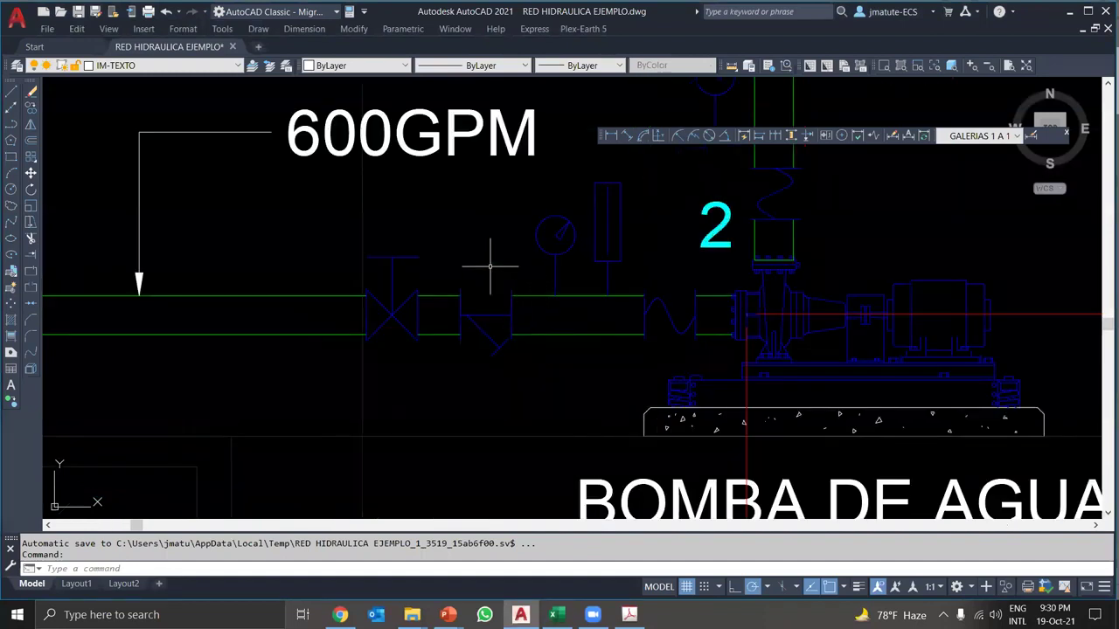
{"action": "scroll", "coordinate": [746, 315], "scroll_direction": "down", "scroll_amount": 5}
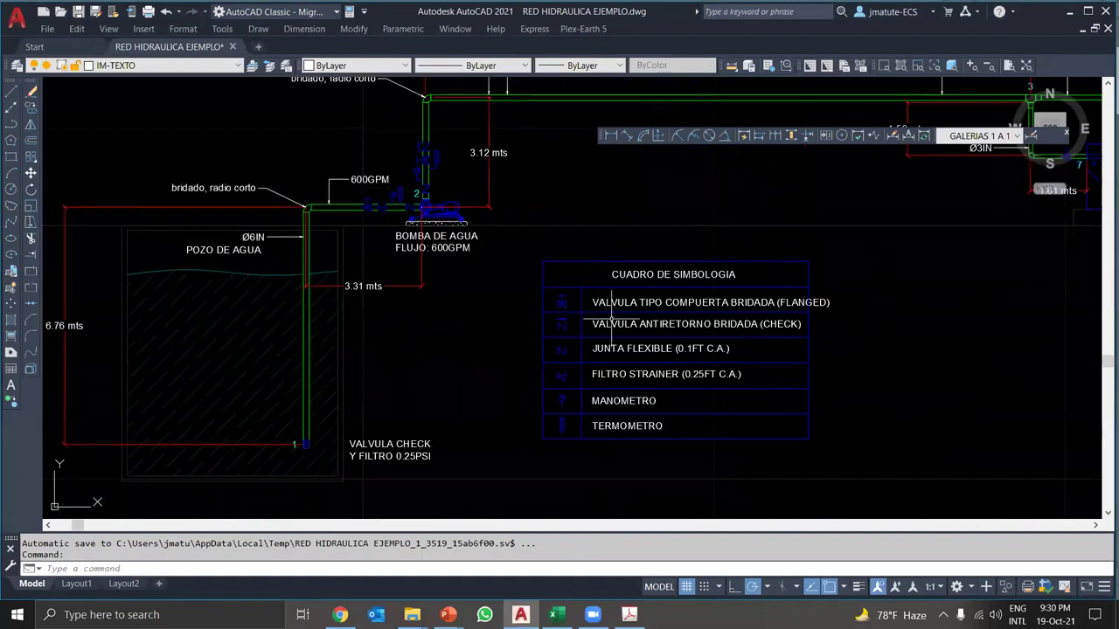
{"action": "scroll", "coordinate": [700, 386], "scroll_direction": "up", "scroll_amount": 4}
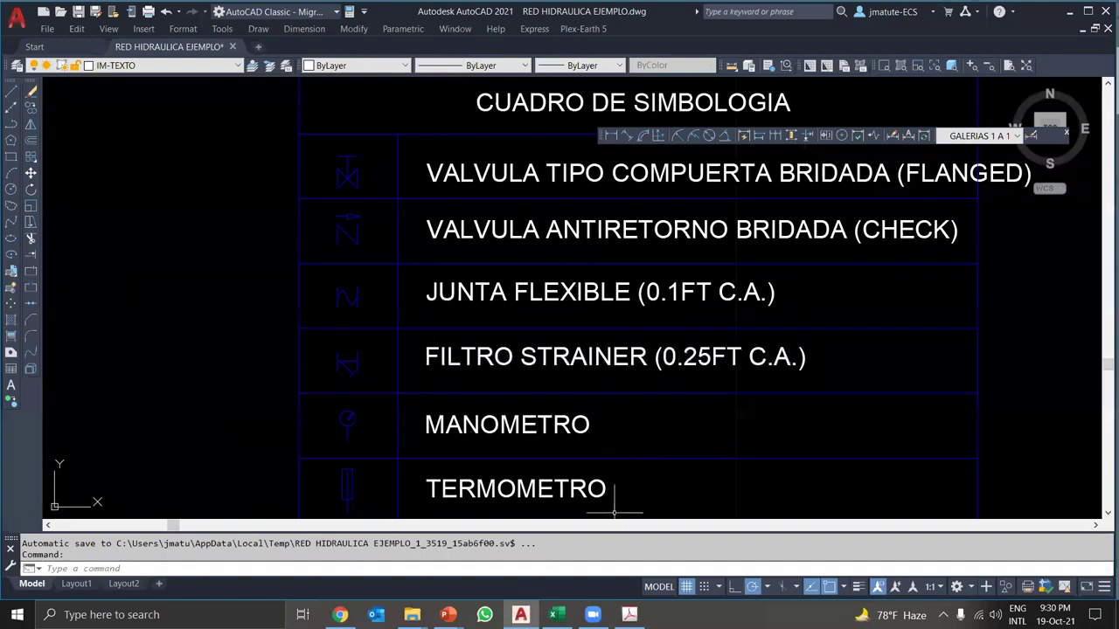
{"action": "scroll", "coordinate": [620, 439], "scroll_direction": "down", "scroll_amount": 4}
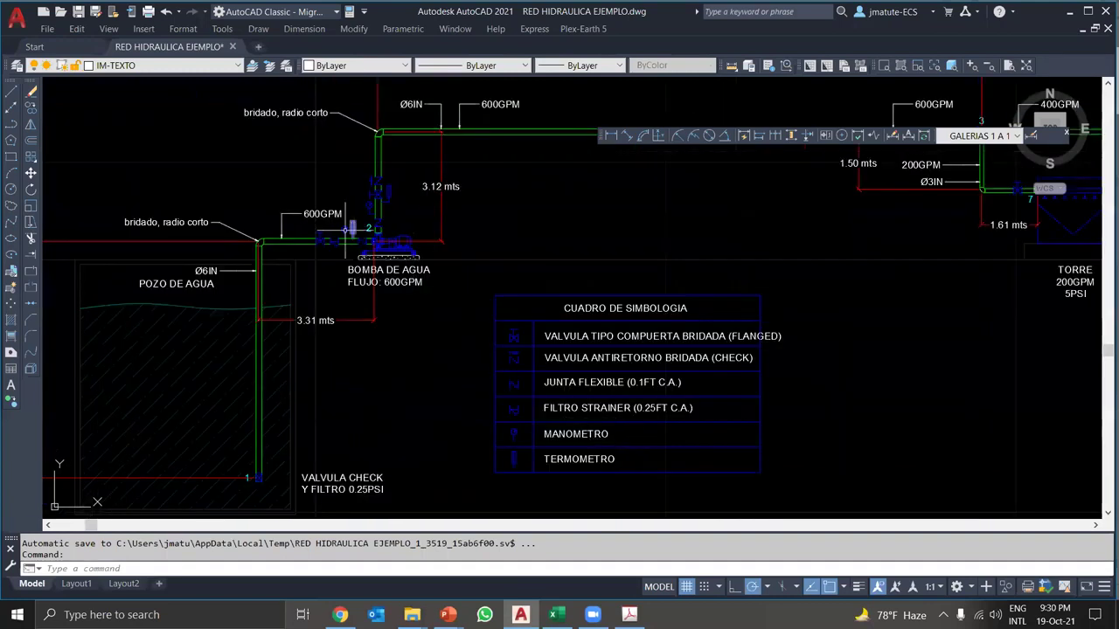
{"action": "scroll", "coordinate": [630, 425], "scroll_direction": "up", "scroll_amount": 4}
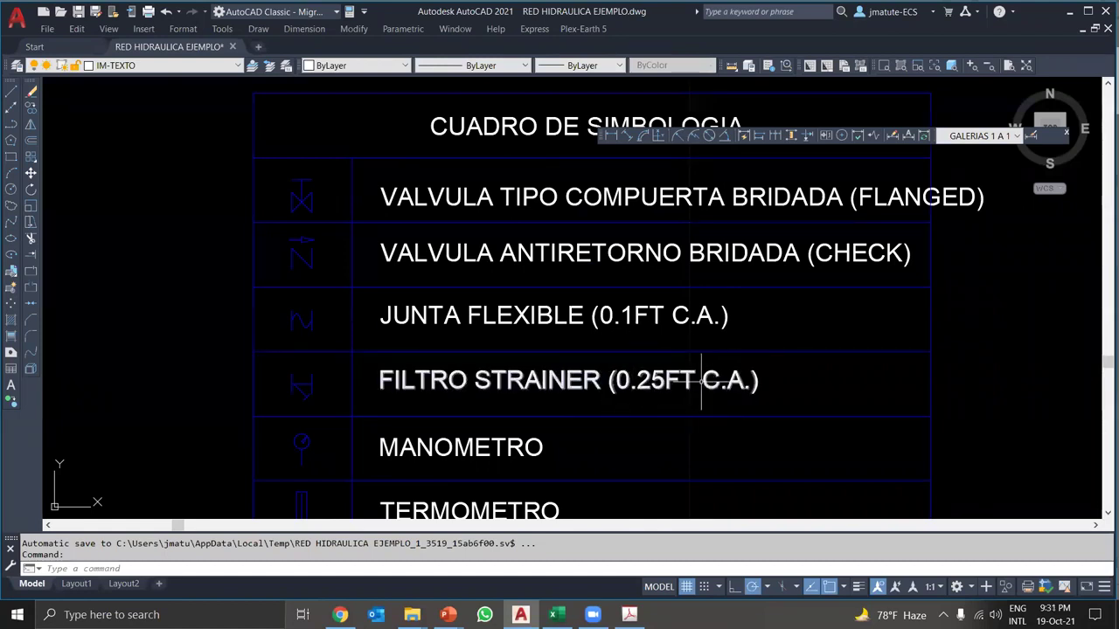
{"action": "left_click", "coordinate": [553, 615]}
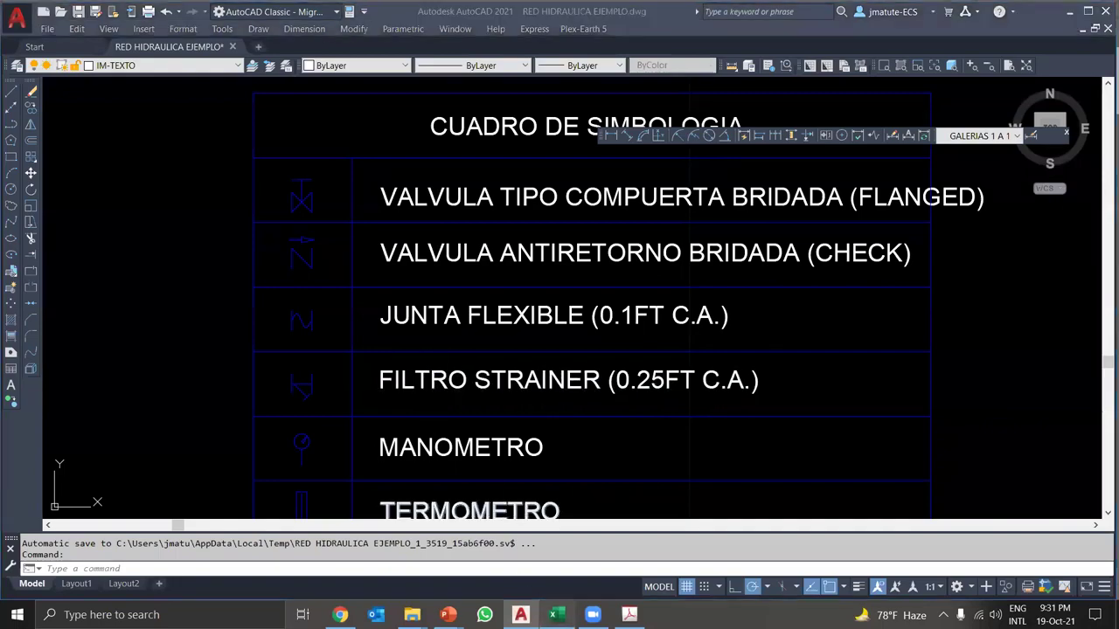
{"action": "type", "text": "F"}
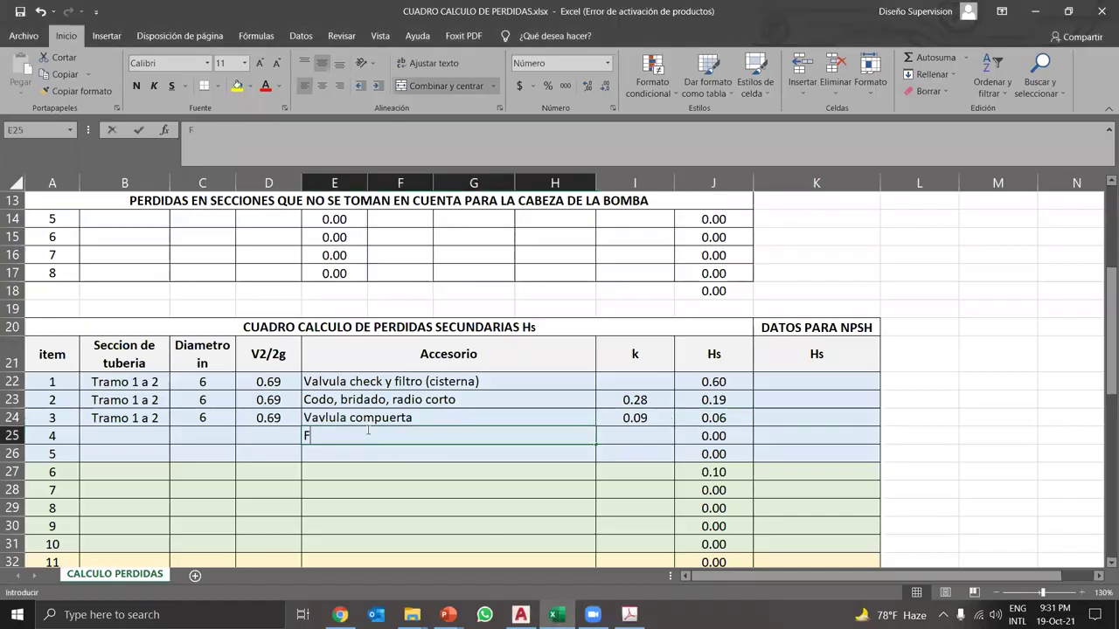
{"action": "type", "text": "iltro strainer"}
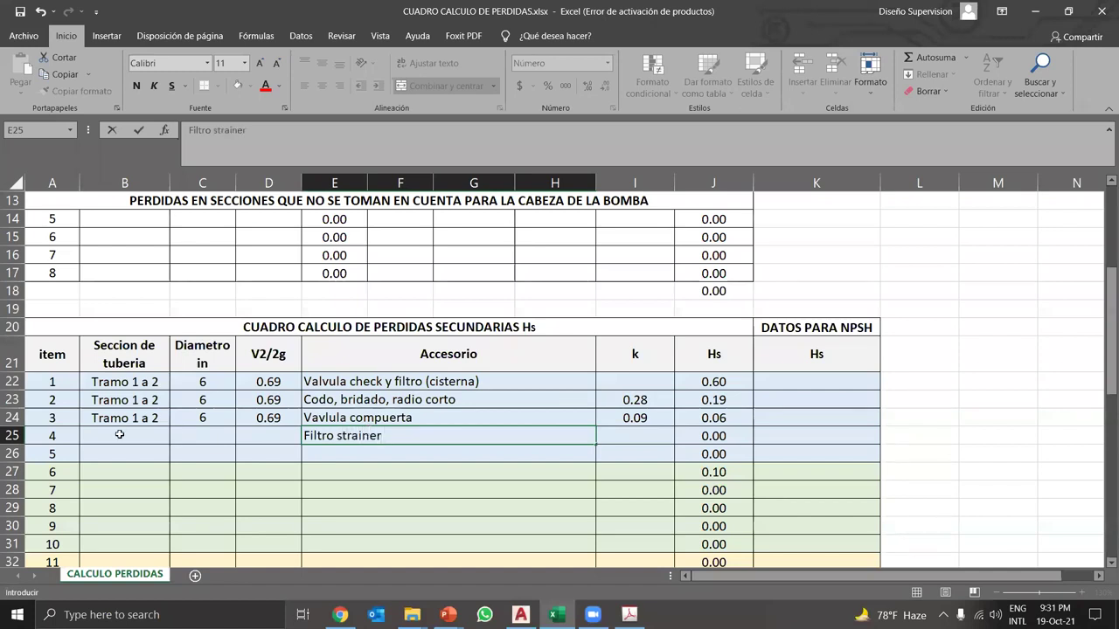
- Fill in item 4's pipe section as Tramo 1 a 2, its diameter as 6 and its V2/2g as 0.69
{"action": "left_click", "coordinate": [121, 421]}
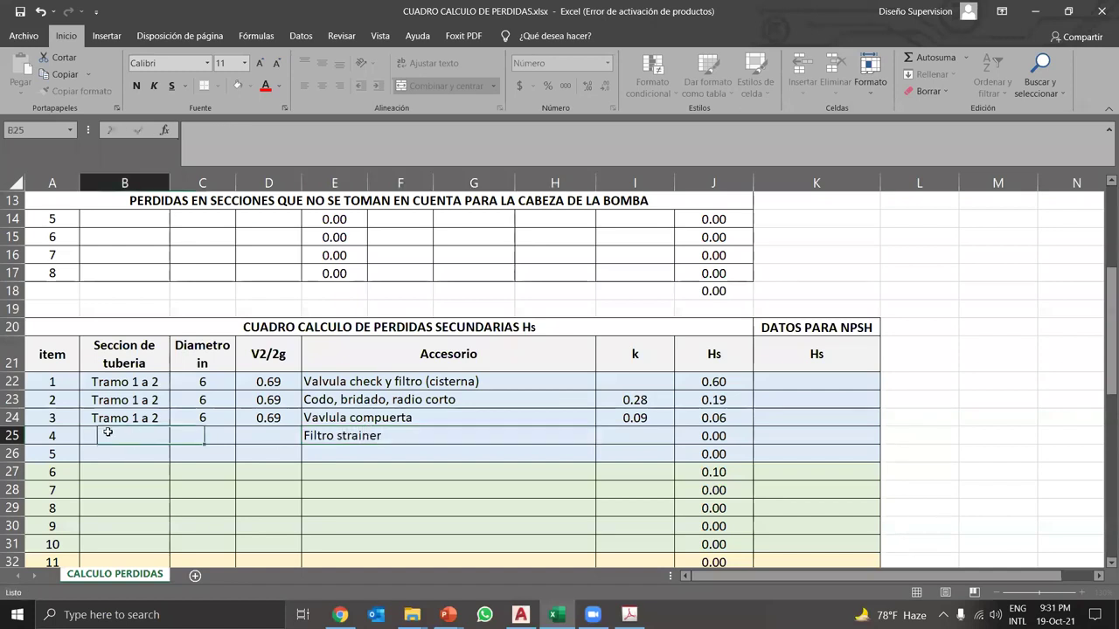
{"action": "left_click_drag", "start_coordinate": [171, 425], "coordinate": [160, 437]}
{"action": "left_click", "coordinate": [156, 436]}
{"action": "double_click", "coordinate": [154, 437]}
{"action": "type", "text": "2"}
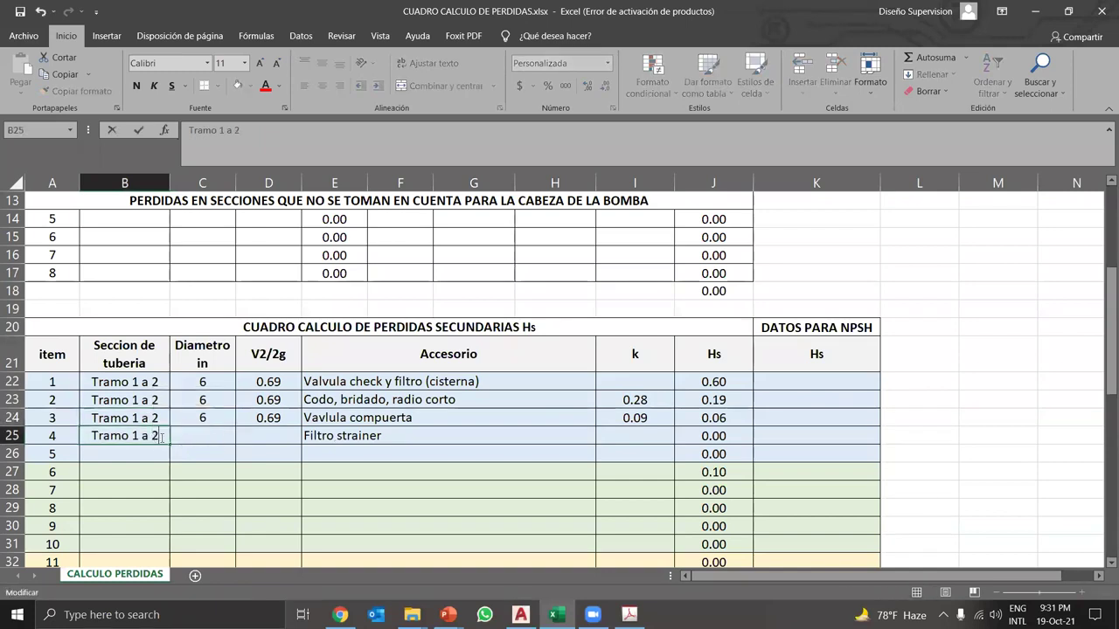
{"action": "left_click", "coordinate": [187, 435]}
{"action": "type", "text": "6"}
{"action": "left_click", "coordinate": [262, 418]}
{"action": "left_click_drag", "start_coordinate": [301, 427], "coordinate": [299, 438]}
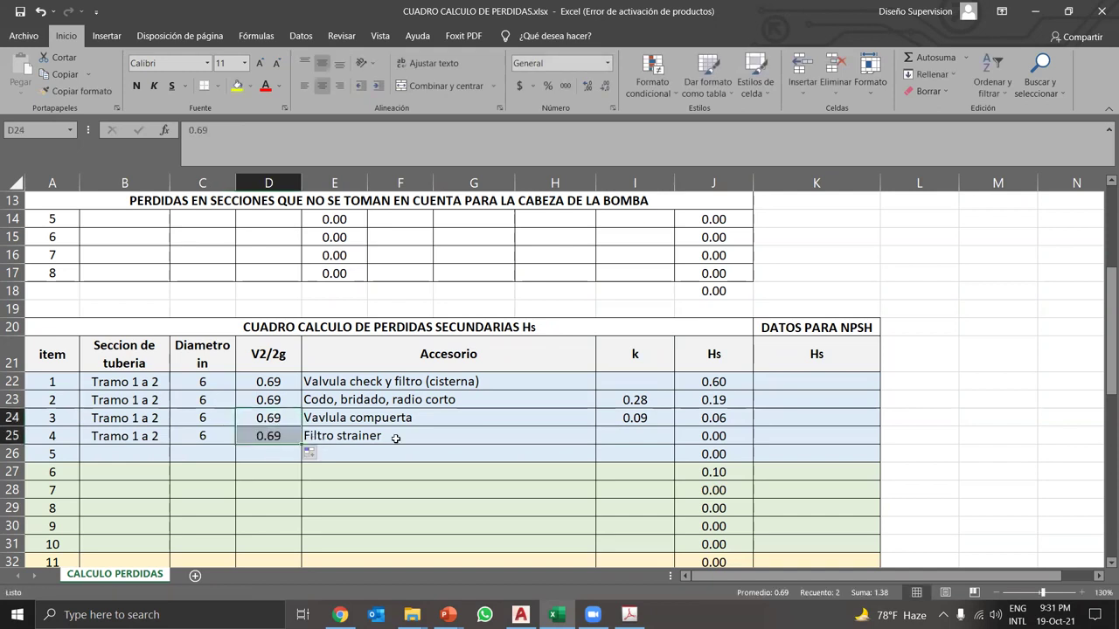
- Check the strainer's loss in the AutoCAD symbol legend and set item 4's Hs to 0.25 in Excel
{"action": "left_click", "coordinate": [643, 437]}
{"action": "left_click", "coordinate": [703, 435]}
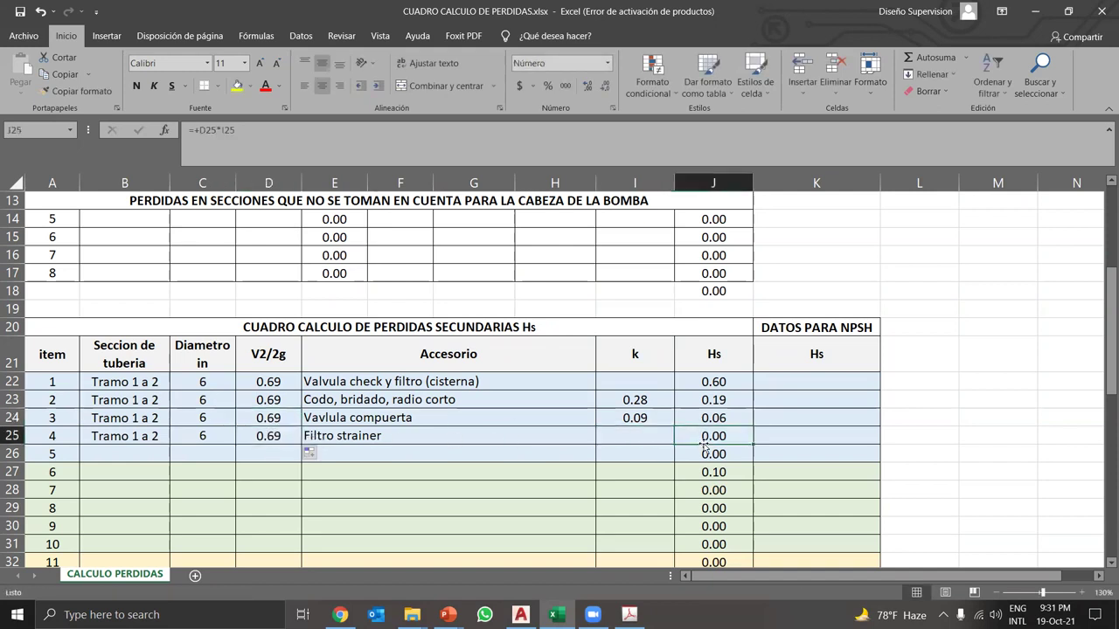
{"action": "left_click", "coordinate": [630, 614]}
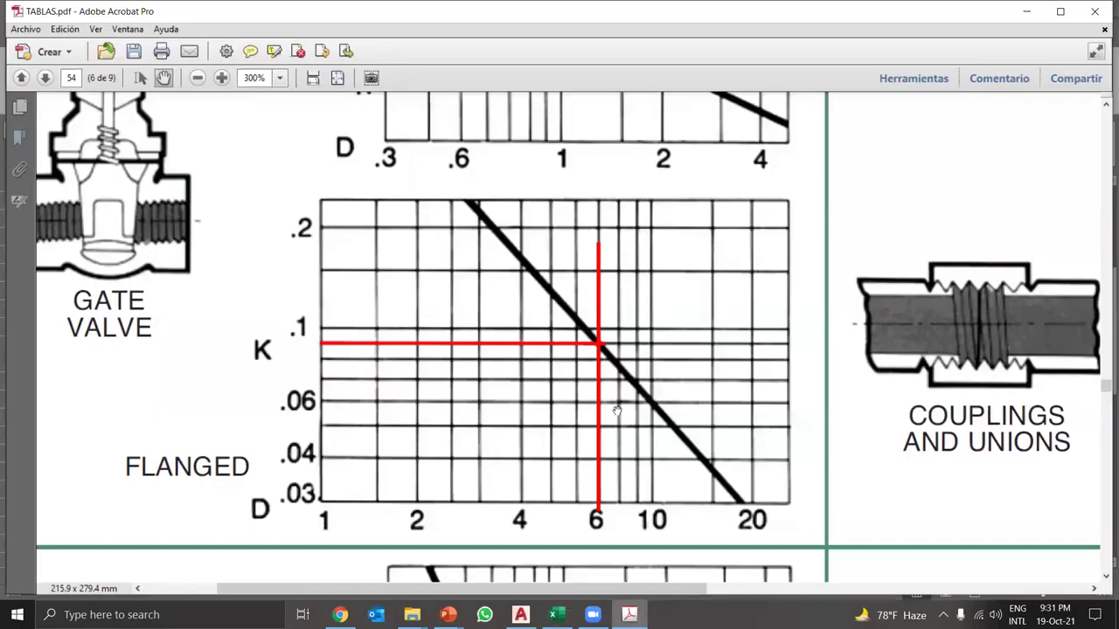
{"action": "left_click", "coordinate": [520, 615]}
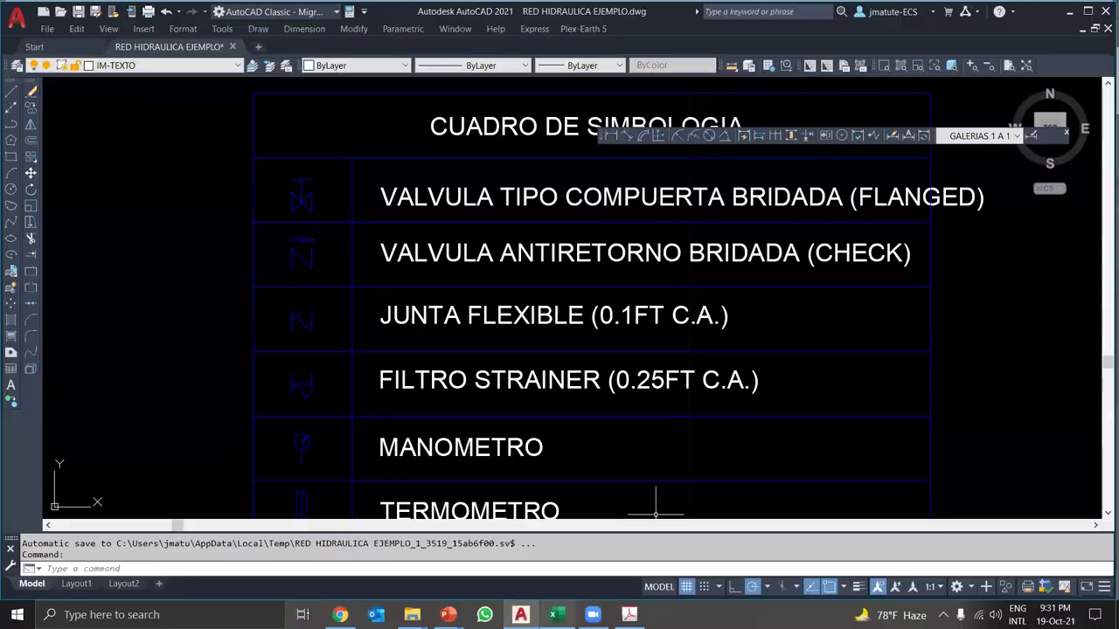
{"action": "left_click", "coordinate": [552, 615]}
{"action": "type", "text": "0.25"}
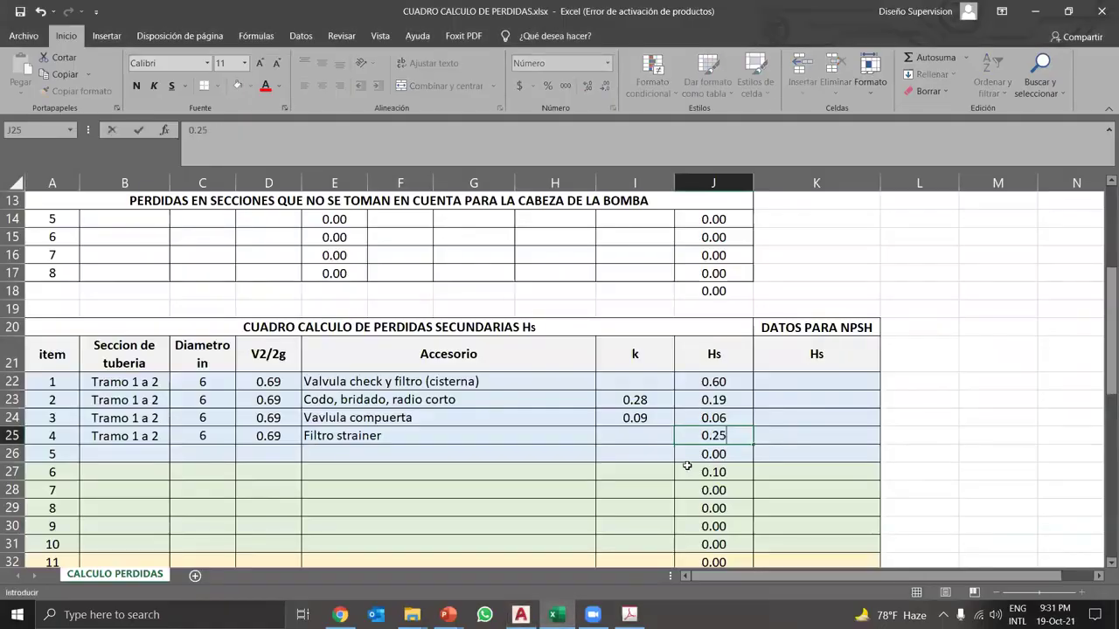
{"action": "key", "text": "Return"}
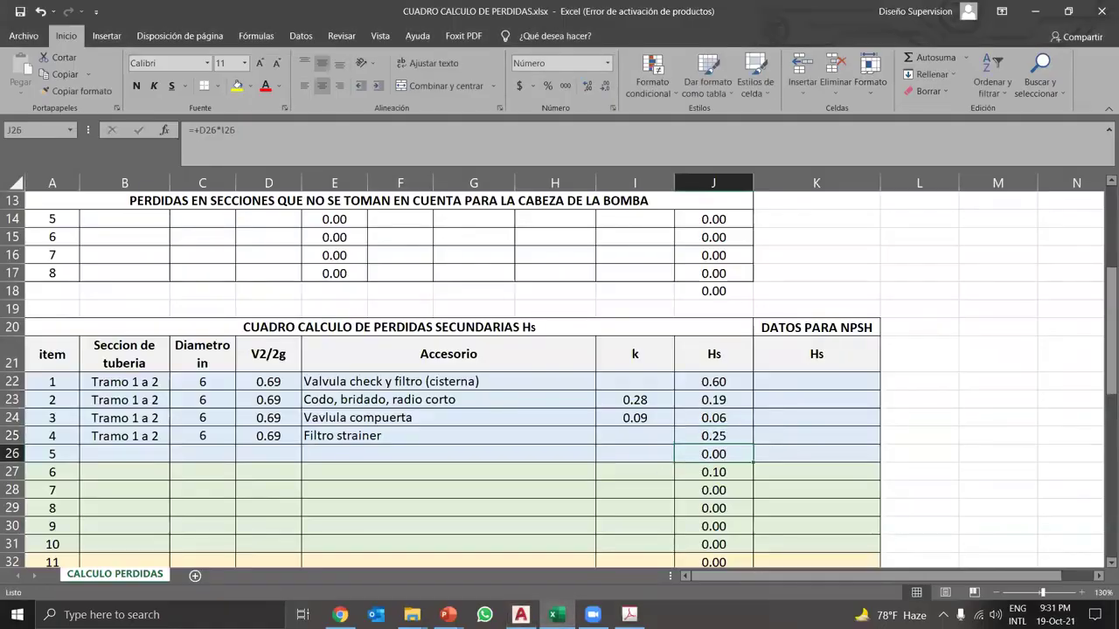
- Identify the last fitting before the pump in the AutoCAD drawing and legend, and enter Junta flexible as item 5's accessory in Excel
{"action": "key", "text": "alt+Tab"}
{"action": "scroll", "coordinate": [597, 448], "scroll_direction": "down", "scroll_amount": 5}
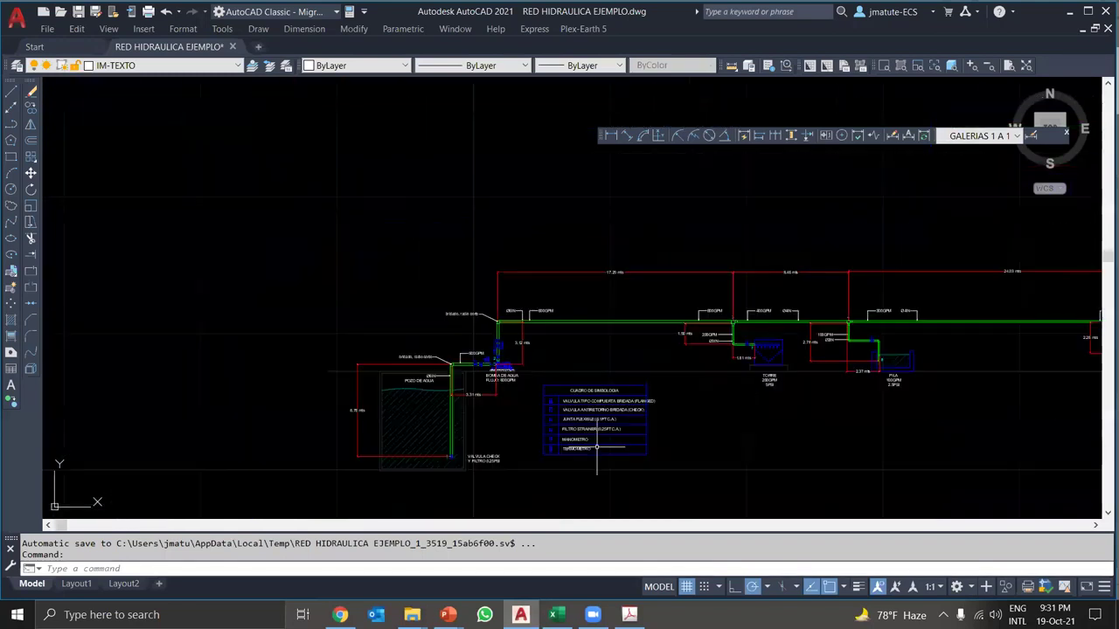
{"action": "scroll", "coordinate": [499, 356], "scroll_direction": "up", "scroll_amount": 5}
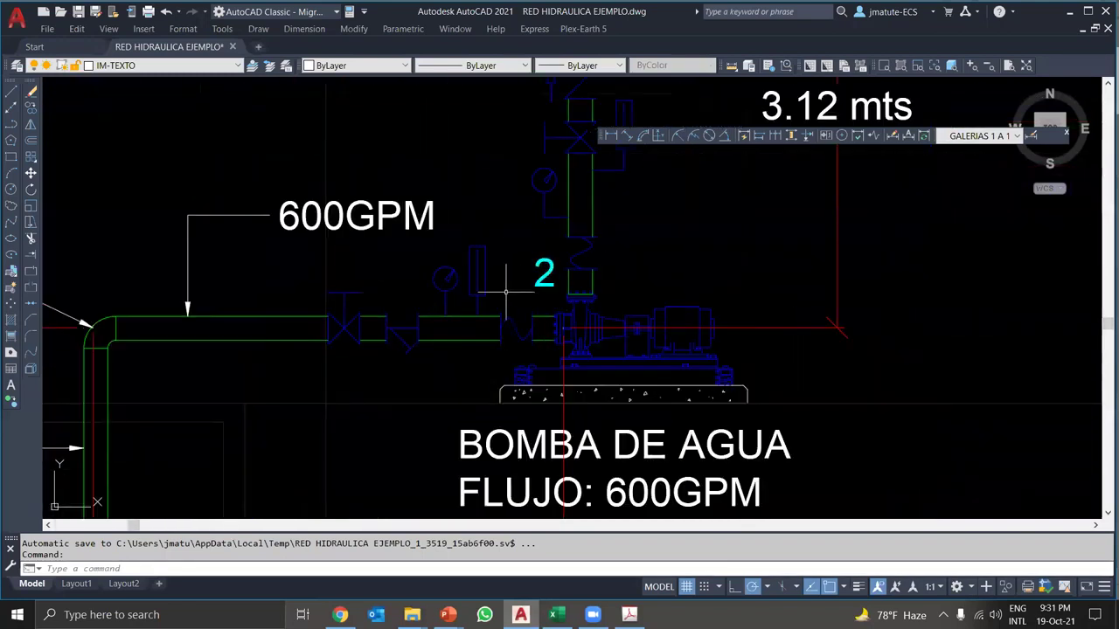
{"action": "scroll", "coordinate": [507, 314], "scroll_direction": "down", "scroll_amount": 5}
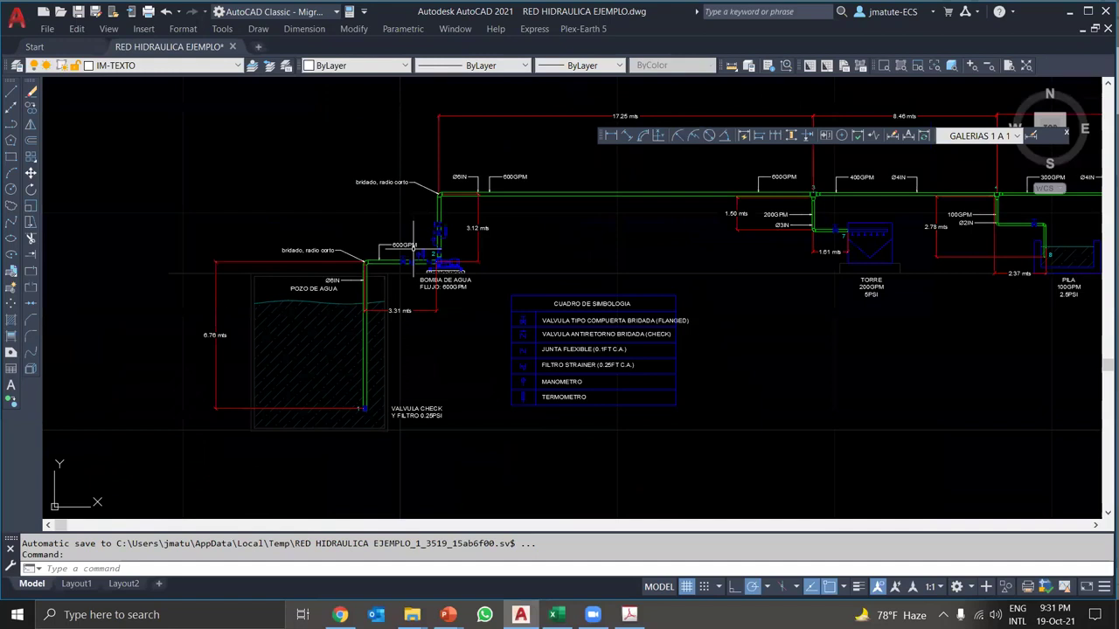
{"action": "scroll", "coordinate": [571, 370], "scroll_direction": "up", "scroll_amount": 5}
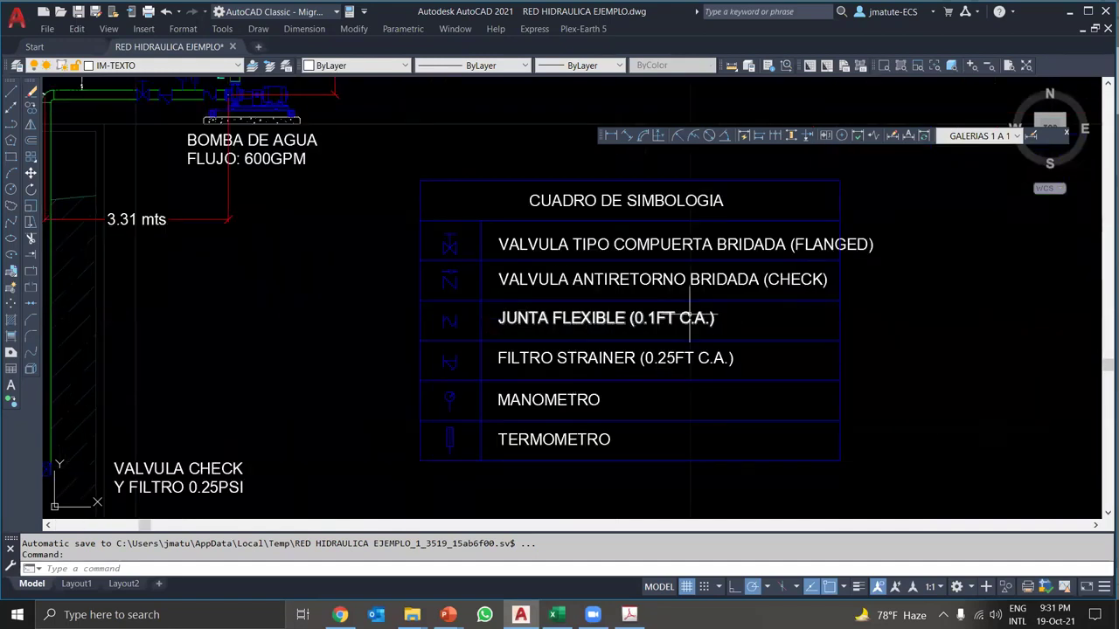
{"action": "scroll", "coordinate": [690, 319], "scroll_direction": "up", "scroll_amount": 2}
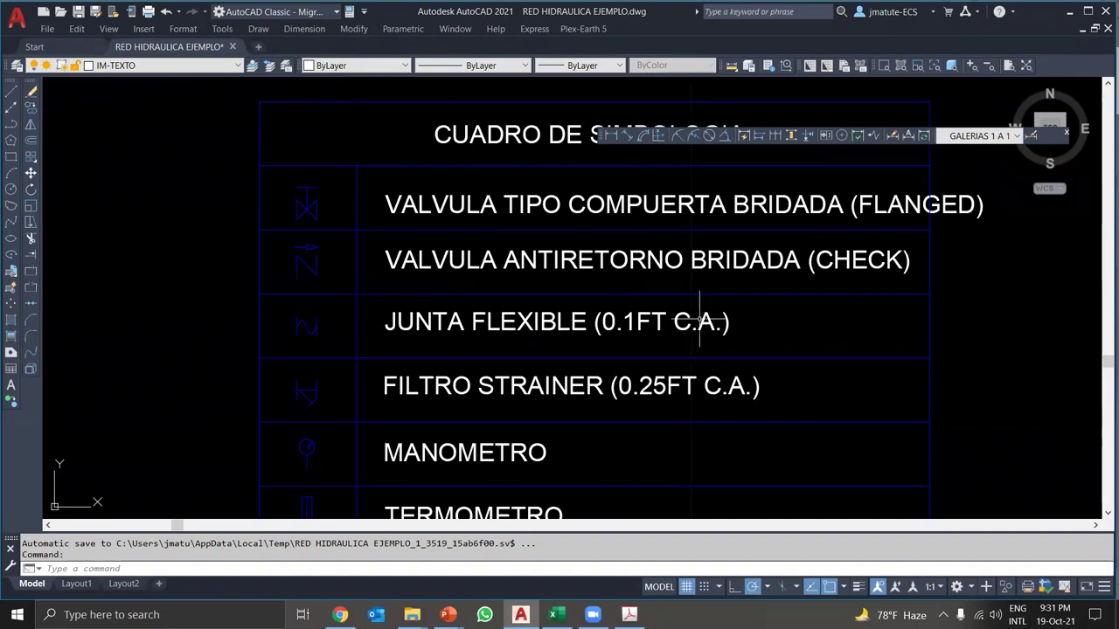
{"action": "left_click", "coordinate": [553, 615]}
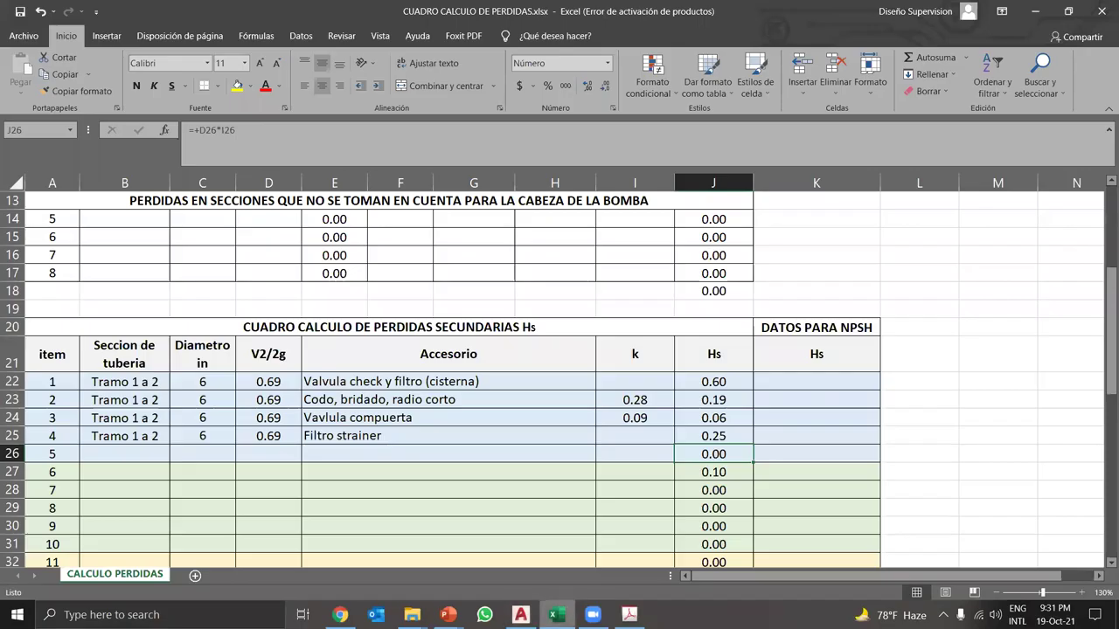
{"action": "left_click", "coordinate": [333, 453]}
{"action": "type", "text": "Junta flexible"}
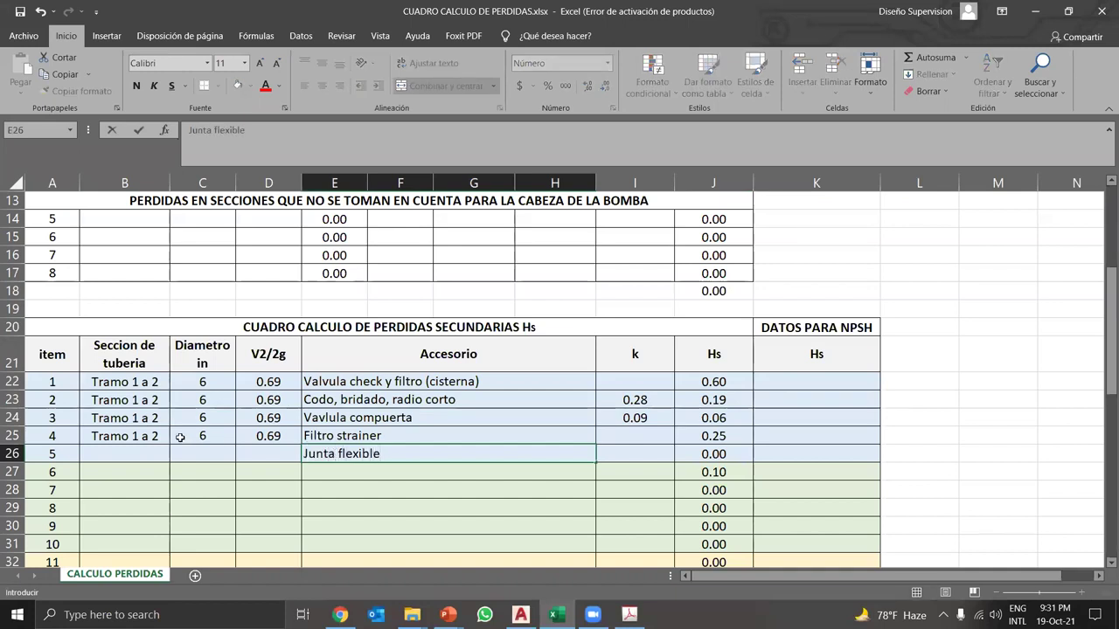
- Fill in item 5's pipe section as Tramo 1 a 2, its diameter as 6 and its V2/2g as 0.69
{"action": "left_click", "coordinate": [158, 435]}
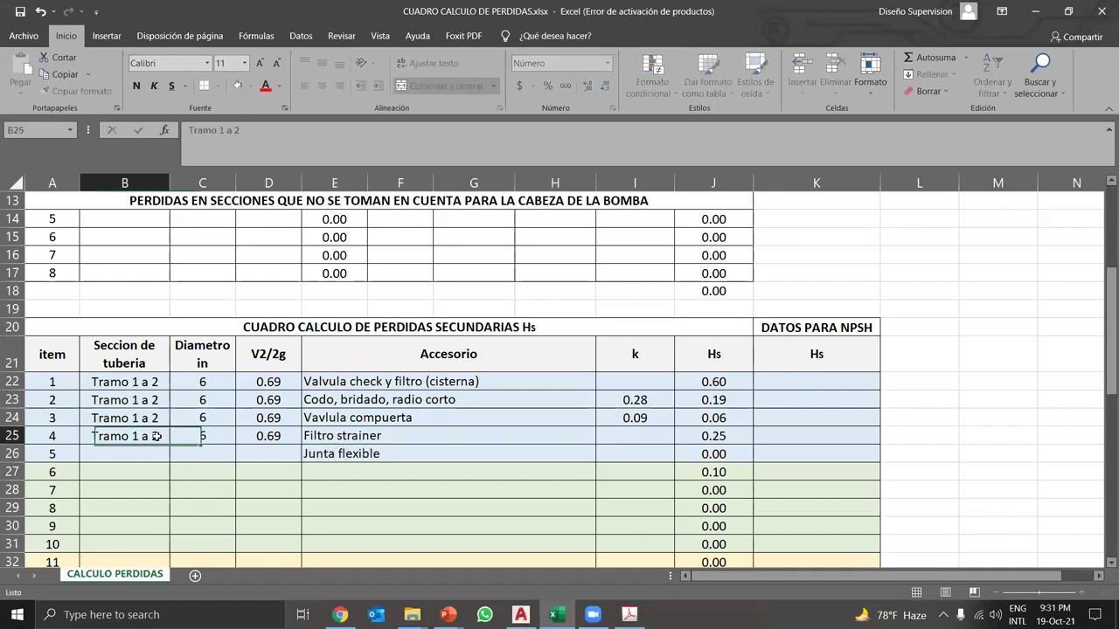
{"action": "left_click_drag", "start_coordinate": [170, 444], "coordinate": [161, 454]}
{"action": "double_click", "coordinate": [161, 454]}
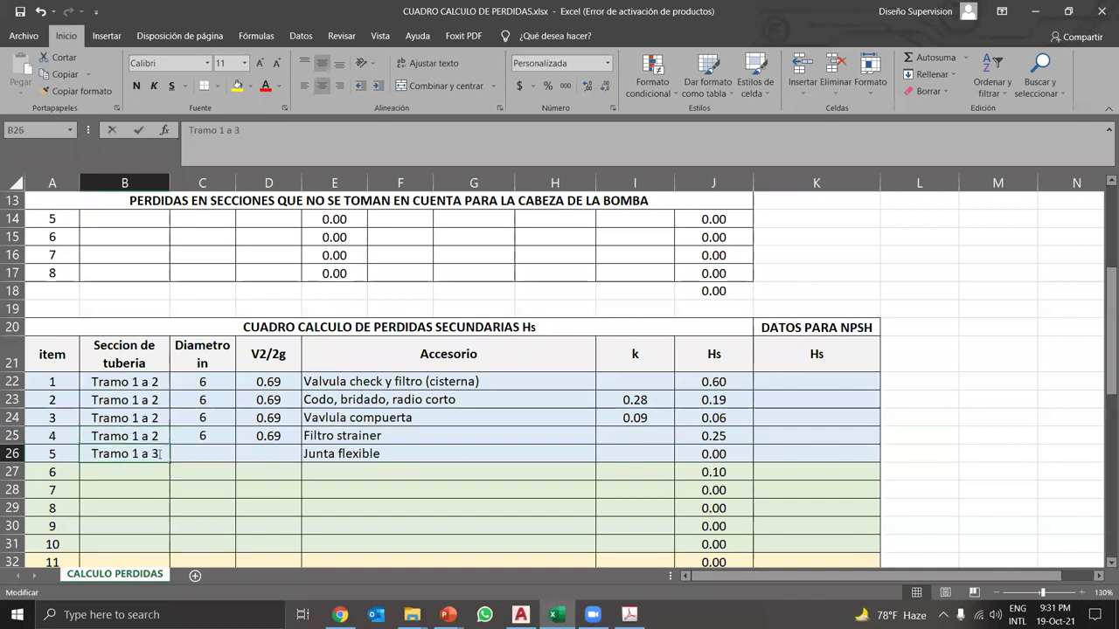
{"action": "double_click", "coordinate": [154, 454]}
{"action": "type", "text": "2"}
{"action": "left_click", "coordinate": [210, 452]}
{"action": "type", "text": "6"}
{"action": "left_click", "coordinate": [262, 435]}
{"action": "left_click_drag", "start_coordinate": [302, 445], "coordinate": [325, 466]}
- Recheck the flexible joint's loss in AutoCAD and set item 5's Hs to 0.1 in Excel
{"action": "left_click", "coordinate": [624, 453]}
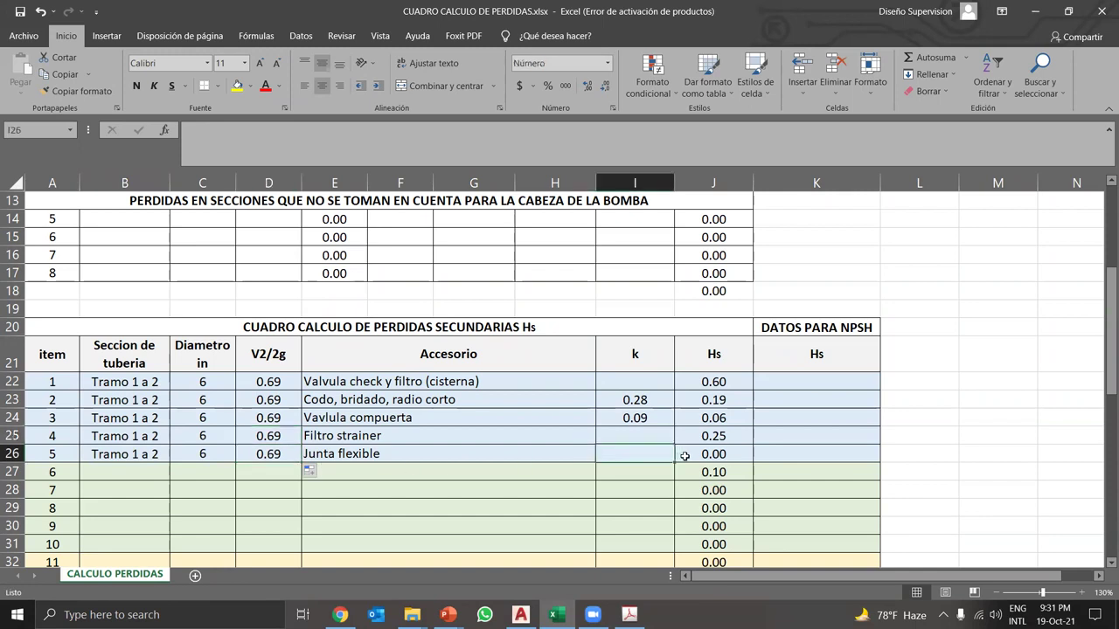
{"action": "left_click", "coordinate": [688, 455]}
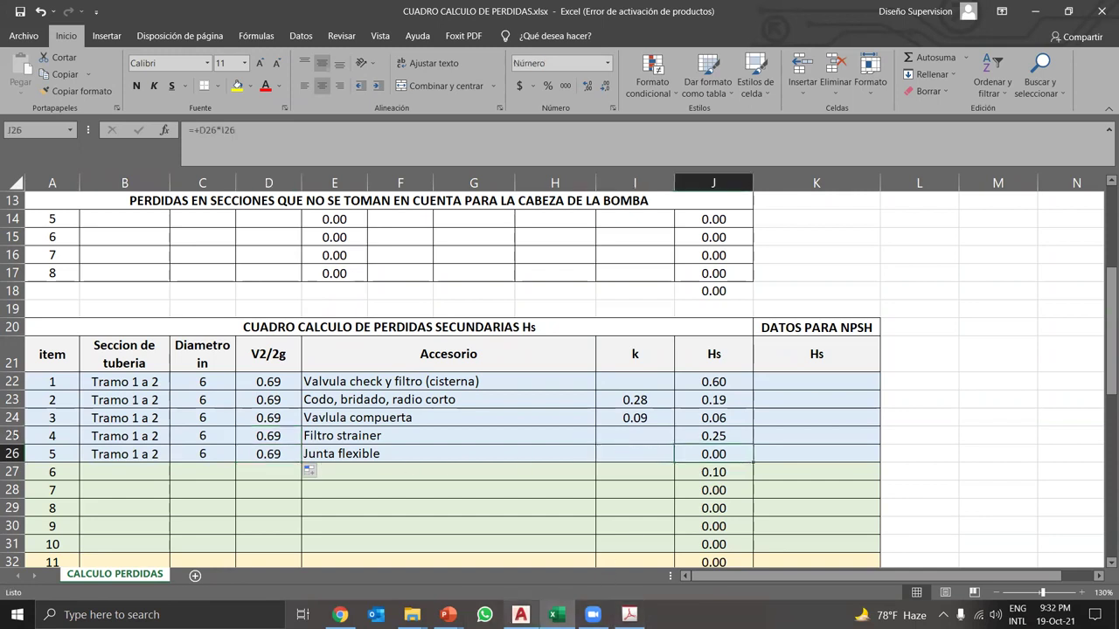
{"action": "left_click", "coordinate": [520, 615]}
{"action": "key", "text": "alt+Tab"}
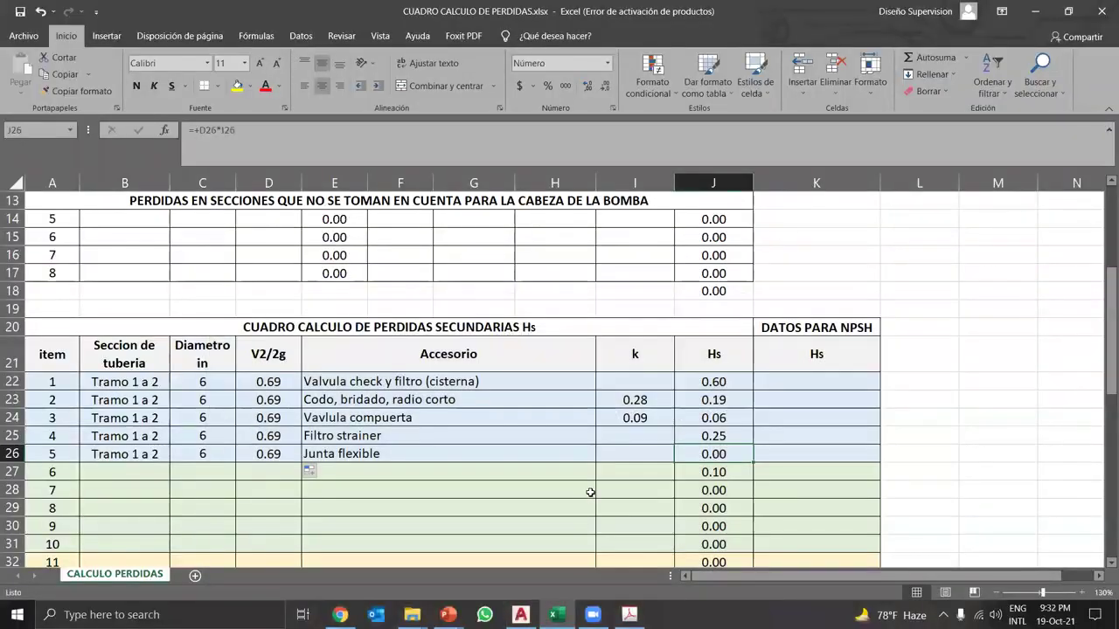
{"action": "type", "text": "0.1"}
{"action": "key", "text": "Return"}
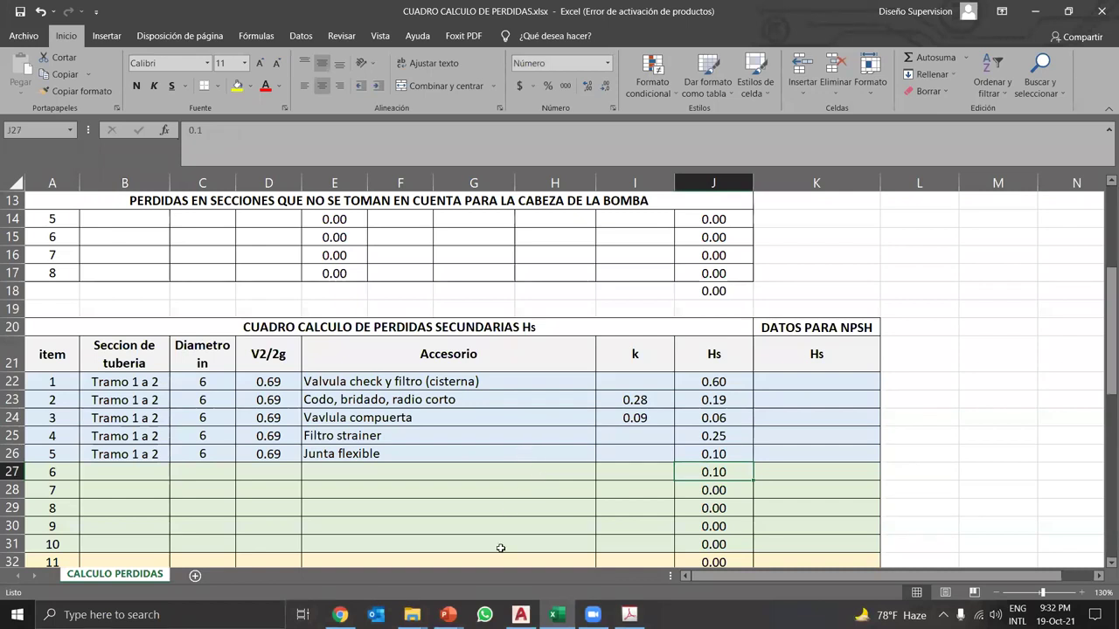
- Switch to AutoCAD to consult the hydraulic drawing for item 6's fitting
{"action": "left_click", "coordinate": [521, 614]}
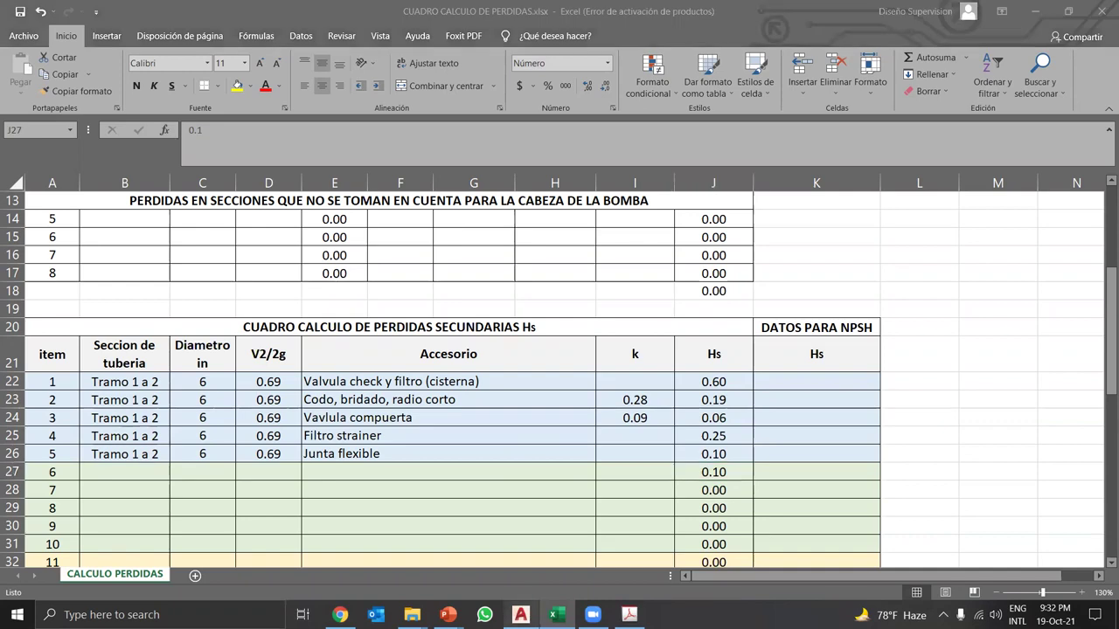
- Switch to the RED HIDRAULICA EJEMPLO drawing in AutoCAD and examine the fittings on the suction line between the well and the pump
{"action": "scroll", "coordinate": [456, 347], "scroll_direction": "down", "scroll_amount": 5}
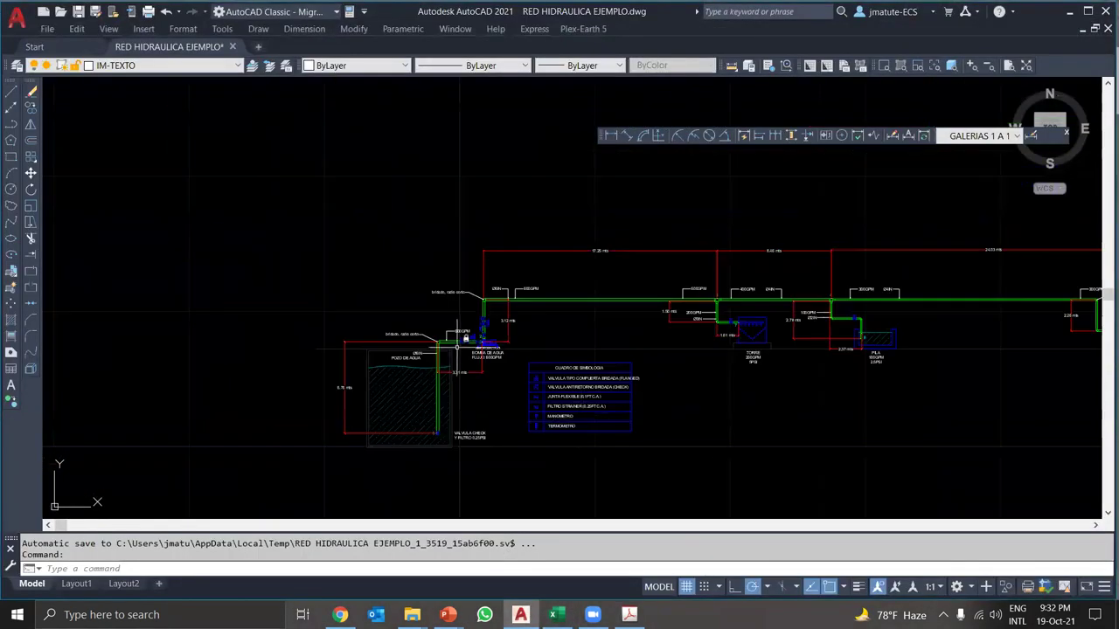
{"action": "scroll", "coordinate": [457, 347], "scroll_direction": "up", "scroll_amount": 8}
{"action": "scroll", "coordinate": [512, 320], "scroll_direction": "up", "scroll_amount": 4}
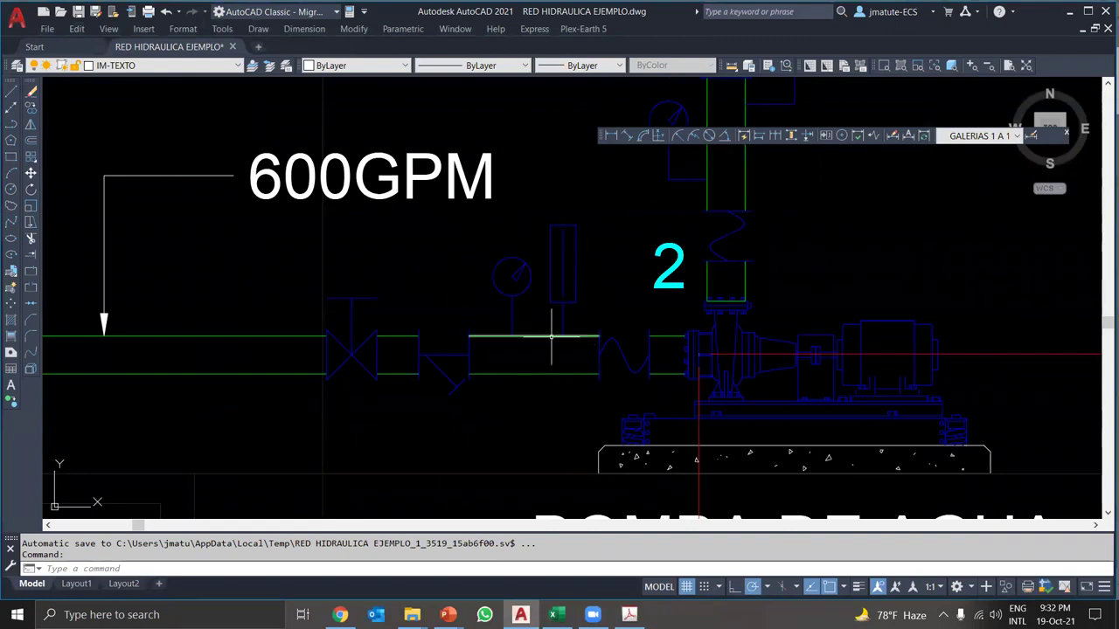
{"action": "scroll", "coordinate": [547, 363], "scroll_direction": "up", "scroll_amount": 4}
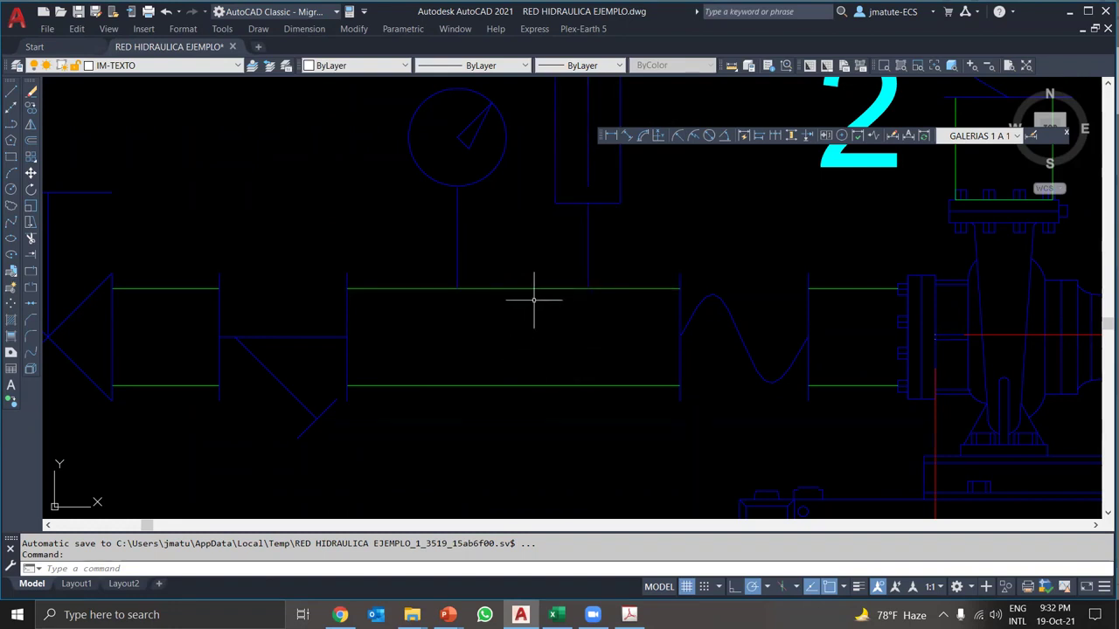
{"action": "scroll", "coordinate": [554, 238], "scroll_direction": "down", "scroll_amount": 5}
{"action": "scroll", "coordinate": [568, 252], "scroll_direction": "down", "scroll_amount": 6}
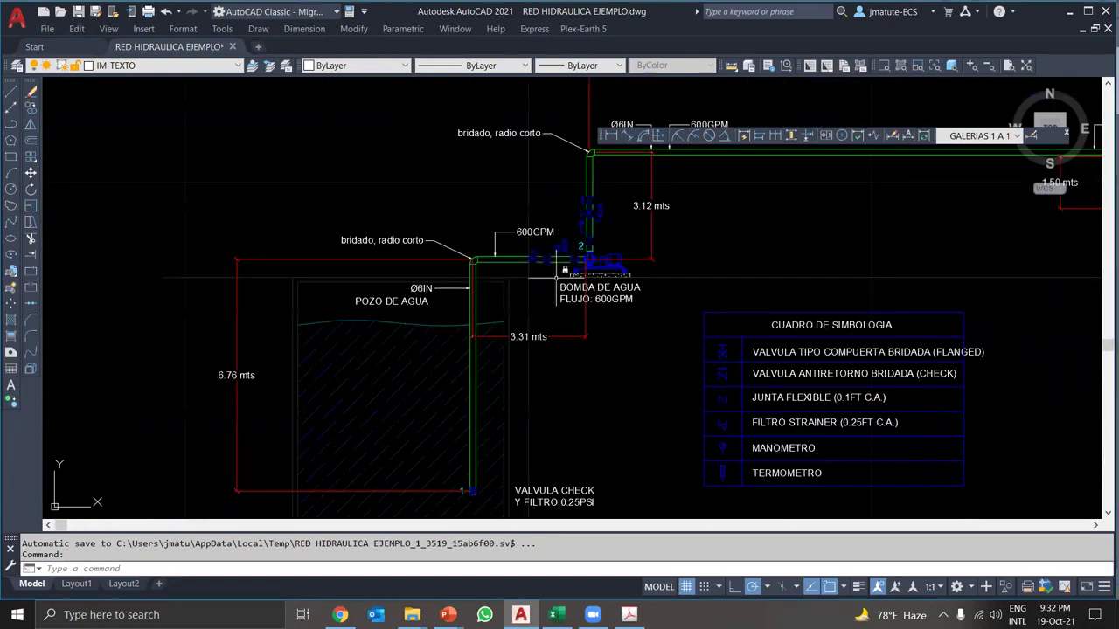
{"action": "scroll", "coordinate": [564, 254], "scroll_direction": "up", "scroll_amount": 4}
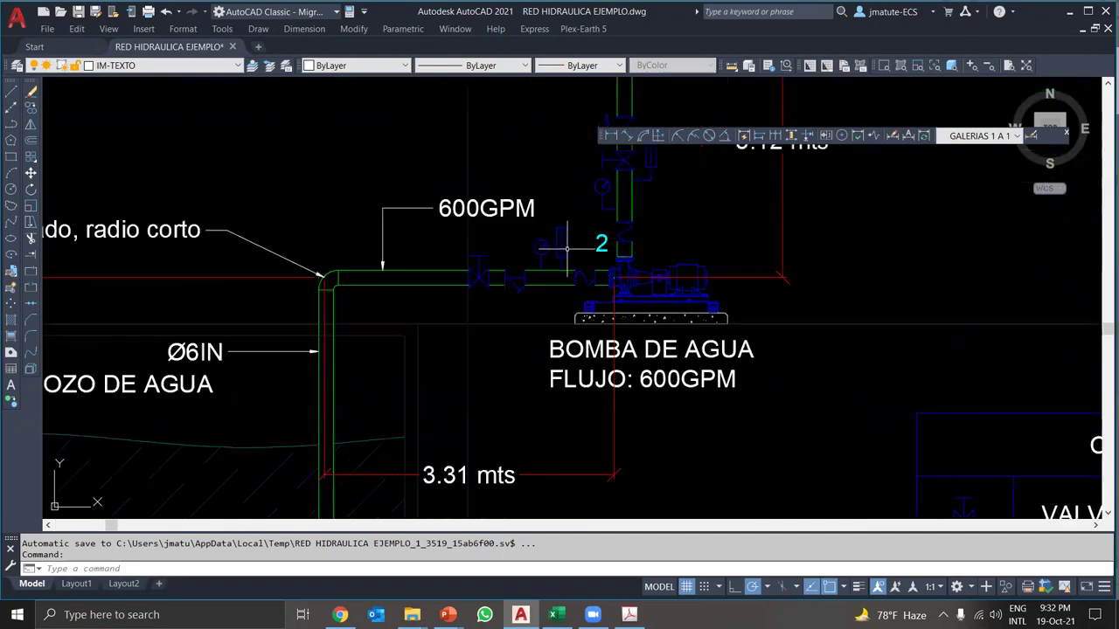
{"action": "scroll", "coordinate": [574, 382], "scroll_direction": "down", "scroll_amount": 3}
- Return to the Excel loss workbook and fill the Hs formula from J29 up through J27, replacing the leftover value for item 6
{"action": "left_click", "coordinate": [553, 615]}
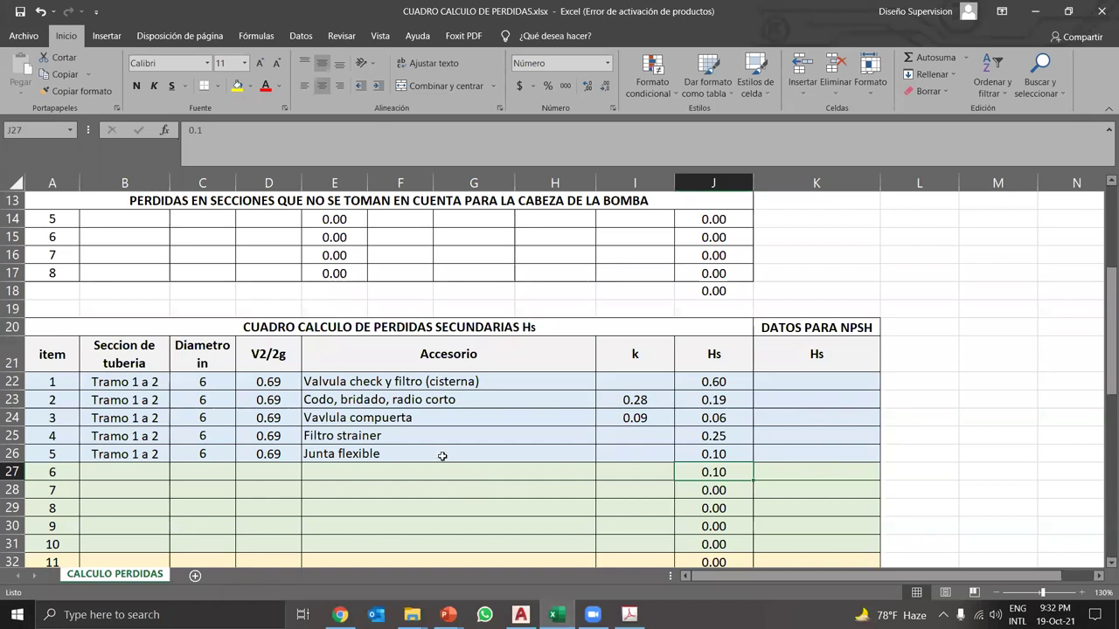
{"action": "scroll", "coordinate": [443, 456], "scroll_direction": "down", "scroll_amount": 1}
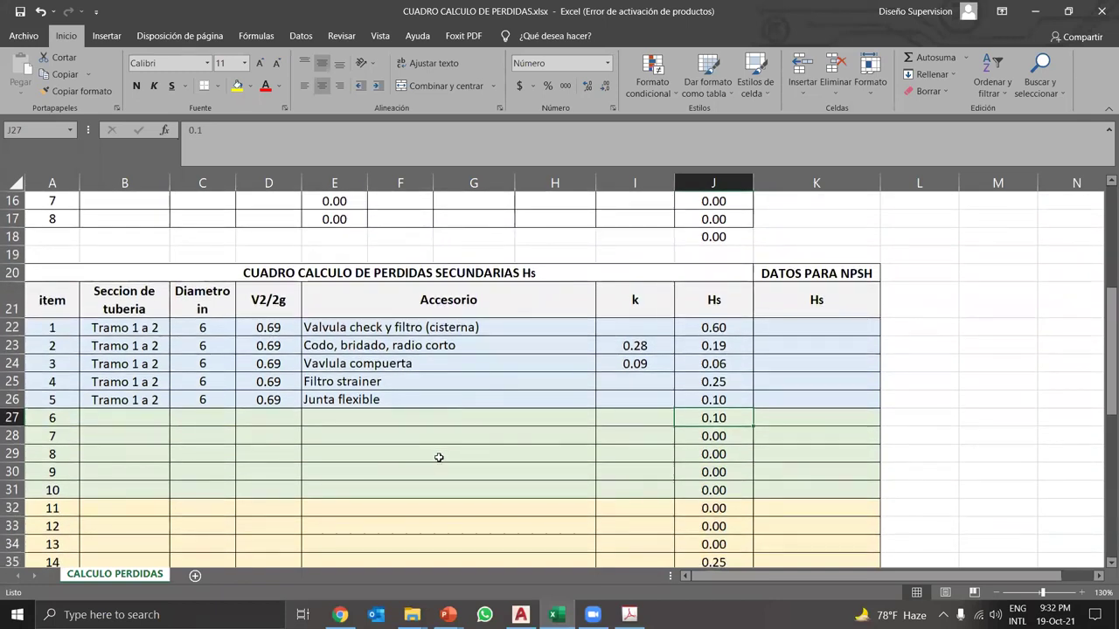
{"action": "type", "text": "0"}
{"action": "key", "text": "Return"}
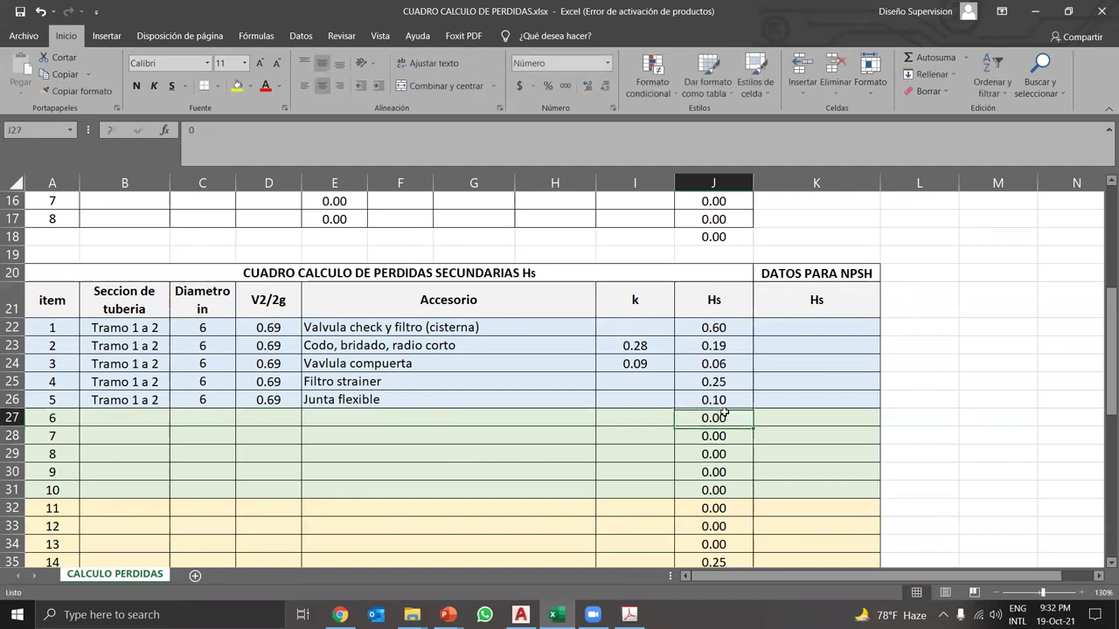
{"action": "left_click", "coordinate": [722, 454]}
{"action": "key", "text": "shift+Up"}
{"action": "key", "text": "shift+Up"}
{"action": "scroll", "coordinate": [682, 496], "scroll_direction": "down", "scroll_amount": 1}
{"action": "key", "text": "ctrl+v"}
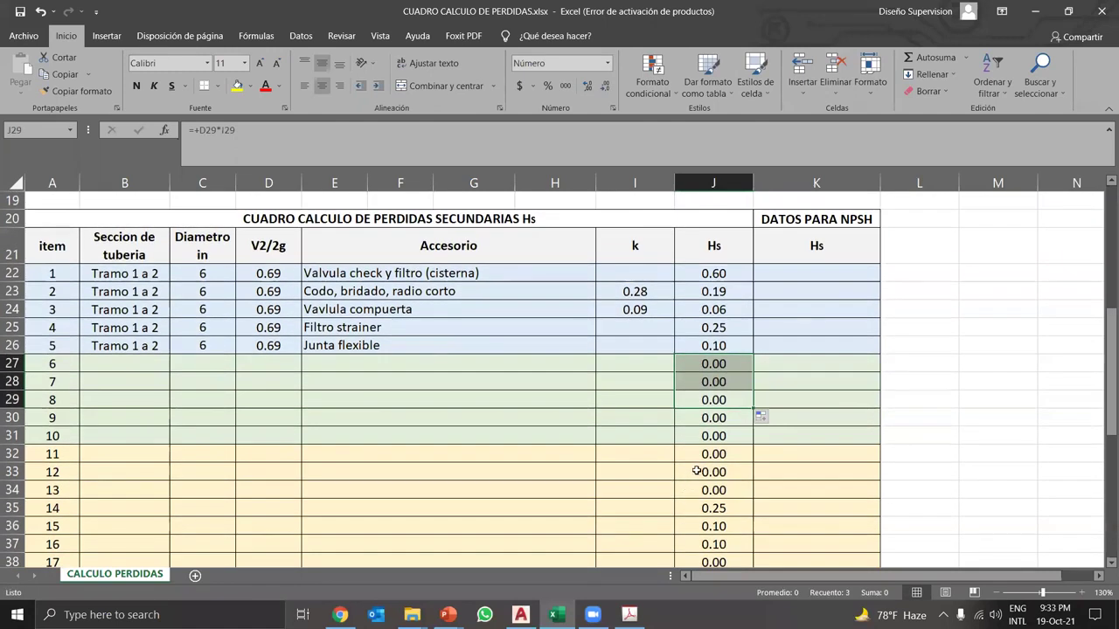
- Fill the Hs formula from J33 down to J40 to replace the leftover values in the secondary losses table
{"action": "left_click", "coordinate": [715, 471]}
{"action": "key", "text": "shift+Up"}
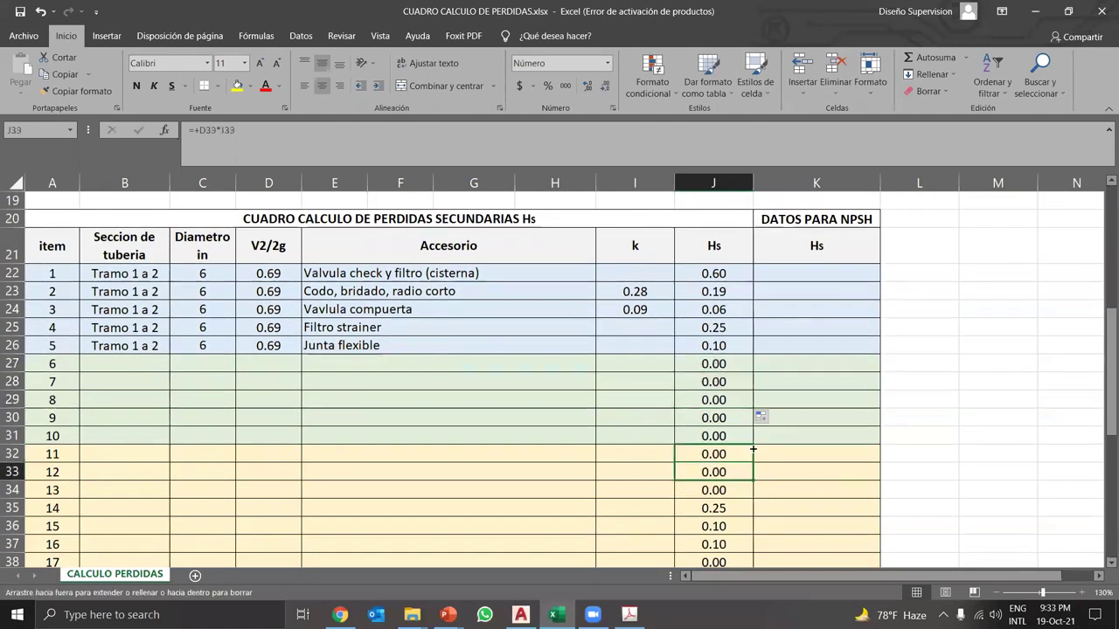
{"action": "scroll", "coordinate": [737, 357], "scroll_direction": "down", "scroll_amount": 2}
{"action": "key", "text": "shift+Down"}
{"action": "left_click_drag", "start_coordinate": [753, 355], "coordinate": [750, 479]}
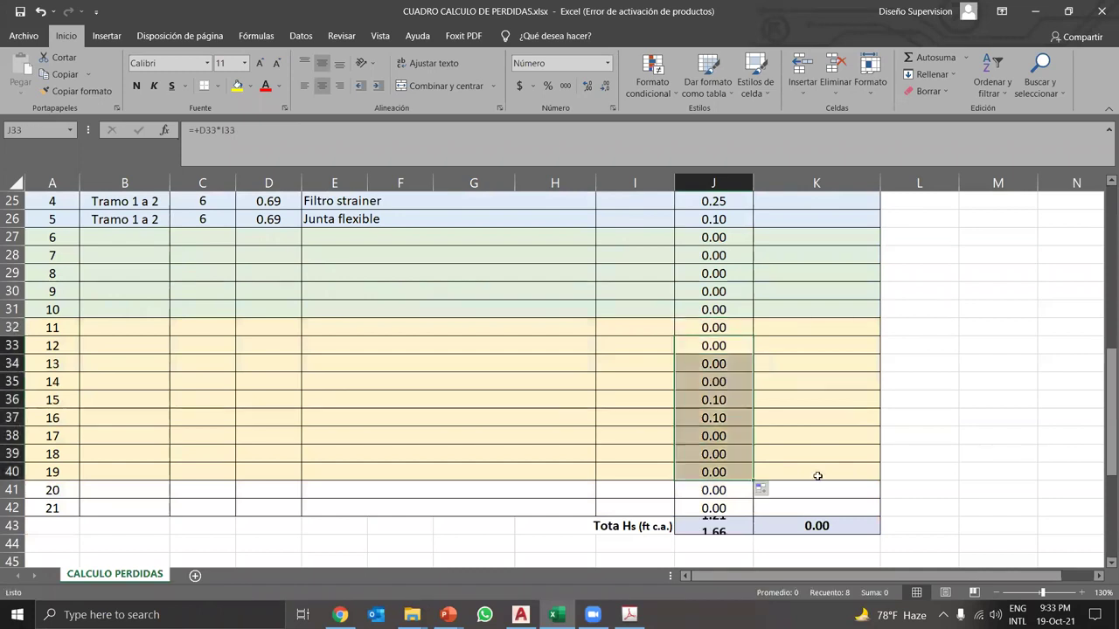
{"action": "left_click", "coordinate": [981, 503]}
- Review the secondary loss total in J43, the primary loss total in J11 and the overall loss total in J55
{"action": "scroll", "coordinate": [629, 447], "scroll_direction": "up", "scroll_amount": 3}
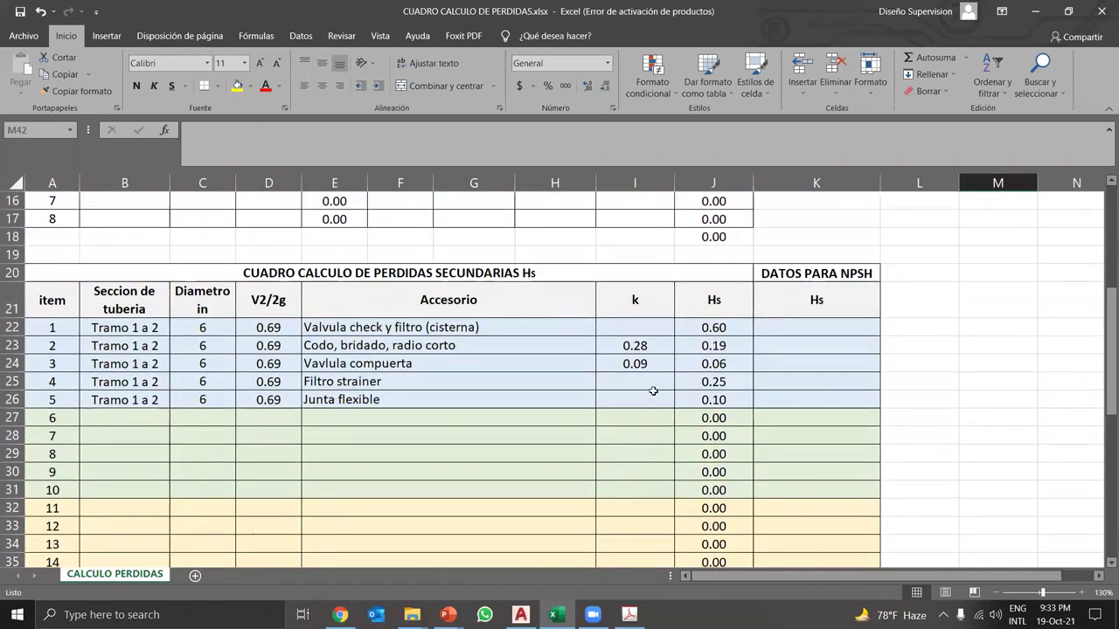
{"action": "scroll", "coordinate": [684, 419], "scroll_direction": "down", "scroll_amount": 5}
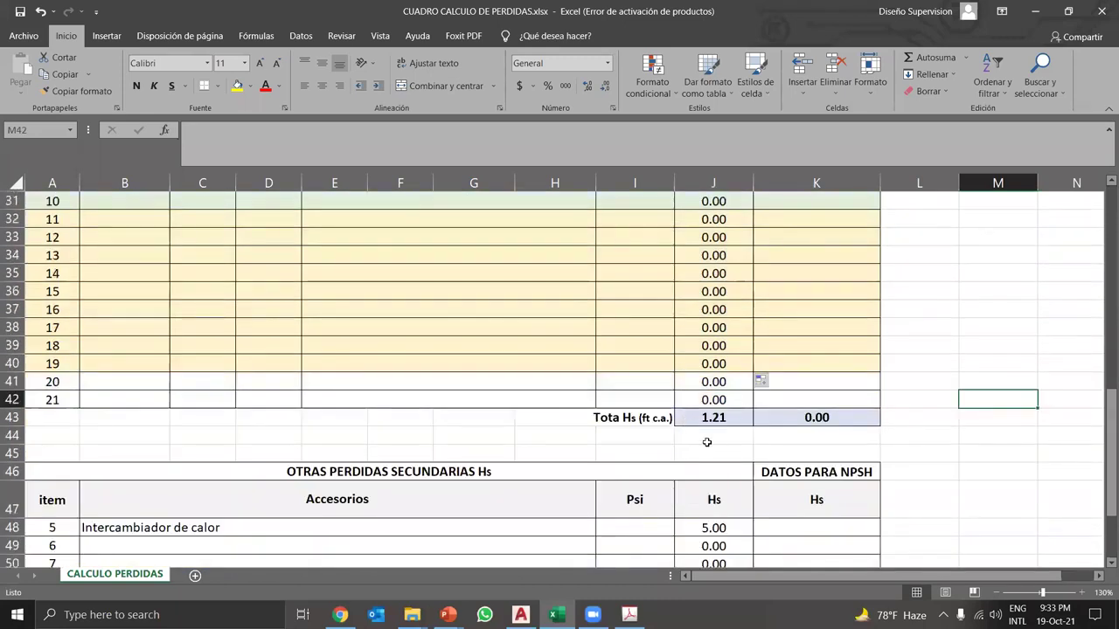
{"action": "left_click", "coordinate": [714, 418]}
{"action": "scroll", "coordinate": [597, 394], "scroll_direction": "up", "scroll_amount": 6}
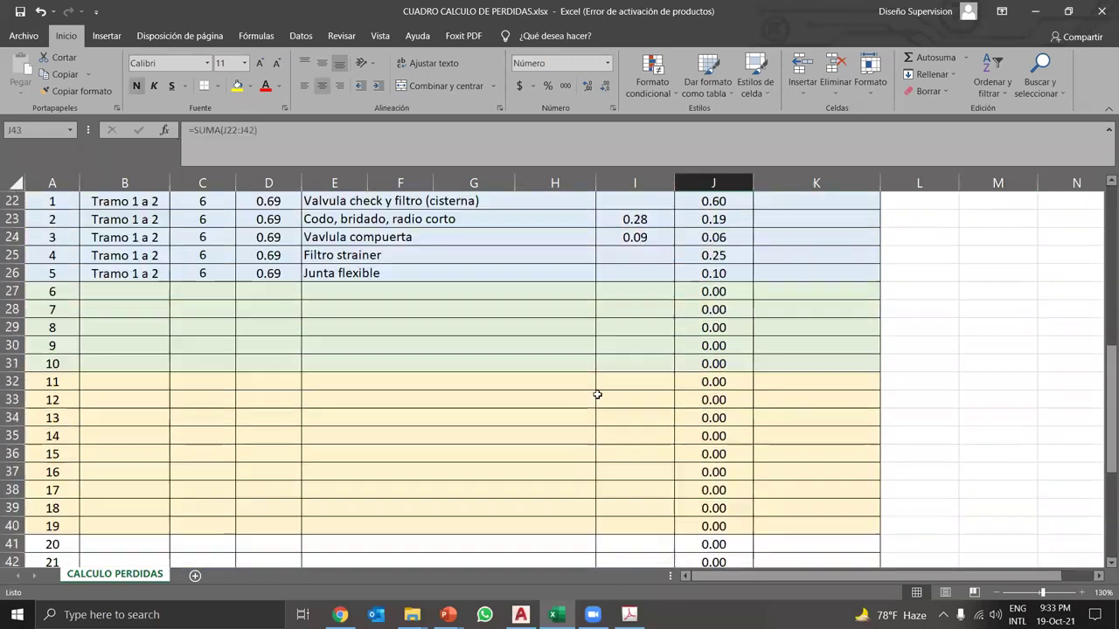
{"action": "scroll", "coordinate": [597, 394], "scroll_direction": "up", "scroll_amount": 4}
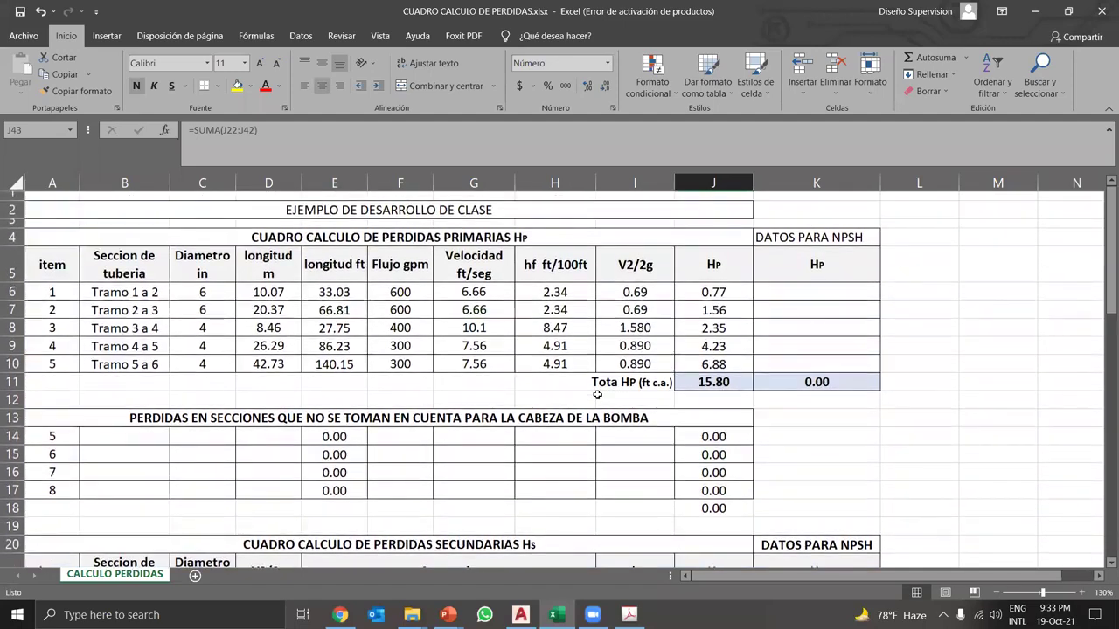
{"action": "left_click", "coordinate": [695, 382]}
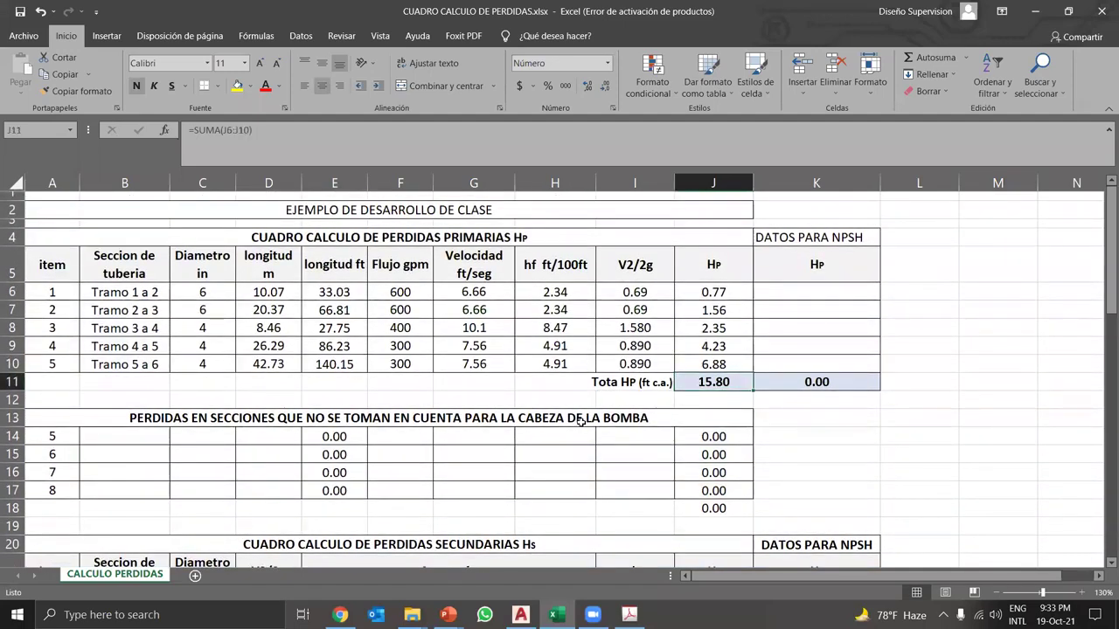
{"action": "scroll", "coordinate": [621, 394], "scroll_direction": "down", "scroll_amount": 4}
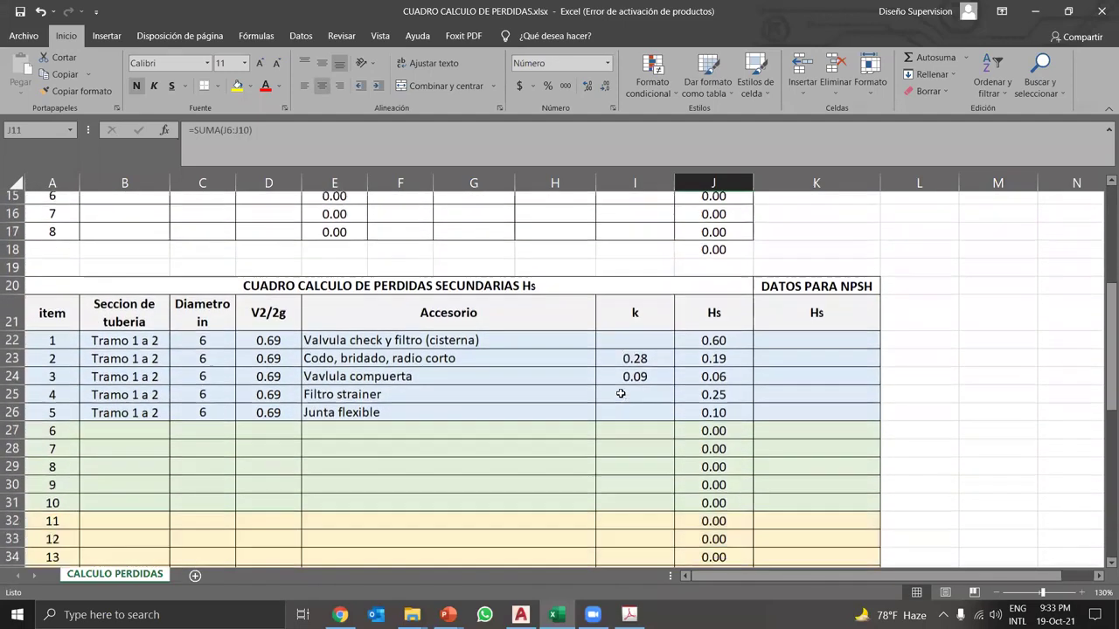
{"action": "scroll", "coordinate": [621, 394], "scroll_direction": "down", "scroll_amount": 6}
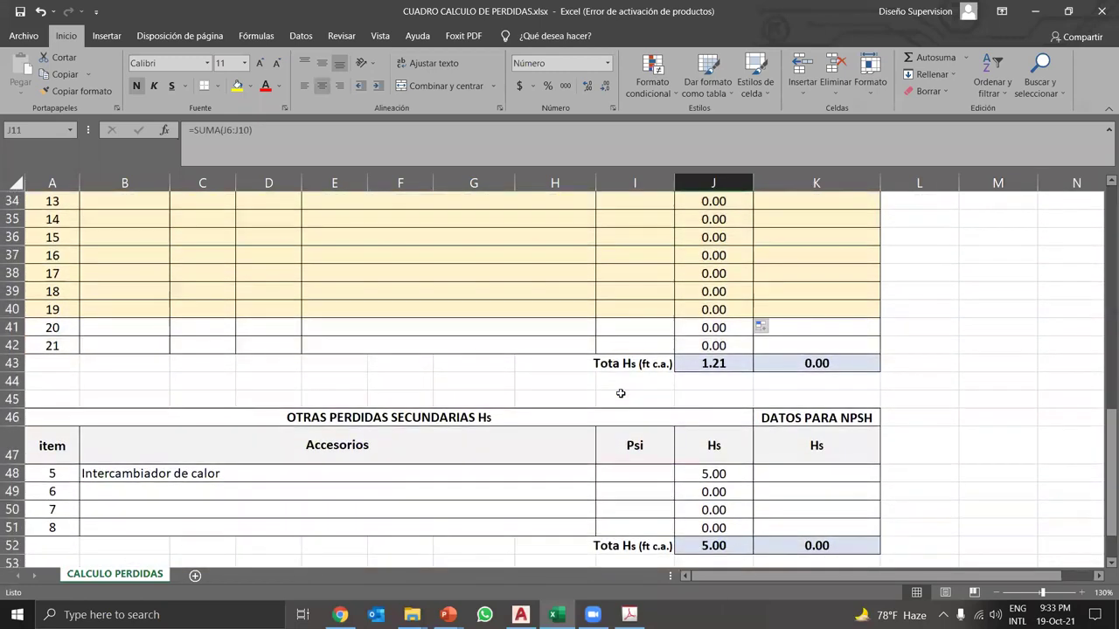
{"action": "scroll", "coordinate": [621, 395], "scroll_direction": "up", "scroll_amount": 3}
{"action": "scroll", "coordinate": [620, 394], "scroll_direction": "down", "scroll_amount": 3}
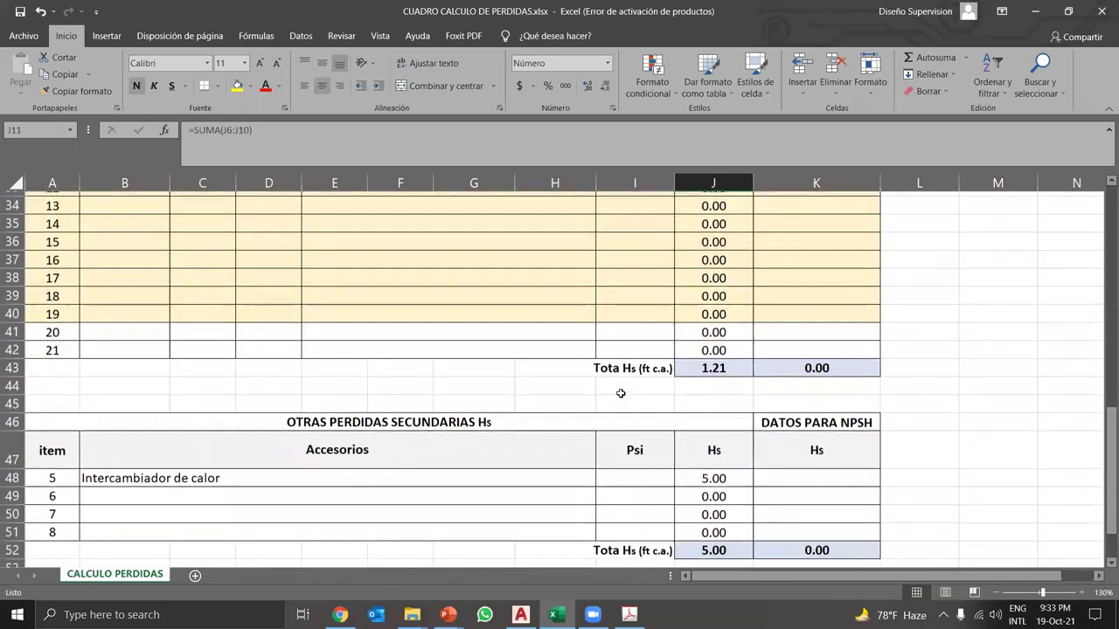
{"action": "scroll", "coordinate": [620, 394], "scroll_direction": "down", "scroll_amount": 3}
{"action": "left_click", "coordinate": [708, 439]}
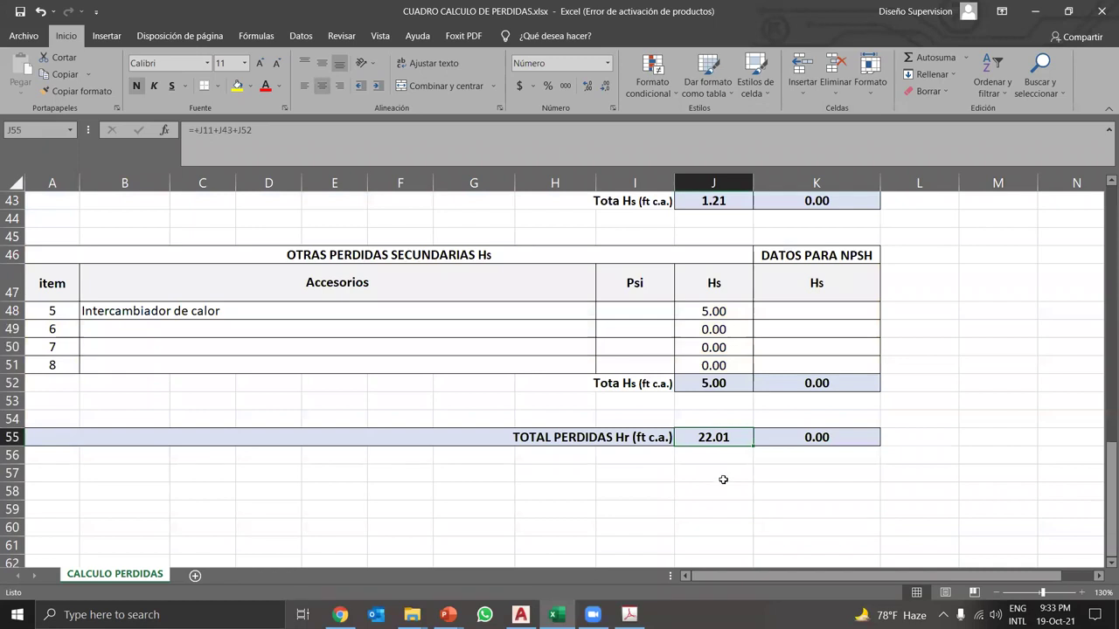
- Set Hs to 0 for the Intercambiador de calor row under OTRAS PERDIDAS SECUNDARIAS and delete its accessory name
{"action": "left_click", "coordinate": [188, 311]}
{"action": "left_click", "coordinate": [695, 310]}
{"action": "type", "text": "0"}
{"action": "key", "text": "Return"}
{"action": "left_click", "coordinate": [237, 306]}
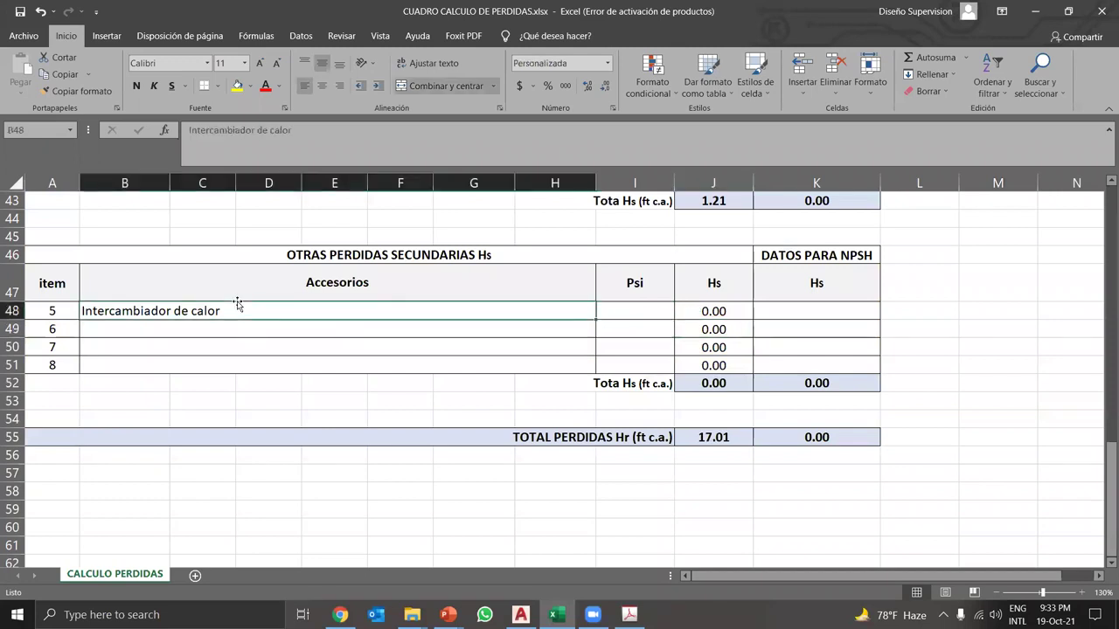
{"action": "key", "text": "Delete"}
{"action": "left_click", "coordinate": [778, 496]}
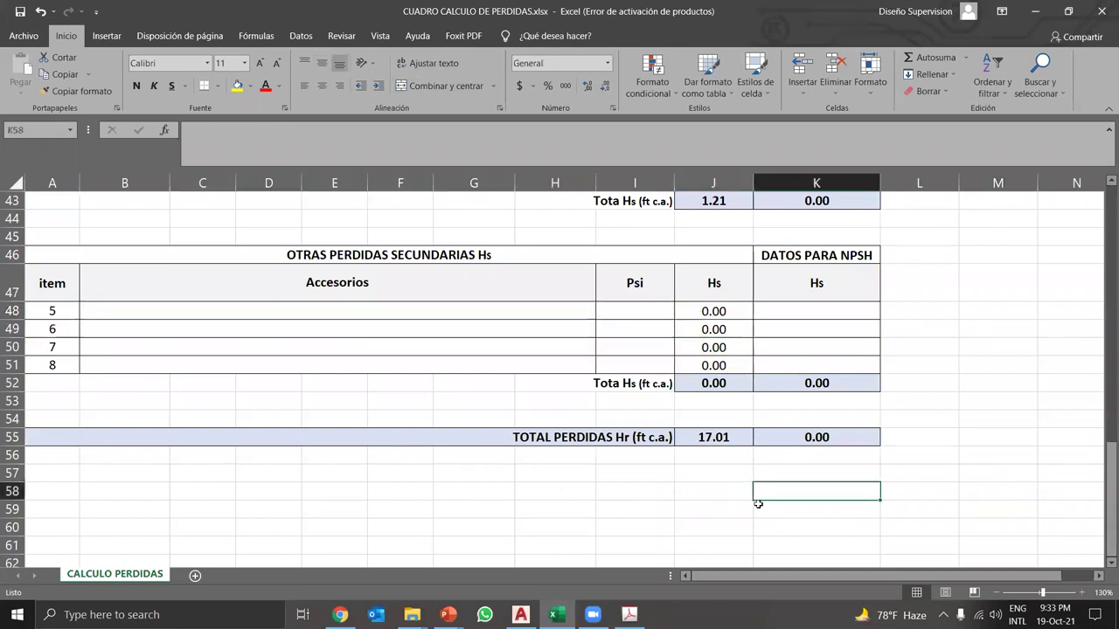
- Record the value 17.01 in J56, directly below the TOTAL PERDIDAS Hr figure
{"action": "left_click", "coordinate": [701, 439]}
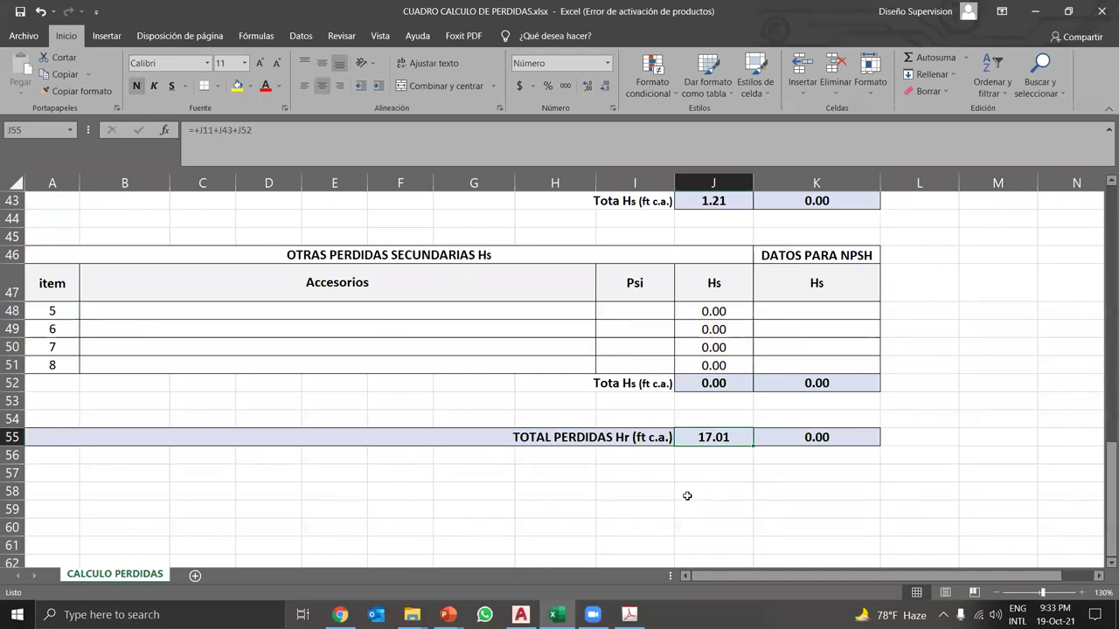
{"action": "left_click", "coordinate": [702, 454]}
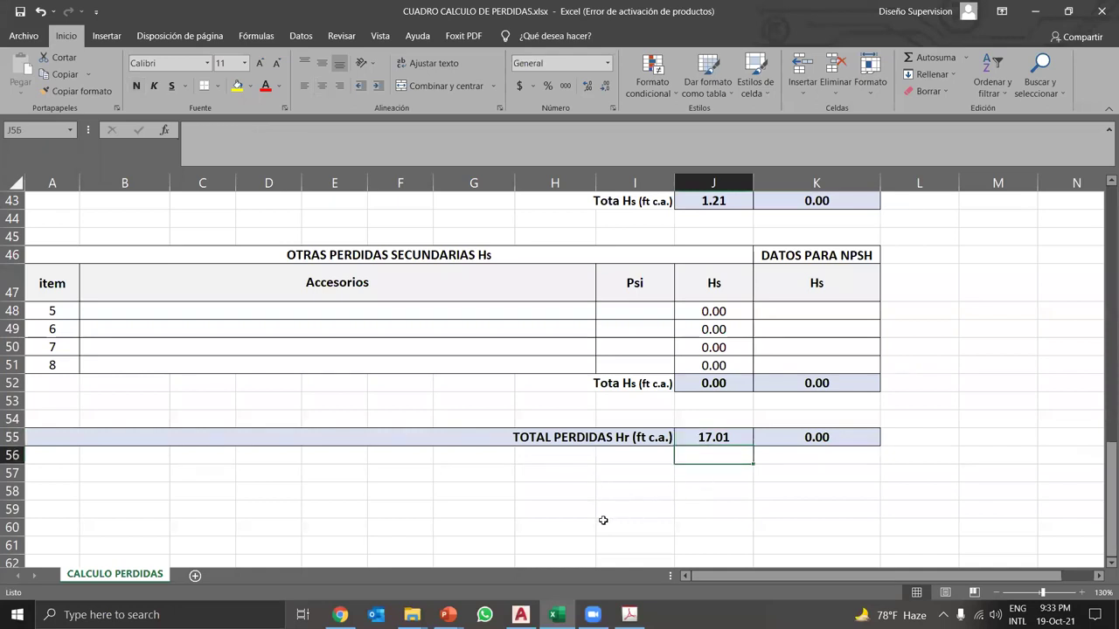
{"action": "type", "text": "17"}
{"action": "key", "text": "Return"}
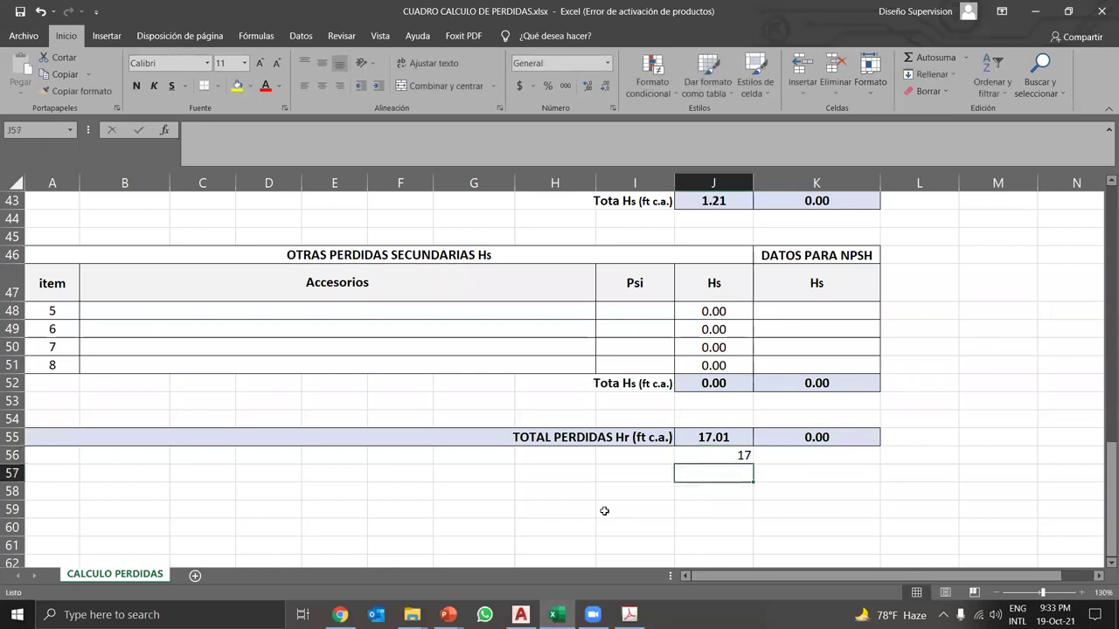
{"action": "left_click", "coordinate": [698, 452]}
{"action": "double_click", "coordinate": [697, 453]}
{"action": "type", "text": ".01"}
{"action": "key", "text": "Return"}
{"action": "left_click", "coordinate": [698, 452]}
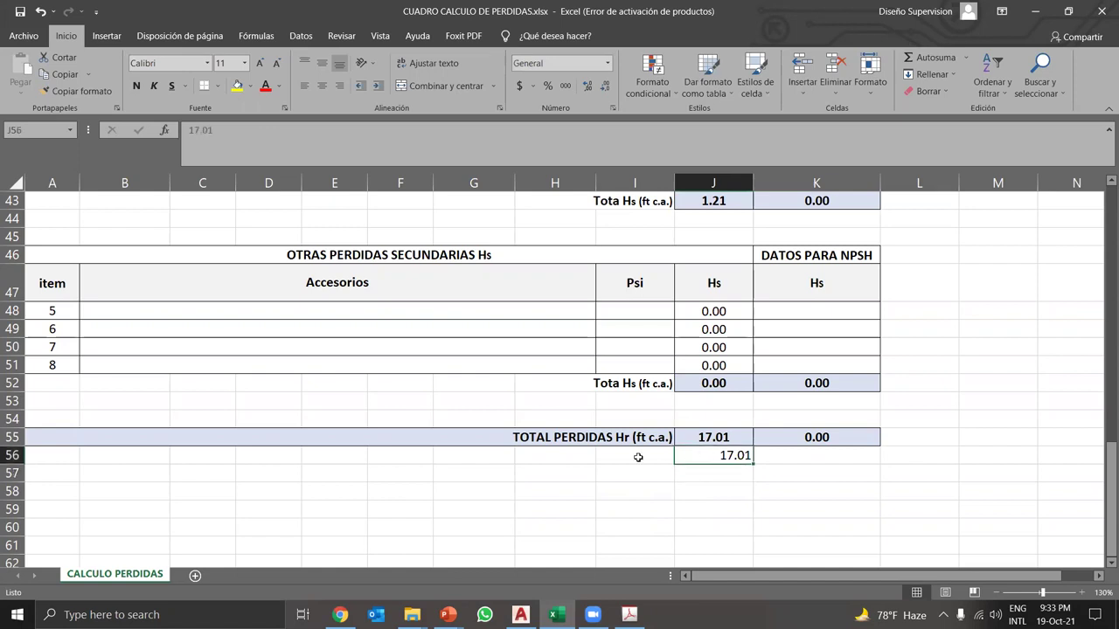
- Switch to the AutoCAD drawing and examine the pump discharge pipe from point 2 towards point 3 and its fittings
{"action": "mouse_move", "coordinate": [563, 611]}
{"action": "left_click", "coordinate": [520, 614]}
{"action": "scroll", "coordinate": [379, 406], "scroll_direction": "down", "scroll_amount": 2}
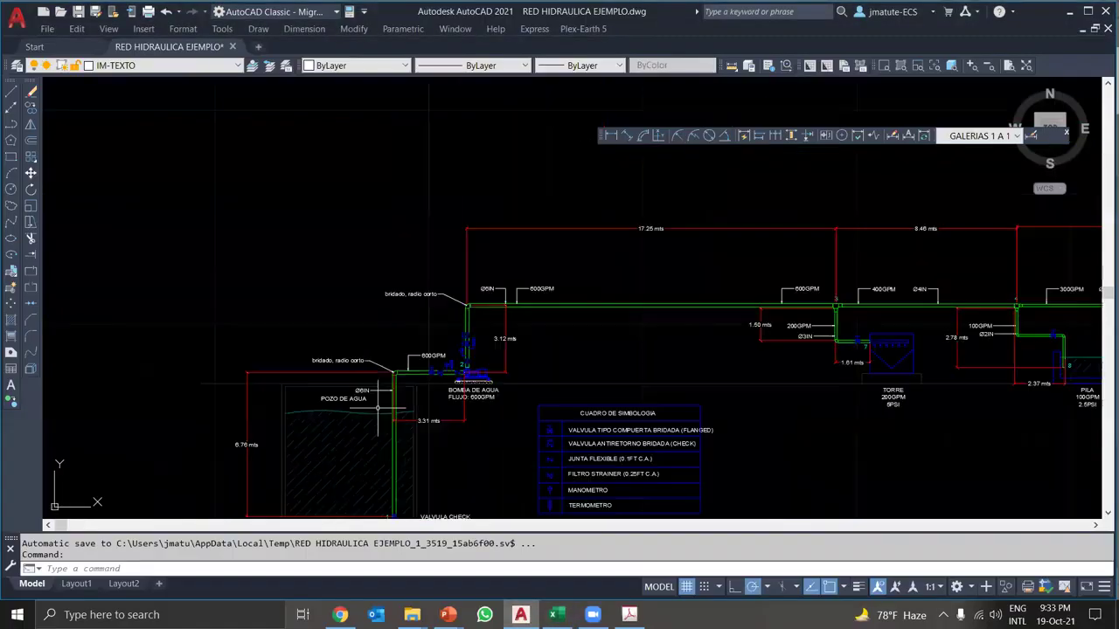
{"action": "scroll", "coordinate": [378, 407], "scroll_direction": "down", "scroll_amount": 1}
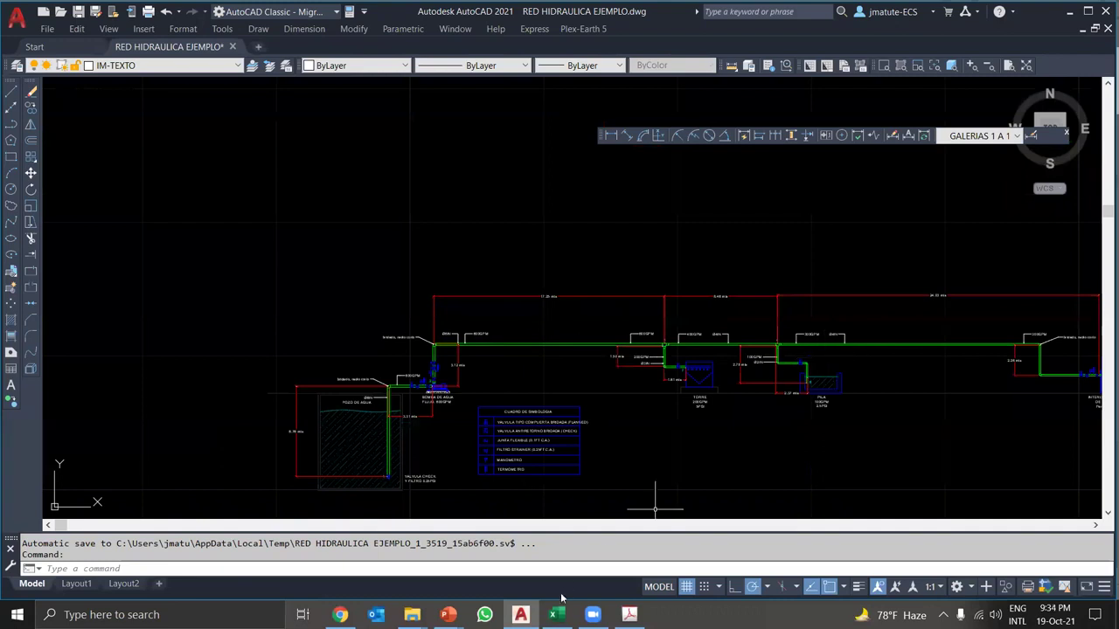
{"action": "mouse_move", "coordinate": [554, 612]}
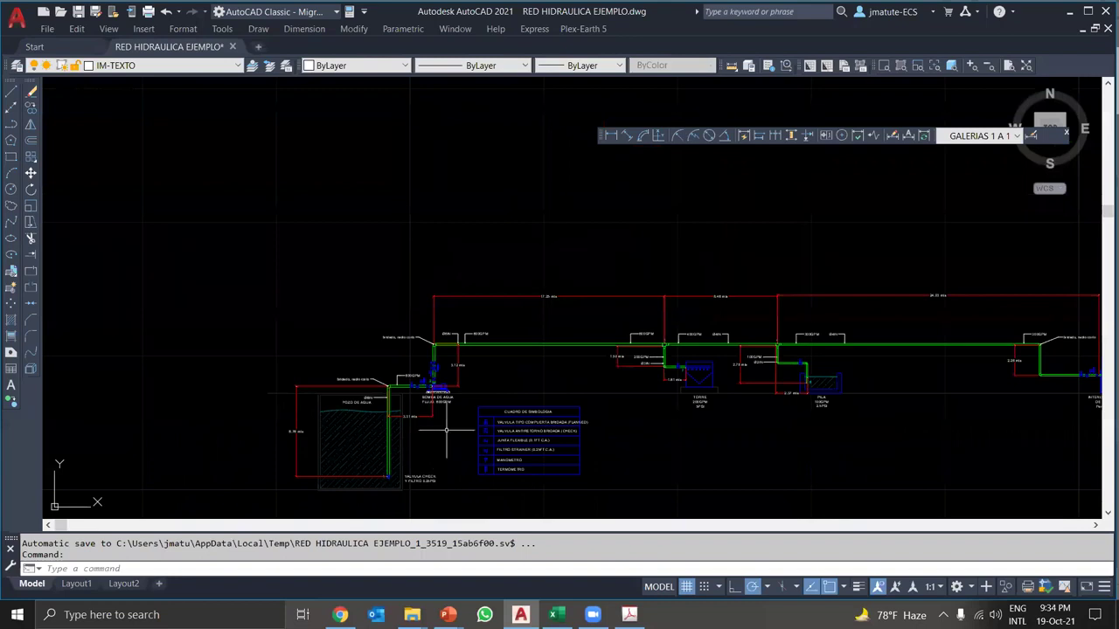
{"action": "scroll", "coordinate": [505, 378], "scroll_direction": "up", "scroll_amount": 4}
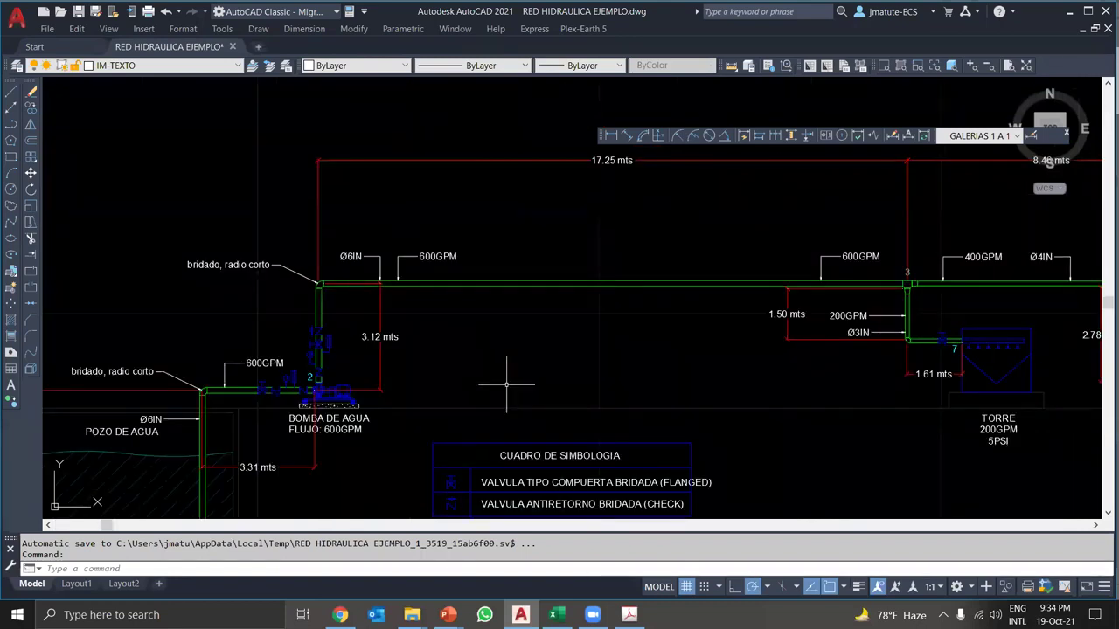
{"action": "scroll", "coordinate": [327, 385], "scroll_direction": "up", "scroll_amount": 4}
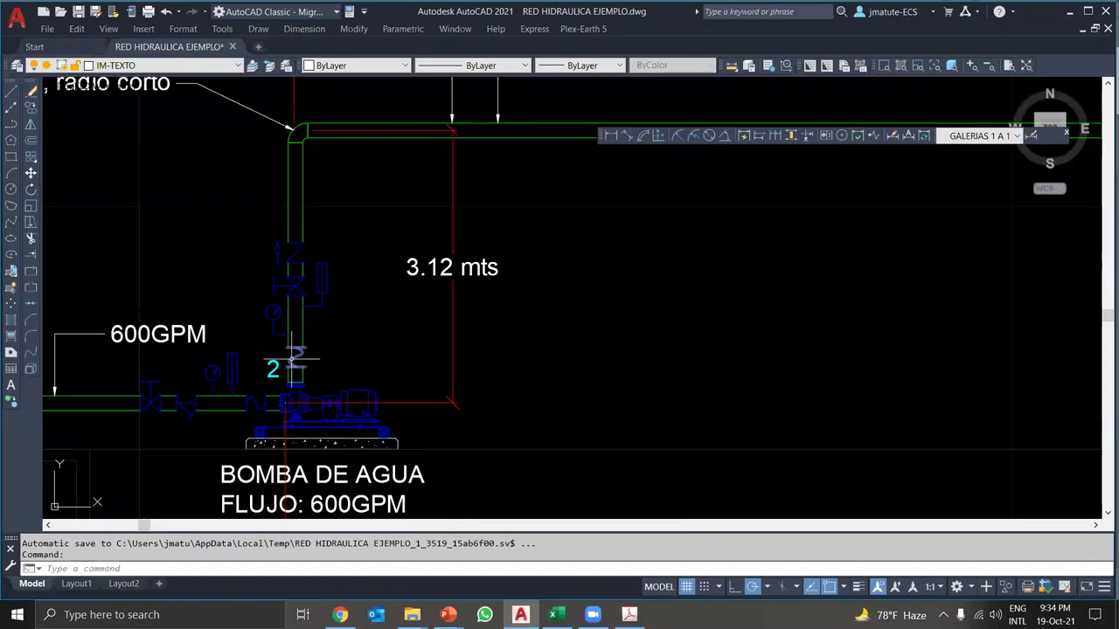
- Switch to the Excel loss workbook and enter Tramo 2 a 3 as the pipe section of item 6 in the secondary loss table
{"action": "left_click", "coordinate": [555, 615]}
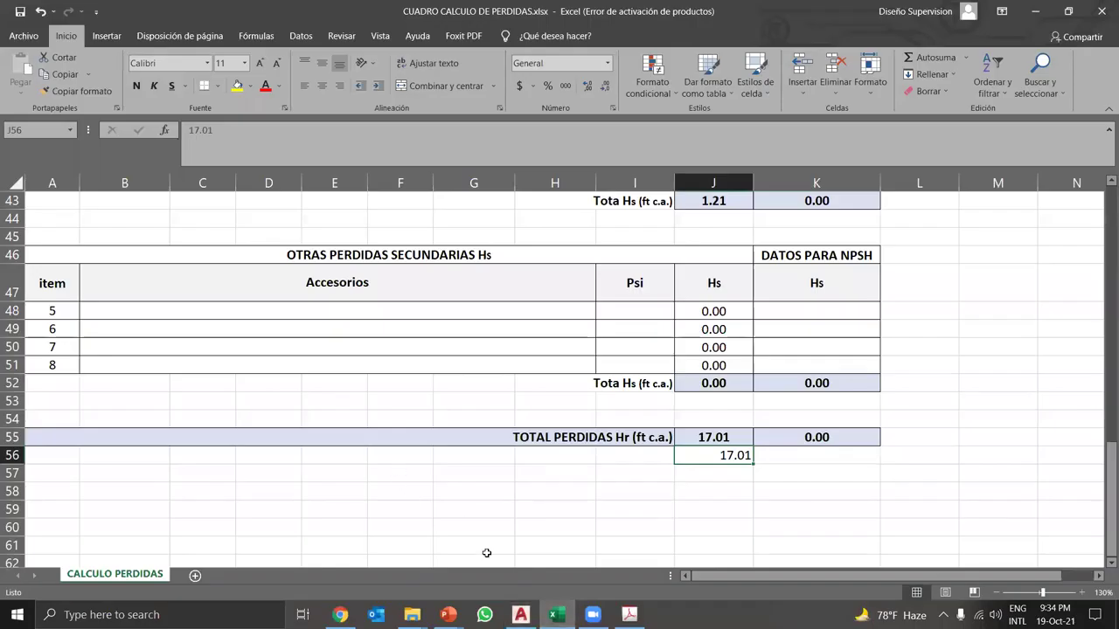
{"action": "scroll", "coordinate": [359, 383], "scroll_direction": "up", "scroll_amount": 12}
{"action": "scroll", "coordinate": [358, 383], "scroll_direction": "down", "scroll_amount": 4}
{"action": "scroll", "coordinate": [358, 383], "scroll_direction": "up", "scroll_amount": 4}
{"action": "scroll", "coordinate": [262, 410], "scroll_direction": "down", "scroll_amount": 3}
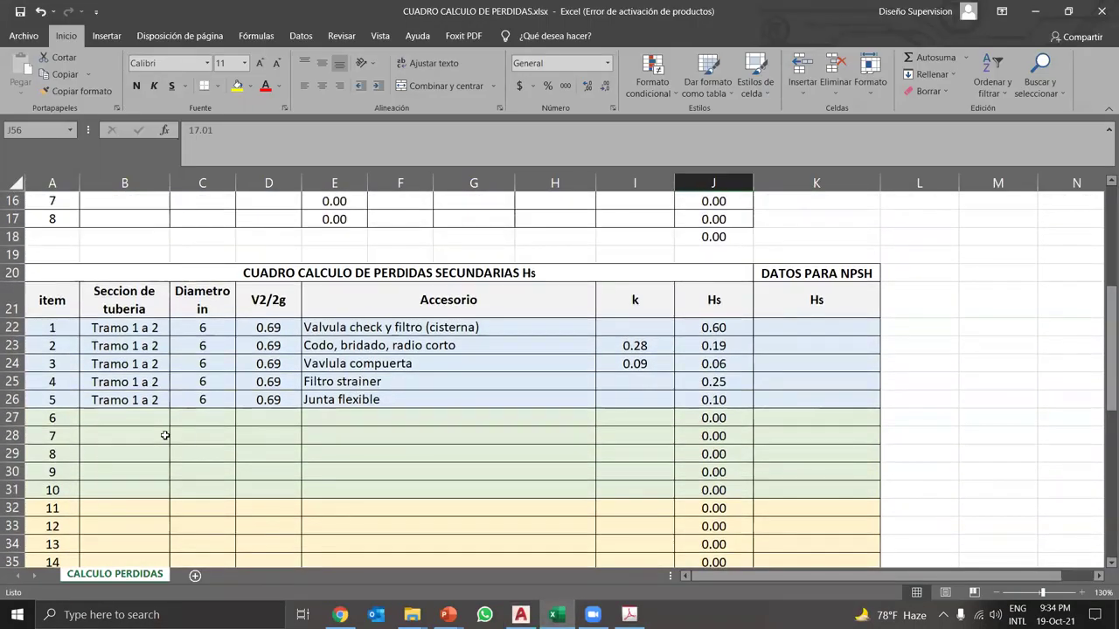
{"action": "left_click", "coordinate": [142, 418]}
{"action": "type", "text": "Tramo "}
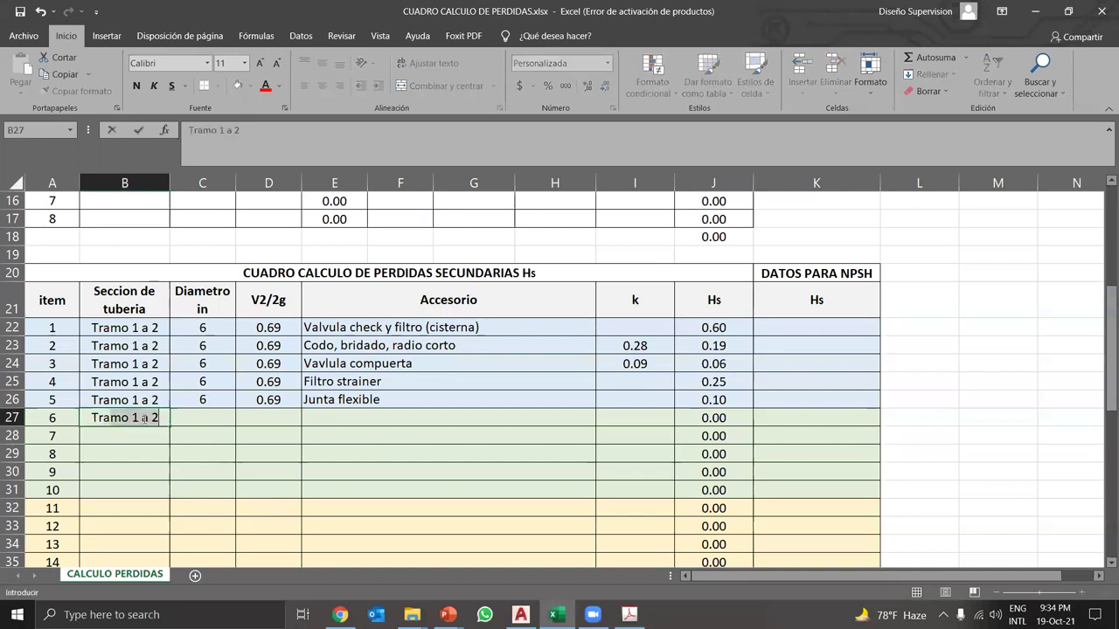
{"action": "type", "text": "1"}
{"action": "key", "text": "BackSpace"}
{"action": "type", "text": "2"}
{"action": "key", "text": "BackSpace"}
{"action": "key", "text": "BackSpace"}
{"action": "type", "text": "2 a 3"}
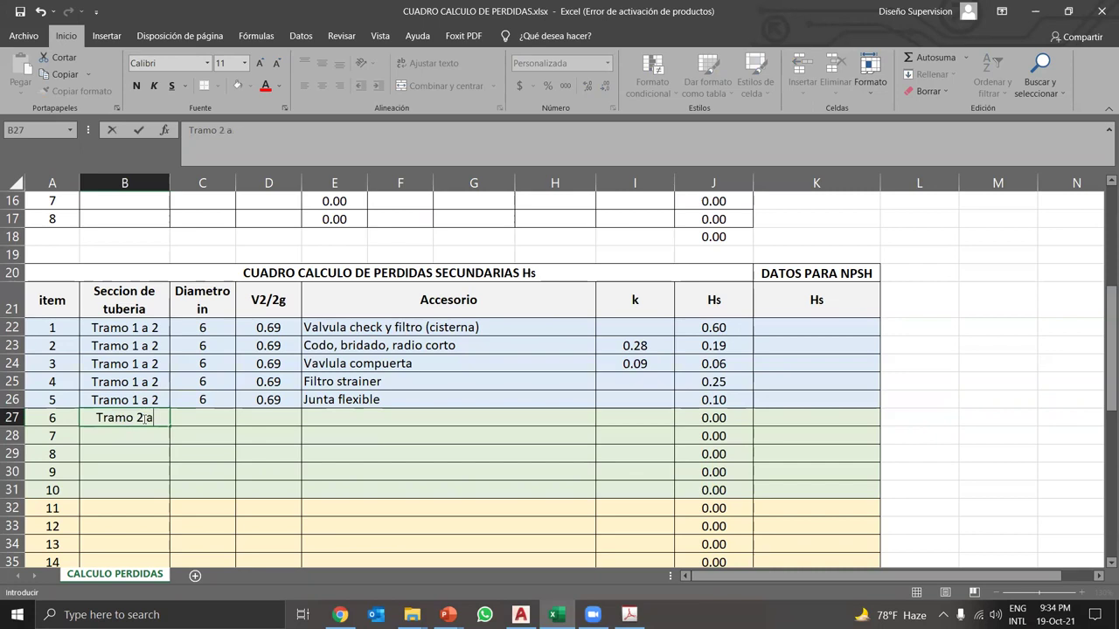
- Set item 6's diameter to 6 in and its V2/2g value to 0.69
{"action": "left_click", "coordinate": [216, 429]}
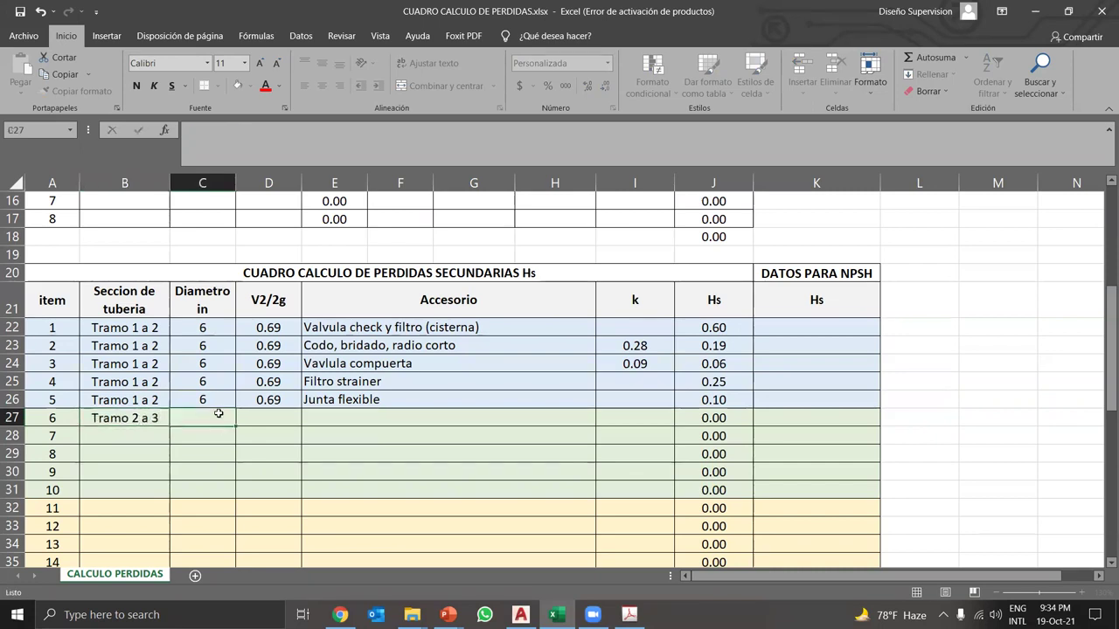
{"action": "type", "text": "6"}
{"action": "left_click", "coordinate": [271, 427]}
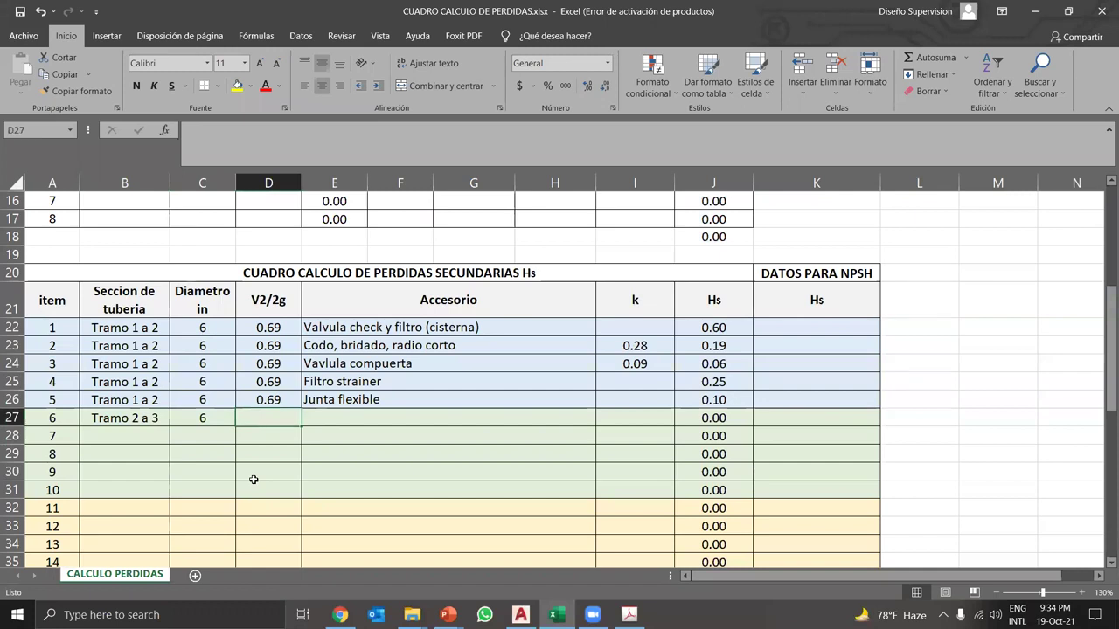
{"action": "type", "text": "0.69"}
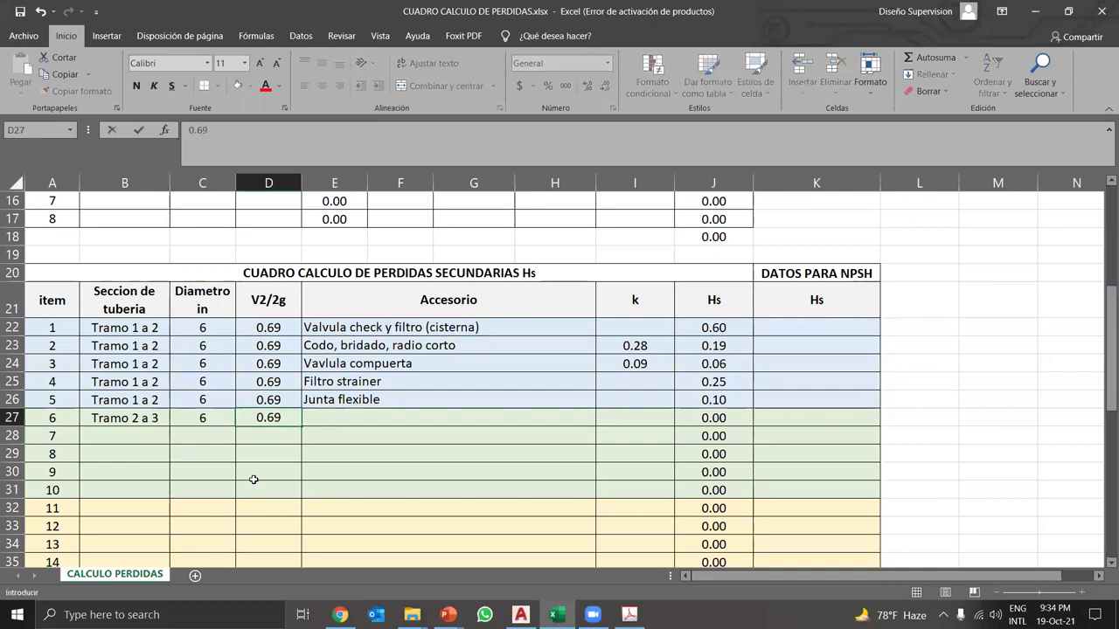
{"action": "key", "text": "Return"}
- Review item 6's accessory, k and Hs cells against the diameter, V2/2g and Hs entries of item 1
{"action": "left_click", "coordinate": [630, 417]}
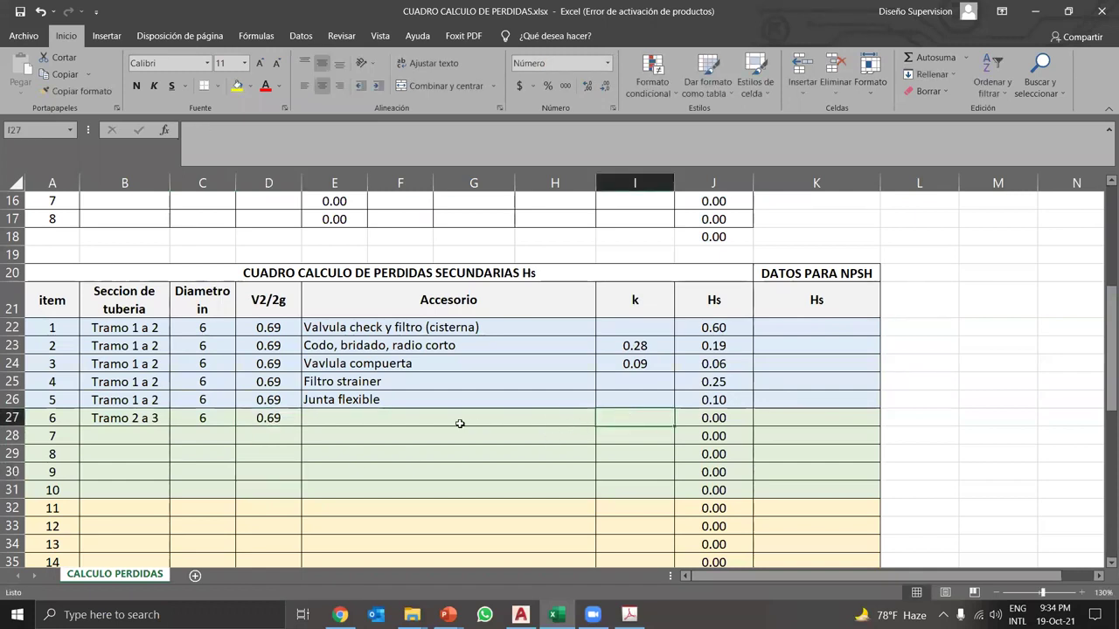
{"action": "left_click", "coordinate": [723, 418]}
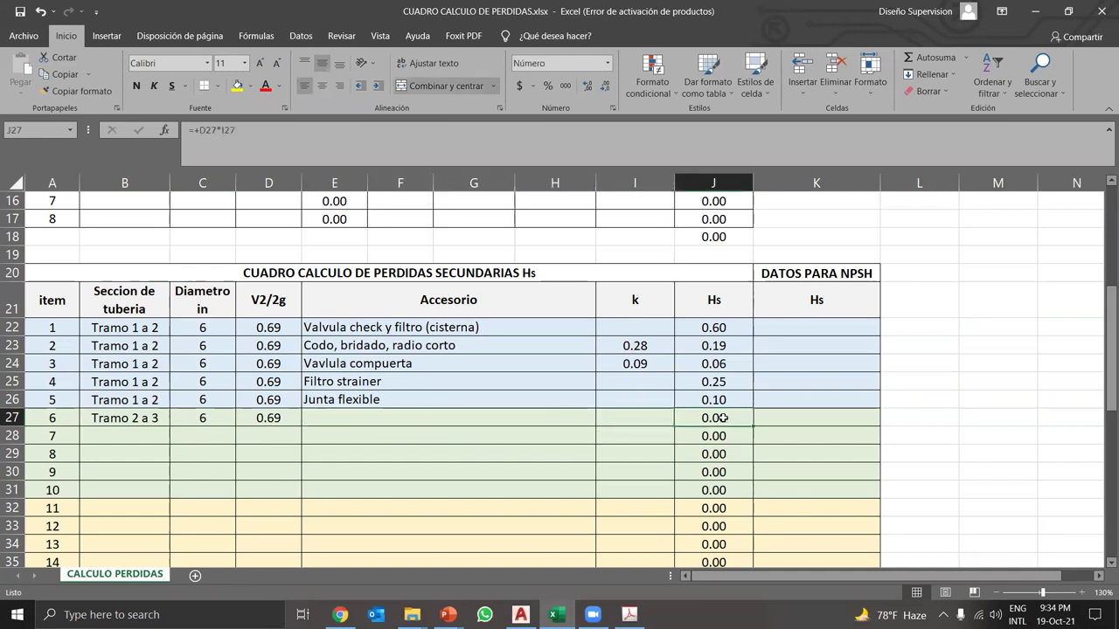
{"action": "left_click", "coordinate": [635, 419]}
{"action": "left_click", "coordinate": [425, 421]}
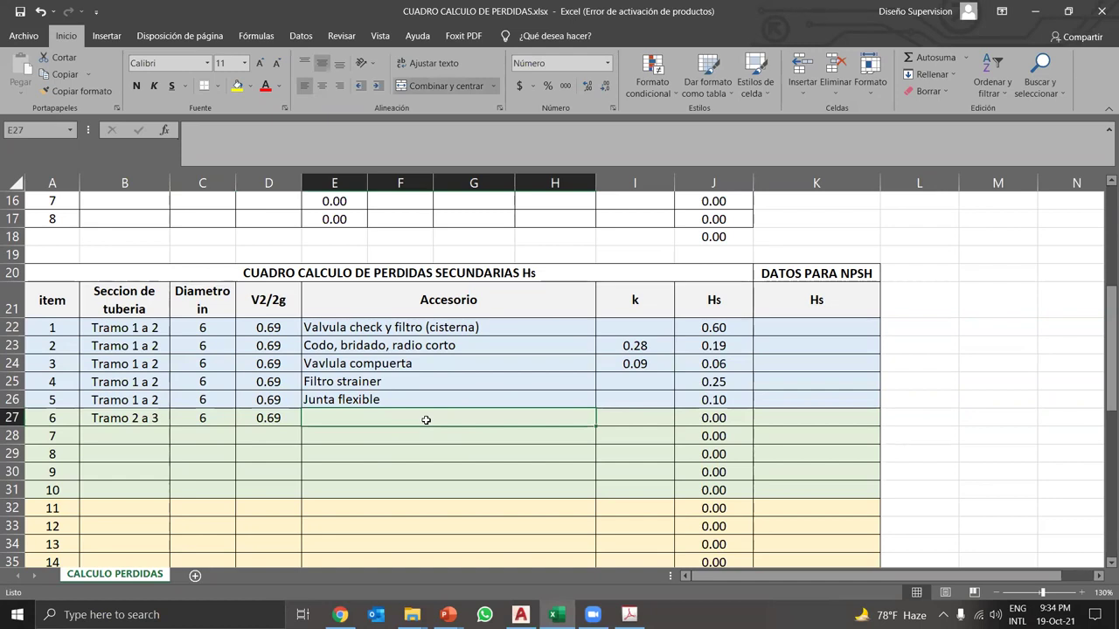
{"action": "left_click", "coordinate": [204, 322]}
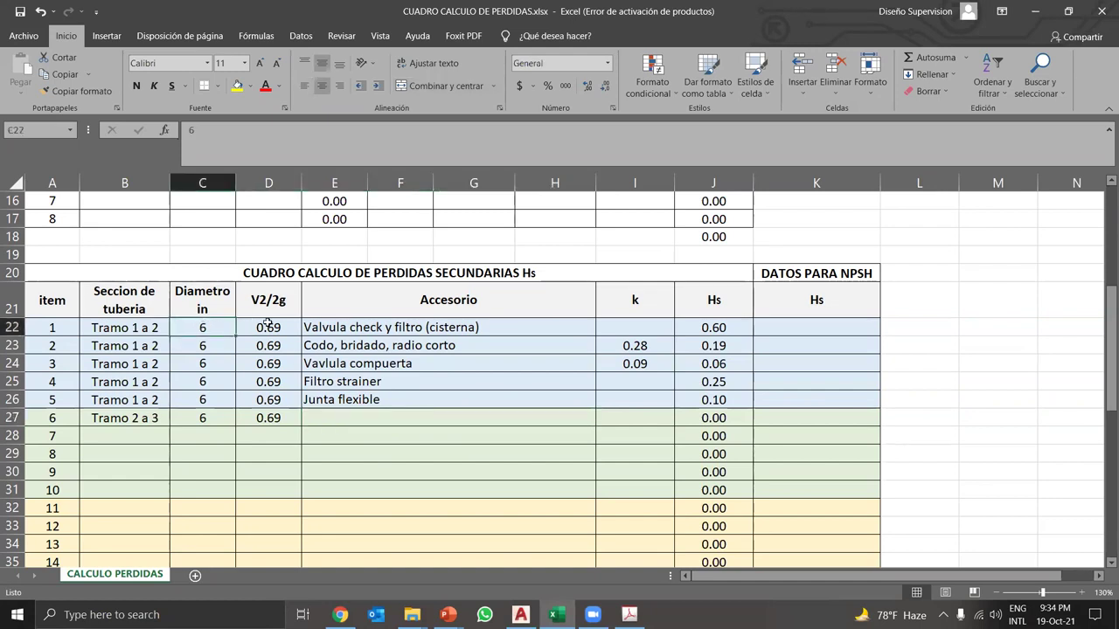
{"action": "left_click", "coordinate": [267, 325]}
{"action": "left_click", "coordinate": [212, 326]}
{"action": "left_click", "coordinate": [250, 326]}
{"action": "left_click", "coordinate": [220, 321]}
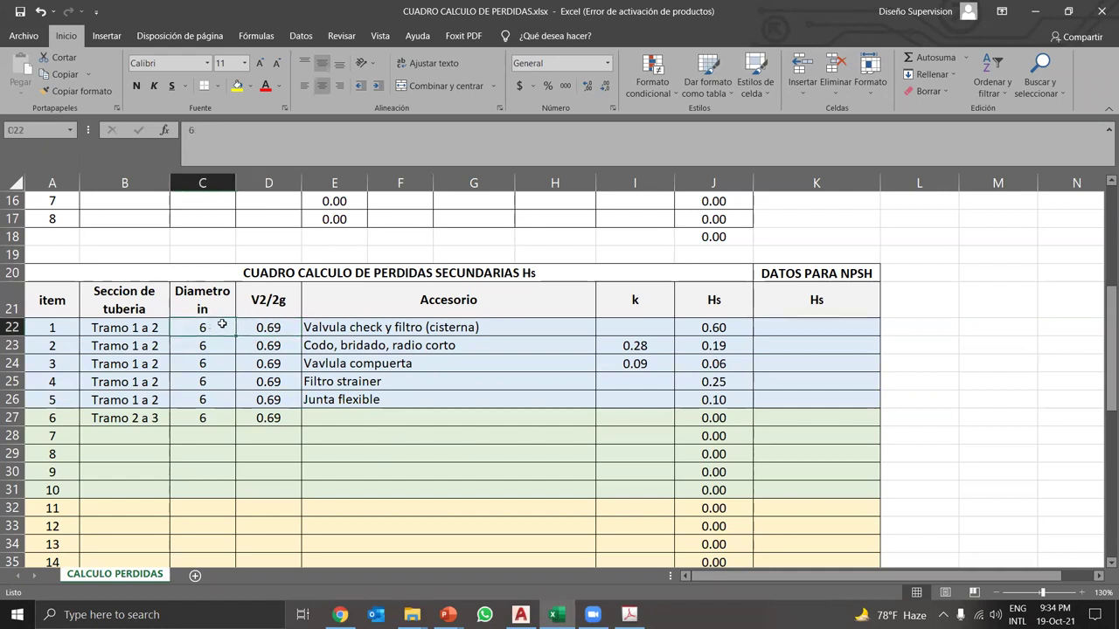
{"action": "left_click", "coordinate": [688, 327]}
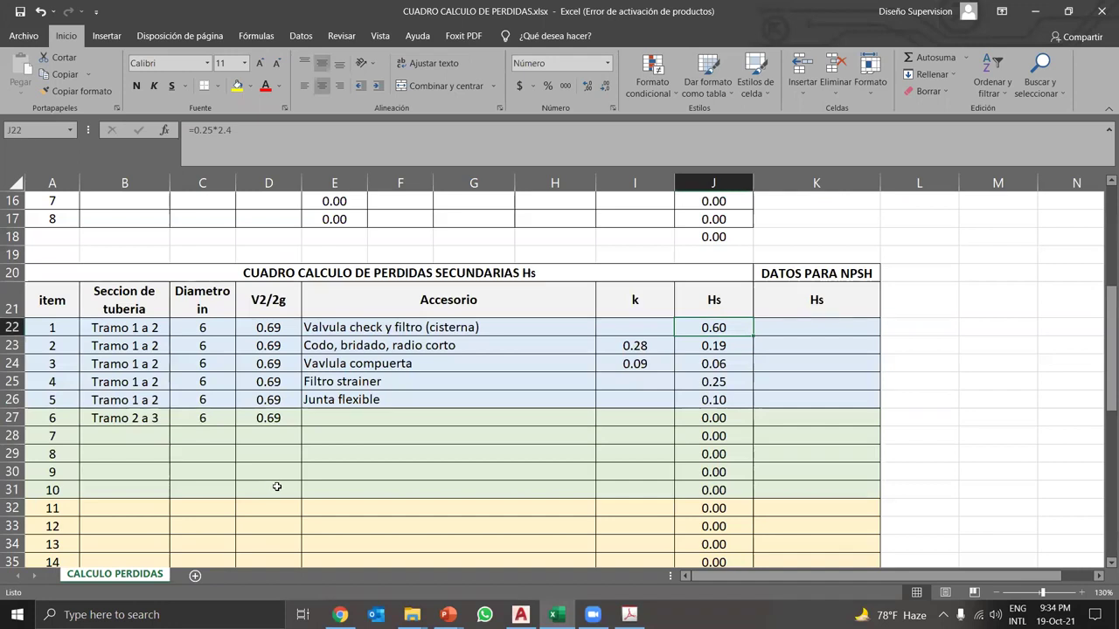
- Enter Junta flexible as item 6's accessory and set its Hs to 0.1
{"action": "left_click", "coordinate": [323, 414]}
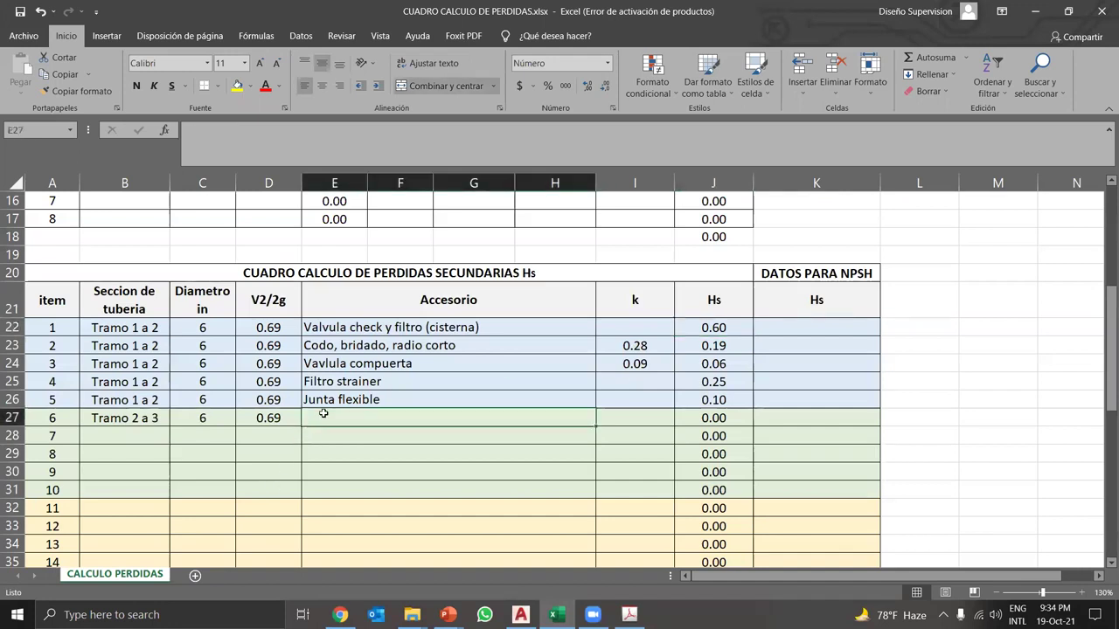
{"action": "type", "text": "Junta flexible"}
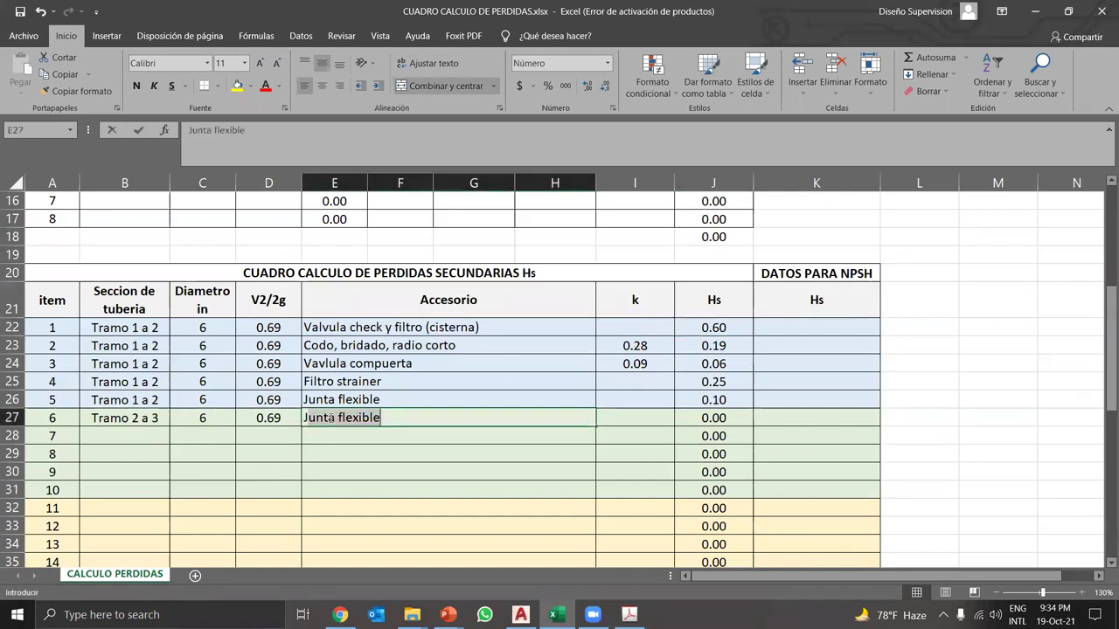
{"action": "left_click", "coordinate": [626, 418]}
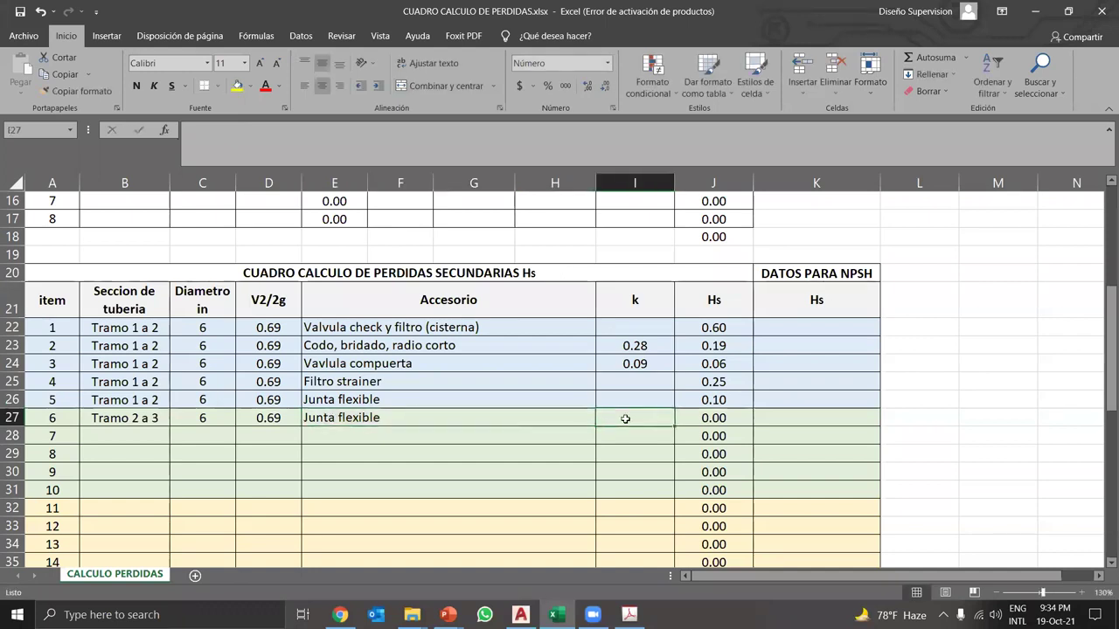
{"action": "left_click", "coordinate": [704, 417]}
{"action": "type", "text": "0.1"}
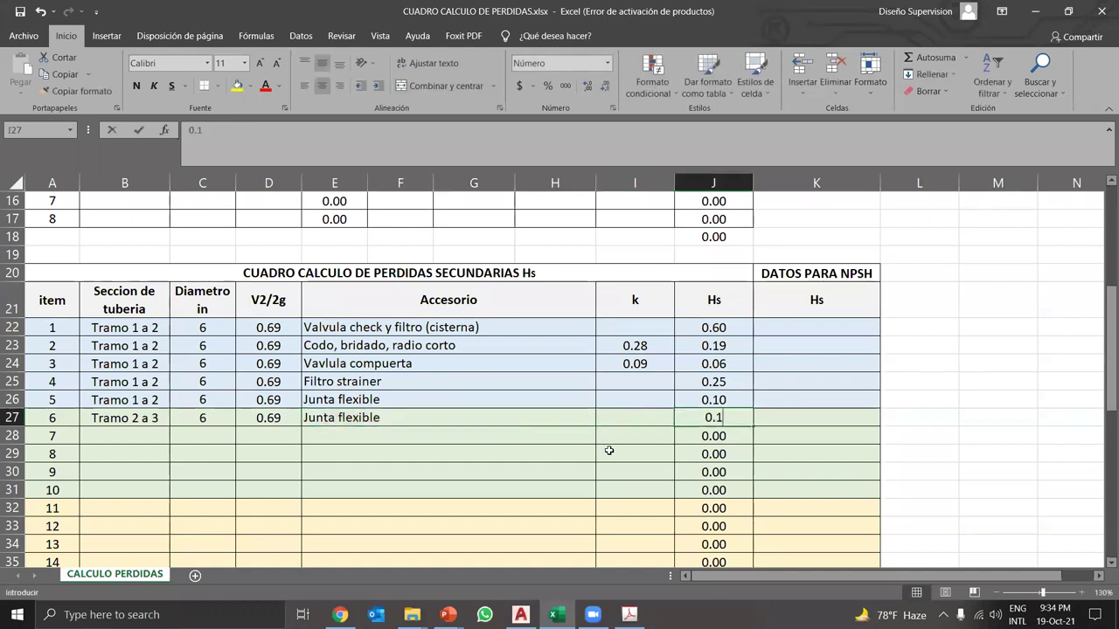
{"action": "key", "text": "Return"}
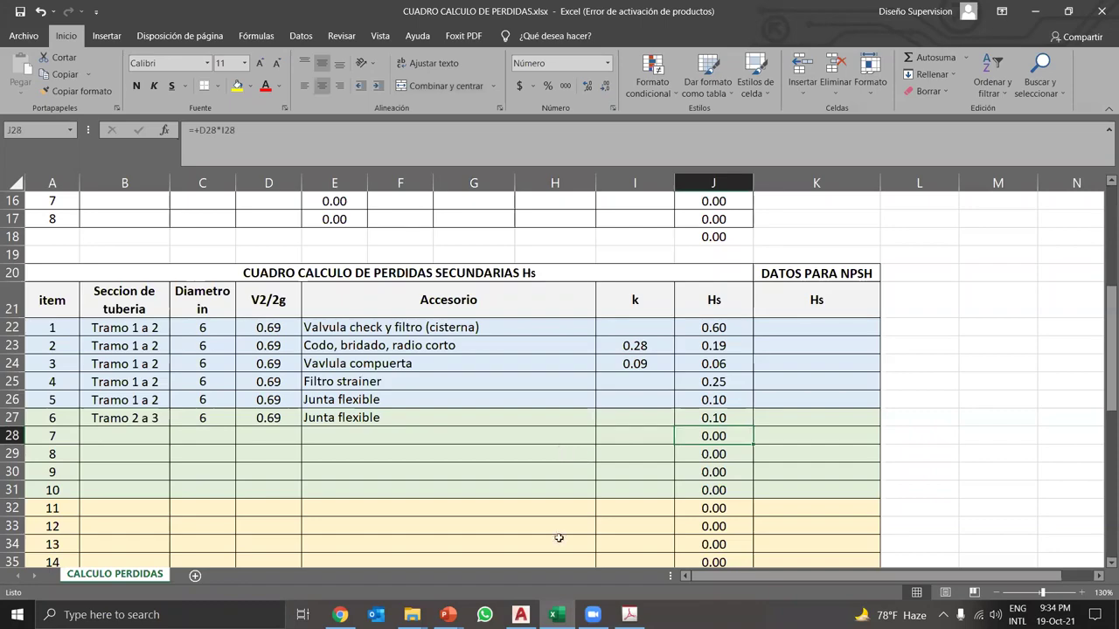
- Check the pump discharge fittings in the AutoCAD drawing, and extend the section label in Excel to item 7 as Tramo 2 a 4
{"action": "left_click", "coordinate": [521, 614]}
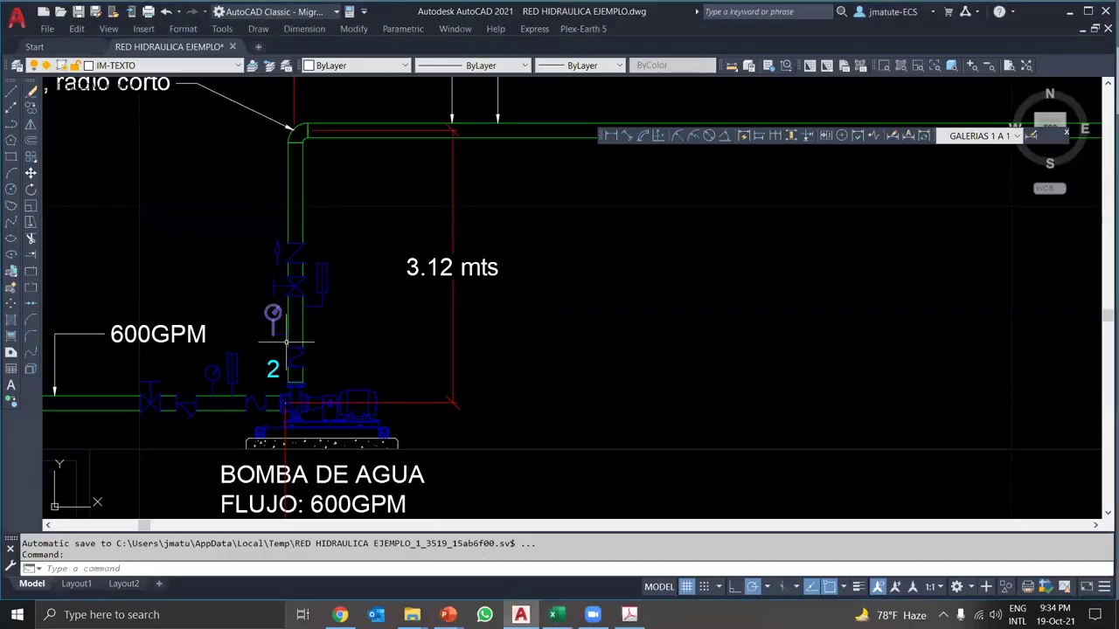
{"action": "left_click", "coordinate": [553, 615]}
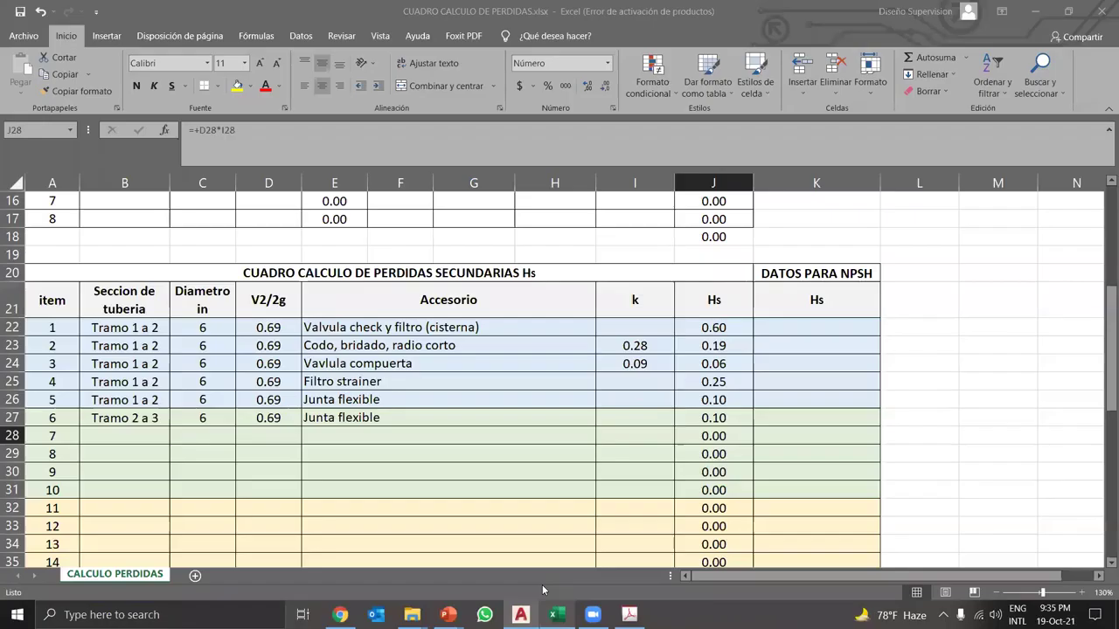
{"action": "left_click", "coordinate": [145, 418]}
{"action": "left_click_drag", "start_coordinate": [168, 426], "coordinate": [160, 443]}
{"action": "left_click", "coordinate": [161, 434]}
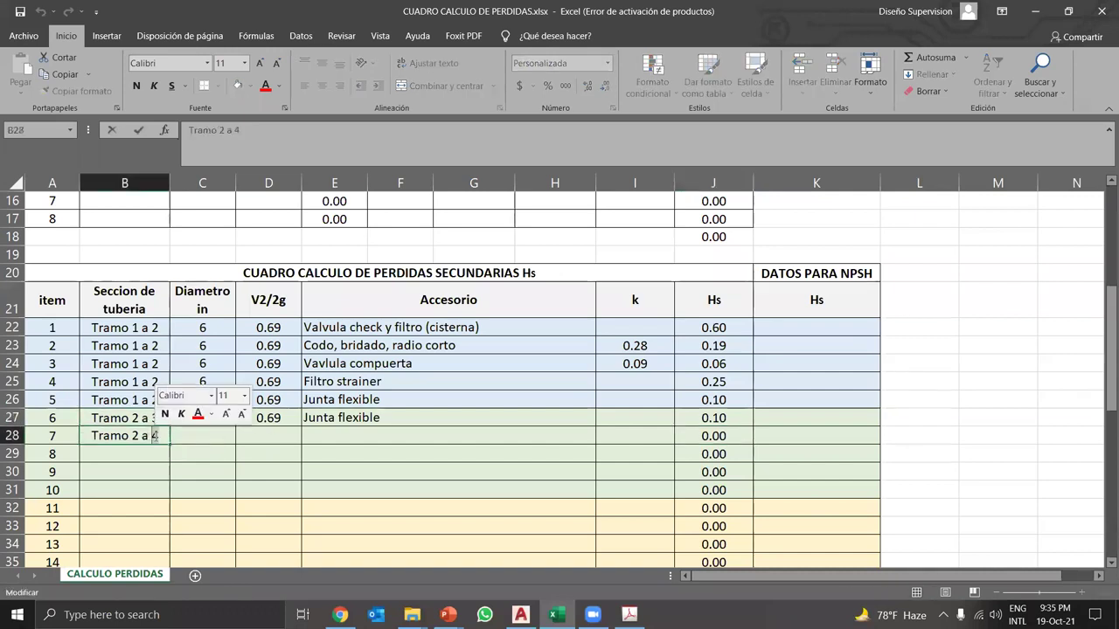
- Set item 7's diameter to 6 in and its V2/2g value to 0.69
{"action": "left_click", "coordinate": [213, 435]}
{"action": "type", "text": "6"}
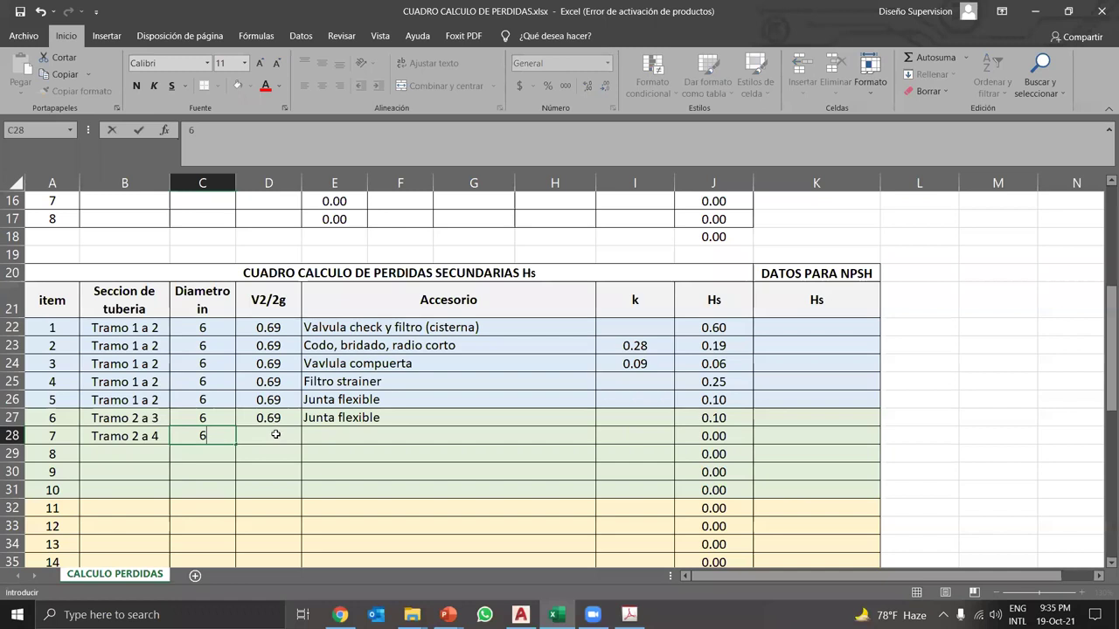
{"action": "left_click", "coordinate": [273, 434]}
{"action": "type", "text": "0.69"}
{"action": "key", "text": "Tab"}
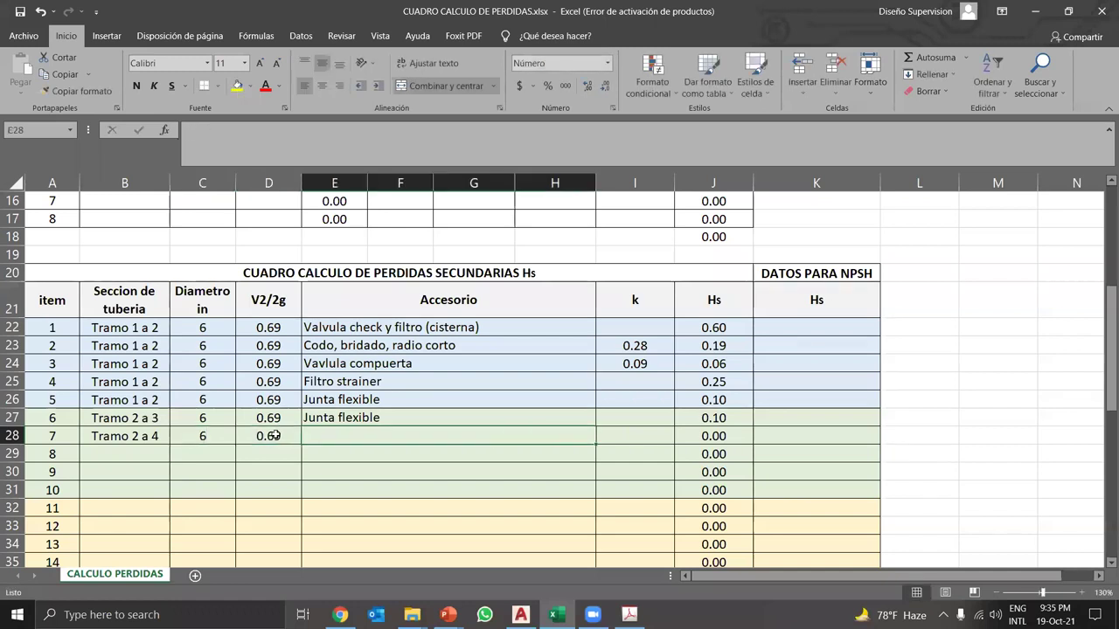
- Enter Valvula compuerta as the accessory of item 7
{"action": "type", "text": "Valvul"}
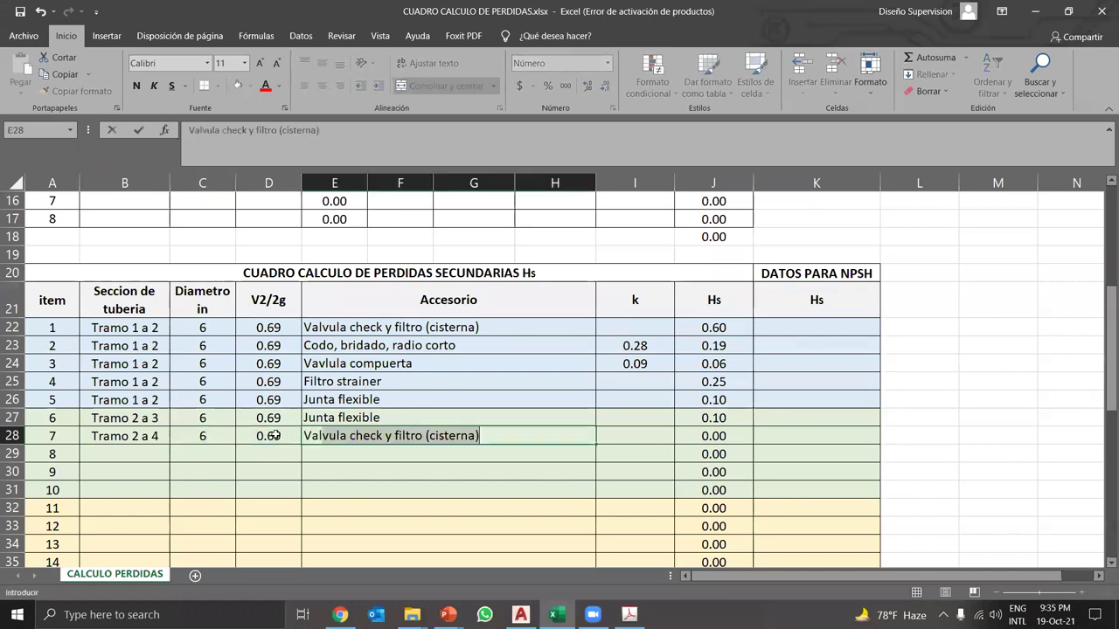
{"action": "type", "text": "a co"}
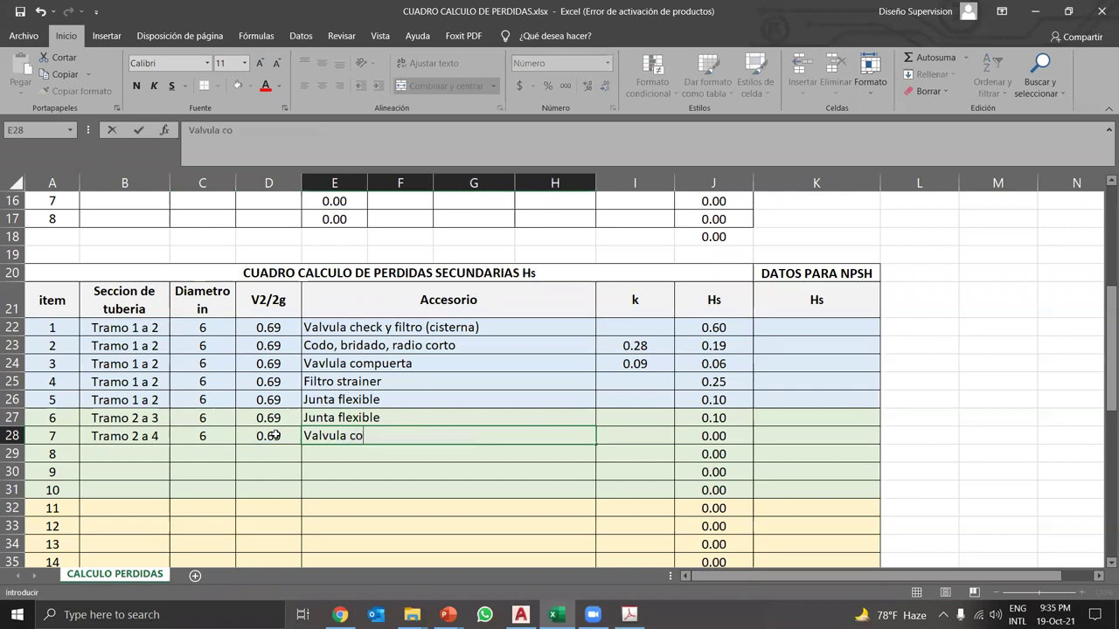
{"action": "type", "text": "mpuerta"}
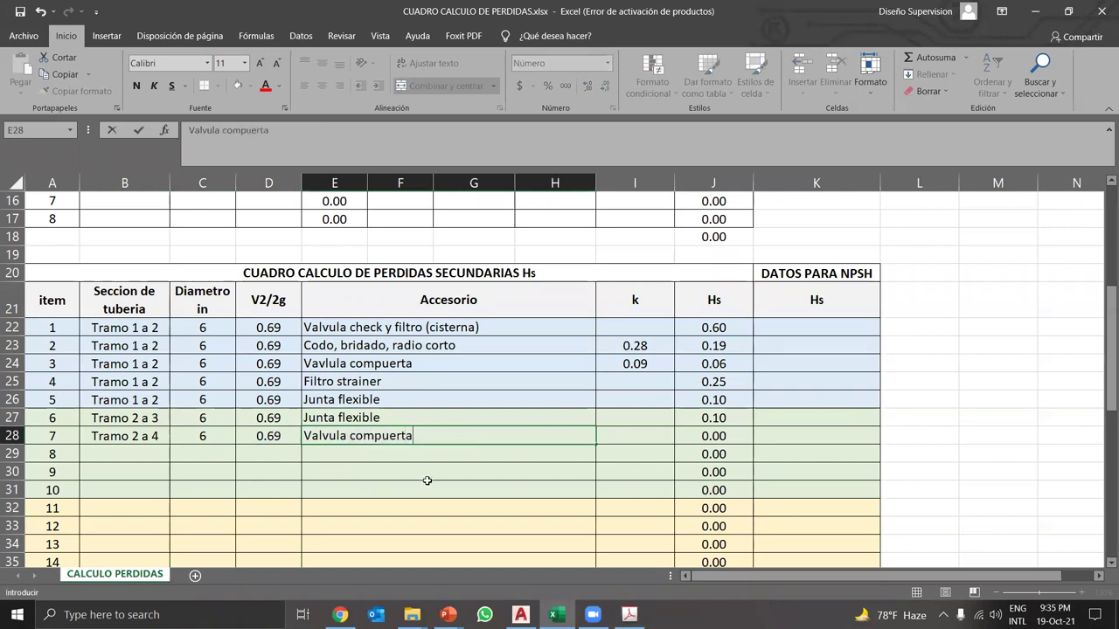
{"action": "key", "text": "Return"}
- Copy the gate valve's k value of 0.09 from item 3 into item 7's k cell
{"action": "left_click", "coordinate": [616, 434]}
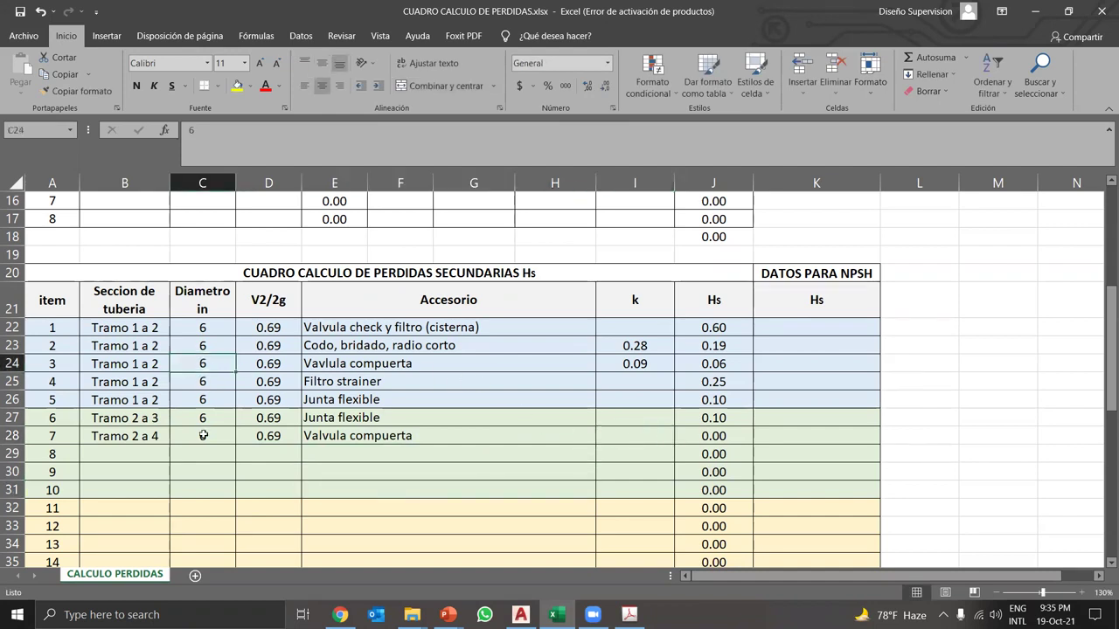
{"action": "left_click", "coordinate": [352, 435]}
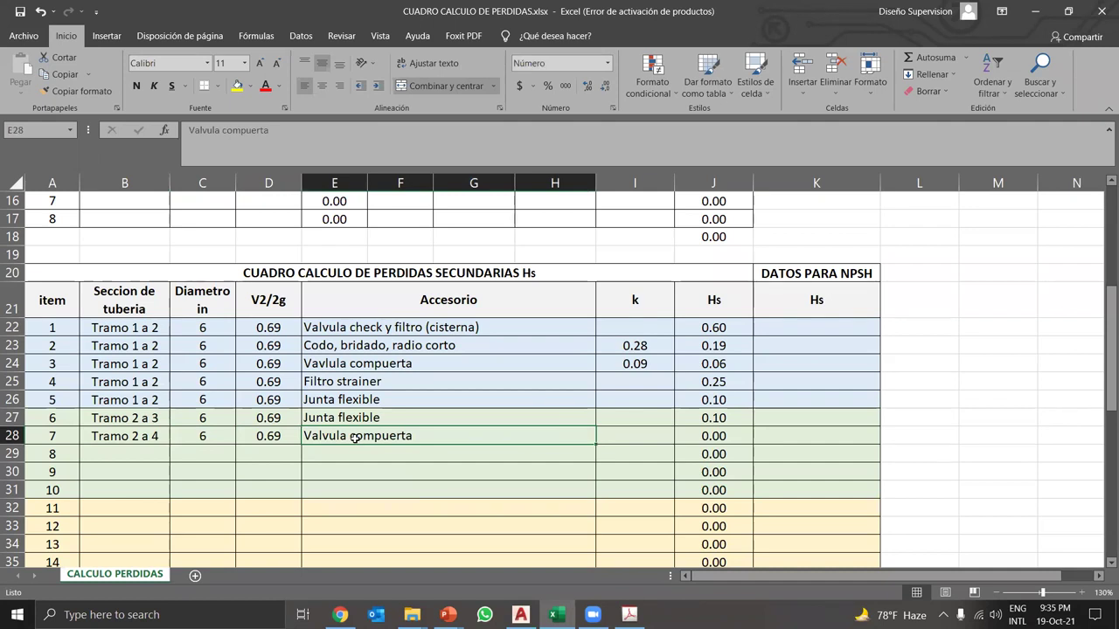
{"action": "left_click", "coordinate": [607, 361]}
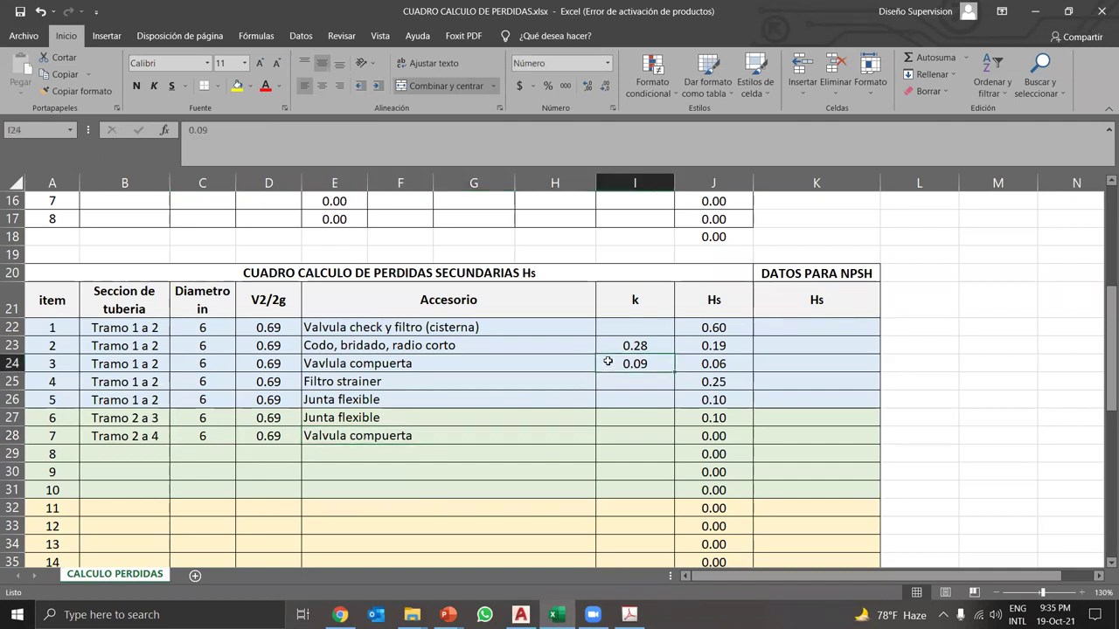
{"action": "right_click", "coordinate": [607, 361]}
{"action": "left_click", "coordinate": [651, 60]}
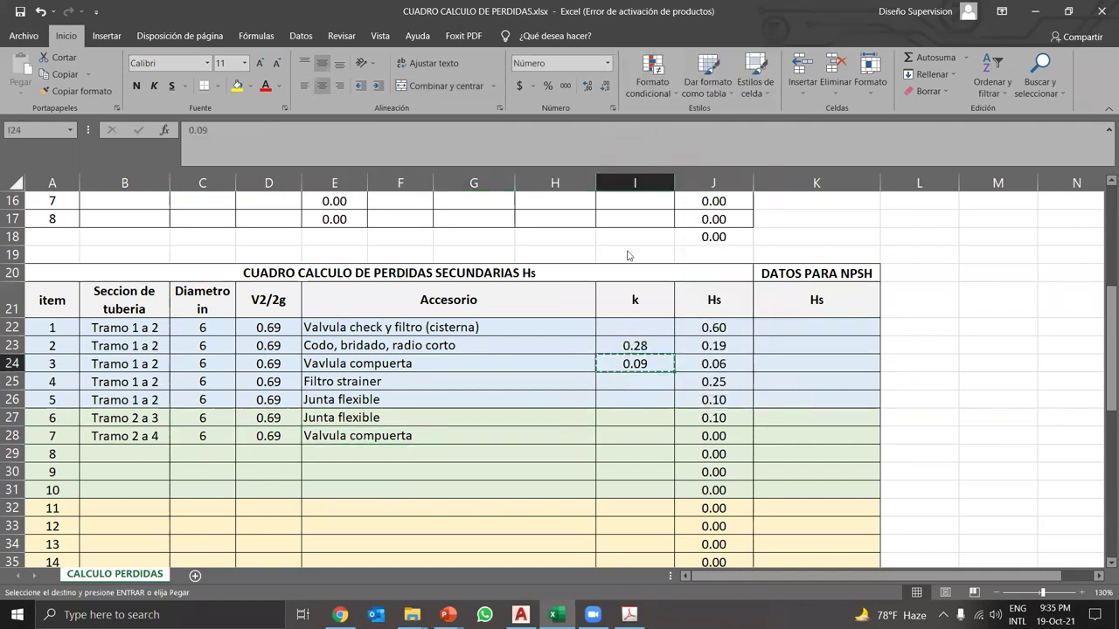
{"action": "left_click", "coordinate": [625, 443]}
{"action": "right_click", "coordinate": [625, 443]}
{"action": "left_click", "coordinate": [872, 375]}
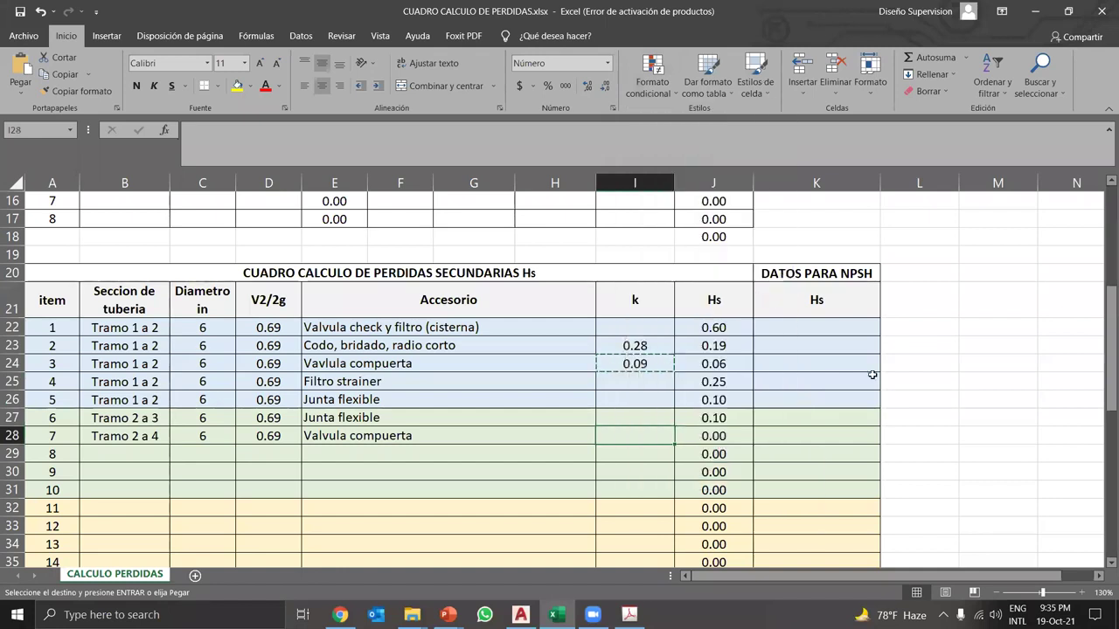
{"action": "key", "text": "Return"}
{"action": "left_click", "coordinate": [949, 399]}
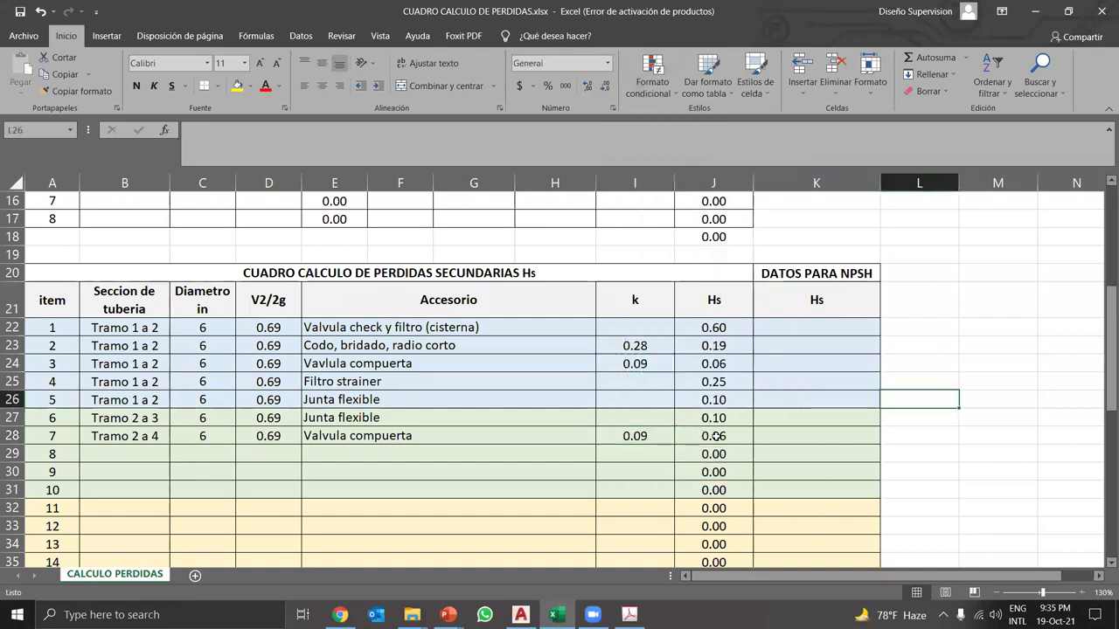
- Switch to TABLAS.pdf, check the flanged gate valve K chart at the 6 in diameter, and return to the Excel workbook
{"action": "left_click", "coordinate": [628, 614]}
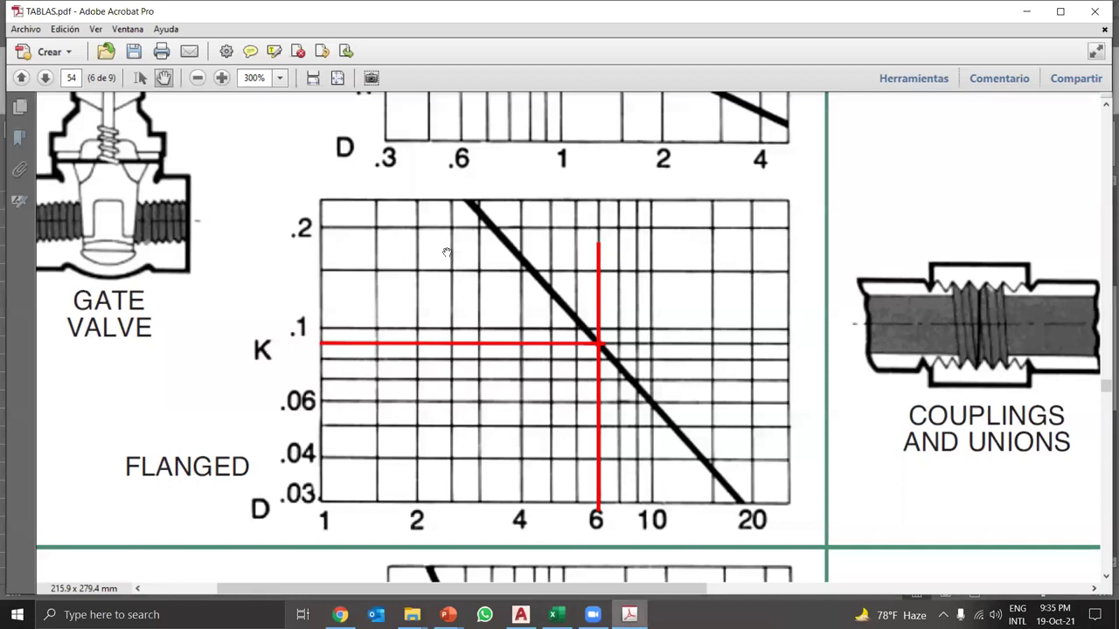
{"action": "left_click_drag", "start_coordinate": [315, 310], "coordinate": [474, 291]}
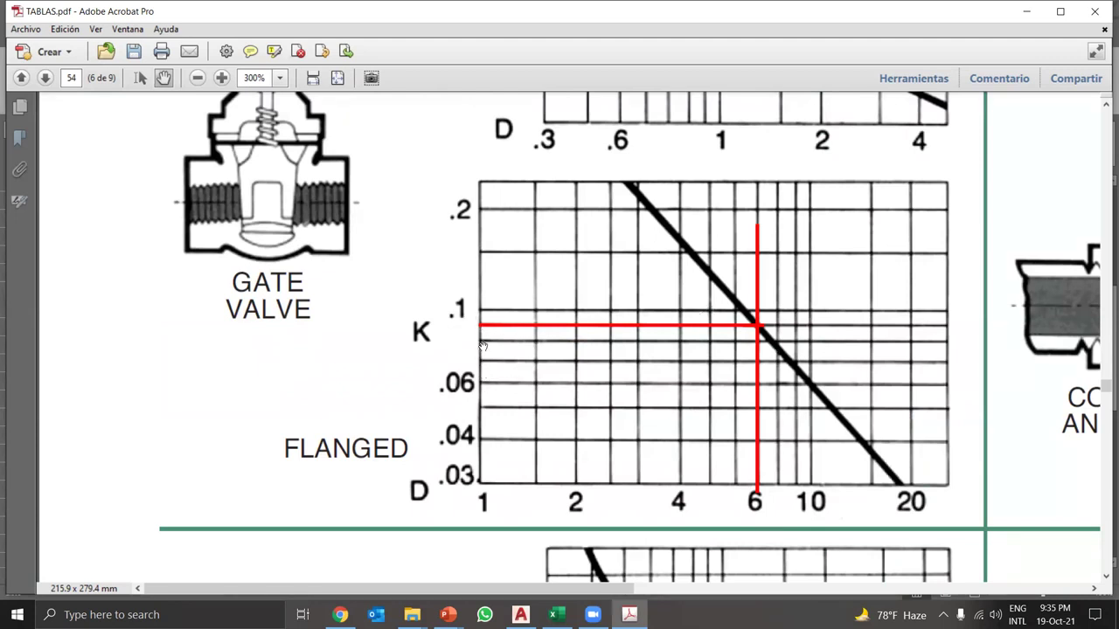
{"action": "left_click", "coordinate": [556, 614]}
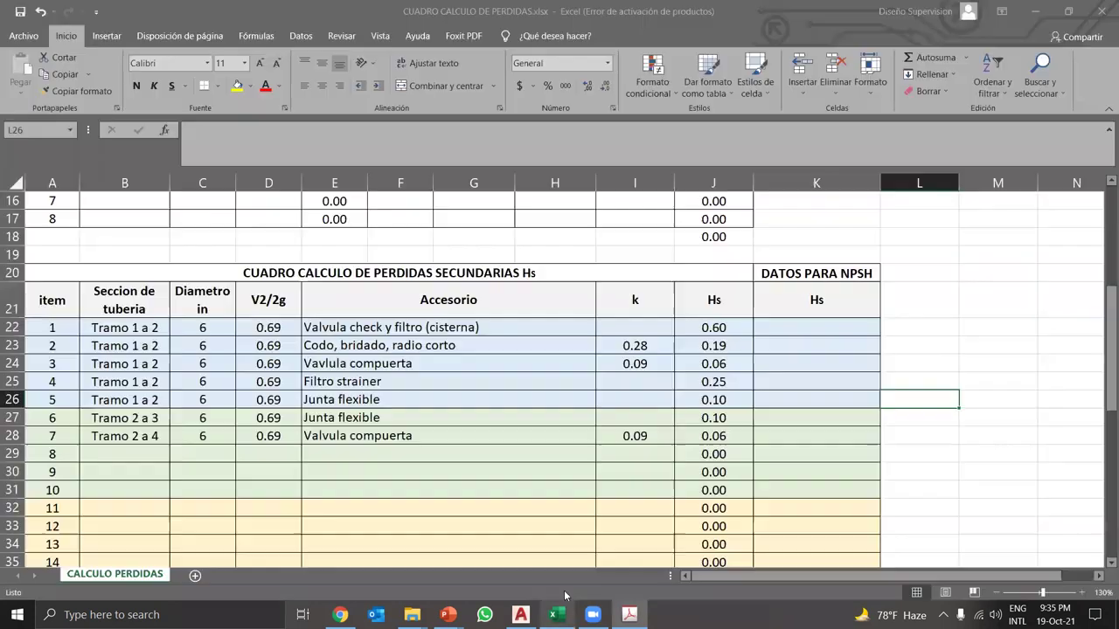
- Switch to AutoCAD, check the pipe accessories after point 2 against the CUADRO DE SIMBOLOGIA legend, and return to the Excel workbook
{"action": "left_click", "coordinate": [631, 435]}
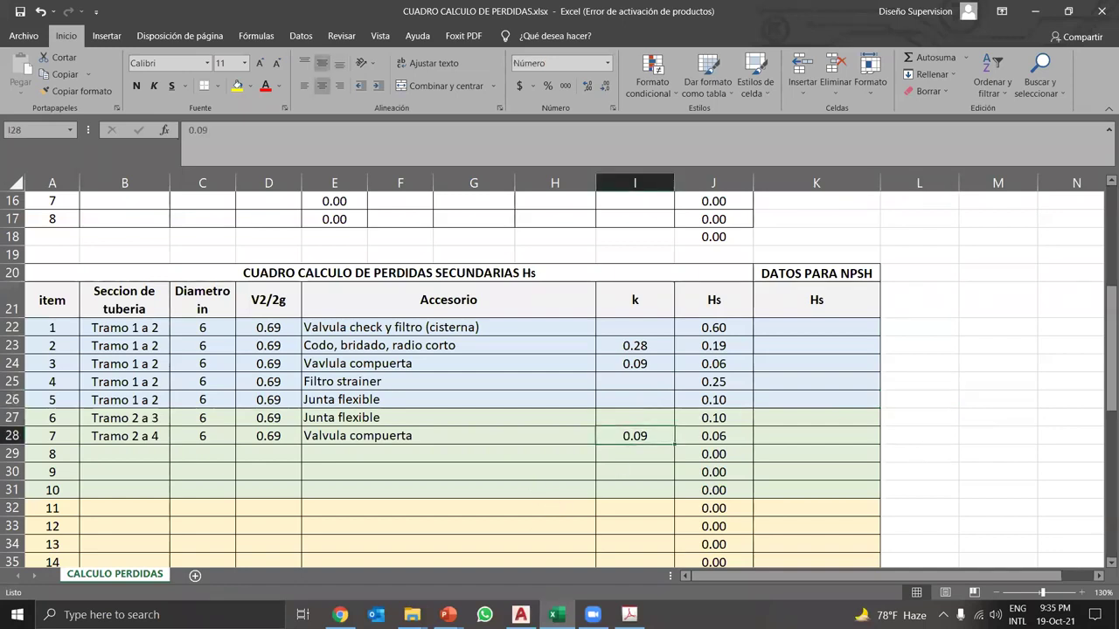
{"action": "left_click", "coordinate": [521, 615]}
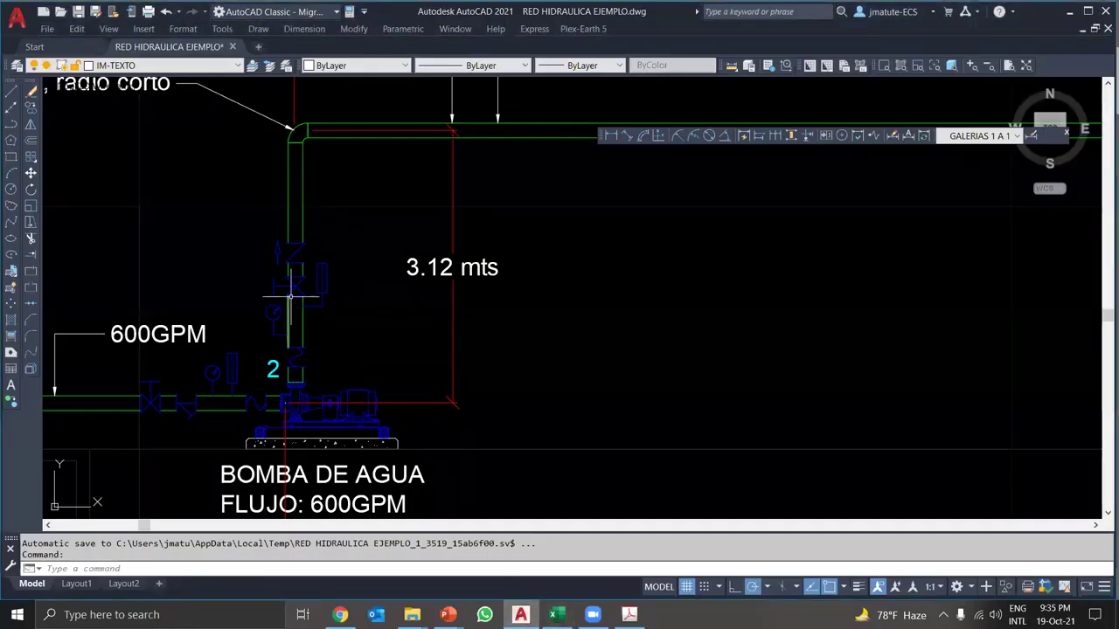
{"action": "scroll", "coordinate": [340, 199], "scroll_direction": "down", "scroll_amount": 4}
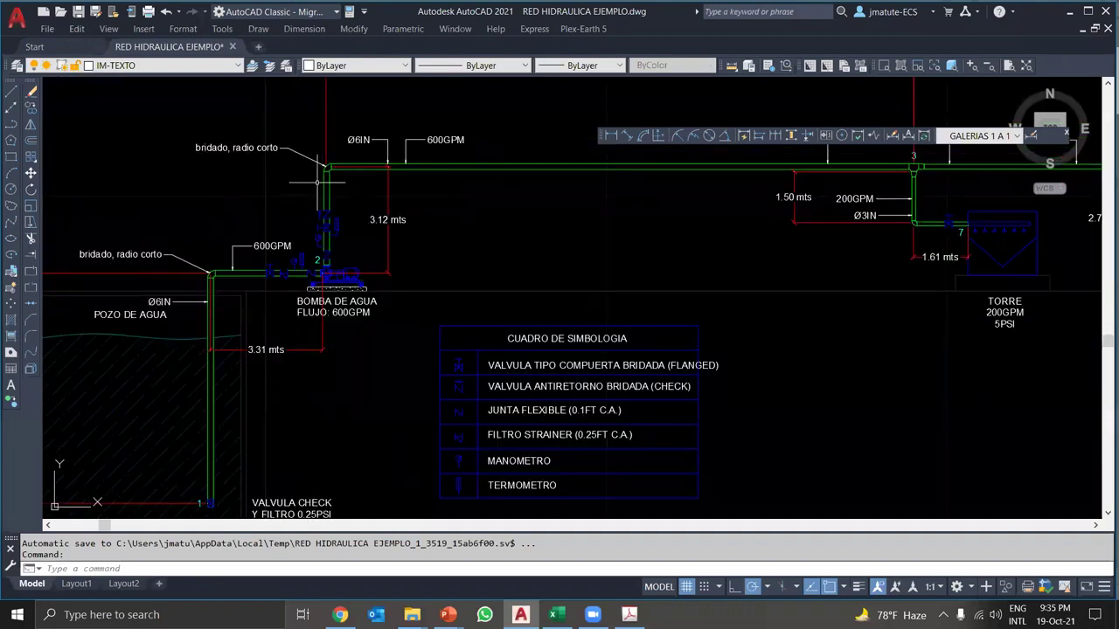
{"action": "scroll", "coordinate": [329, 186], "scroll_direction": "up", "scroll_amount": 6}
{"action": "scroll", "coordinate": [332, 197], "scroll_direction": "down", "scroll_amount": 2}
{"action": "scroll", "coordinate": [332, 198], "scroll_direction": "down", "scroll_amount": 2}
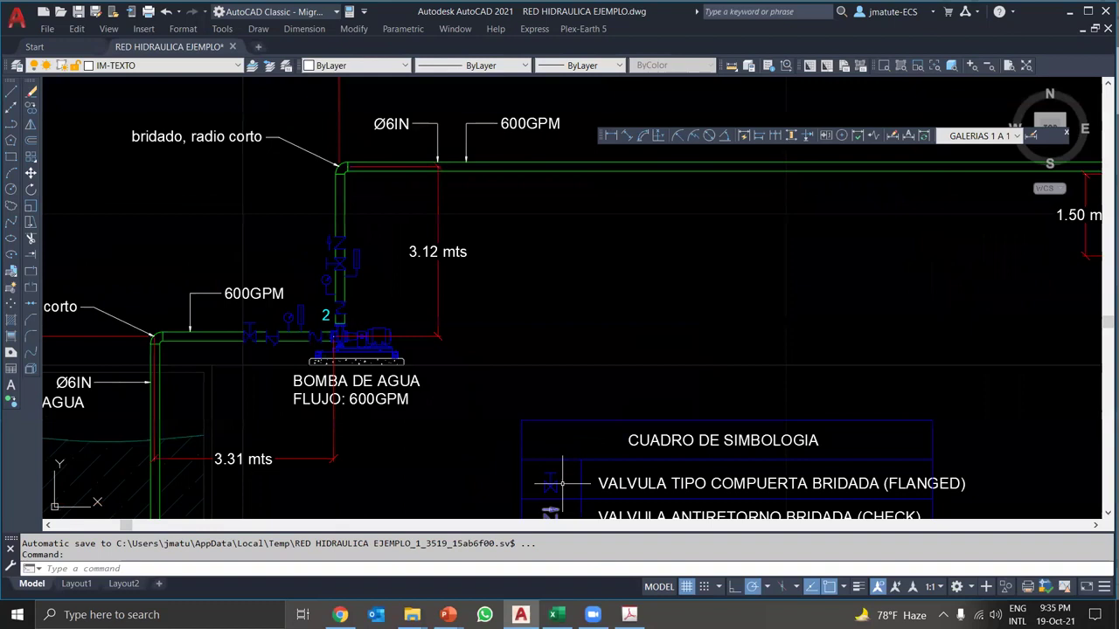
{"action": "scroll", "coordinate": [560, 463], "scroll_direction": "down", "scroll_amount": 2}
{"action": "scroll", "coordinate": [603, 441], "scroll_direction": "up", "scroll_amount": 2}
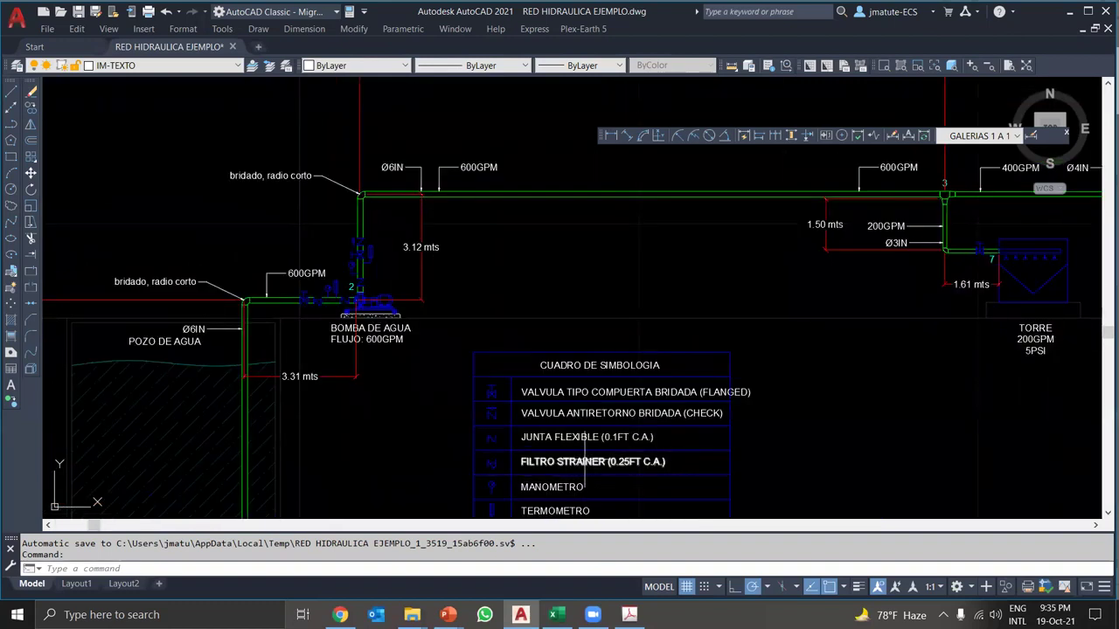
{"action": "scroll", "coordinate": [598, 441], "scroll_direction": "up", "scroll_amount": 4}
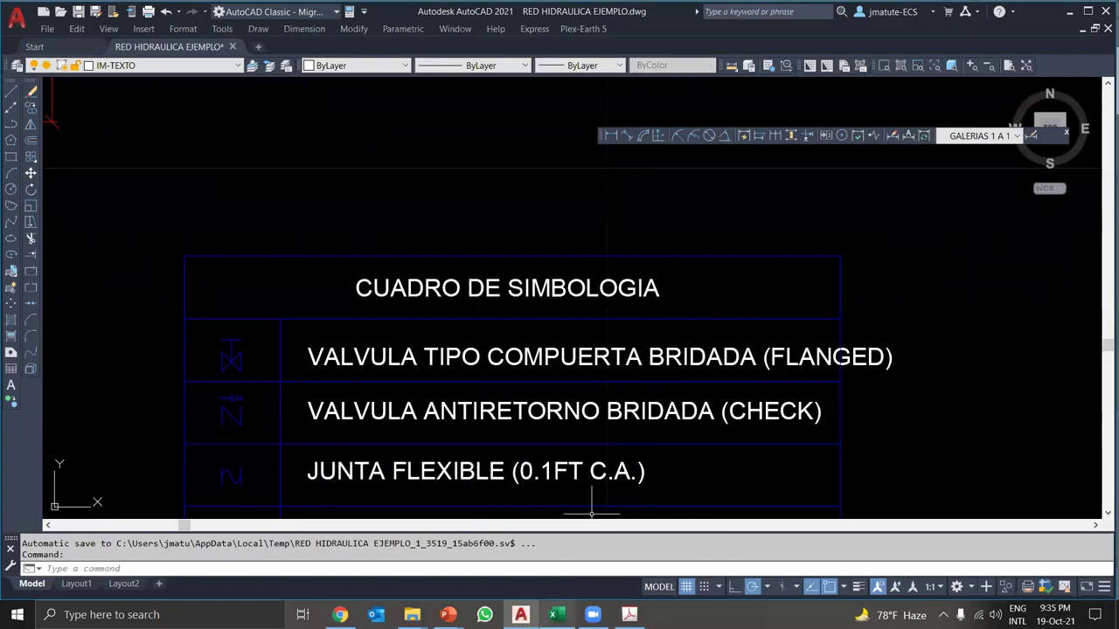
{"action": "left_click", "coordinate": [553, 614]}
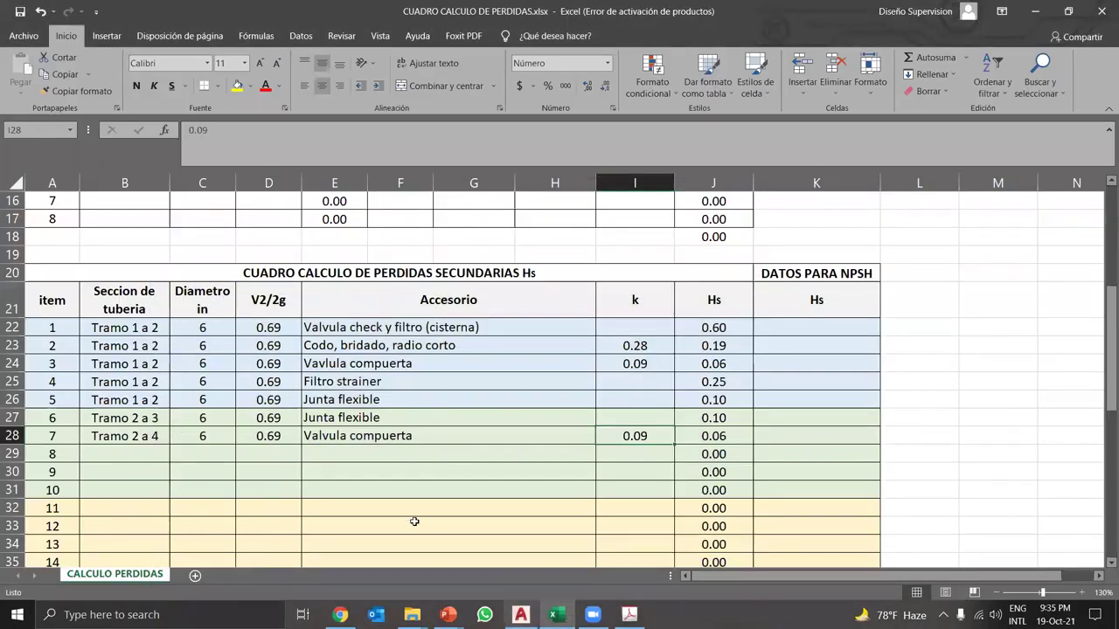
- Fill item 7's pipe section down to item 8 and correct both entries to Tramo 2 a 3
{"action": "left_click", "coordinate": [147, 438]}
{"action": "left_click_drag", "start_coordinate": [169, 445], "coordinate": [166, 456]}
{"action": "double_click", "coordinate": [156, 435]}
{"action": "double_click", "coordinate": [157, 435]}
{"action": "type", "text": "3"}
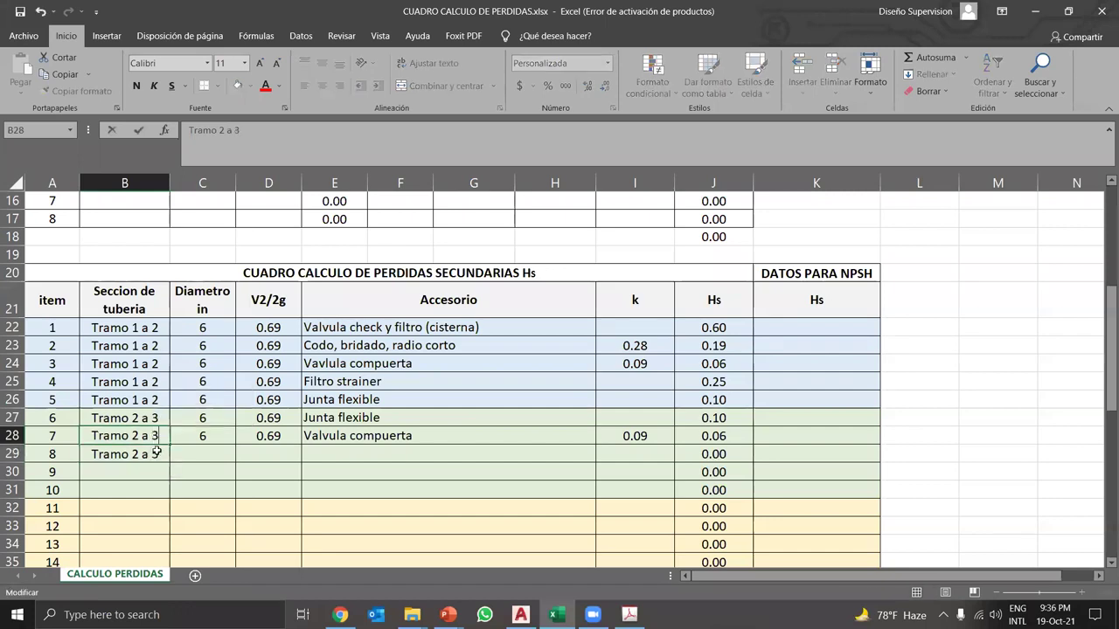
{"action": "key", "text": "Return"}
{"action": "double_click", "coordinate": [155, 454]}
{"action": "type", "text": "3"}
{"action": "left_click", "coordinate": [201, 457]}
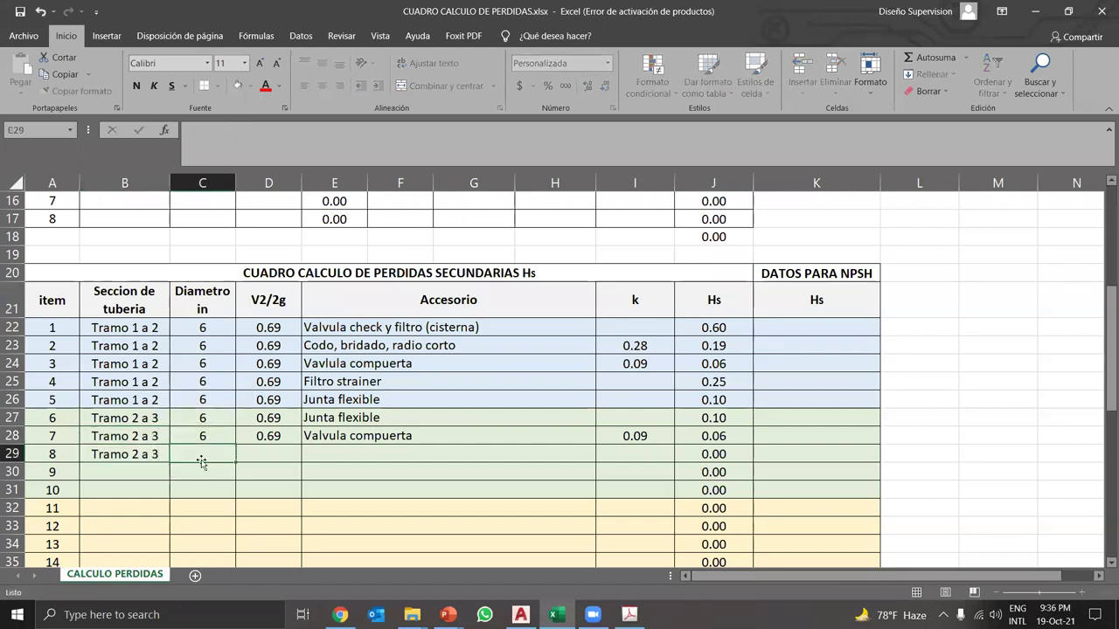
- Set item 8's diameter to 6 in and its V2/2g value to 0.69
{"action": "type", "text": "6"}
{"action": "left_click", "coordinate": [271, 455]}
{"action": "type", "text": "0.6"}
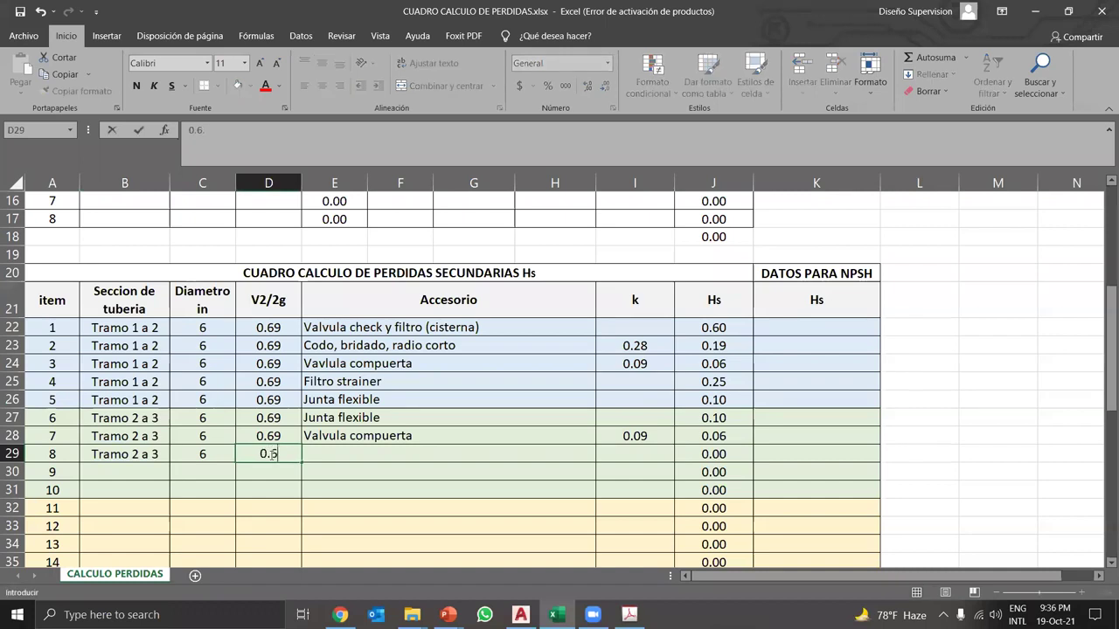
{"action": "type", "text": "9"}
{"action": "key", "text": "Tab"}
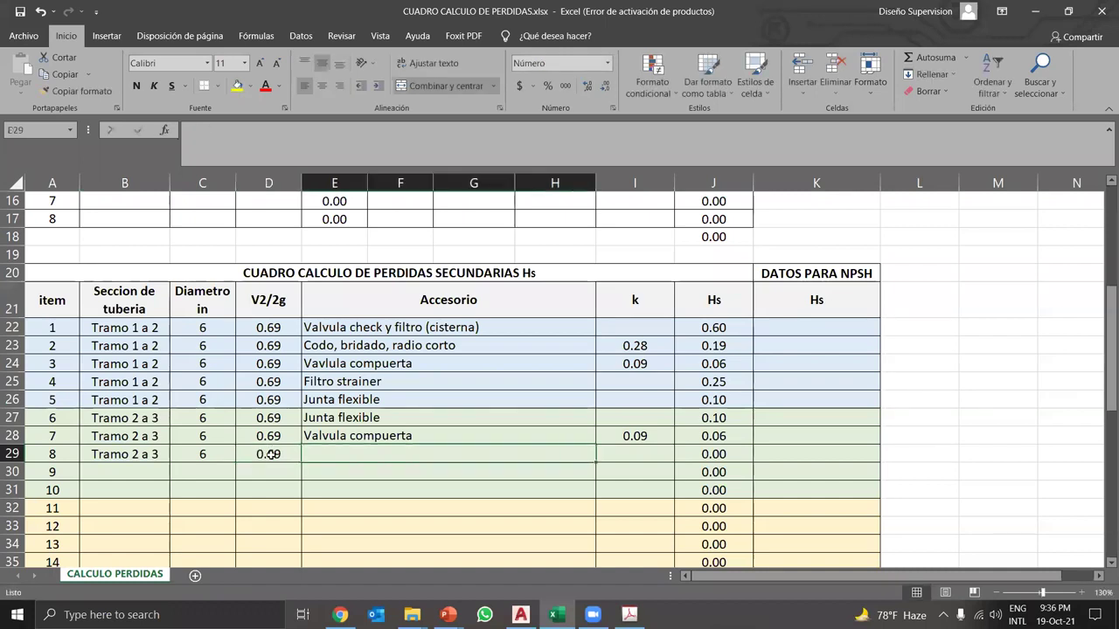
- Enter Valvula check as the accessory of item 8
{"action": "type", "text": "Valvu"}
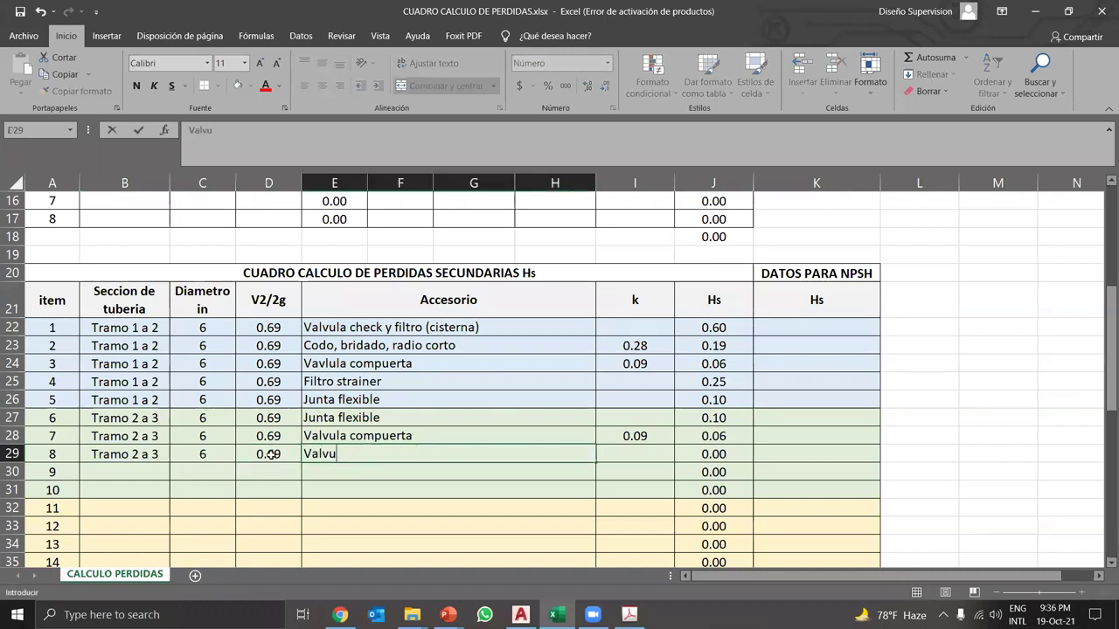
{"action": "type", "text": "la chec"}
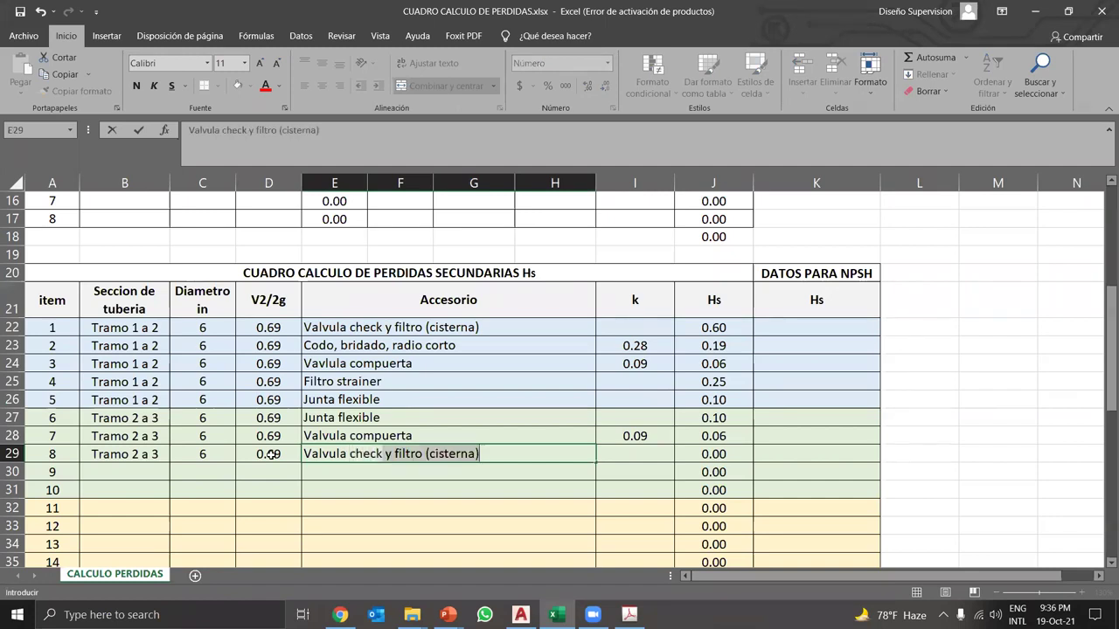
{"action": "type", "text": "k"}
{"action": "key", "text": "BackSpace"}
{"action": "left_click", "coordinate": [638, 448]}
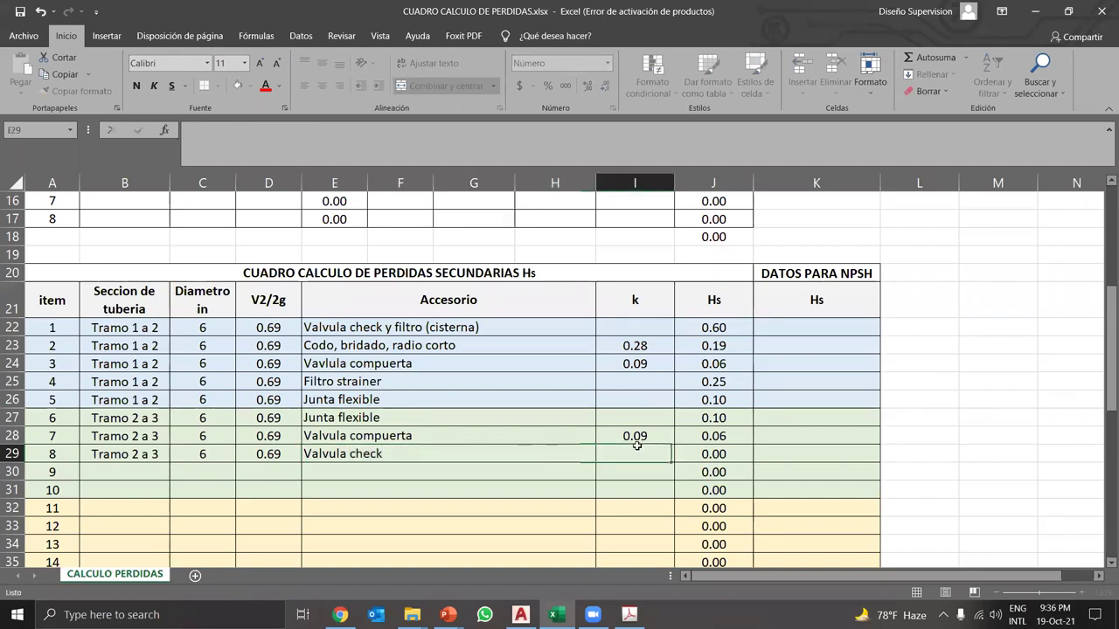
- Look up the flanged swing check valve K at 6 in diameter in TABLAS.pdf and enter 2 as item 8's k in Excel
{"action": "key", "text": "alt+Tab"}
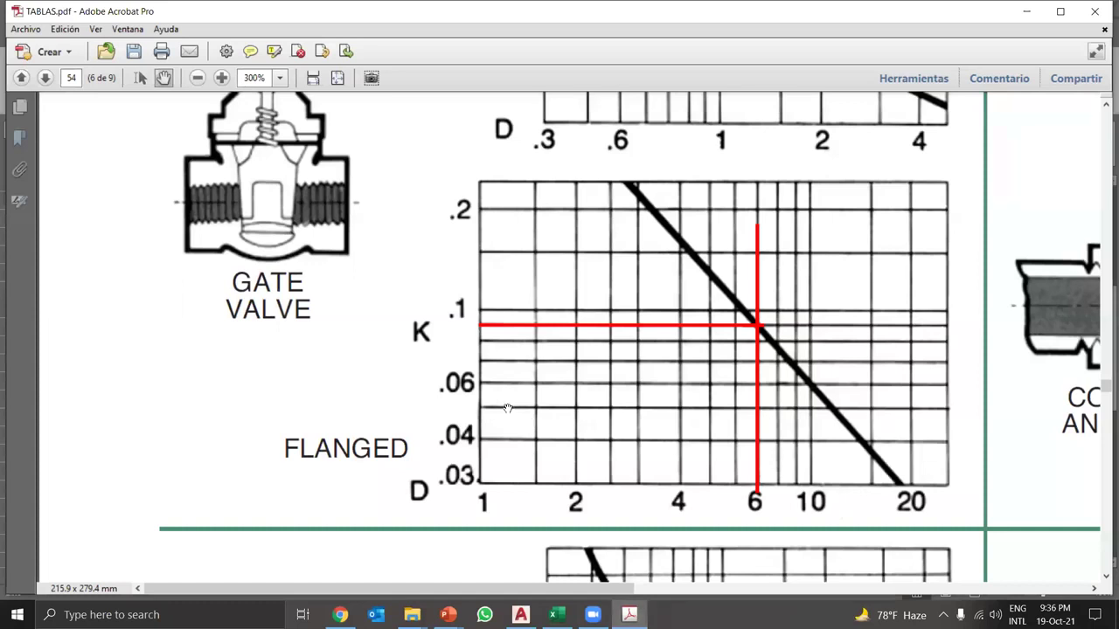
{"action": "left_click_drag", "start_coordinate": [610, 420], "coordinate": [499, 162]}
{"action": "left_click_drag", "start_coordinate": [340, 447], "coordinate": [458, 333]}
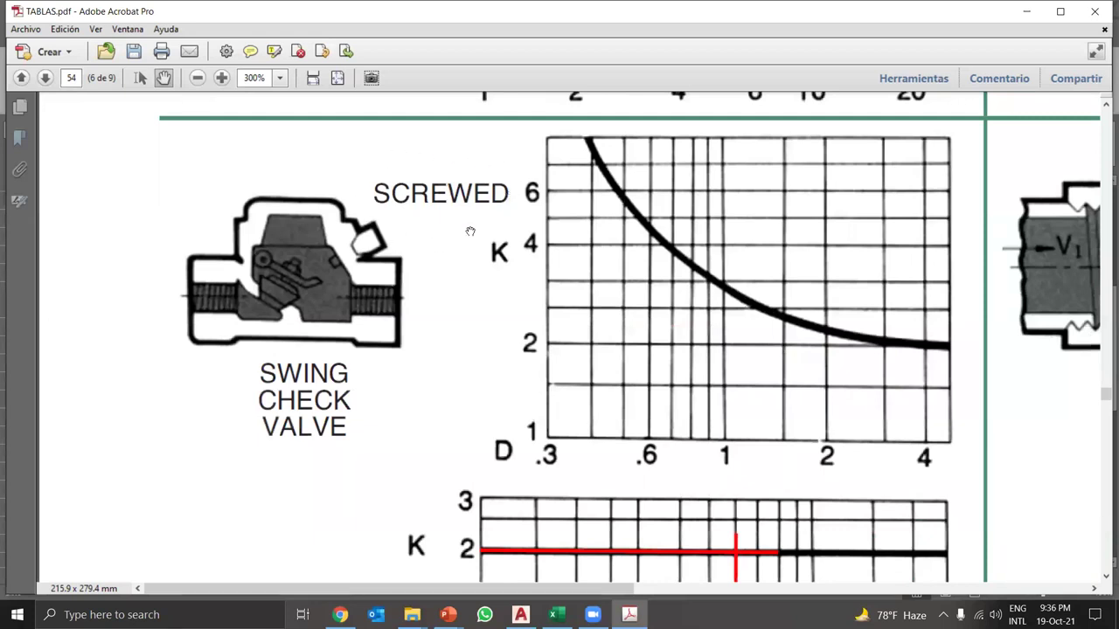
{"action": "left_click_drag", "start_coordinate": [418, 399], "coordinate": [429, 257]}
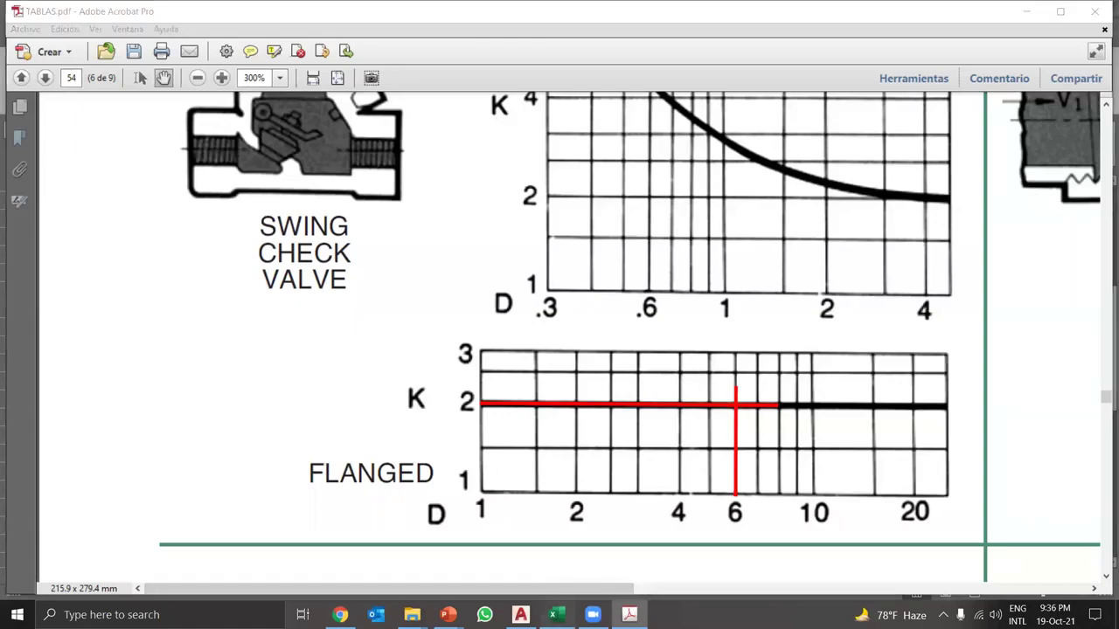
{"action": "left_click", "coordinate": [553, 614]}
{"action": "type", "text": "2"}
{"action": "key", "text": "Return"}
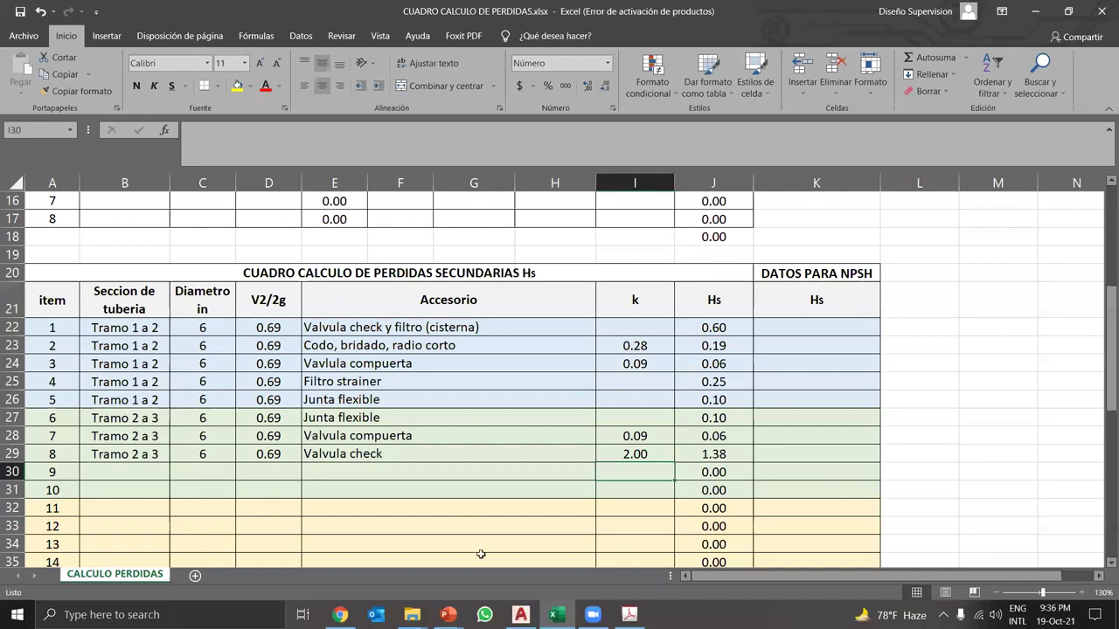
- Switch to AutoCAD, examine the elbow at the upper end of the riser from point 2, and return to the Excel workbook
{"action": "left_click", "coordinate": [520, 614]}
{"action": "scroll", "coordinate": [385, 424], "scroll_direction": "down", "scroll_amount": 8}
{"action": "scroll", "coordinate": [372, 321], "scroll_direction": "up", "scroll_amount": 5}
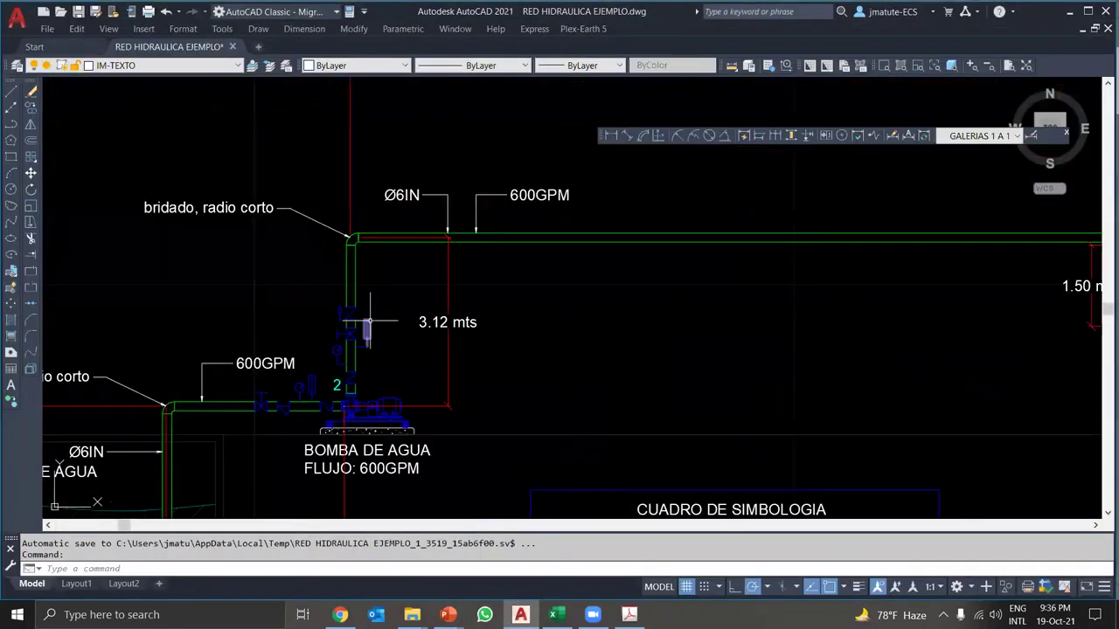
{"action": "scroll", "coordinate": [164, 178], "scroll_direction": "up", "scroll_amount": 2}
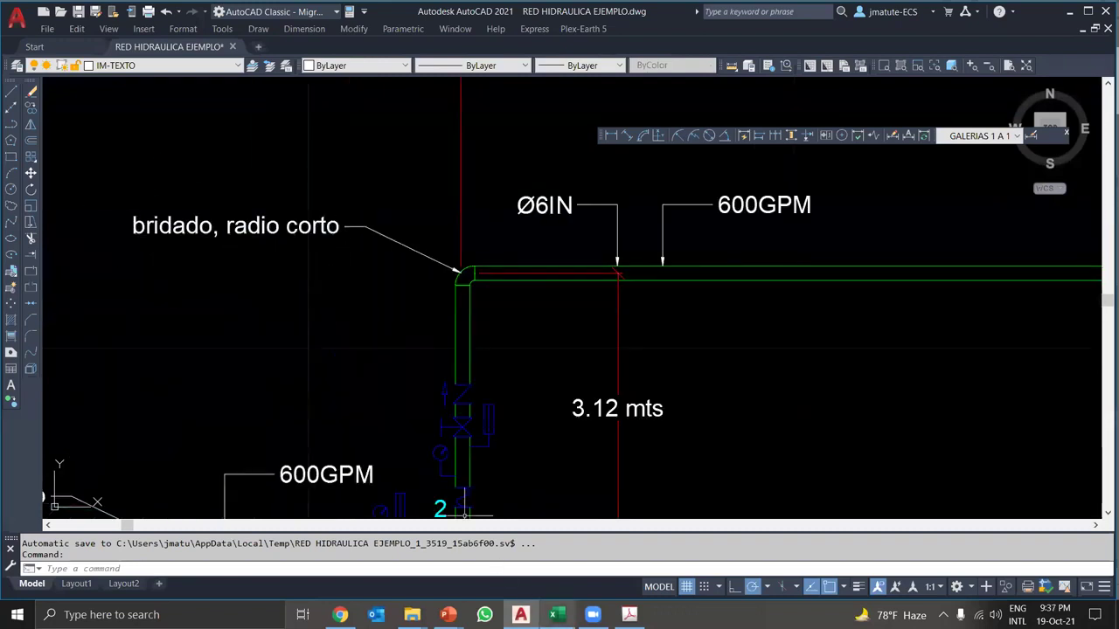
{"action": "left_click", "coordinate": [554, 614]}
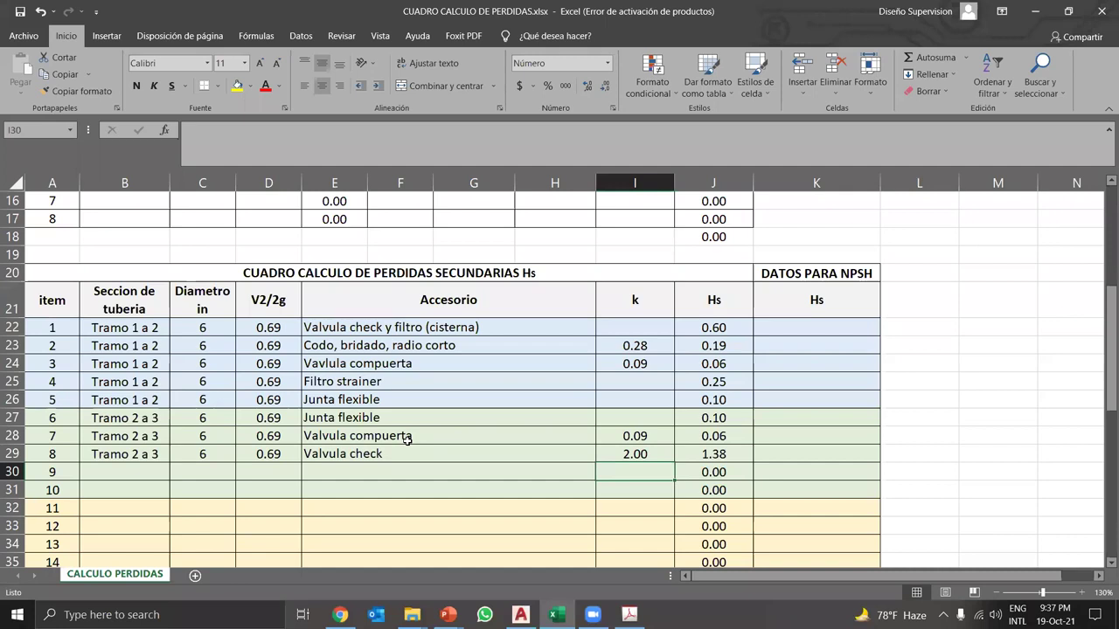
- Copy item 2's short-radius flanged elbow data, from pipe section through k, into item 9
{"action": "left_click_drag", "start_coordinate": [140, 345], "coordinate": [620, 350]}
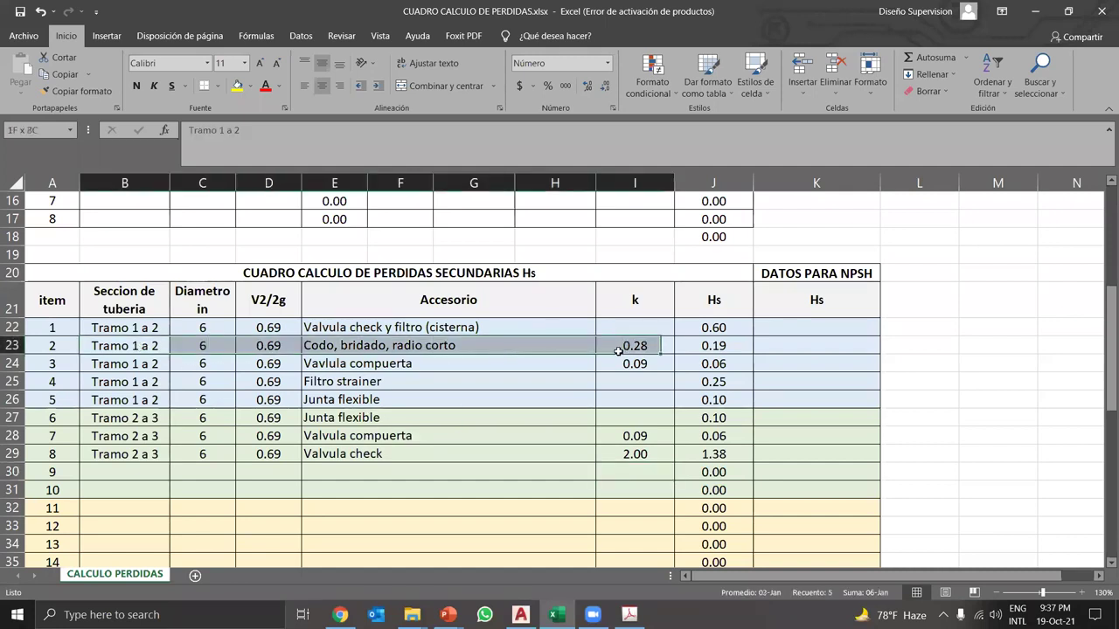
{"action": "right_click", "coordinate": [619, 346]}
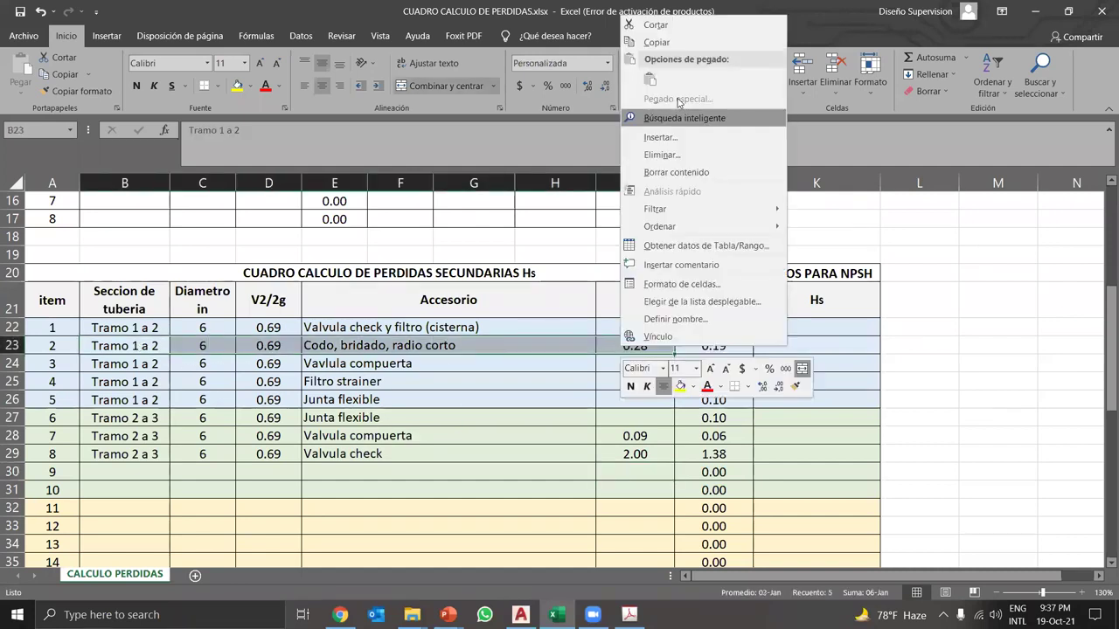
{"action": "left_click", "coordinate": [681, 43]}
{"action": "left_click", "coordinate": [128, 469]}
{"action": "right_click", "coordinate": [128, 469]}
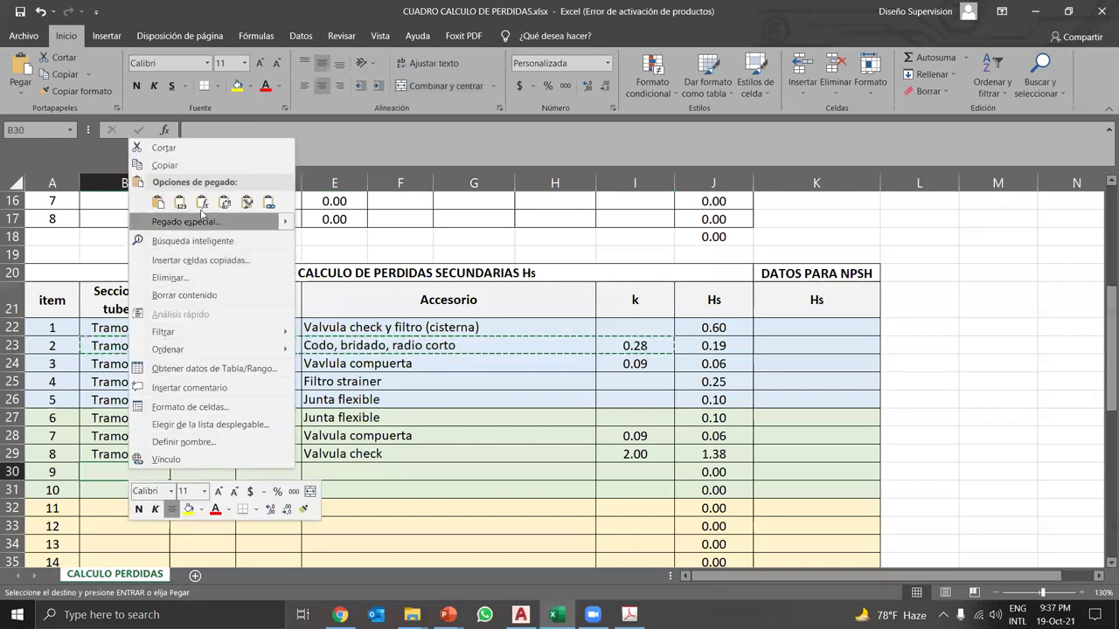
{"action": "left_click", "coordinate": [142, 194]}
- Set item 9's pipe section to Tramo 2 a 3 and check its k and Hs cells
{"action": "left_click", "coordinate": [147, 453]}
{"action": "left_click_drag", "start_coordinate": [168, 463], "coordinate": [161, 471]}
{"action": "double_click", "coordinate": [160, 472]}
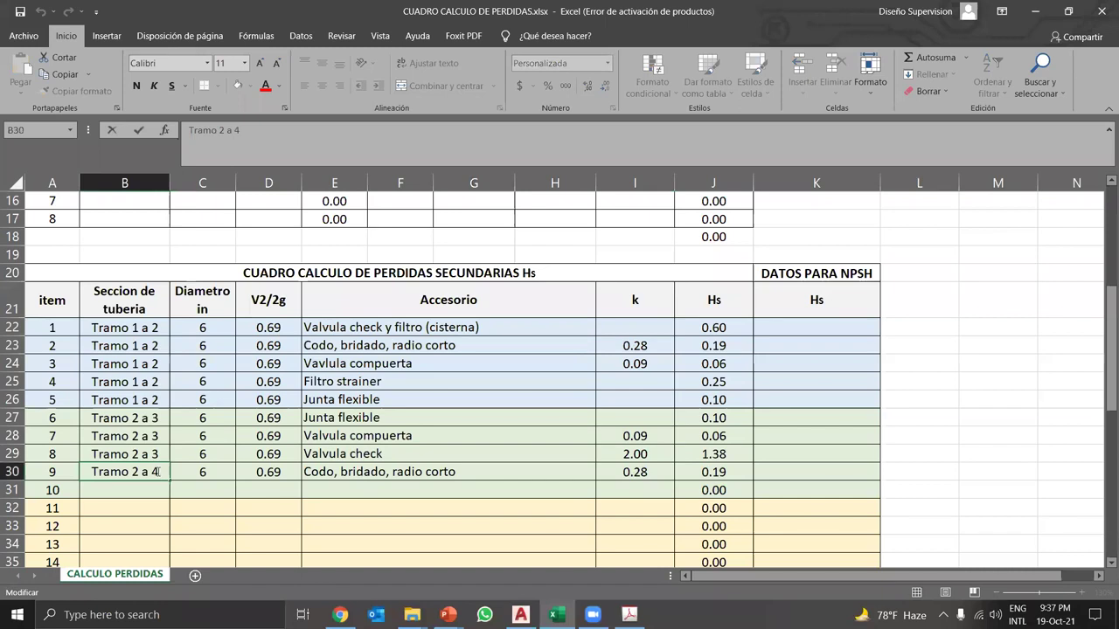
{"action": "key", "text": "BackSpace"}
{"action": "type", "text": "3"}
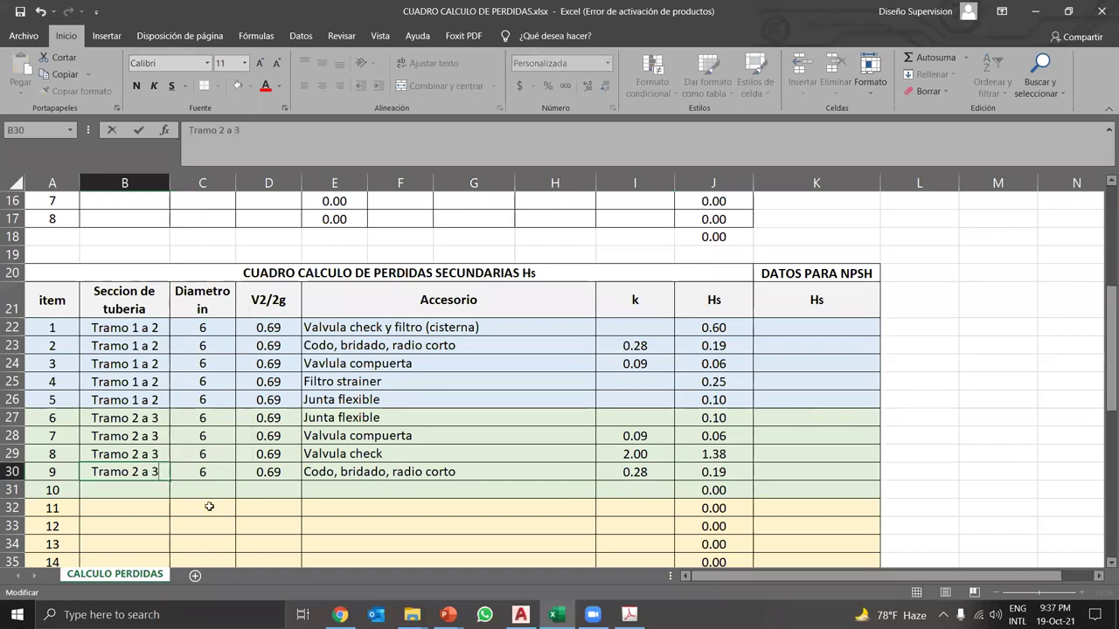
{"action": "left_click", "coordinate": [216, 467]}
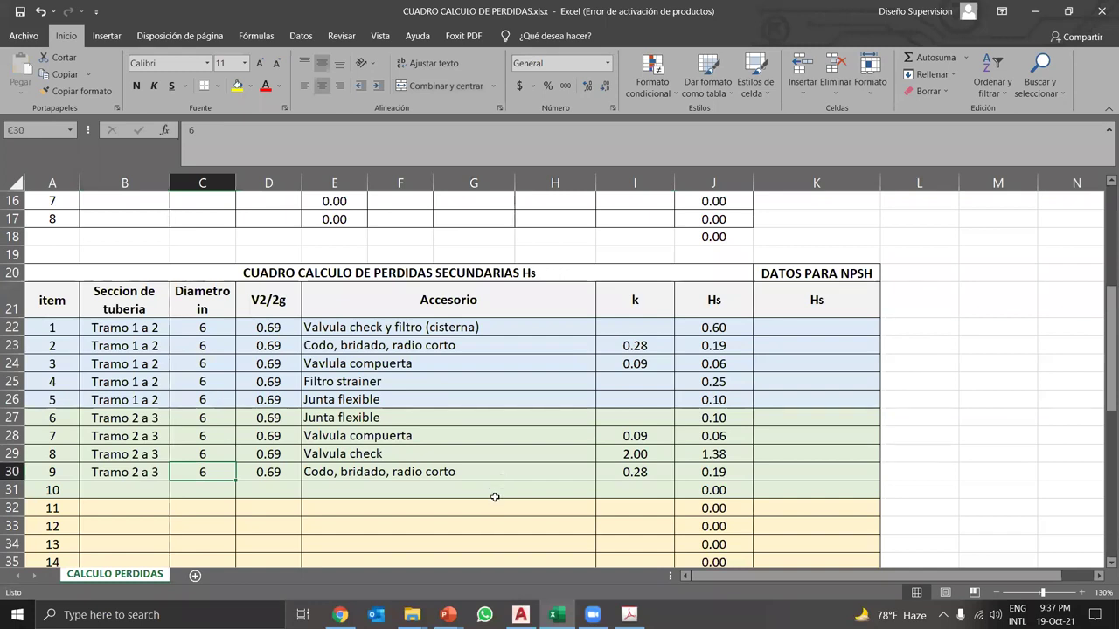
{"action": "left_click", "coordinate": [609, 473]}
{"action": "left_click", "coordinate": [719, 471]}
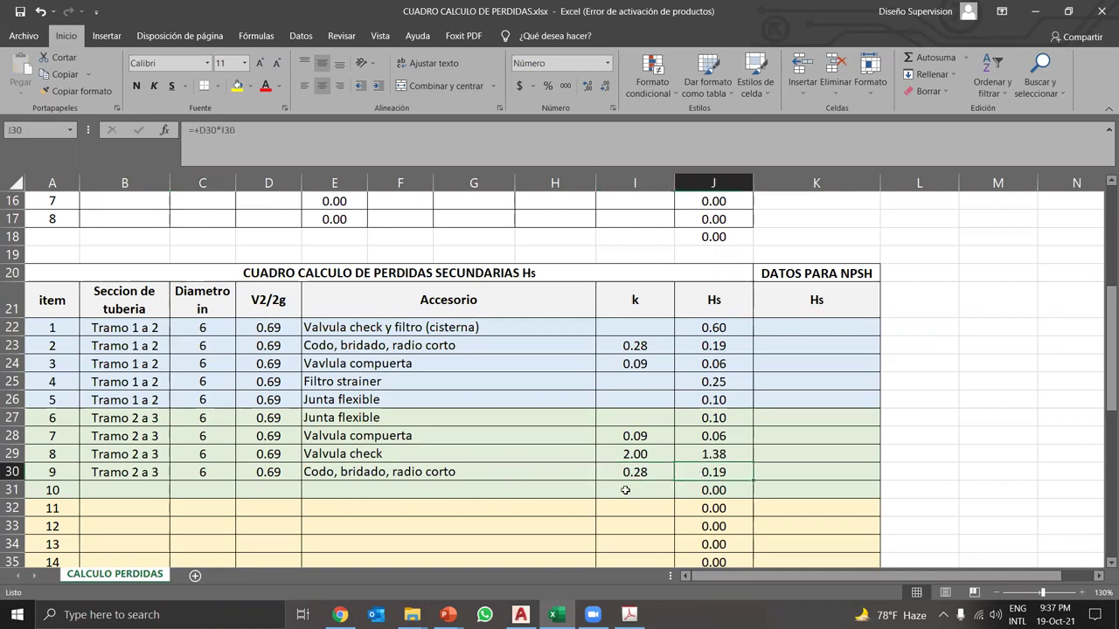
- Switch to AutoCAD, inspect the pipe junction and reductions at point 3, and return to item 9 in the Excel workbook
{"action": "left_click", "coordinate": [520, 615]}
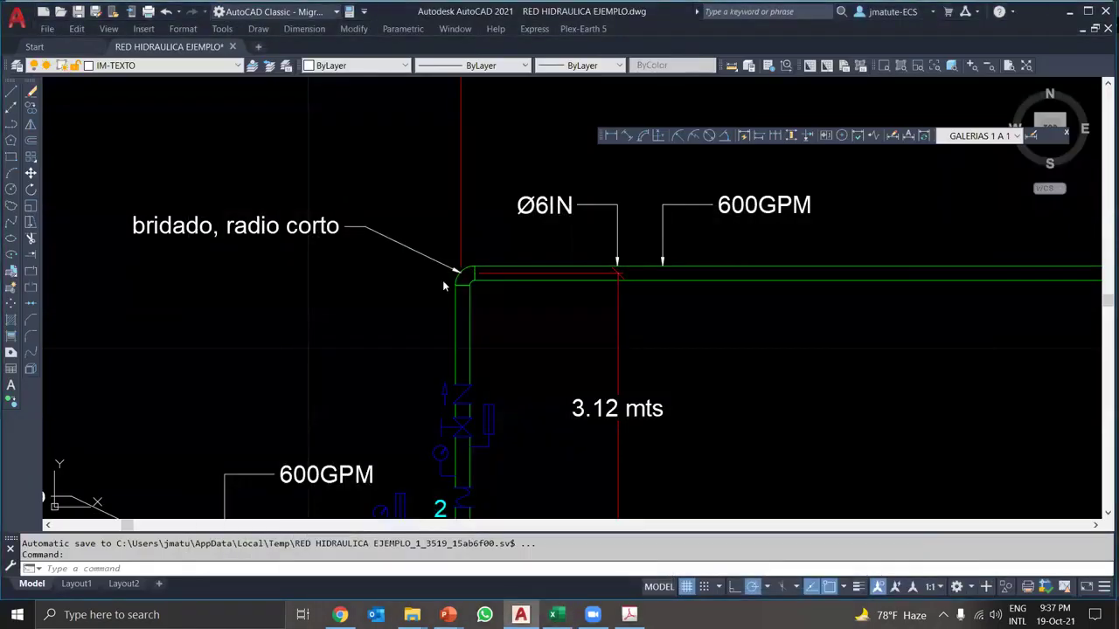
{"action": "scroll", "coordinate": [332, 331], "scroll_direction": "down", "scroll_amount": 5}
{"action": "scroll", "coordinate": [577, 328], "scroll_direction": "up", "scroll_amount": 7}
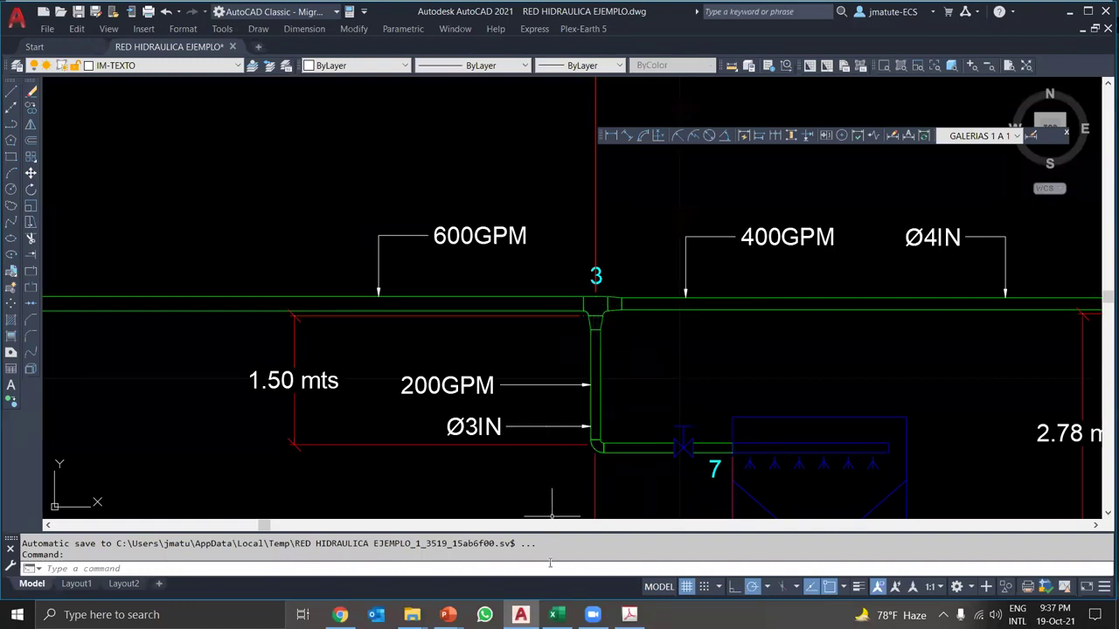
{"action": "mouse_move", "coordinate": [553, 614]}
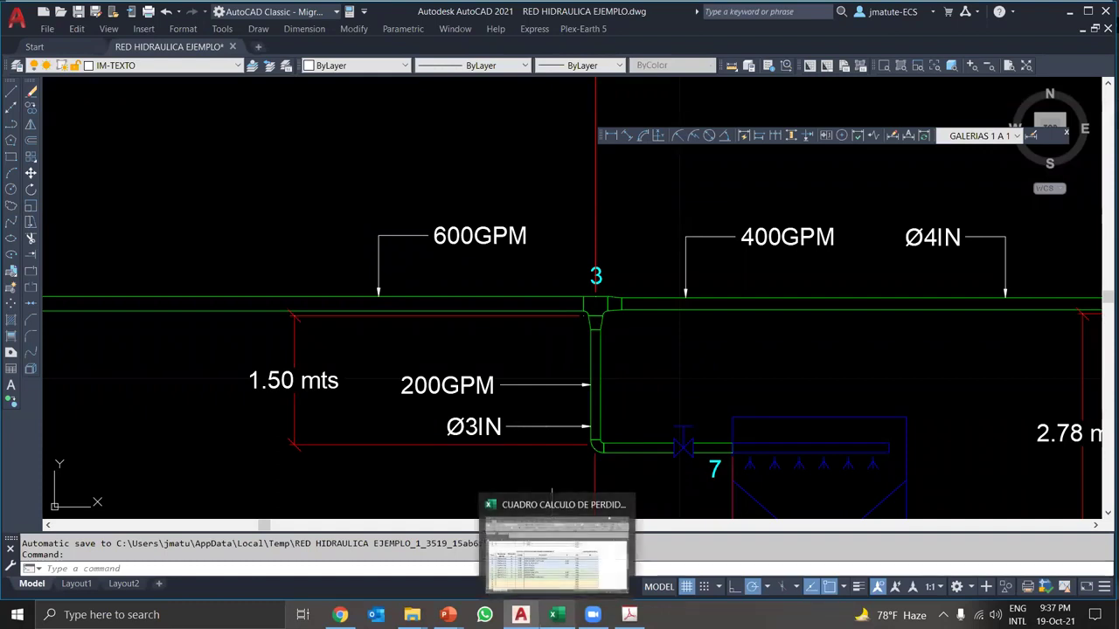
{"action": "left_click", "coordinate": [556, 559]}
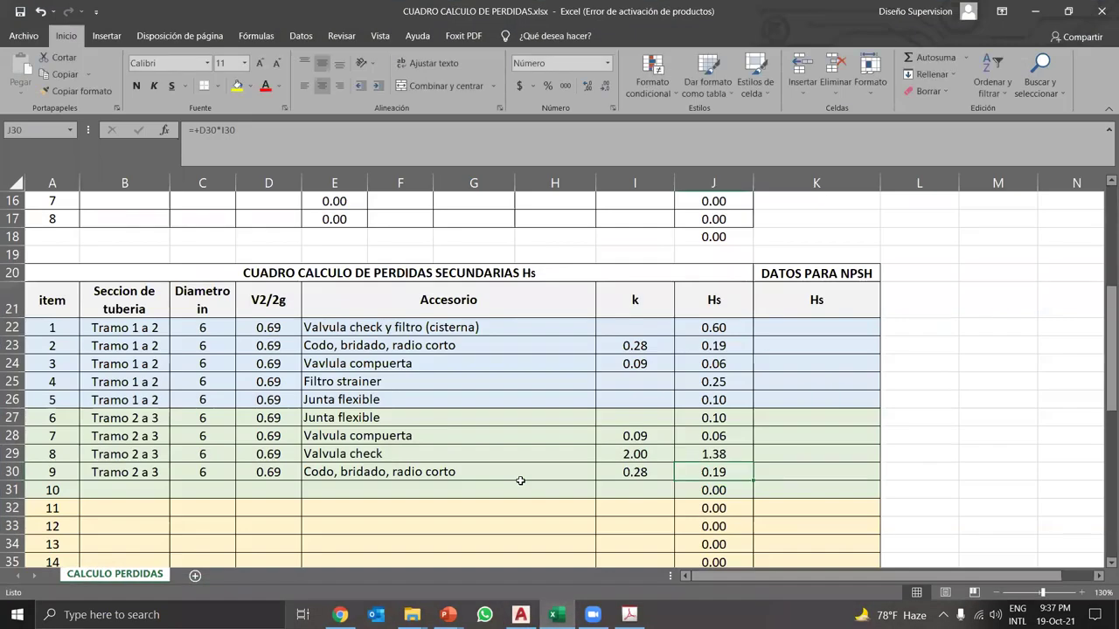
{"action": "left_click", "coordinate": [368, 477]}
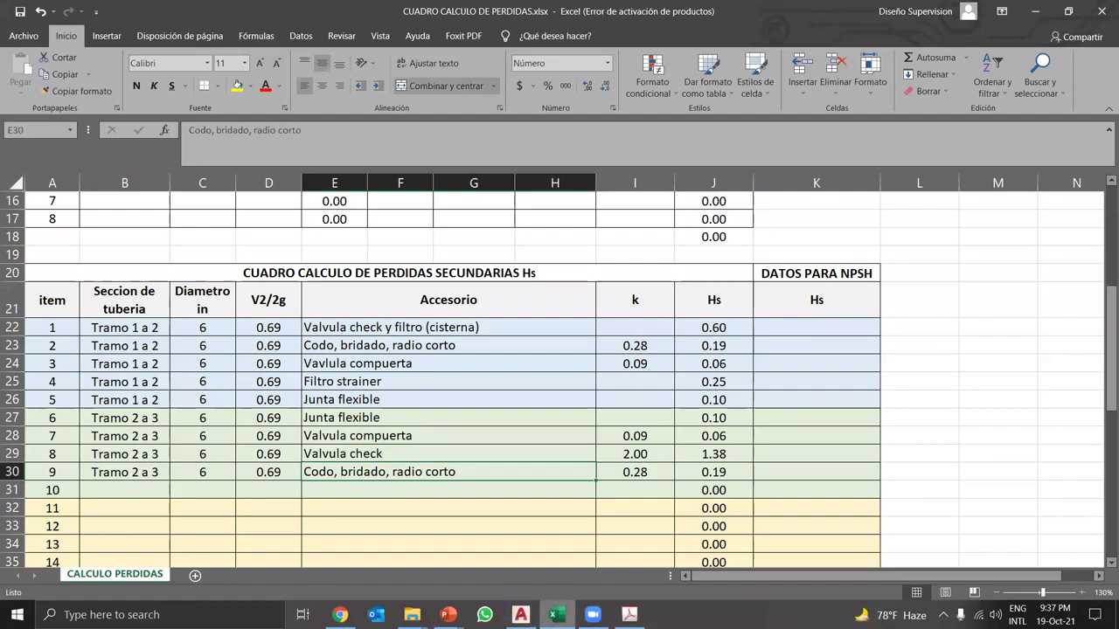
- Switch to TABLAS.pdf in Acrobat and look through the check valve, reducer and coupling K-factor charts on page 54
{"action": "left_click", "coordinate": [631, 551]}
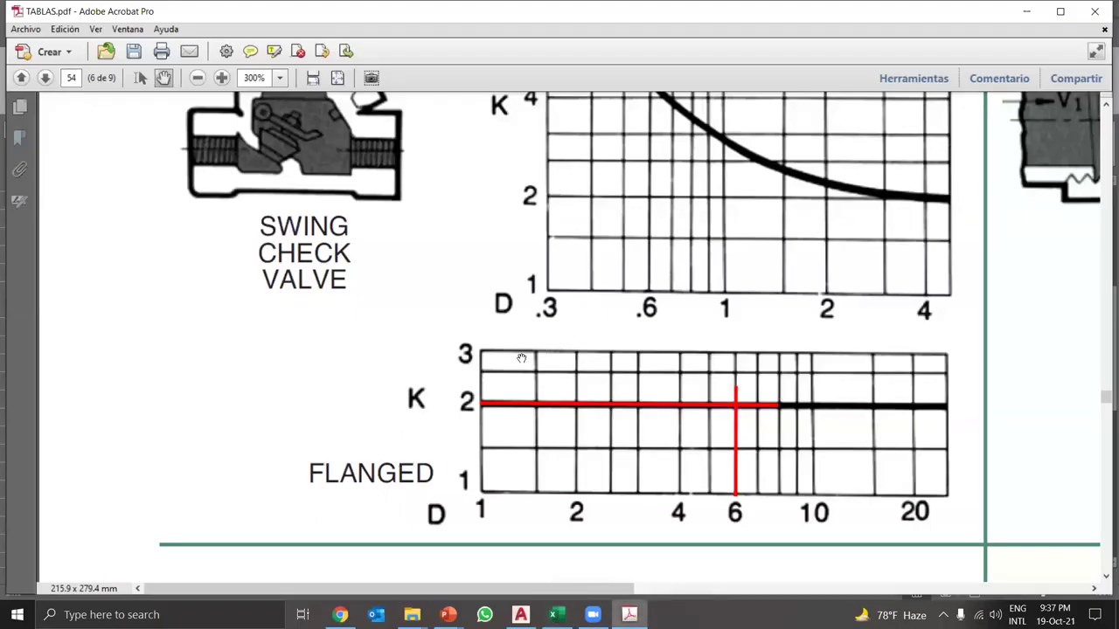
{"action": "left_click_drag", "start_coordinate": [785, 342], "coordinate": [503, 435]}
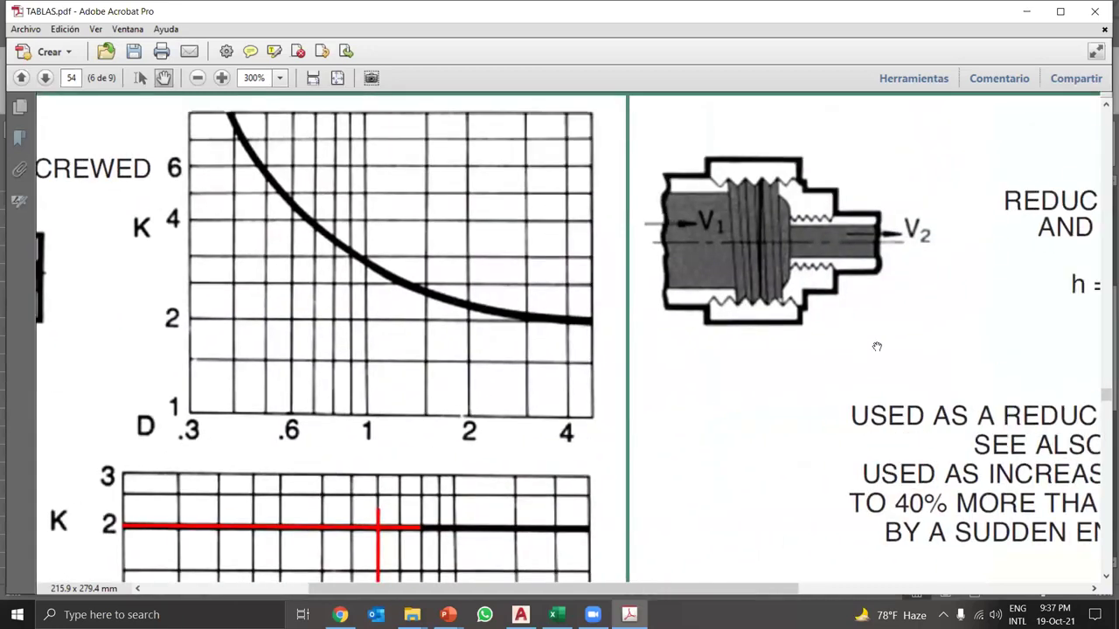
{"action": "left_click_drag", "start_coordinate": [877, 346], "coordinate": [612, 105]}
{"action": "left_click_drag", "start_coordinate": [682, 306], "coordinate": [724, 342]}
{"action": "scroll", "coordinate": [612, 385], "scroll_direction": "up", "scroll_amount": 10}
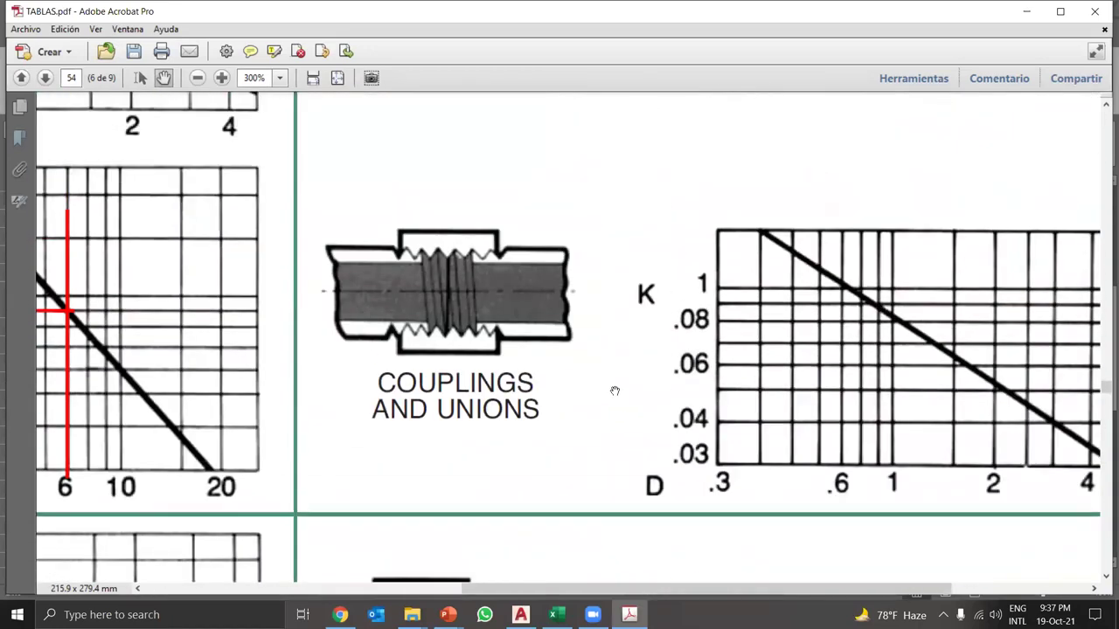
- Find the flanged tee on page 53 and enlarge its line flow and branch flow K charts to 300%
{"action": "left_click", "coordinate": [315, 80]}
{"action": "scroll", "coordinate": [503, 334], "scroll_direction": "up", "scroll_amount": 15}
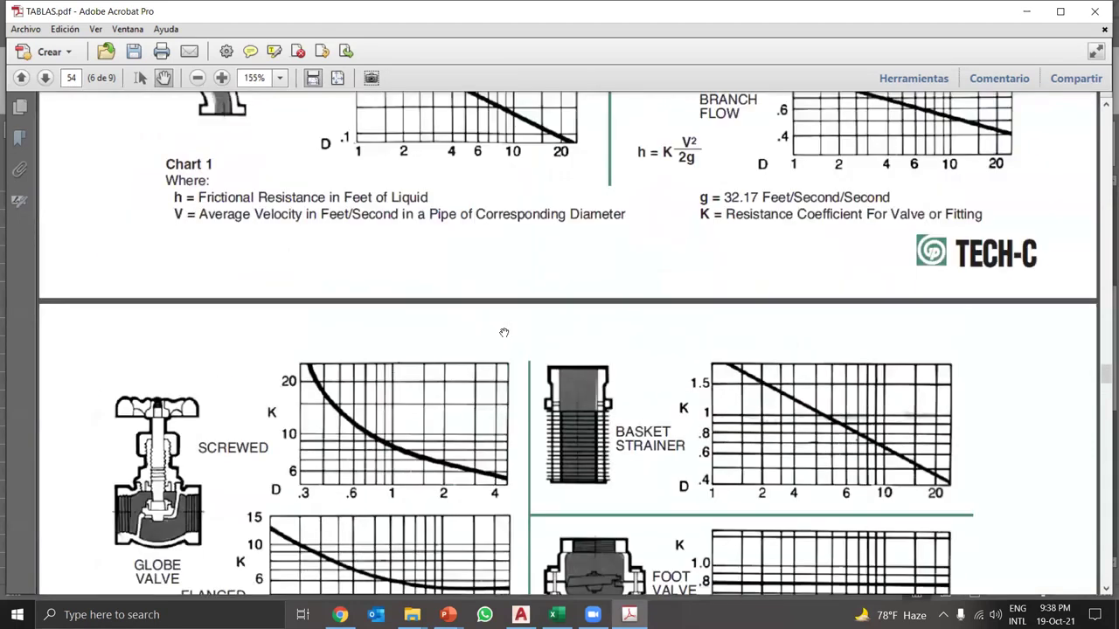
{"action": "scroll", "coordinate": [697, 295], "scroll_direction": "up", "scroll_amount": 2}
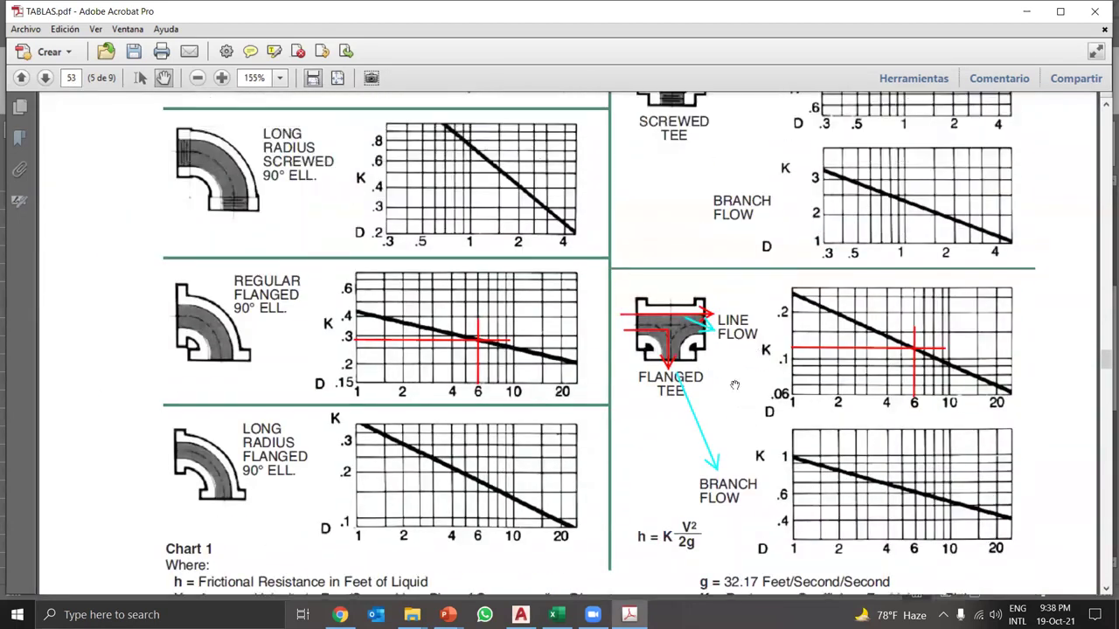
{"action": "scroll", "coordinate": [752, 385], "scroll_direction": "up", "scroll_amount": 1}
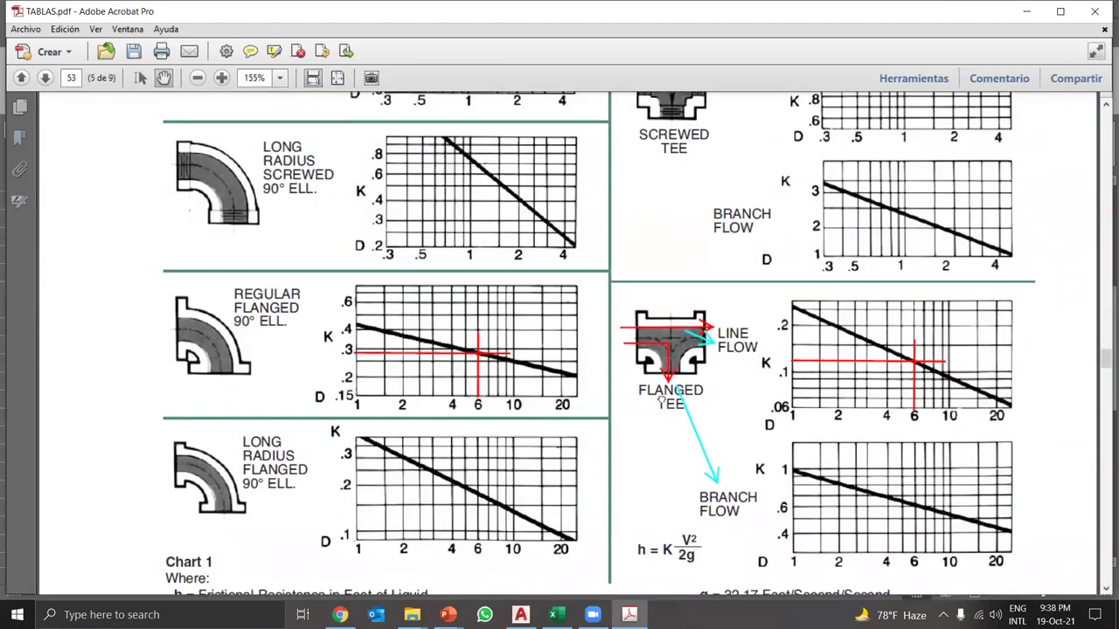
{"action": "left_click", "coordinate": [222, 80]}
{"action": "left_click", "coordinate": [222, 80]}
{"action": "left_click_drag", "start_coordinate": [967, 425], "coordinate": [524, 188]}
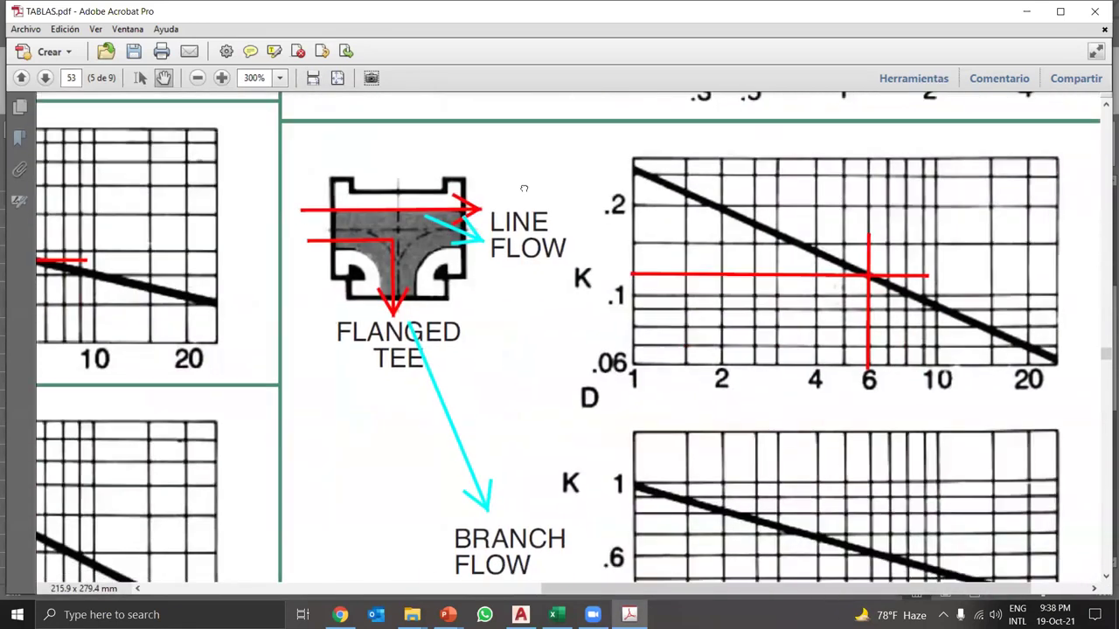
{"action": "mouse_move", "coordinate": [538, 368]}
{"action": "left_mouse_down"}
{"action": "mouse_move", "coordinate": [524, 327]}
{"action": "mouse_move", "coordinate": [521, 359]}
{"action": "left_mouse_up"}
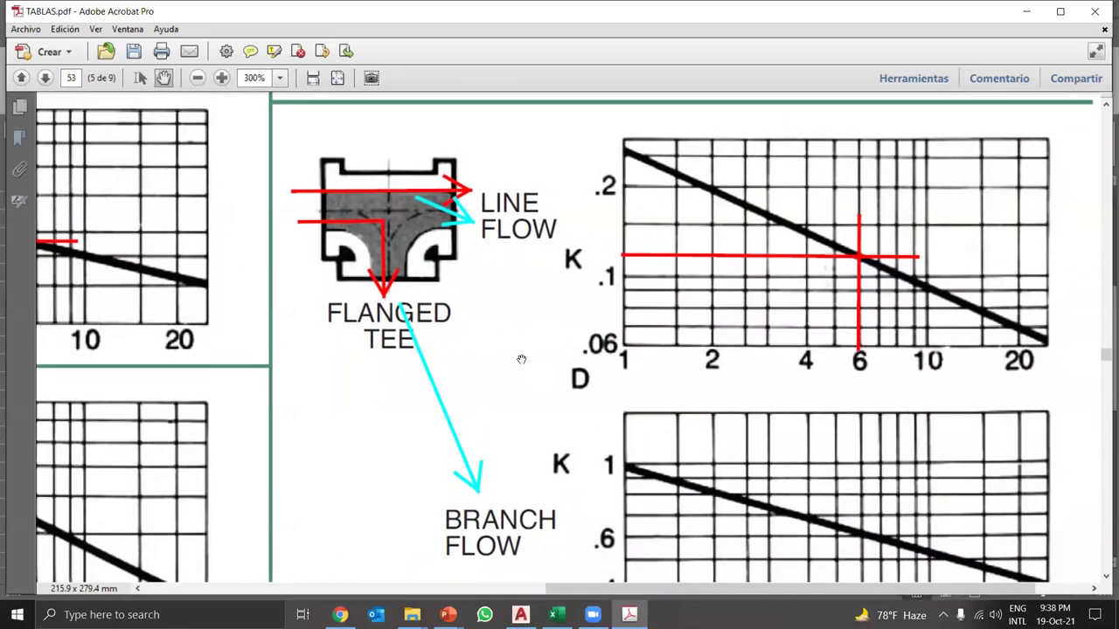
- Switch to AutoCAD and examine the tee, its two reductions and the flow directions at point 3
{"action": "left_click", "coordinate": [520, 614]}
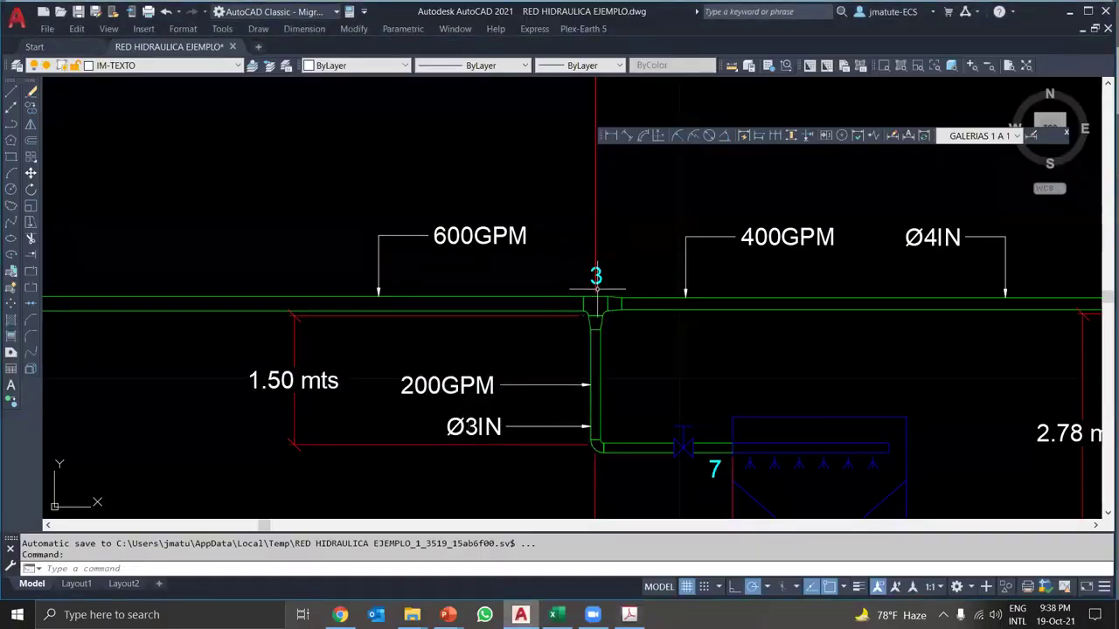
{"action": "scroll", "coordinate": [598, 310], "scroll_direction": "up", "scroll_amount": 4}
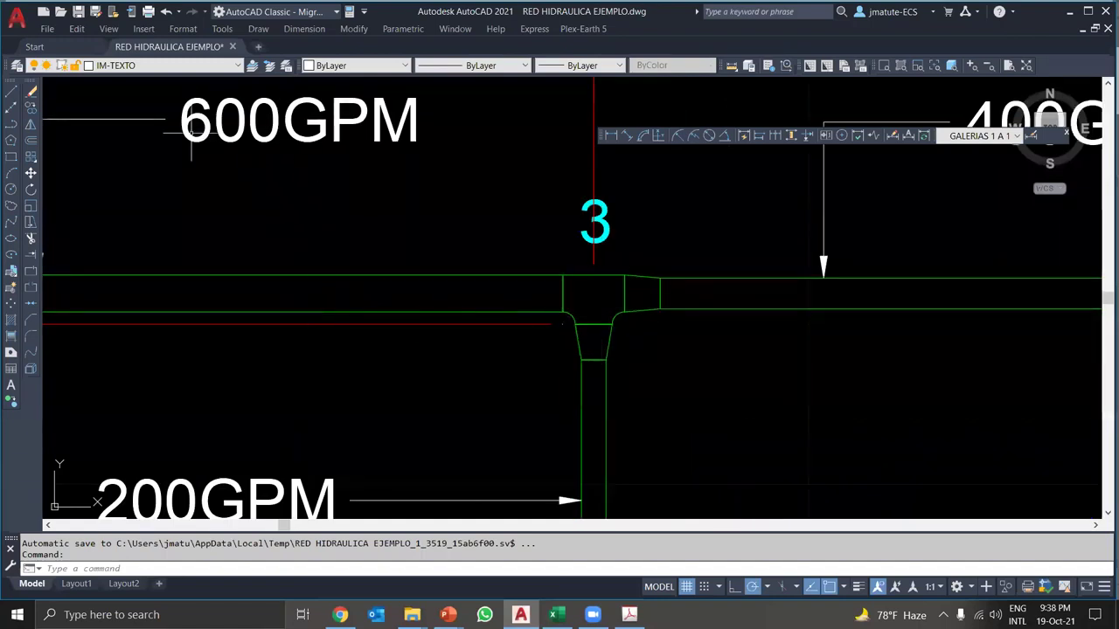
{"action": "scroll", "coordinate": [354, 380], "scroll_direction": "down", "scroll_amount": 2}
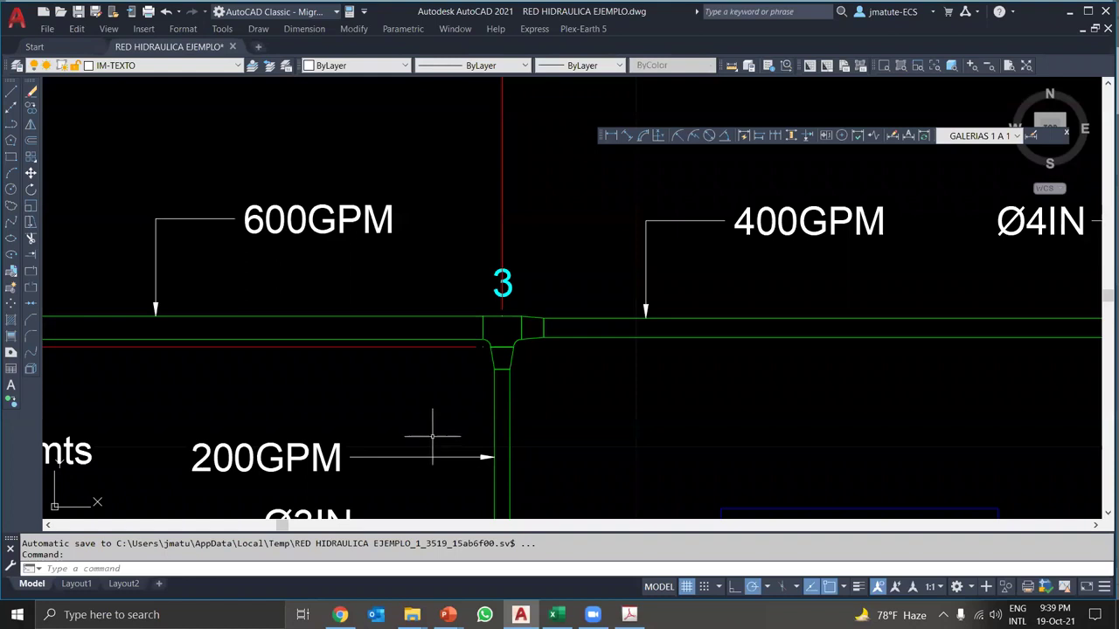
{"action": "scroll", "coordinate": [432, 435], "scroll_direction": "down", "scroll_amount": 4}
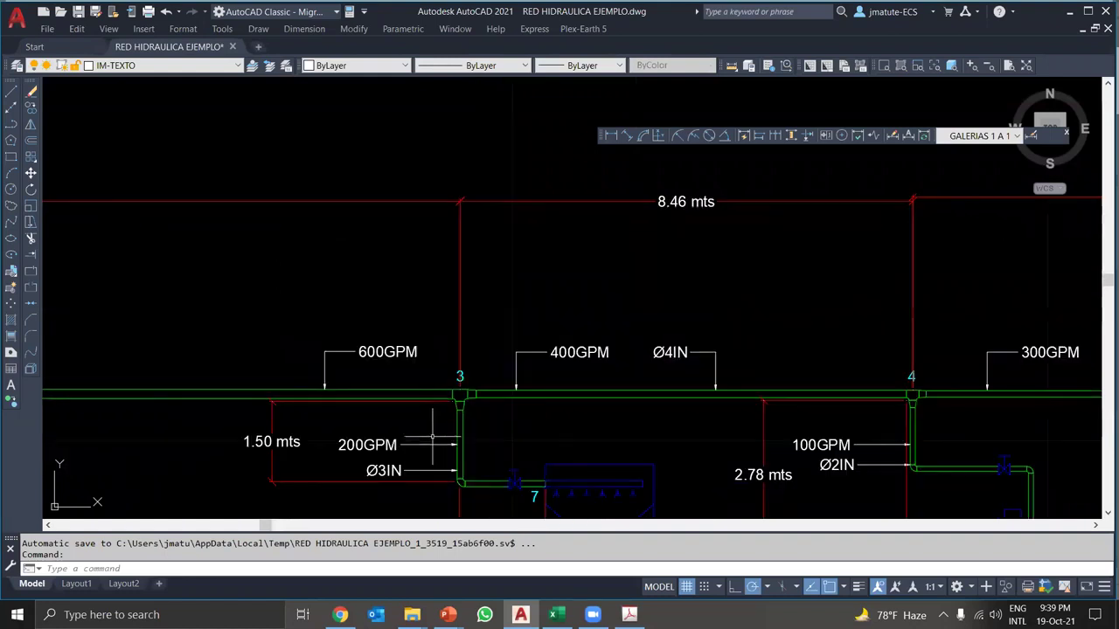
{"action": "scroll", "coordinate": [432, 437], "scroll_direction": "down", "scroll_amount": 5}
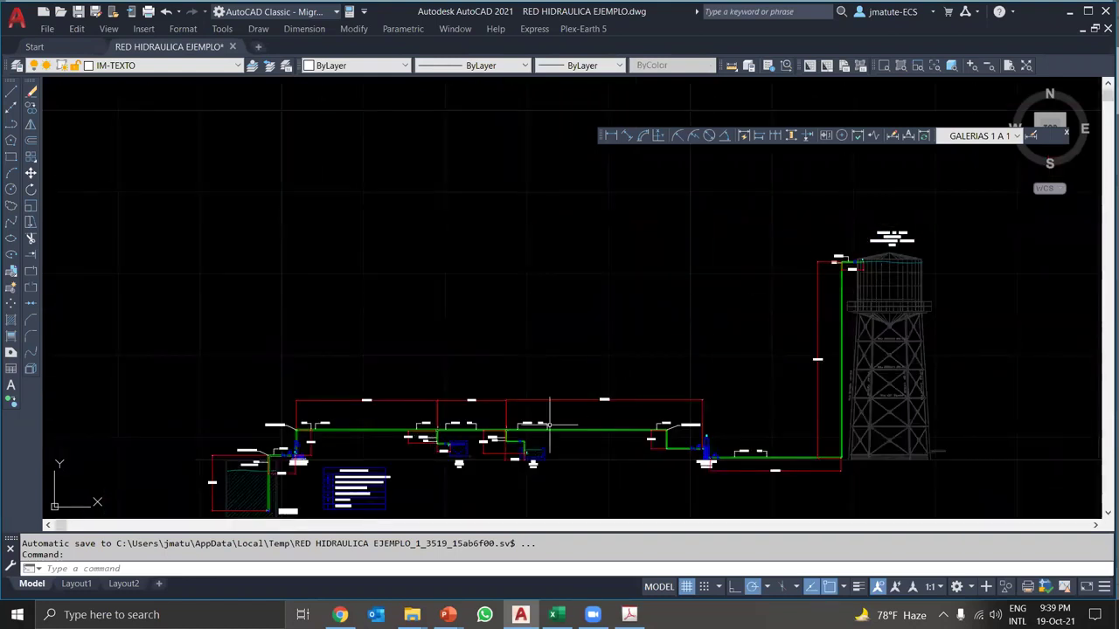
{"action": "scroll", "coordinate": [432, 435], "scroll_direction": "up", "scroll_amount": 5}
{"action": "scroll", "coordinate": [435, 390], "scroll_direction": "up", "scroll_amount": 4}
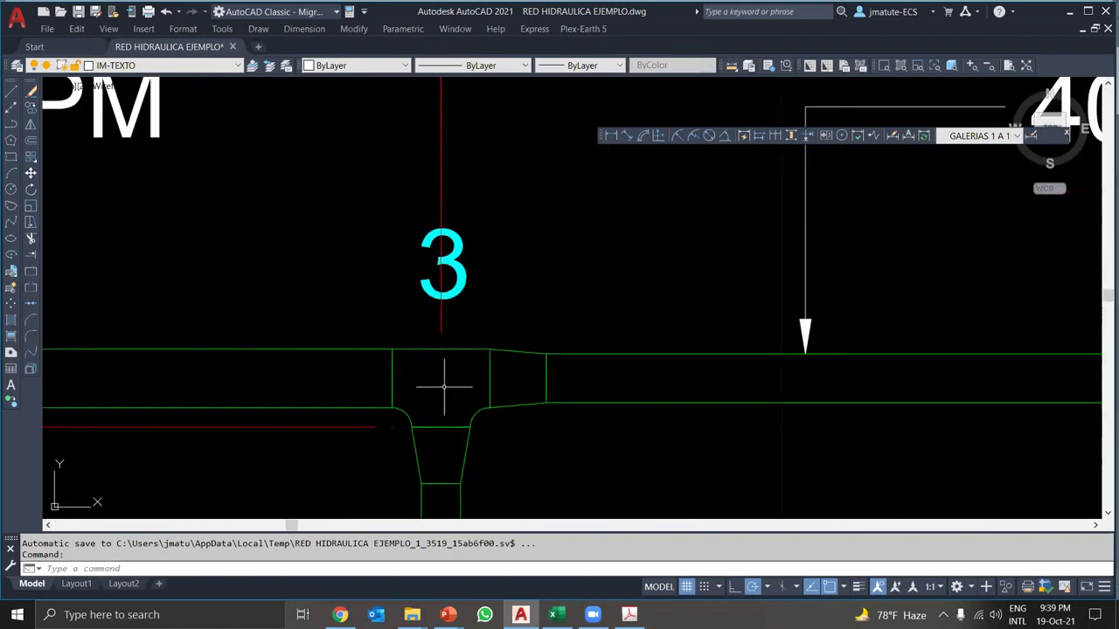
{"action": "scroll", "coordinate": [442, 382], "scroll_direction": "down", "scroll_amount": 4}
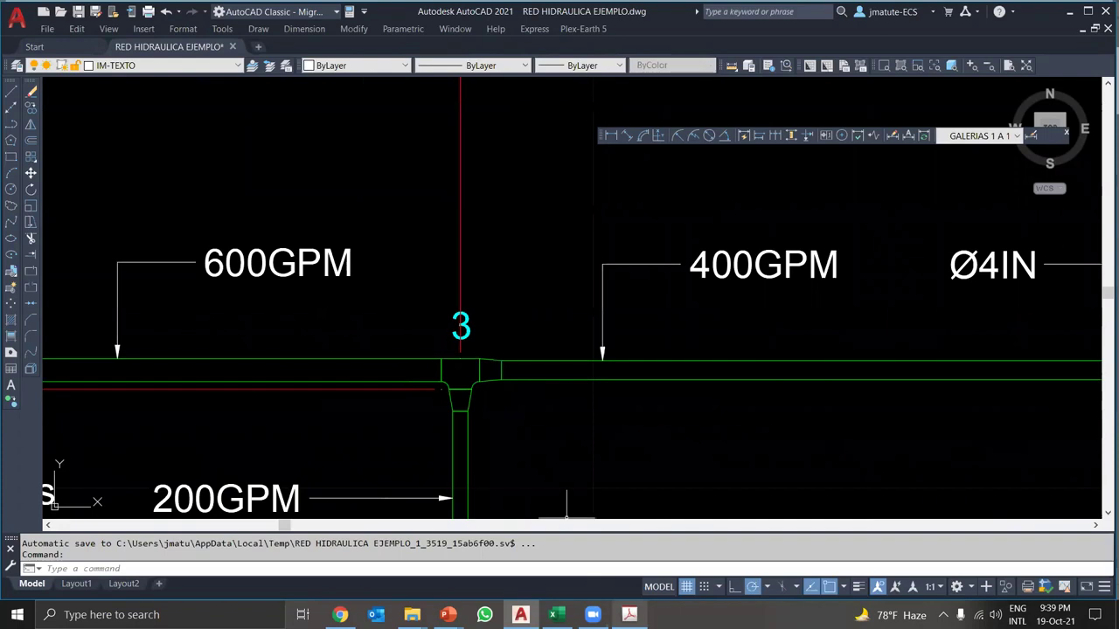
- Return to TABLAS.pdf and read the flanged tee's line flow K chart at the 6 in diameter
{"action": "mouse_move", "coordinate": [629, 615]}
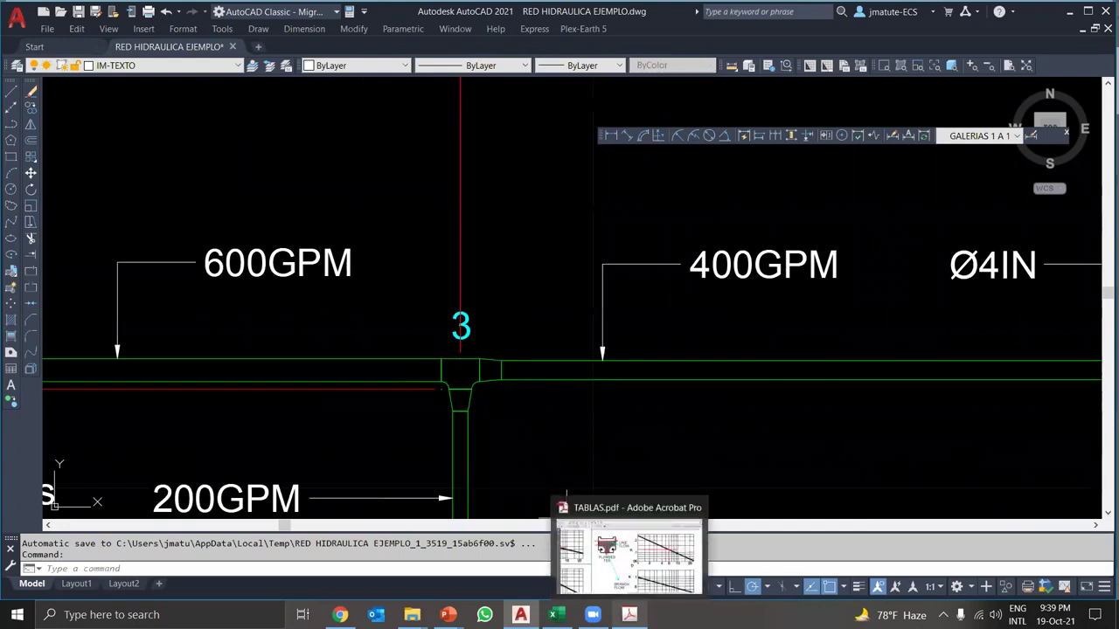
{"action": "left_click", "coordinate": [570, 508]}
{"action": "left_click", "coordinate": [325, 194]}
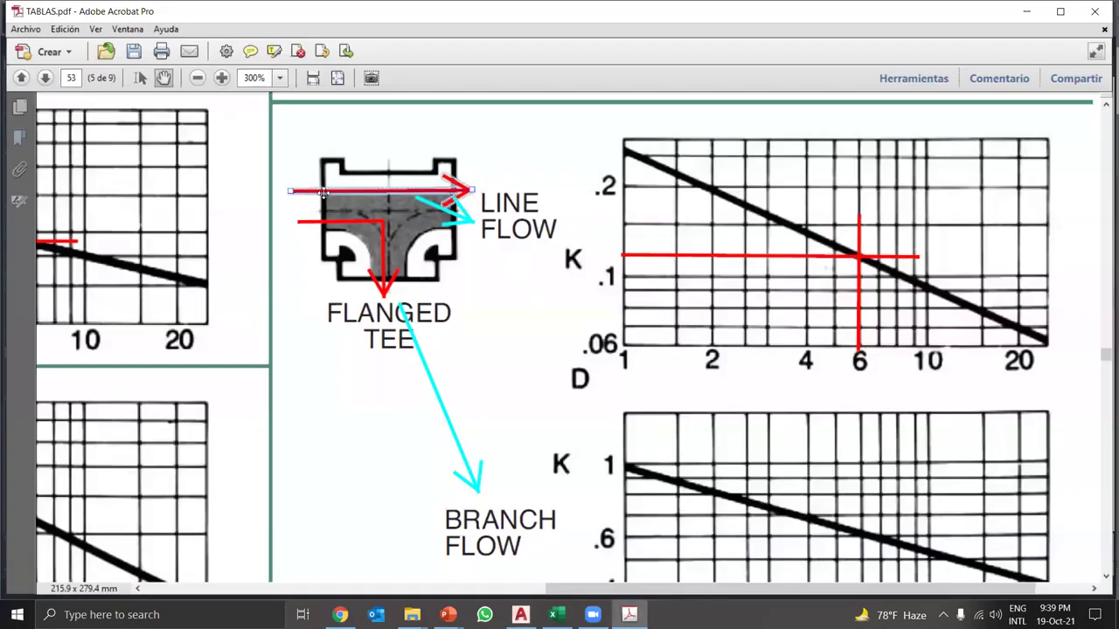
{"action": "left_click", "coordinate": [501, 319]}
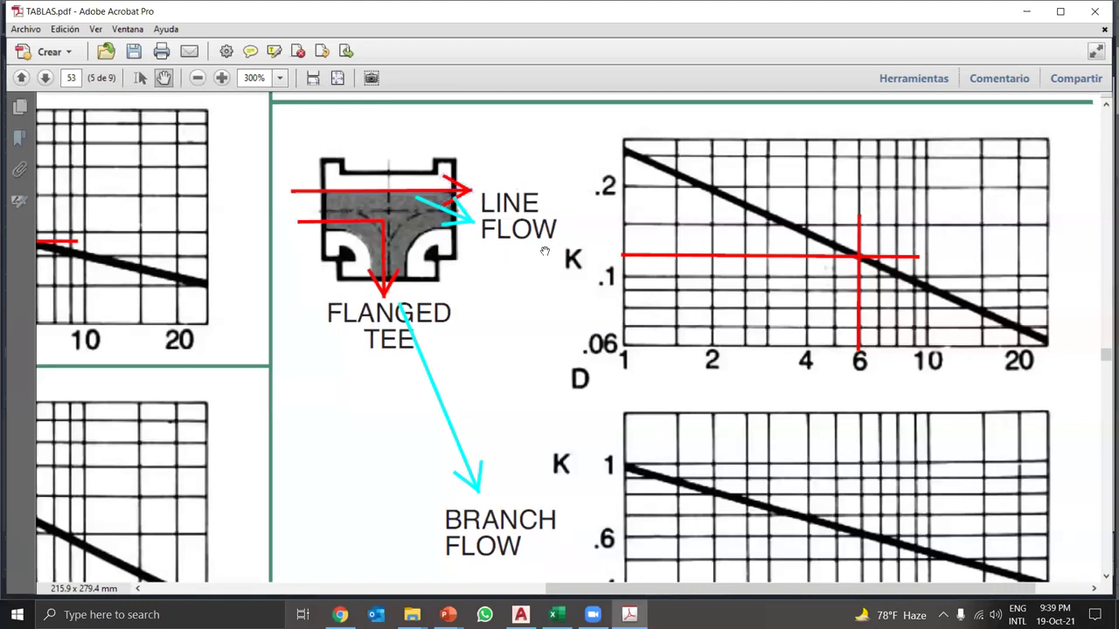
{"action": "scroll", "coordinate": [546, 310], "scroll_direction": "right", "scroll_amount": 3}
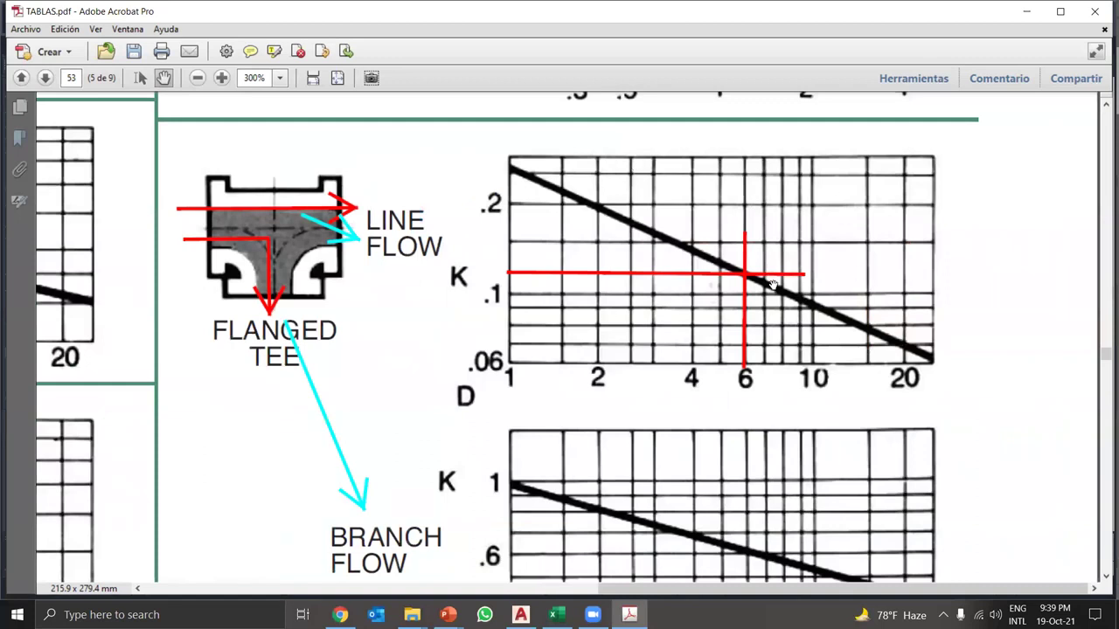
{"action": "scroll", "coordinate": [414, 376], "scroll_direction": "left", "scroll_amount": 3}
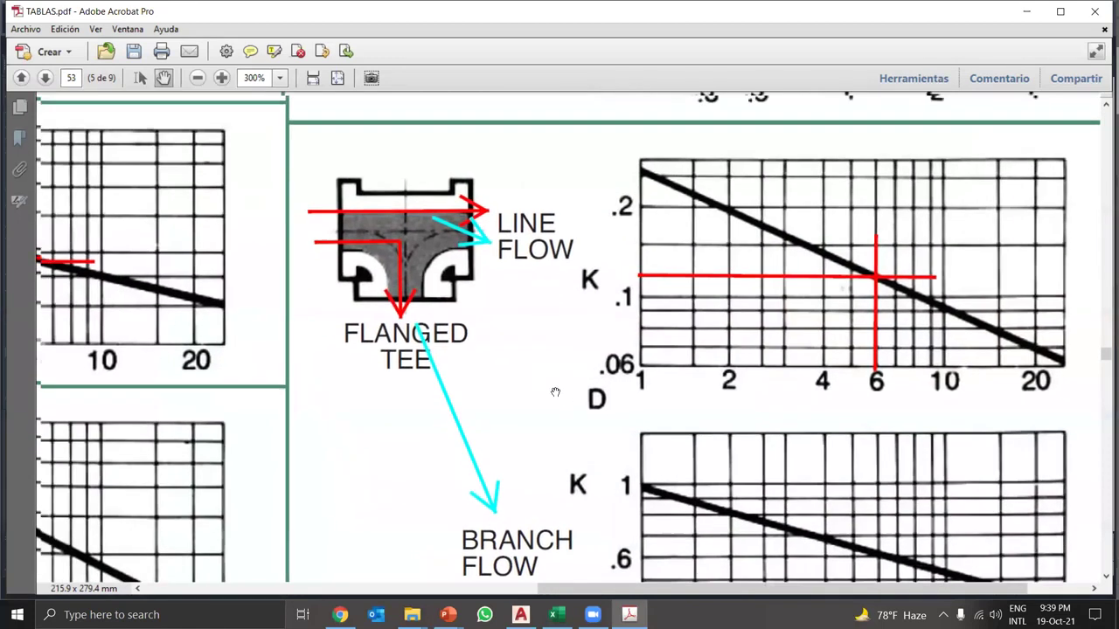
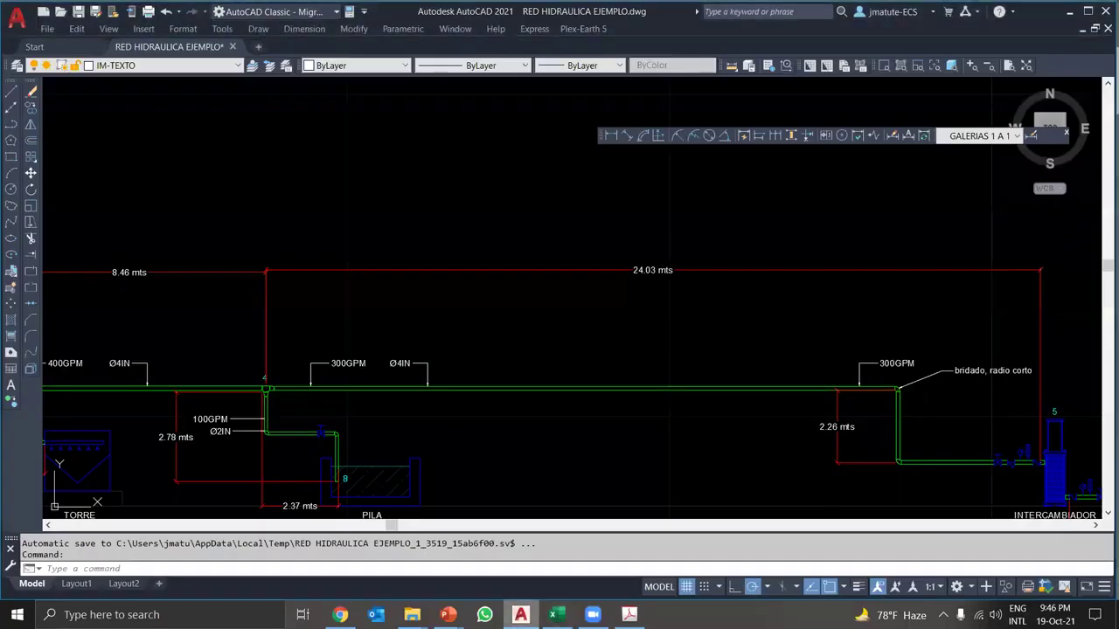
- Switch to the Excel workbook and check the V2/2g of Tramo 4 a 5 in the primary losses table
{"action": "left_click", "coordinate": [520, 615]}
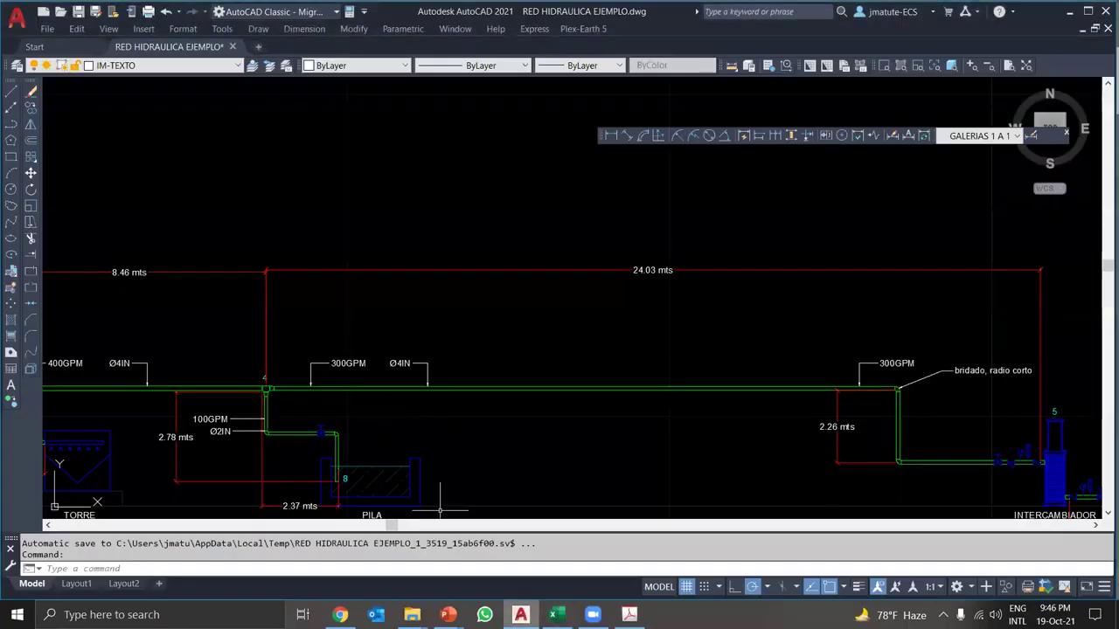
{"action": "left_click", "coordinate": [554, 614]}
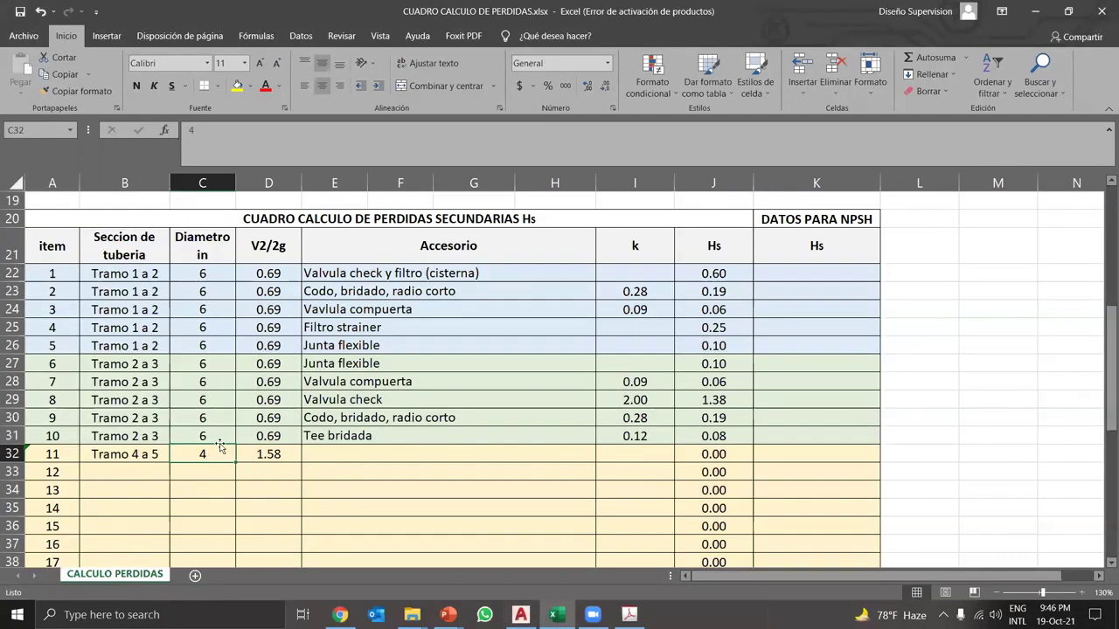
{"action": "scroll", "coordinate": [219, 447], "scroll_direction": "up", "scroll_amount": 3}
{"action": "scroll", "coordinate": [220, 446], "scroll_direction": "up", "scroll_amount": 2}
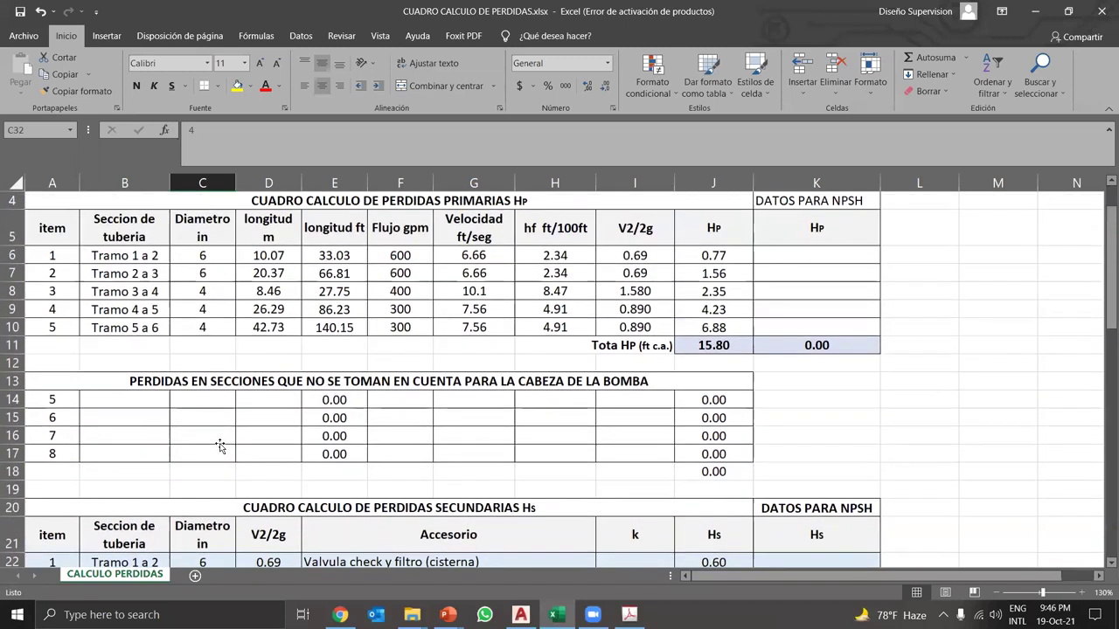
{"action": "scroll", "coordinate": [223, 428], "scroll_direction": "up", "scroll_amount": 1}
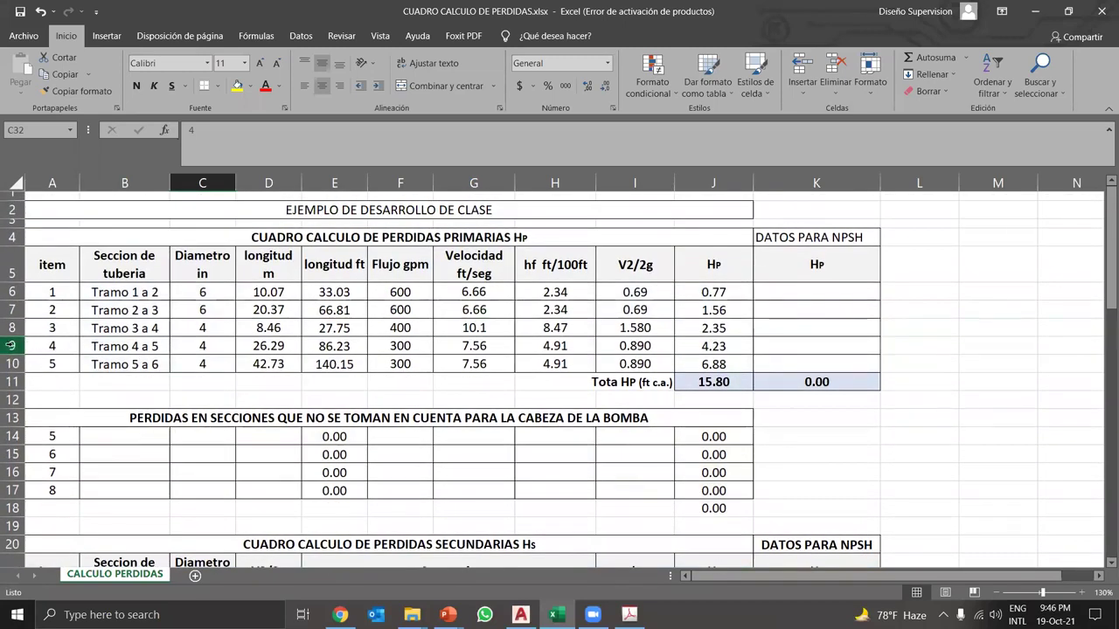
{"action": "left_click", "coordinate": [12, 345]}
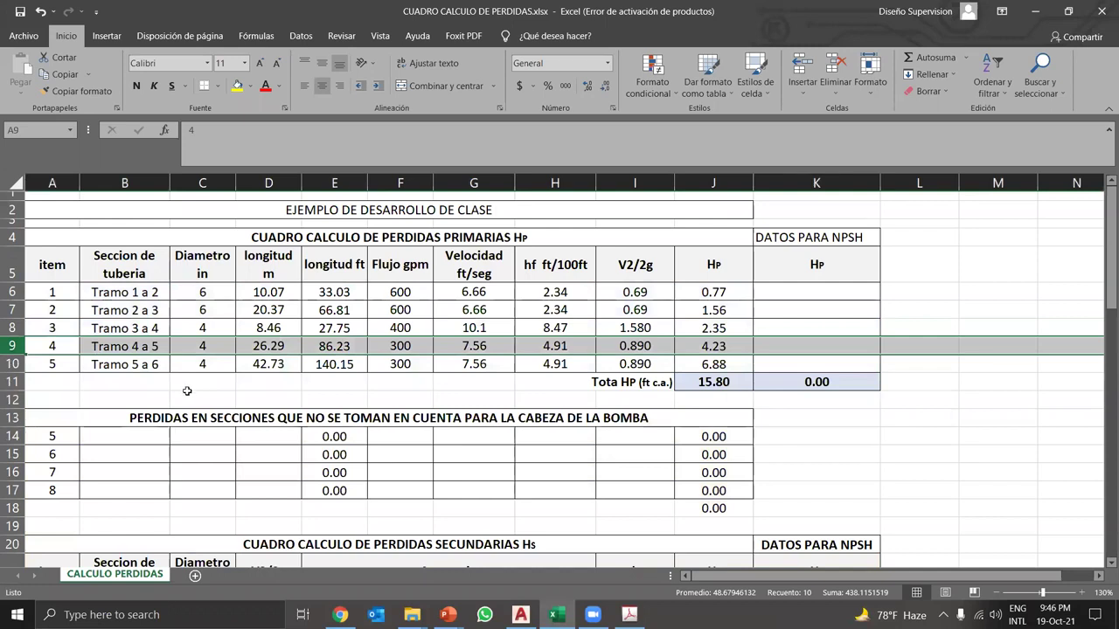
{"action": "left_click", "coordinate": [613, 346]}
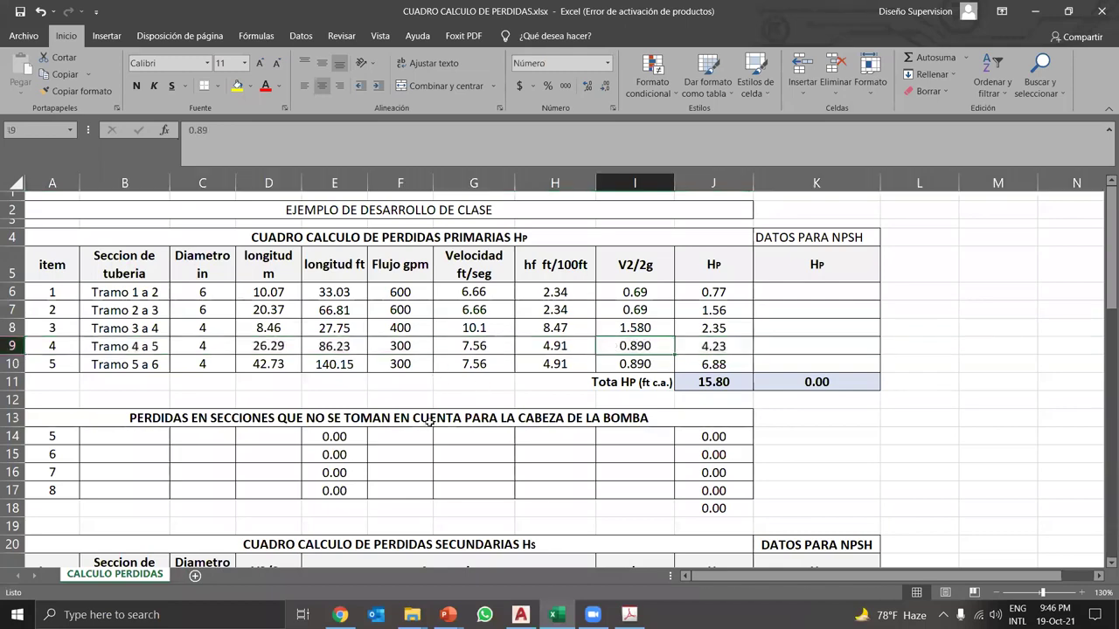
- Set item 11's V2/2g to 0.89 in the secondary losses table
{"action": "scroll", "coordinate": [428, 420], "scroll_direction": "down", "scroll_amount": 7}
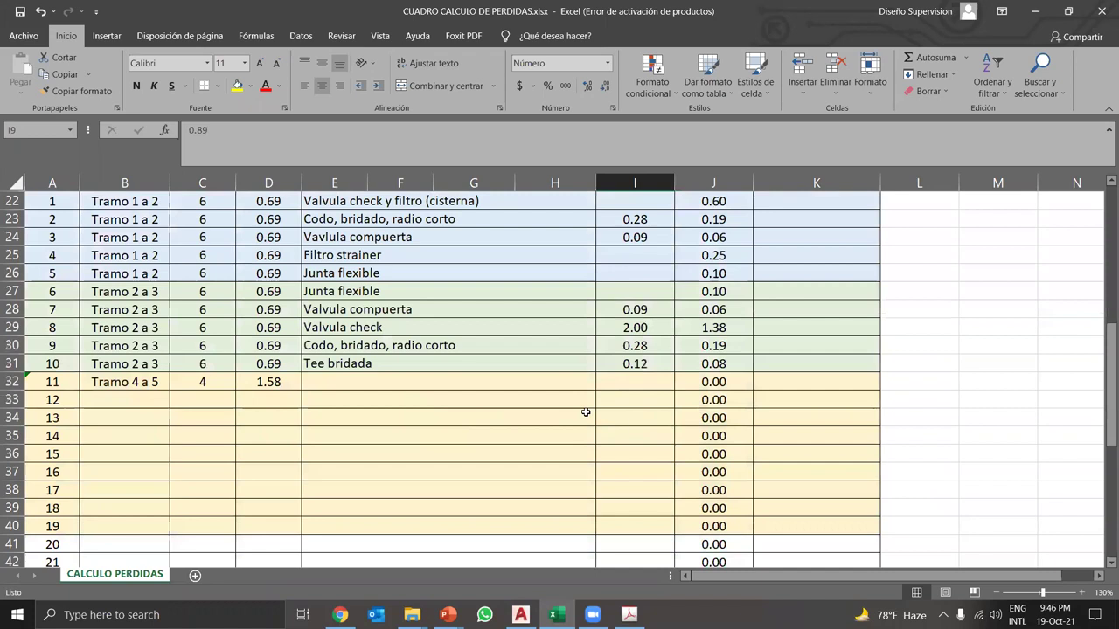
{"action": "left_click", "coordinate": [629, 385]}
{"action": "scroll", "coordinate": [549, 425], "scroll_direction": "up", "scroll_amount": 2}
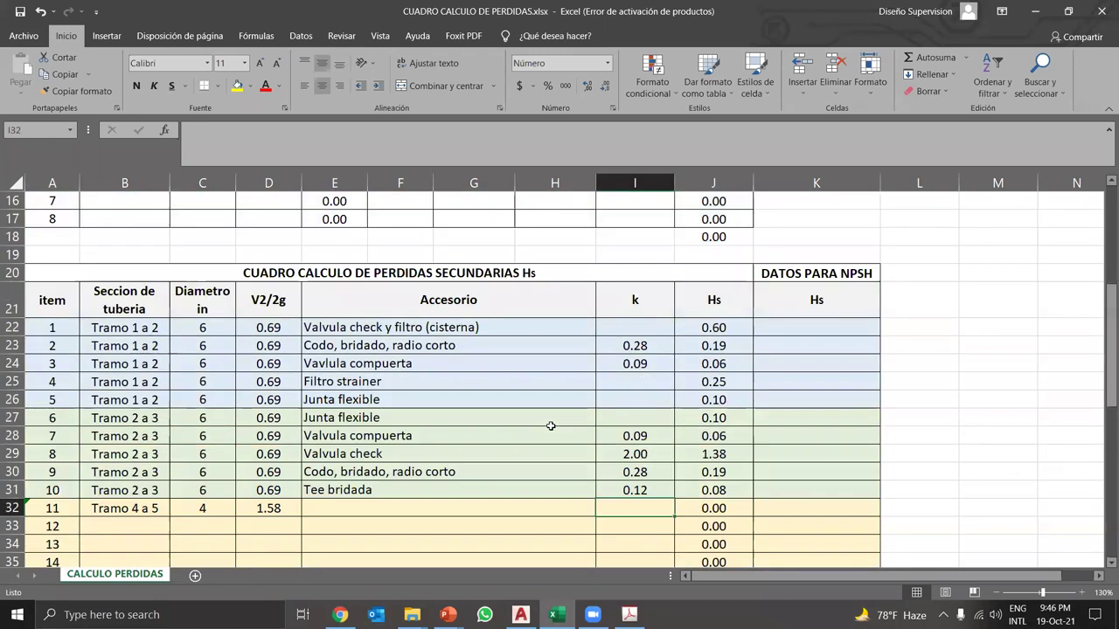
{"action": "left_click", "coordinate": [270, 509]}
{"action": "type", "text": "0.89"}
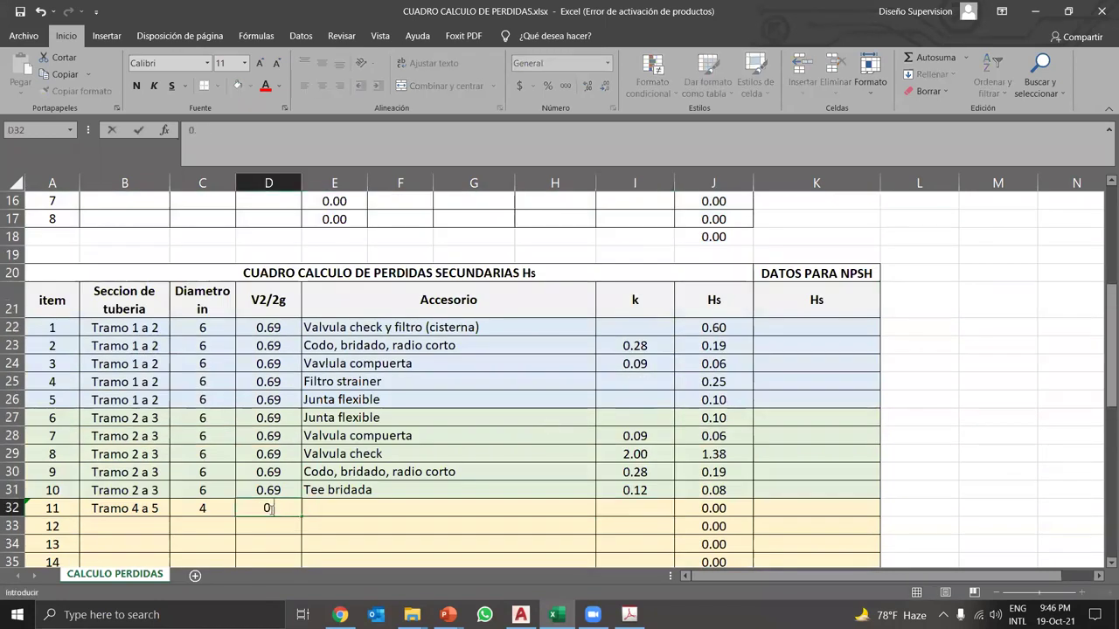
{"action": "key", "text": "Return"}
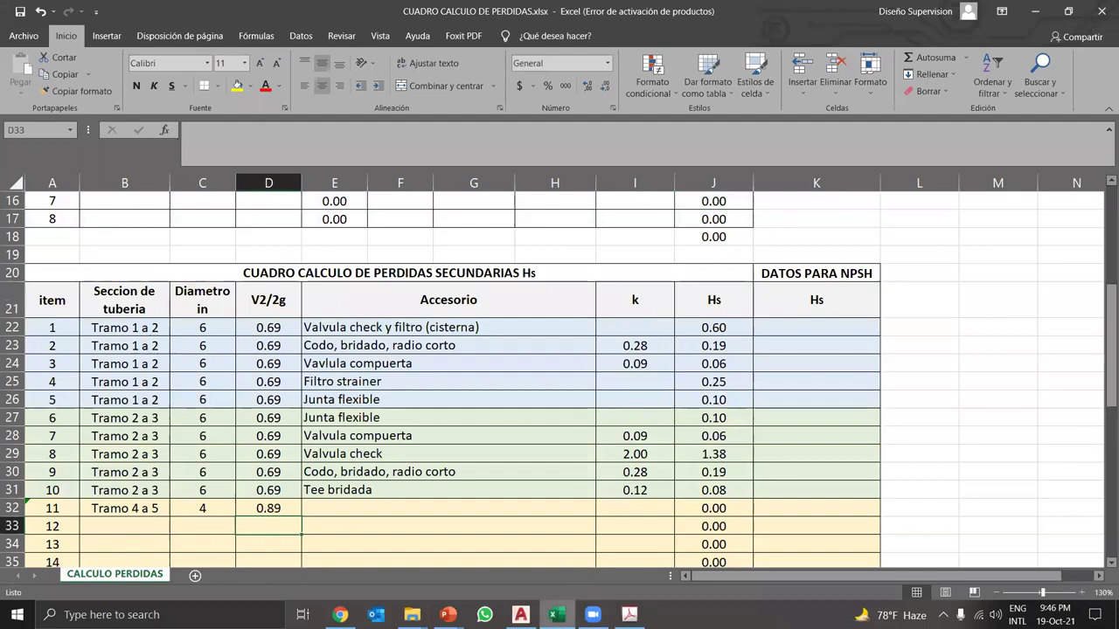
- Glance at the tee charts in TABLAS.pdf, then check Tramo 3 a 4's V2/2g in Excel's primary losses table
{"action": "left_click", "coordinate": [629, 615]}
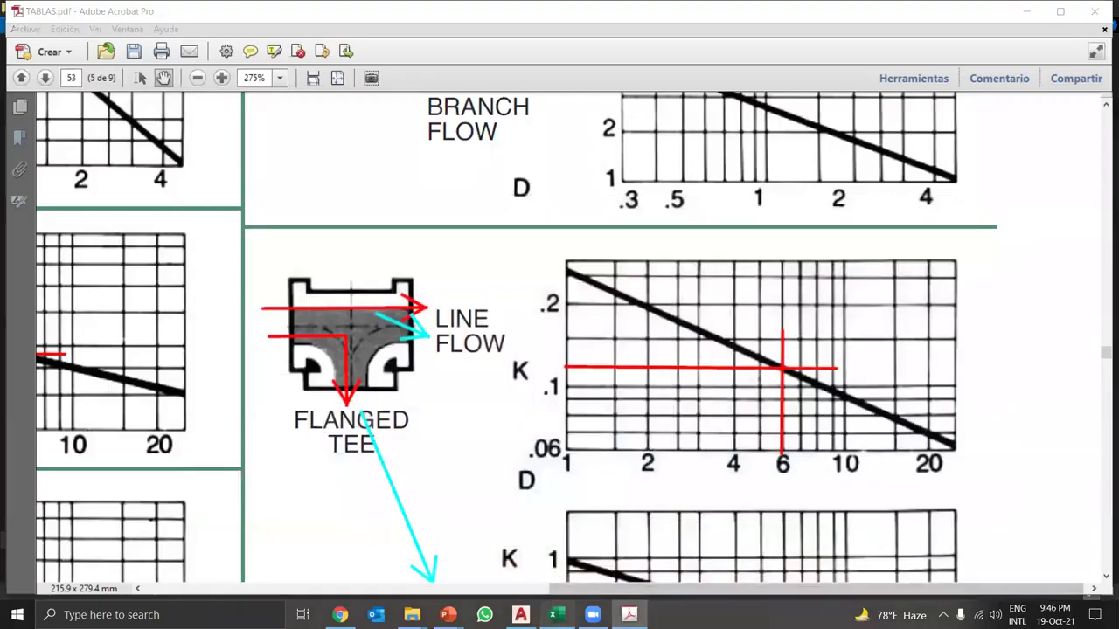
{"action": "left_click", "coordinate": [555, 615]}
{"action": "scroll", "coordinate": [414, 376], "scroll_direction": "up", "scroll_amount": 5}
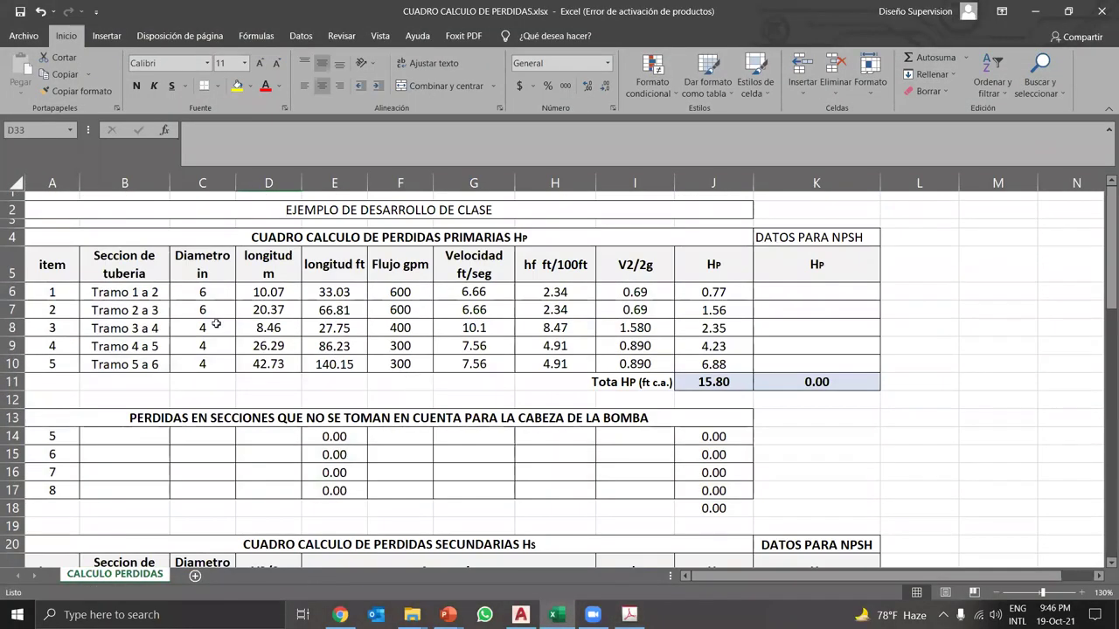
{"action": "left_click", "coordinate": [12, 328]}
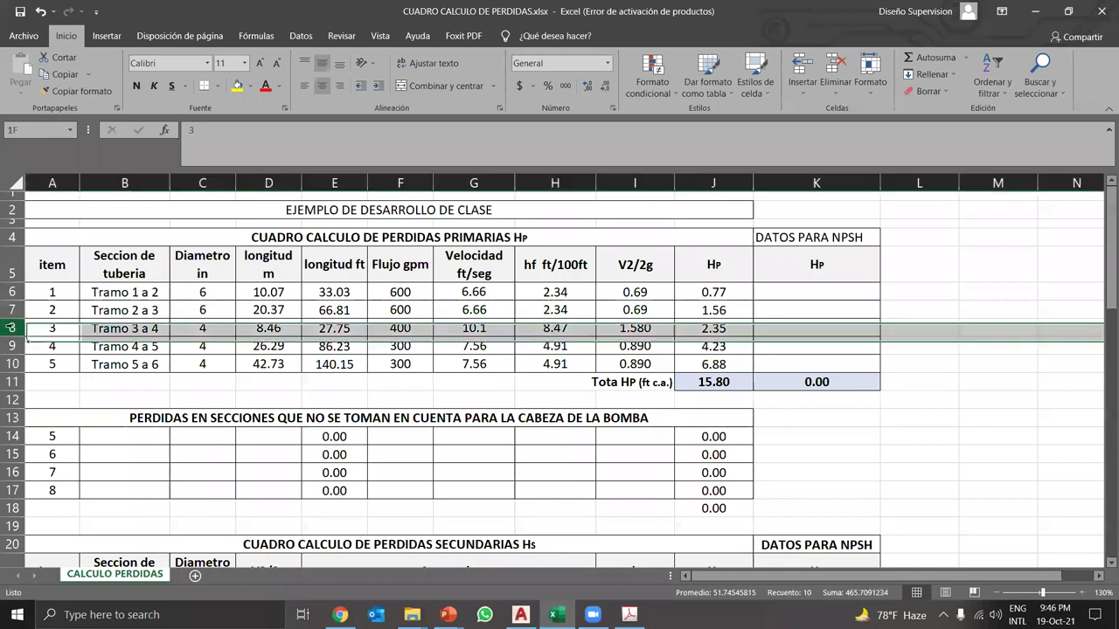
{"action": "left_click", "coordinate": [613, 331]}
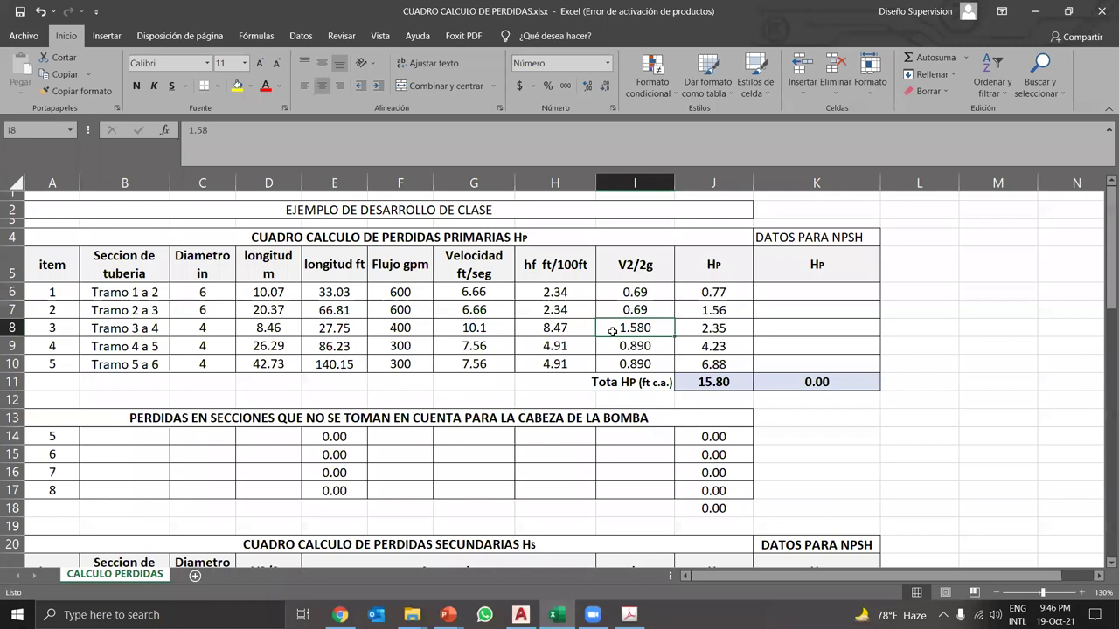
- Compare the diameter, flow and V2/2g values of Tramo 3 a 4 and Tramo 4 a 5 in the primary losses table
{"action": "left_click", "coordinate": [378, 327]}
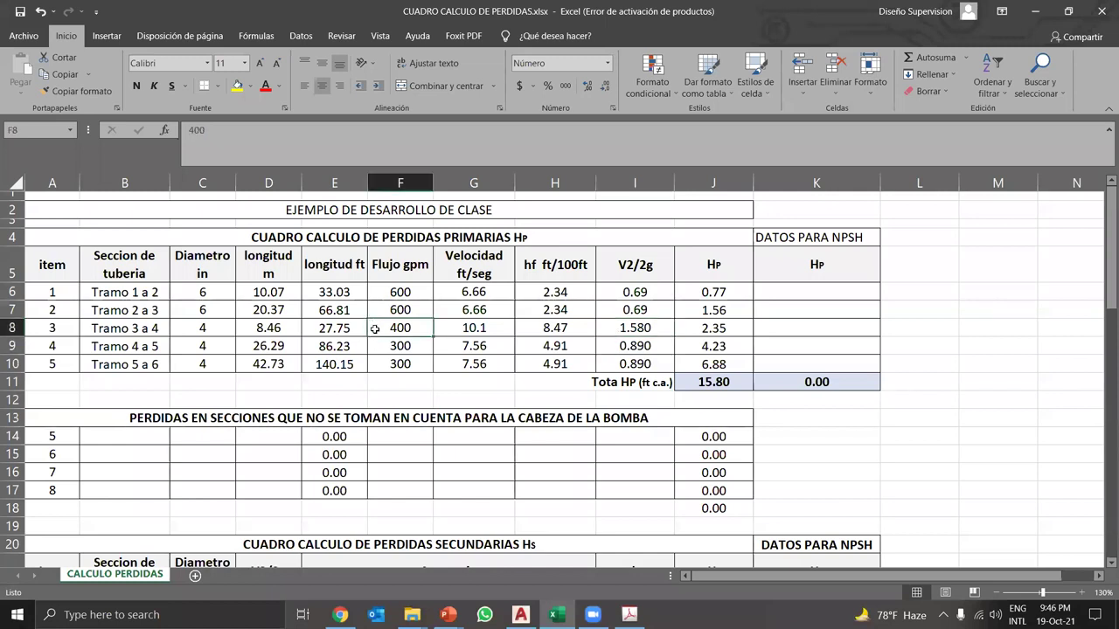
{"action": "left_click", "coordinate": [382, 345]}
{"action": "left_click", "coordinate": [379, 327]}
{"action": "left_click", "coordinate": [384, 343]}
{"action": "left_click", "coordinate": [388, 328]}
{"action": "left_click", "coordinate": [395, 348]}
{"action": "left_click", "coordinate": [209, 343]}
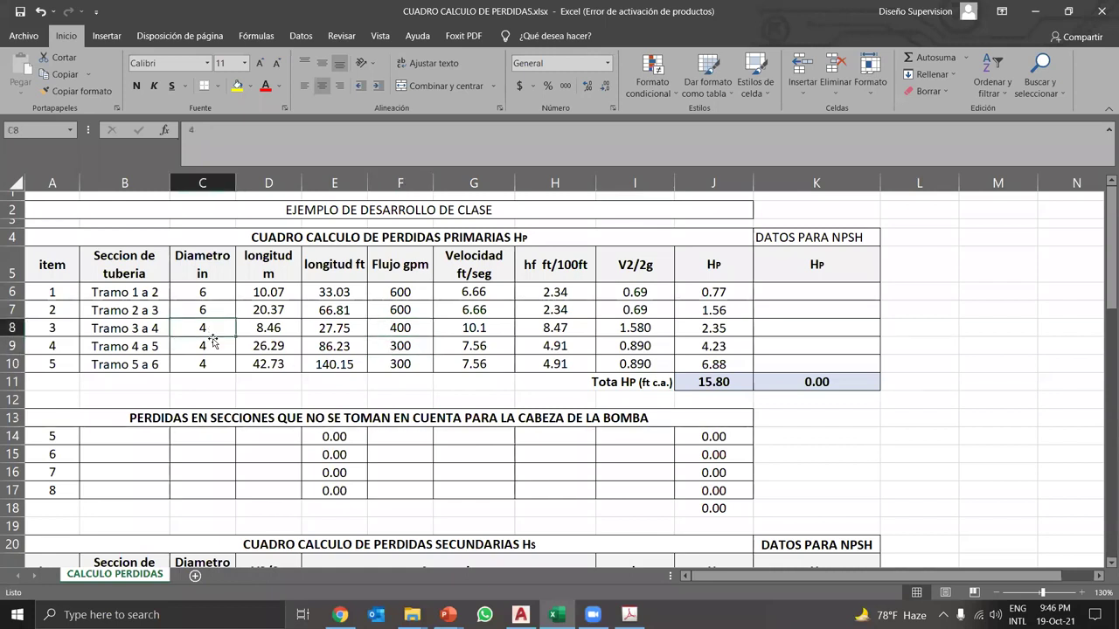
{"action": "left_click", "coordinate": [400, 345]}
{"action": "left_click", "coordinate": [407, 327]}
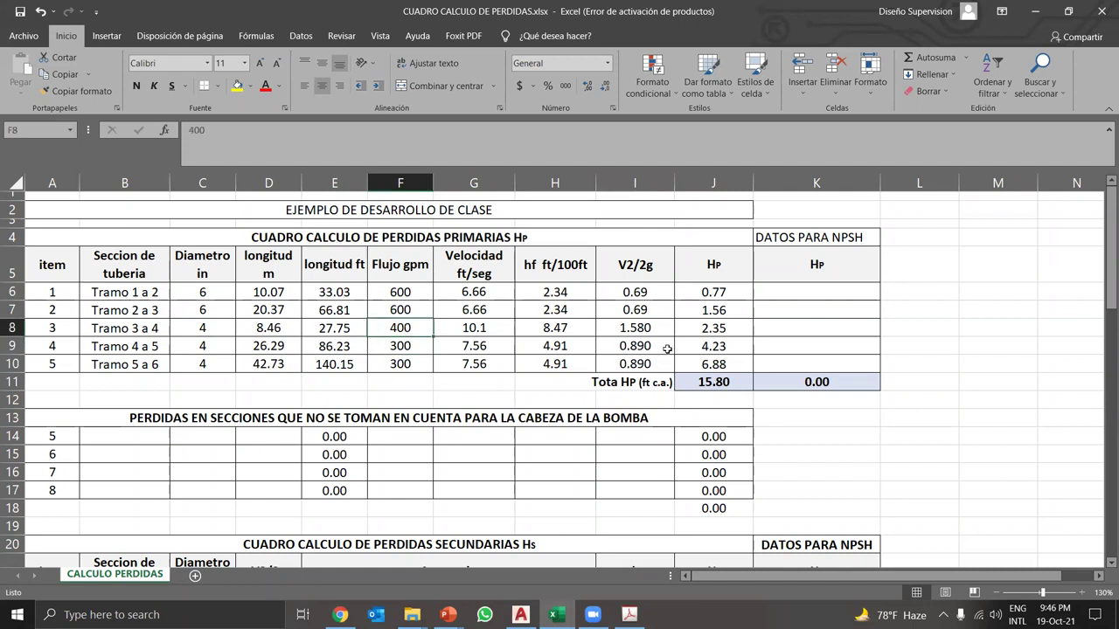
{"action": "left_click", "coordinate": [686, 330]}
{"action": "left_click", "coordinate": [629, 331]}
{"action": "left_click", "coordinate": [621, 346]}
{"action": "left_click", "coordinate": [626, 330]}
{"action": "left_click", "coordinate": [619, 346]}
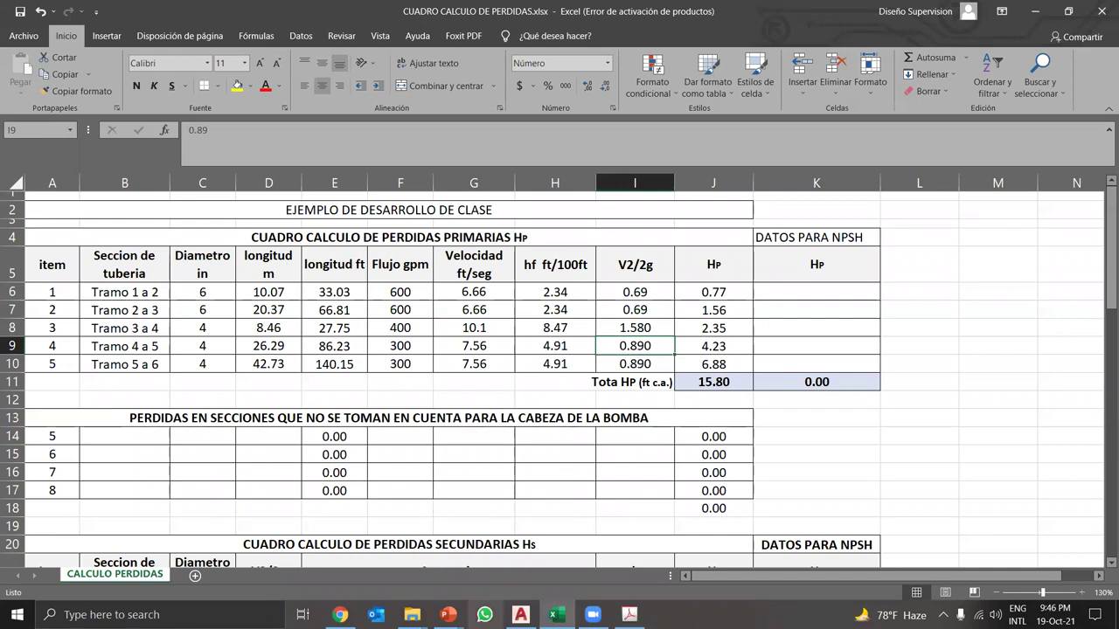
- Switch to the AutoCAD drawing and examine the fittings on the pipe between points 4 and 5
{"action": "left_click", "coordinate": [521, 613]}
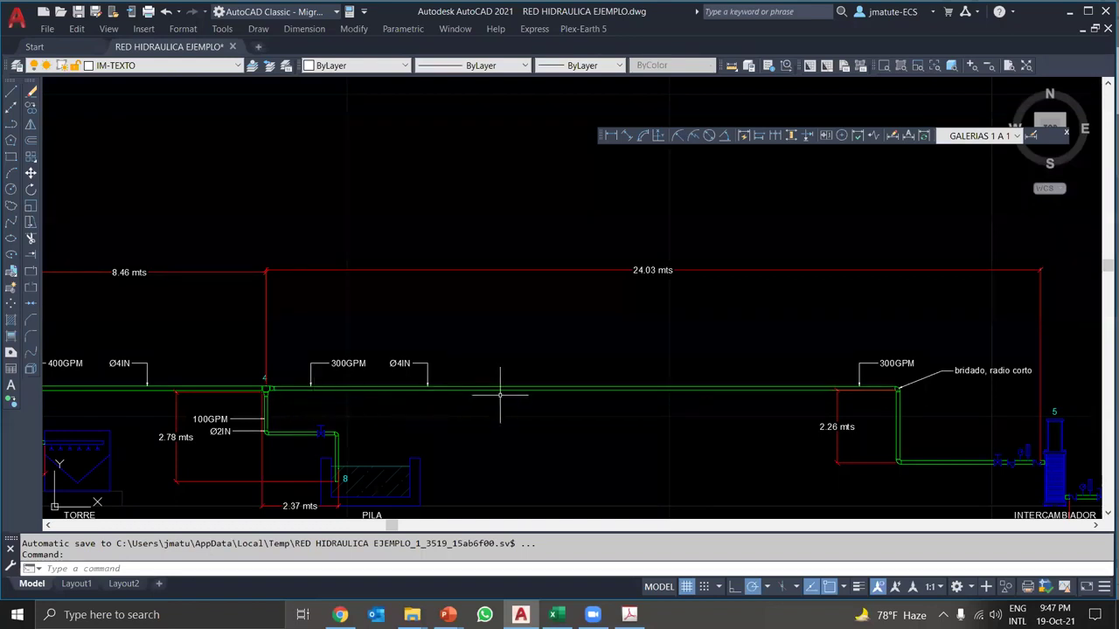
{"action": "scroll", "coordinate": [517, 429], "scroll_direction": "up", "scroll_amount": 3}
{"action": "scroll", "coordinate": [569, 390], "scroll_direction": "down", "scroll_amount": 2}
{"action": "scroll", "coordinate": [572, 388], "scroll_direction": "up", "scroll_amount": 2}
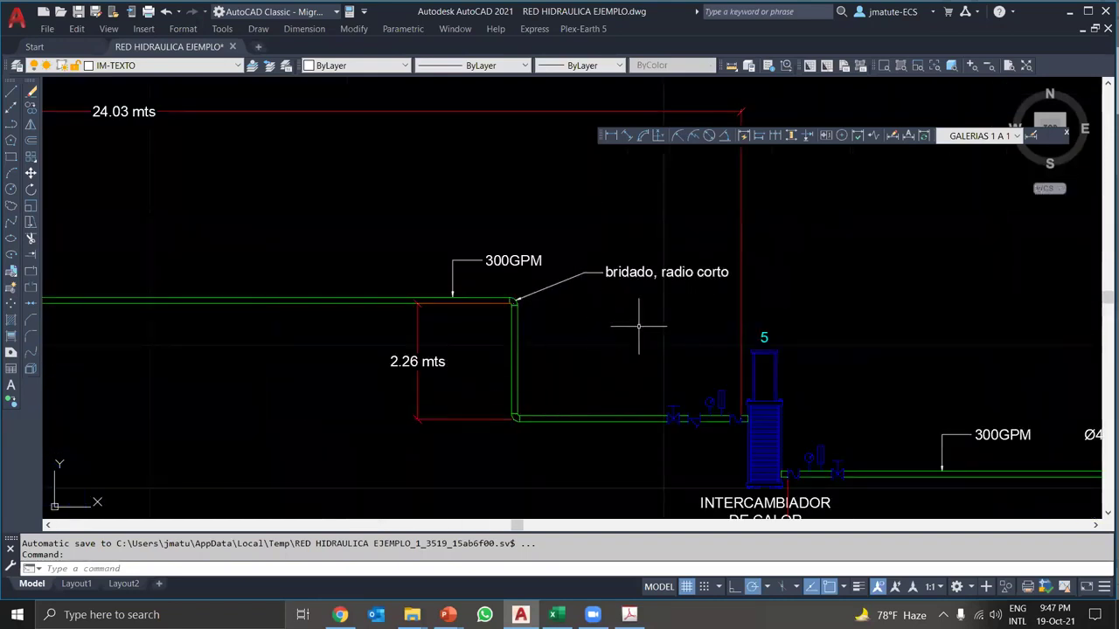
- Return to the Excel workbook and copy item 9's accessory "Codo, bridado, radio corto" into items 11 and 12 of the secondary losses table
{"action": "left_click", "coordinate": [556, 615]}
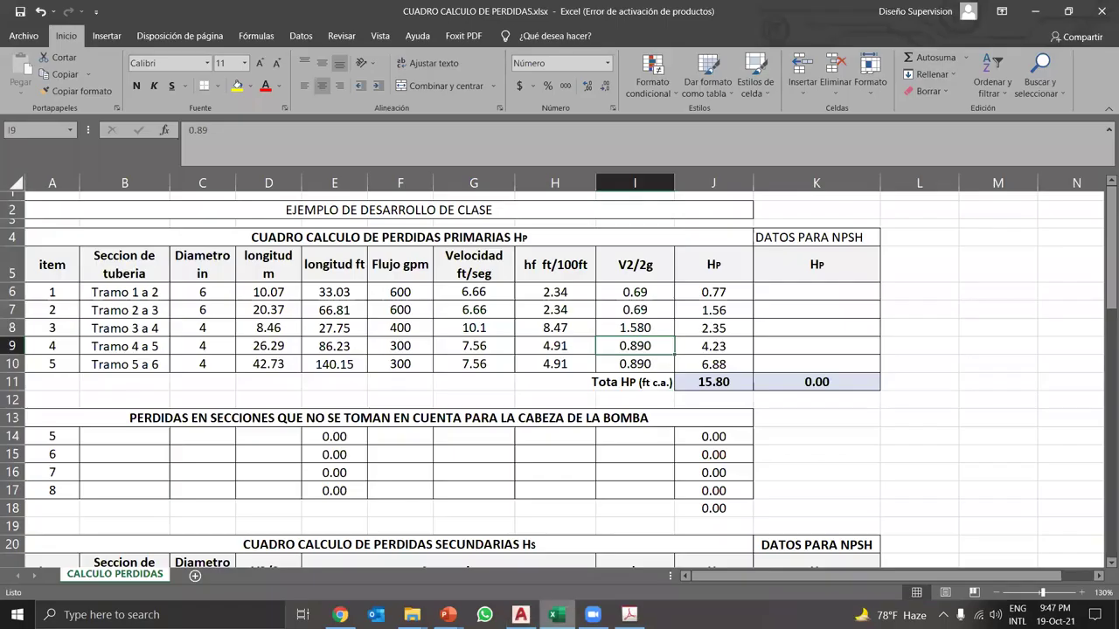
{"action": "scroll", "coordinate": [519, 525], "scroll_direction": "down", "scroll_amount": 7}
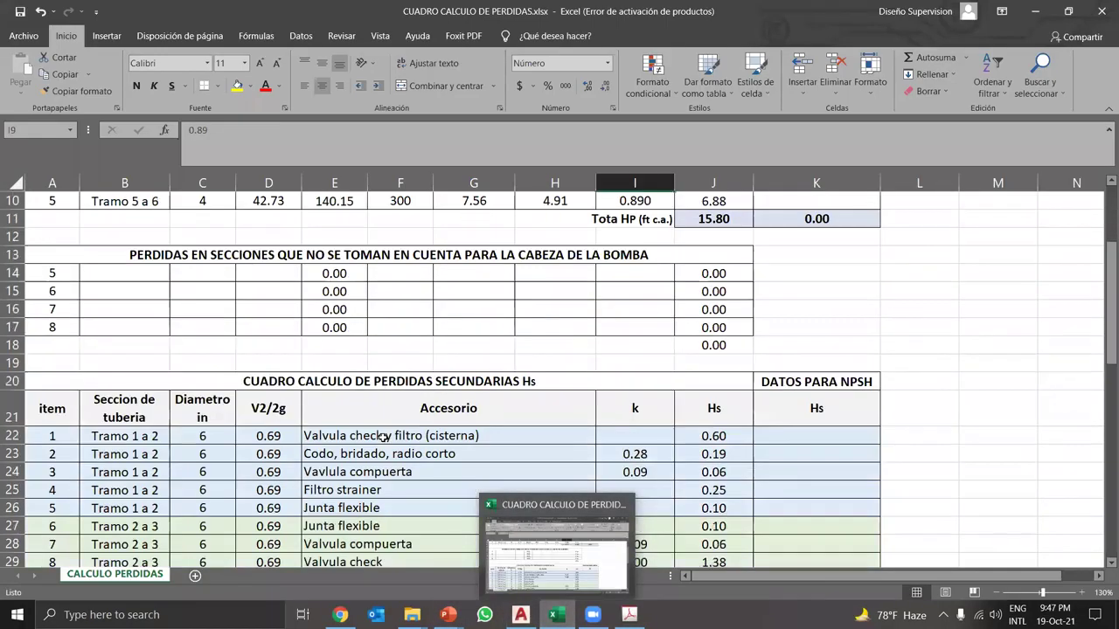
{"action": "left_click", "coordinate": [352, 350]}
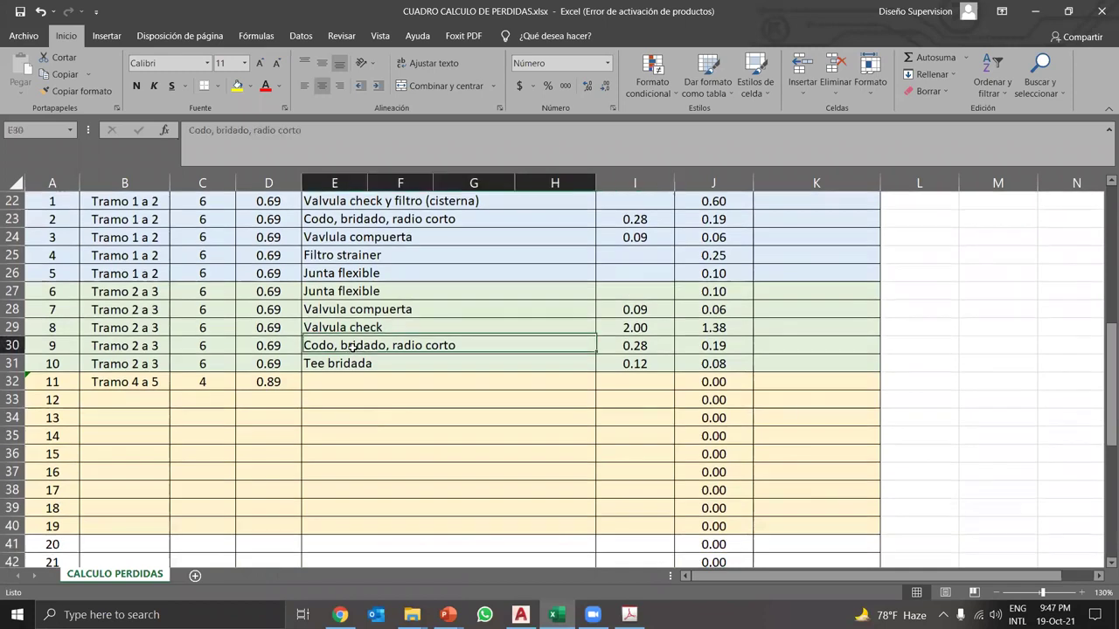
{"action": "right_click", "coordinate": [353, 350]}
{"action": "left_click", "coordinate": [401, 51]}
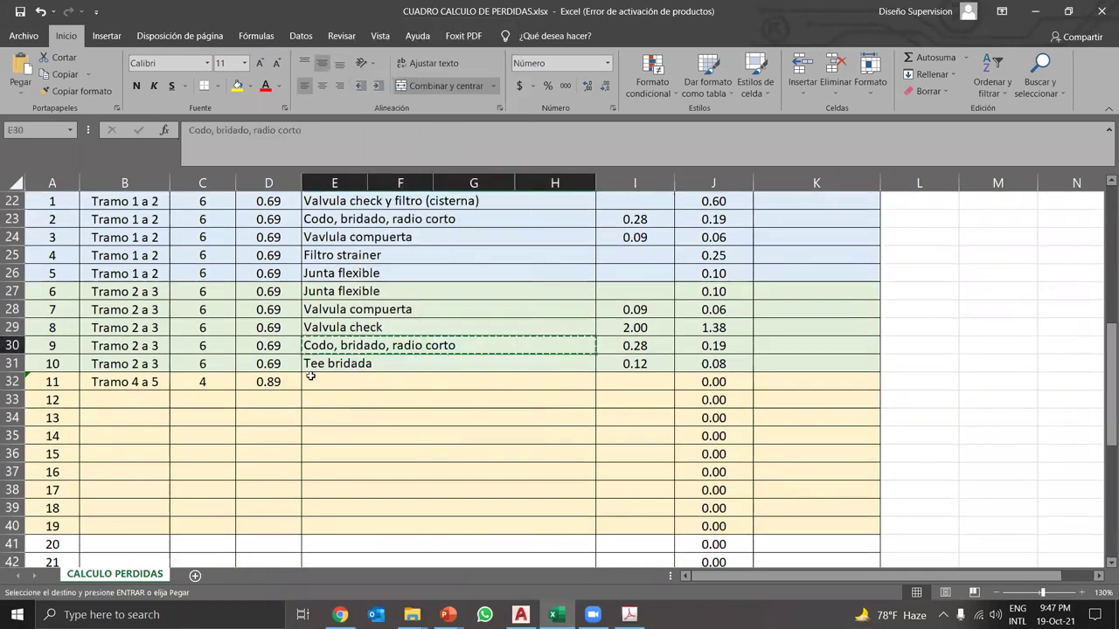
{"action": "left_click", "coordinate": [318, 383]}
{"action": "right_click", "coordinate": [318, 383]}
{"action": "left_click", "coordinate": [368, 115]}
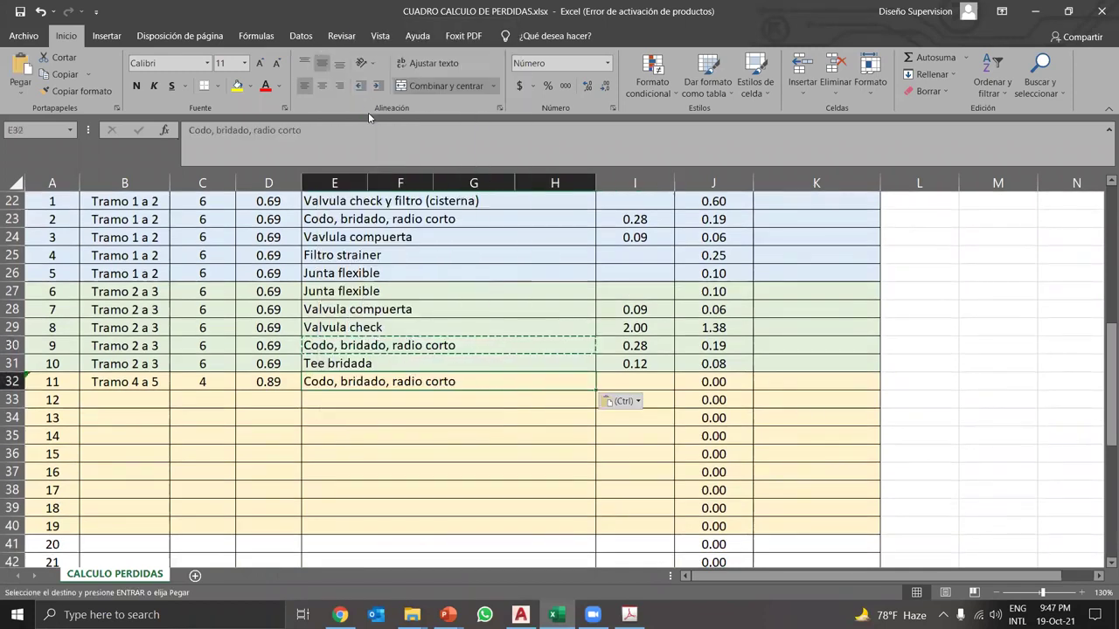
{"action": "left_click", "coordinate": [345, 399]}
{"action": "right_click", "coordinate": [345, 400]}
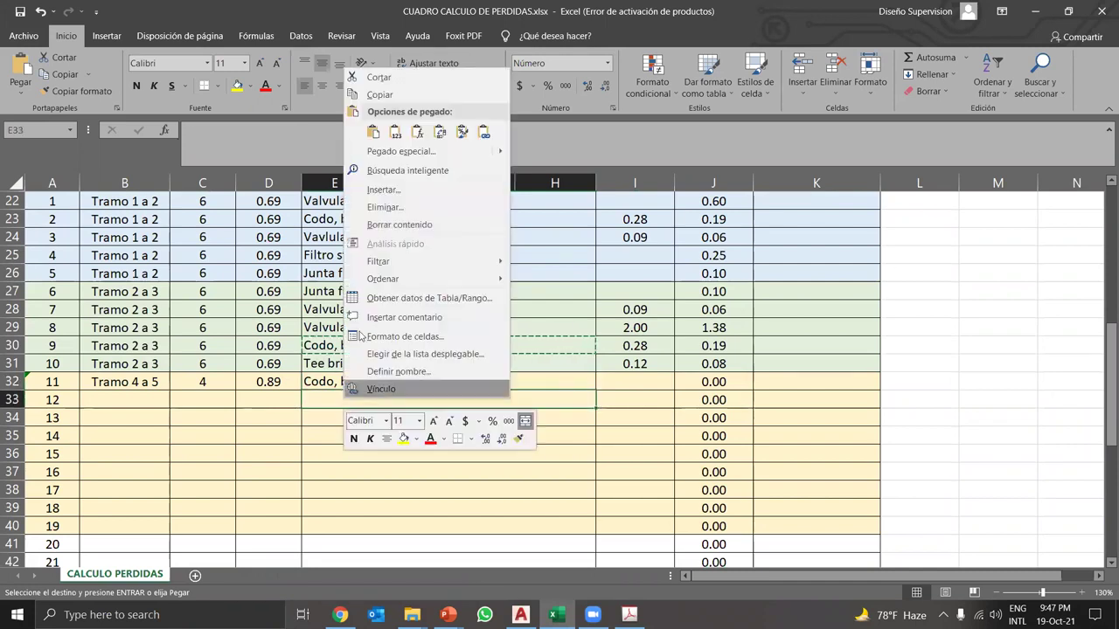
{"action": "left_click", "coordinate": [395, 131]}
- Copy item 11's section "Tramo 4 a 5", diameter 4 and V2/2g 0.89 unchanged into item 12
{"action": "left_click_drag", "start_coordinate": [154, 382], "coordinate": [303, 408]}
{"action": "left_click", "coordinate": [312, 417]}
{"action": "left_click", "coordinate": [295, 437]}
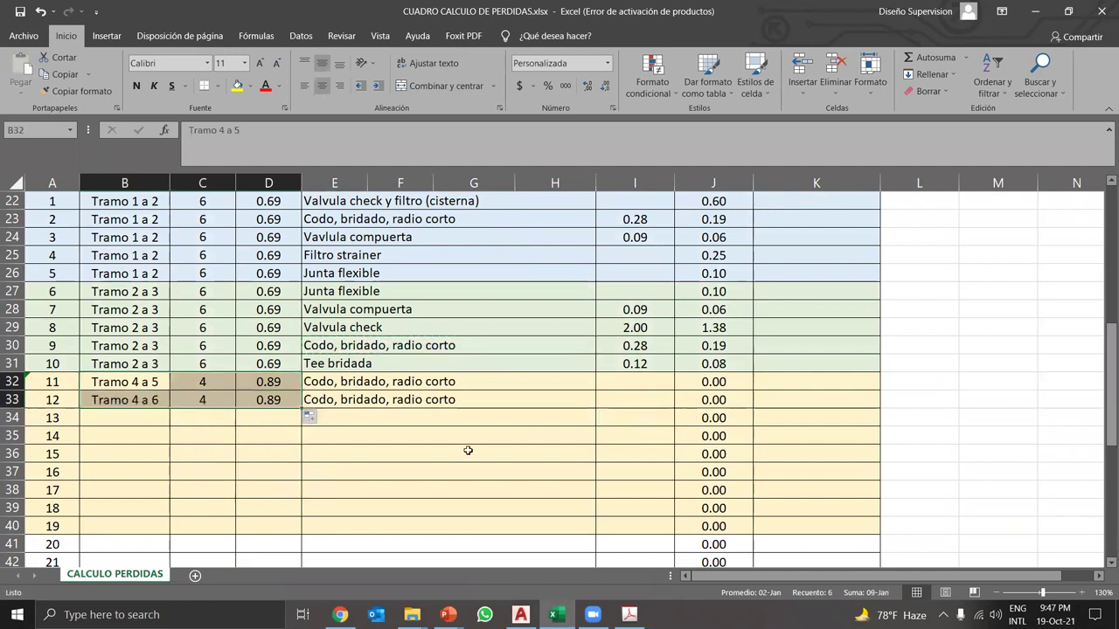
{"action": "left_click", "coordinate": [627, 399]}
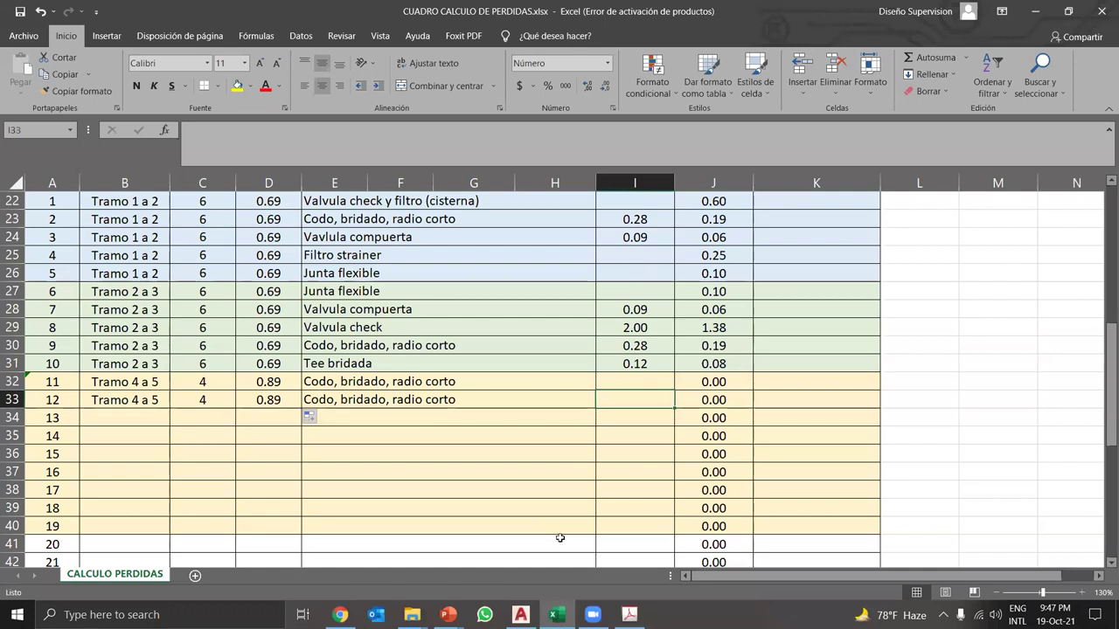
- Switch to the AutoCAD drawing and examine the 4 in pipe between the tees at points 3 and 4
{"action": "left_click", "coordinate": [520, 615]}
{"action": "scroll", "coordinate": [723, 409], "scroll_direction": "down", "scroll_amount": 4}
{"action": "scroll", "coordinate": [385, 382], "scroll_direction": "up", "scroll_amount": 6}
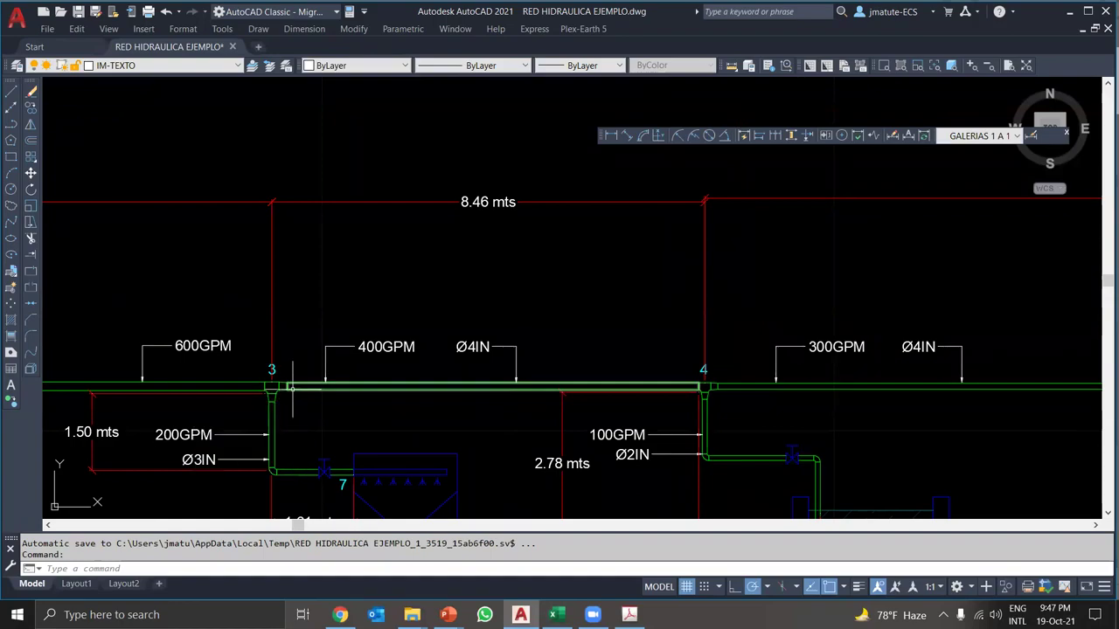
- Switch back to Excel and insert a copy of the item 10 "Tee bridada" row directly below it
{"action": "key", "text": "alt+Tab"}
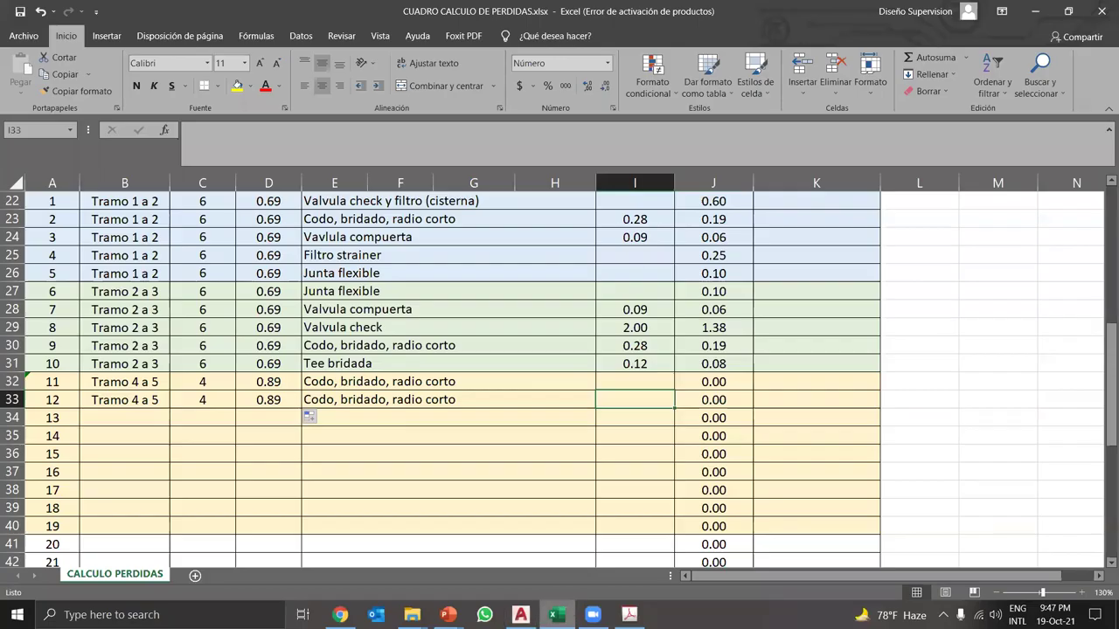
{"action": "left_click", "coordinate": [12, 363]}
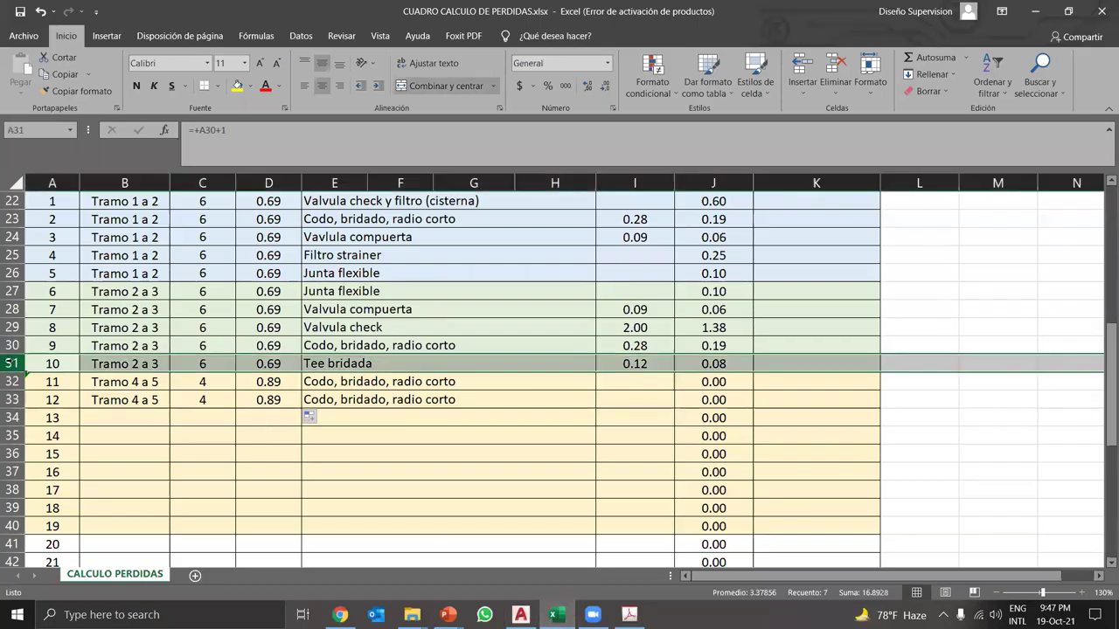
{"action": "right_click", "coordinate": [12, 363]}
{"action": "left_click", "coordinate": [48, 390]}
{"action": "left_click", "coordinate": [14, 382]}
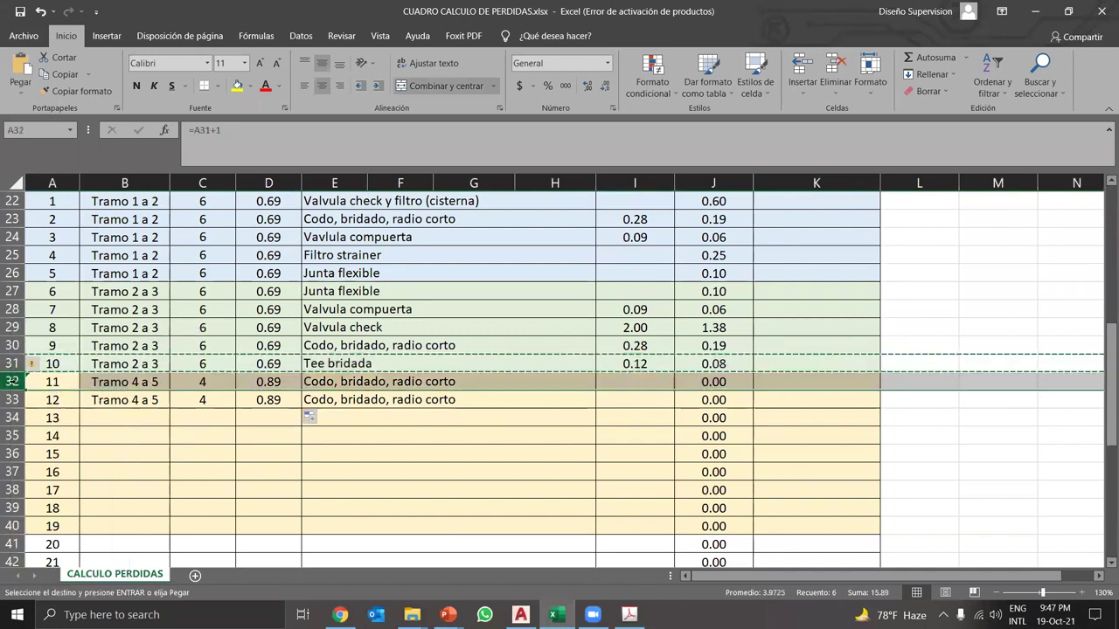
{"action": "right_click", "coordinate": [16, 382]}
{"action": "left_click", "coordinate": [109, 265]}
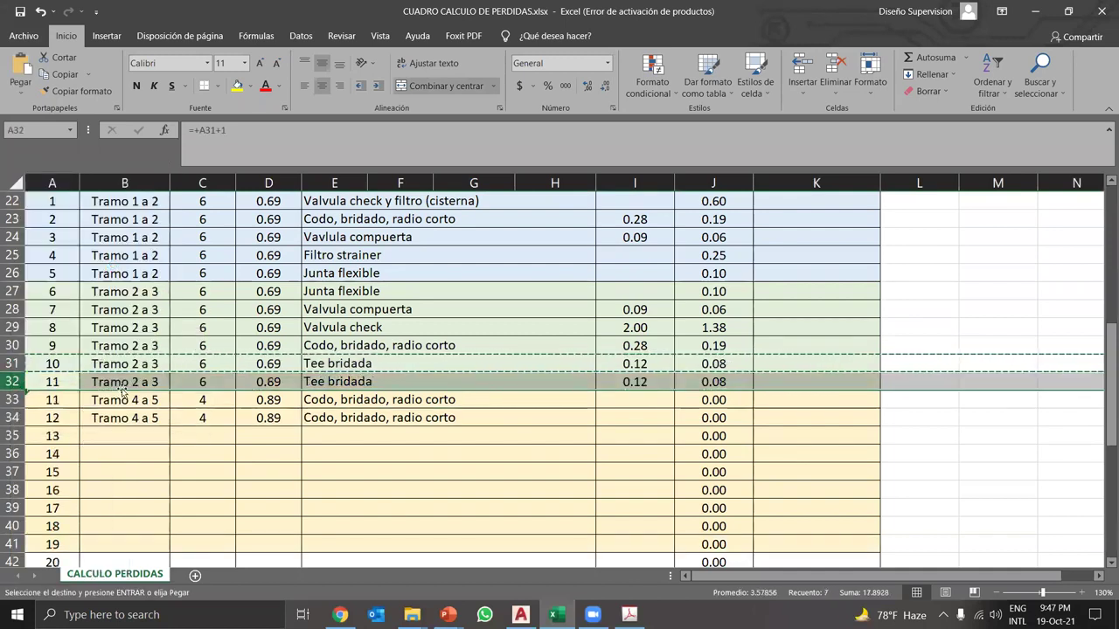
- Set the inserted tee row's section to "Tramo 3 a 4" and its diameter to 4 in
{"action": "double_click", "coordinate": [133, 381]}
{"action": "double_click", "coordinate": [134, 381]}
{"action": "type", "text": "3"}
{"action": "double_click", "coordinate": [153, 382]}
{"action": "type", "text": "4"}
{"action": "key", "text": "Tab"}
{"action": "type", "text": "4"}
- Check Tramo 3 a 4's V2/2g in the primary losses table and set the inserted tee row's V2/2g to 1.28
{"action": "left_click", "coordinate": [263, 381]}
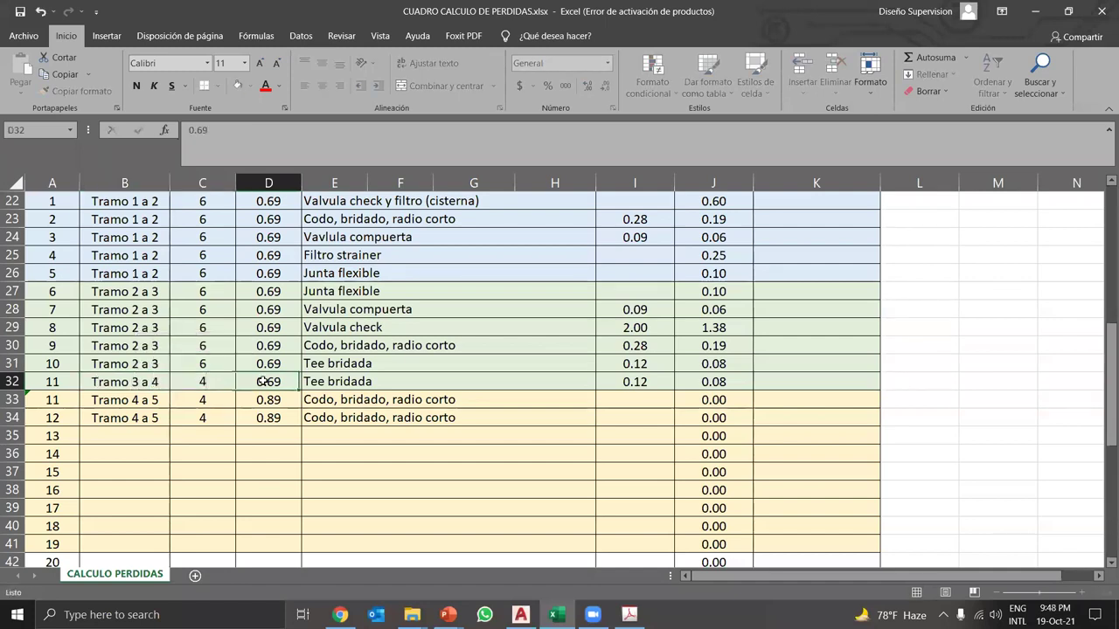
{"action": "left_click", "coordinate": [125, 382]}
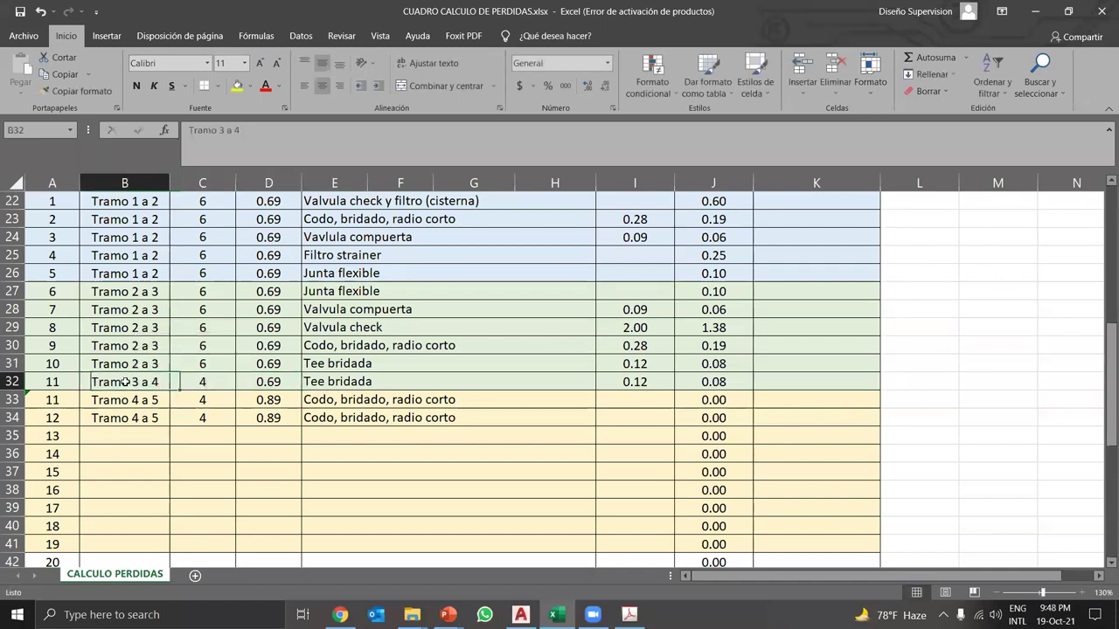
{"action": "left_click", "coordinate": [256, 381]}
{"action": "scroll", "coordinate": [270, 315], "scroll_direction": "up", "scroll_amount": 4}
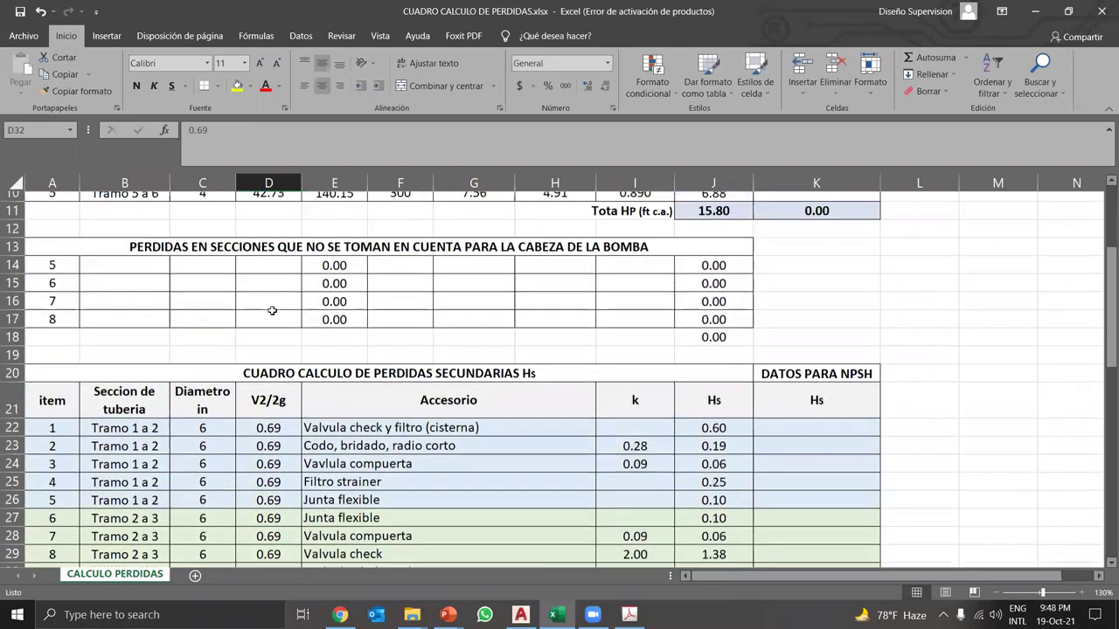
{"action": "scroll", "coordinate": [272, 311], "scroll_direction": "up", "scroll_amount": 2}
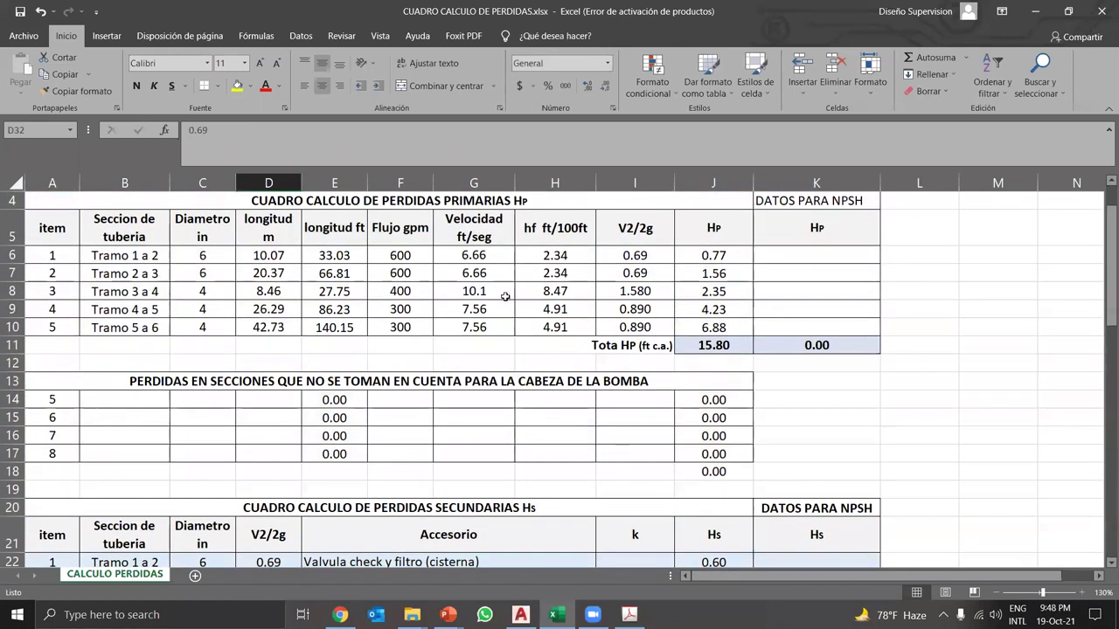
{"action": "left_click", "coordinate": [613, 294]}
{"action": "scroll", "coordinate": [383, 374], "scroll_direction": "down", "scroll_amount": 4}
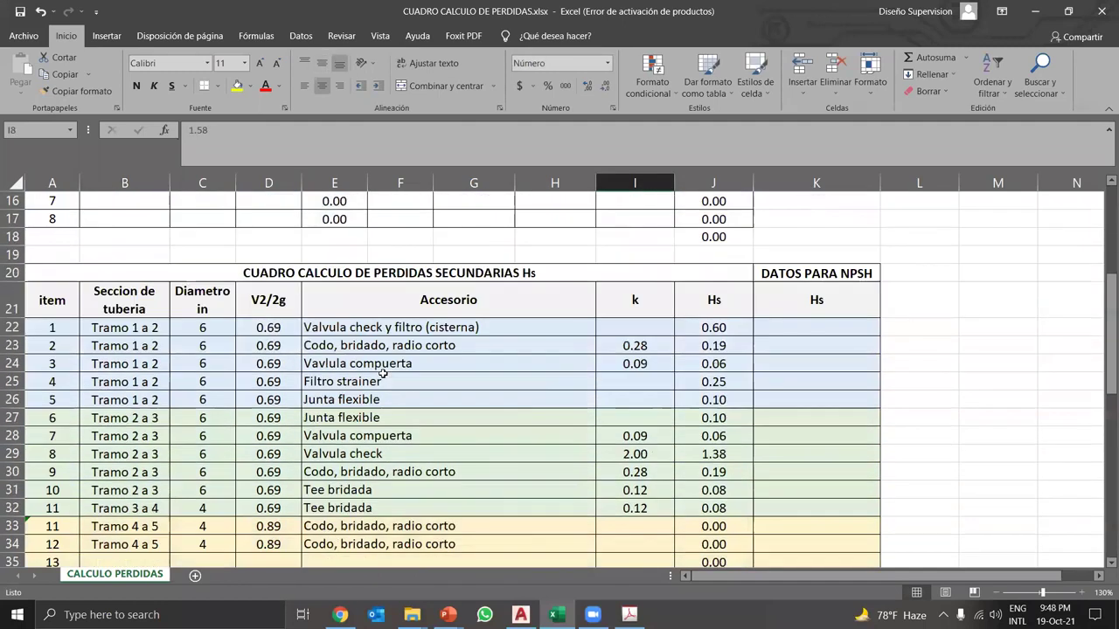
{"action": "scroll", "coordinate": [383, 374], "scroll_direction": "down", "scroll_amount": 2}
{"action": "left_click", "coordinate": [272, 381]}
{"action": "type", "text": "1."}
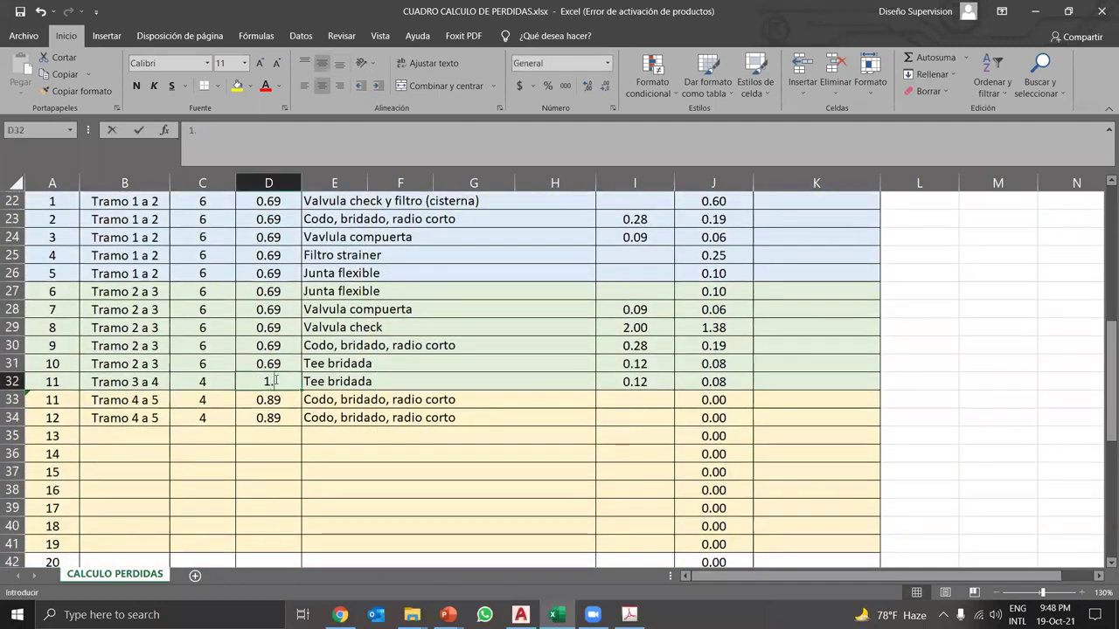
{"action": "type", "text": "28"}
{"action": "key", "text": "Return"}
- Shade the Tramo 3 a 4 tee row light grey across the secondary losses table, from item to the NPSH column
{"action": "left_click_drag", "start_coordinate": [35, 382], "coordinate": [829, 382]}
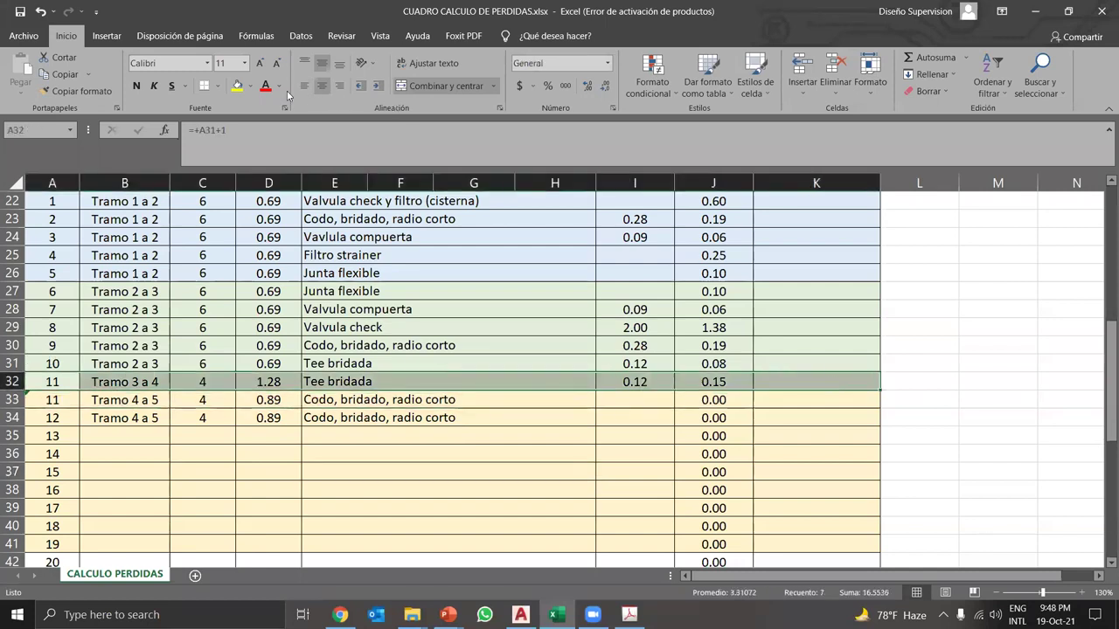
{"action": "left_click", "coordinate": [250, 86]}
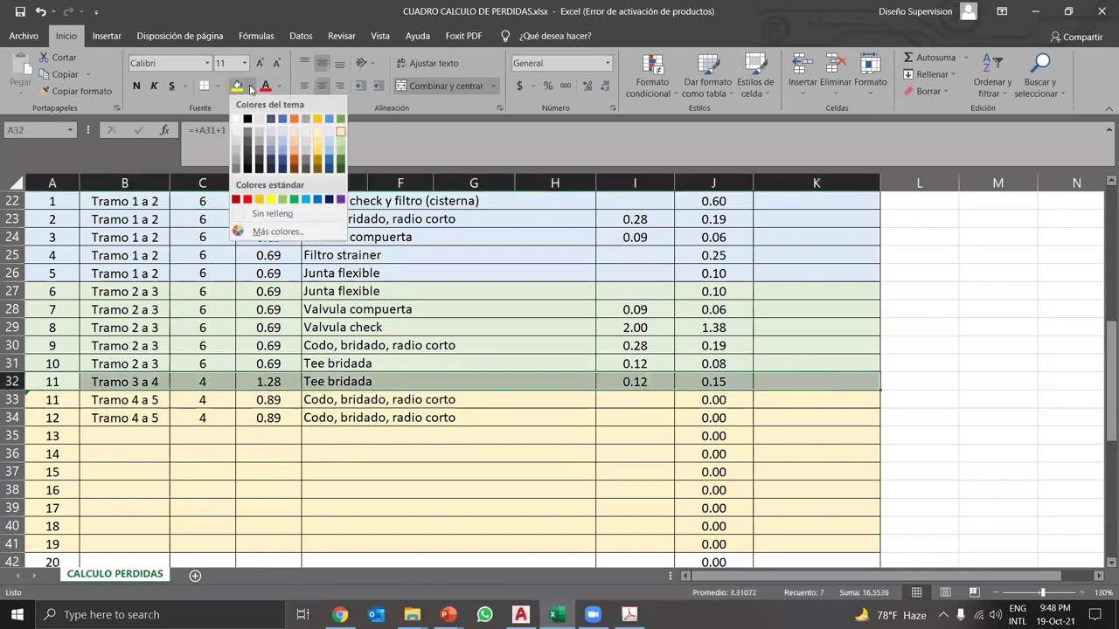
{"action": "left_click", "coordinate": [305, 135]}
{"action": "left_click", "coordinate": [405, 466]}
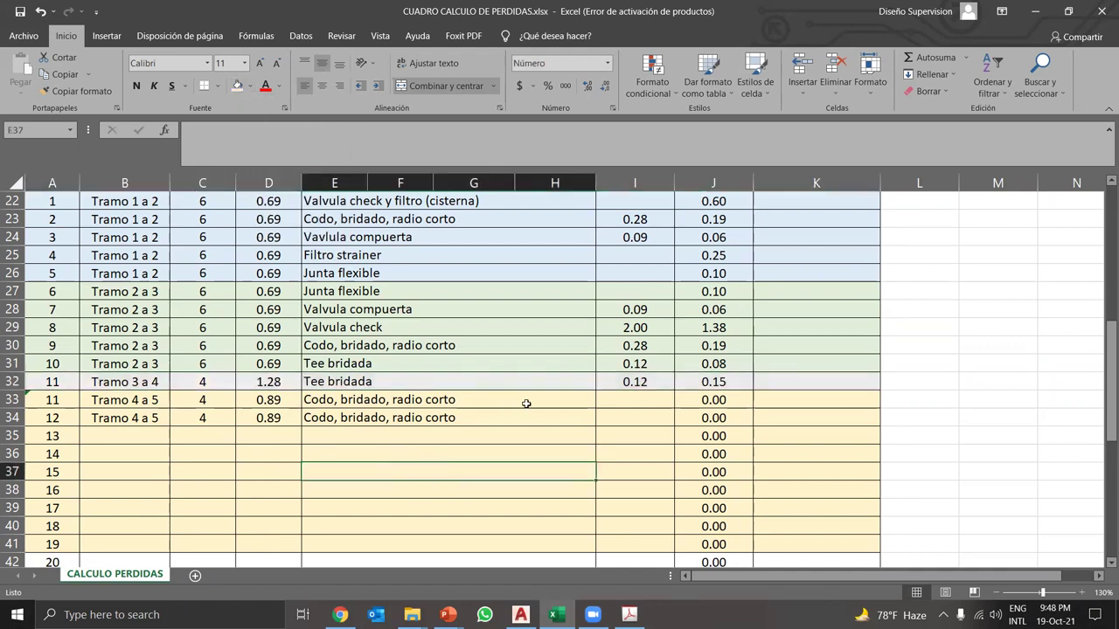
- Switch to TABLAS.pdf and move the red guide lines on the flanged tee's line flow chart to read K at 4 in
{"action": "left_click", "coordinate": [620, 384]}
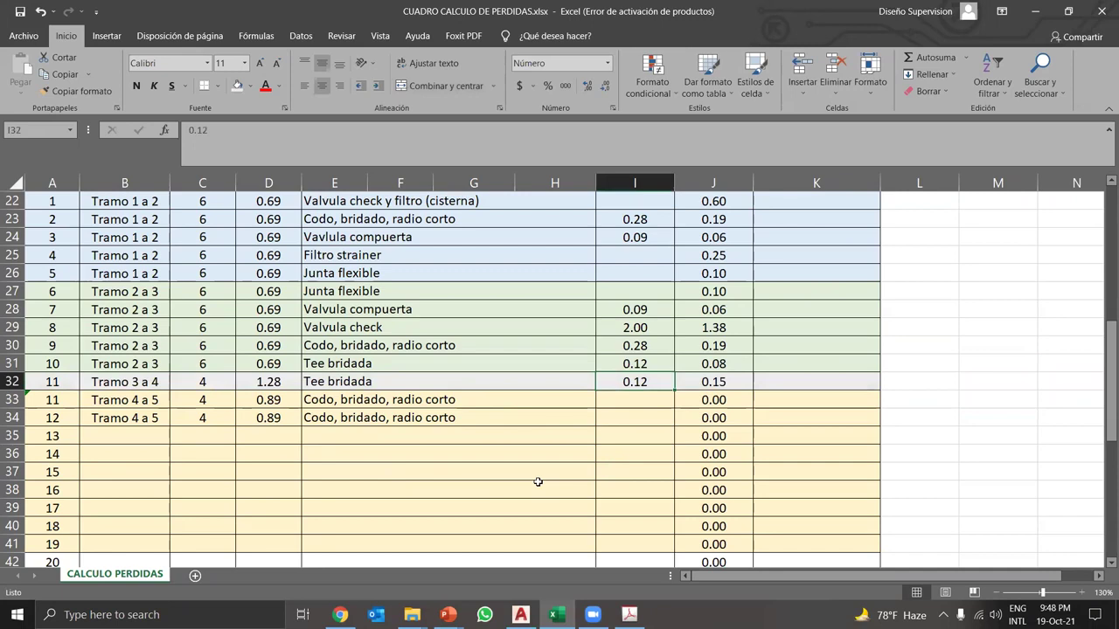
{"action": "scroll", "coordinate": [542, 482], "scroll_direction": "up", "scroll_amount": 3}
{"action": "left_click", "coordinate": [630, 614]}
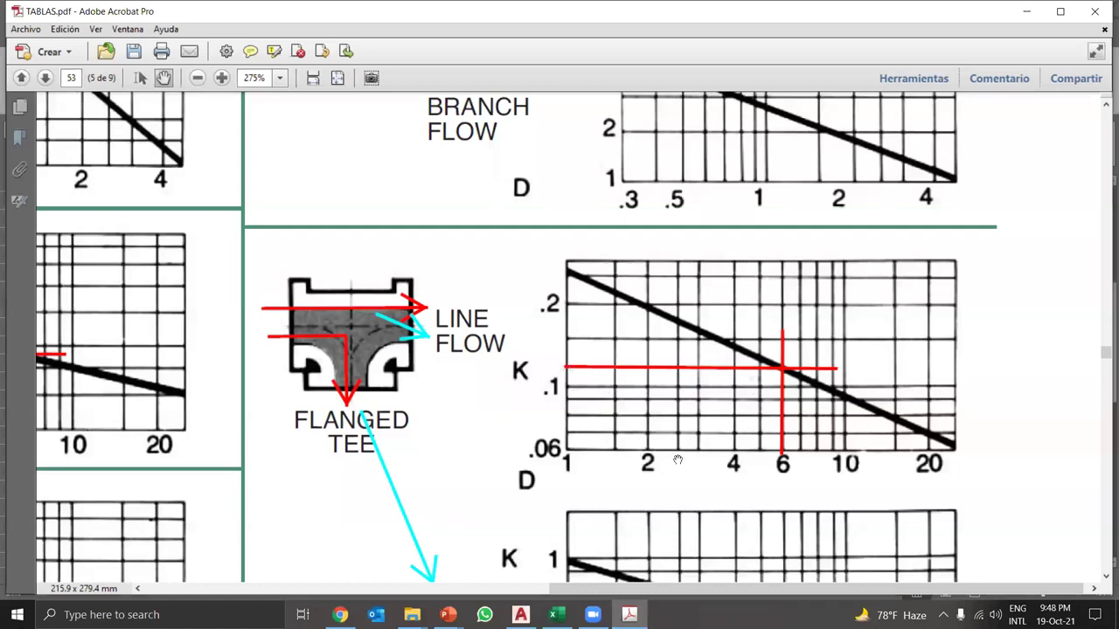
{"action": "left_click_drag", "start_coordinate": [782, 428], "coordinate": [734, 427]}
{"action": "left_click_drag", "start_coordinate": [694, 372], "coordinate": [690, 349]}
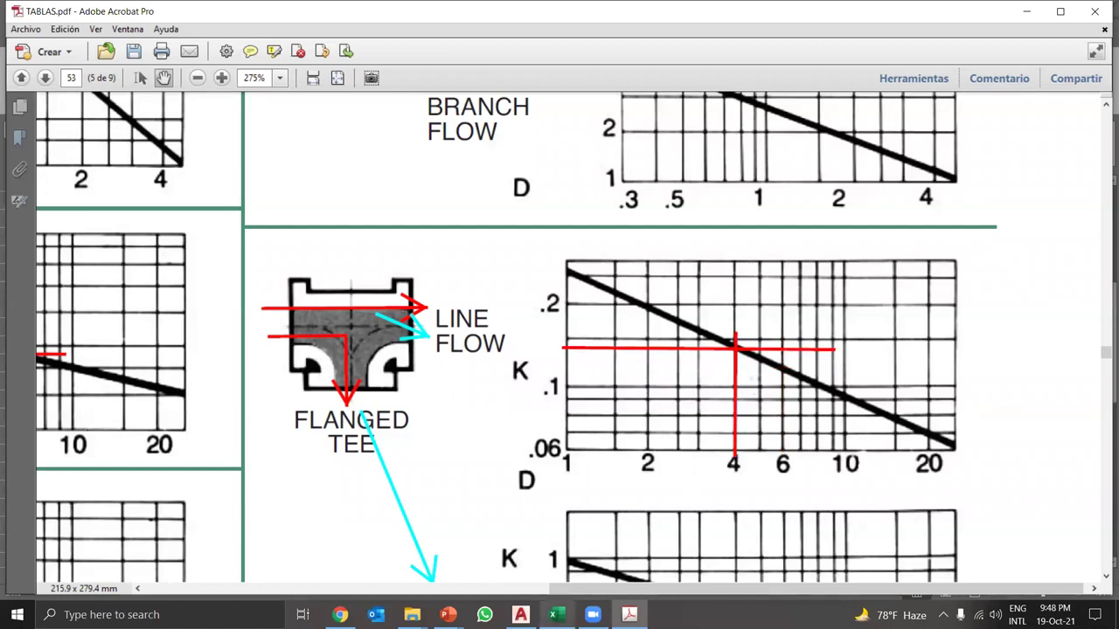
- Return to the Excel workbook and set the k of the Tramo 3 a 4 tee to 0.14
{"action": "mouse_move", "coordinate": [558, 612]}
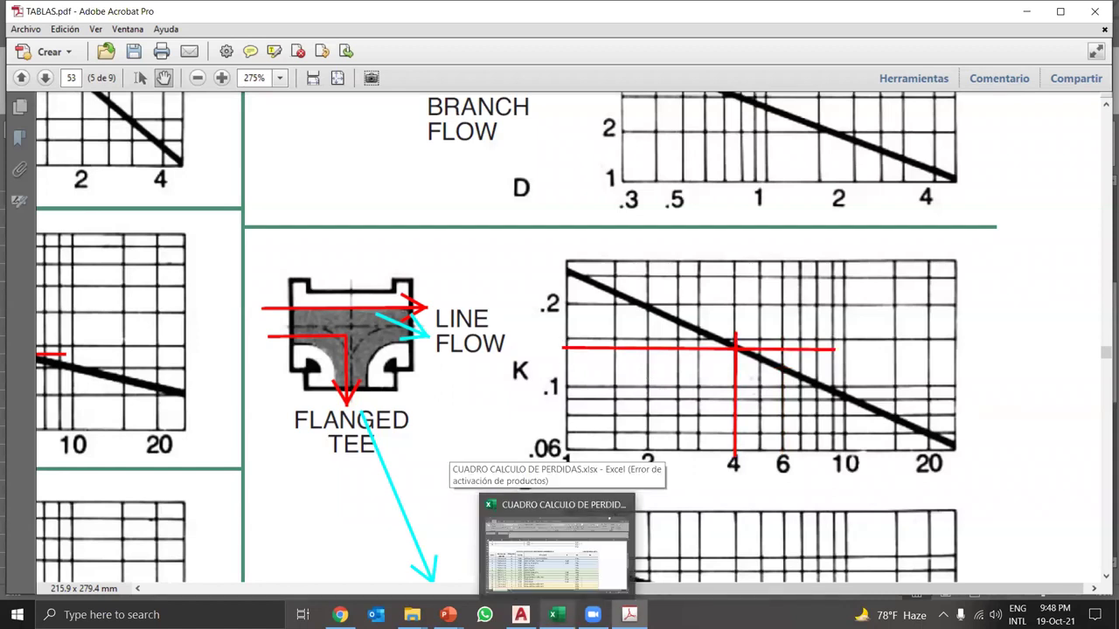
{"action": "left_click", "coordinate": [531, 513]}
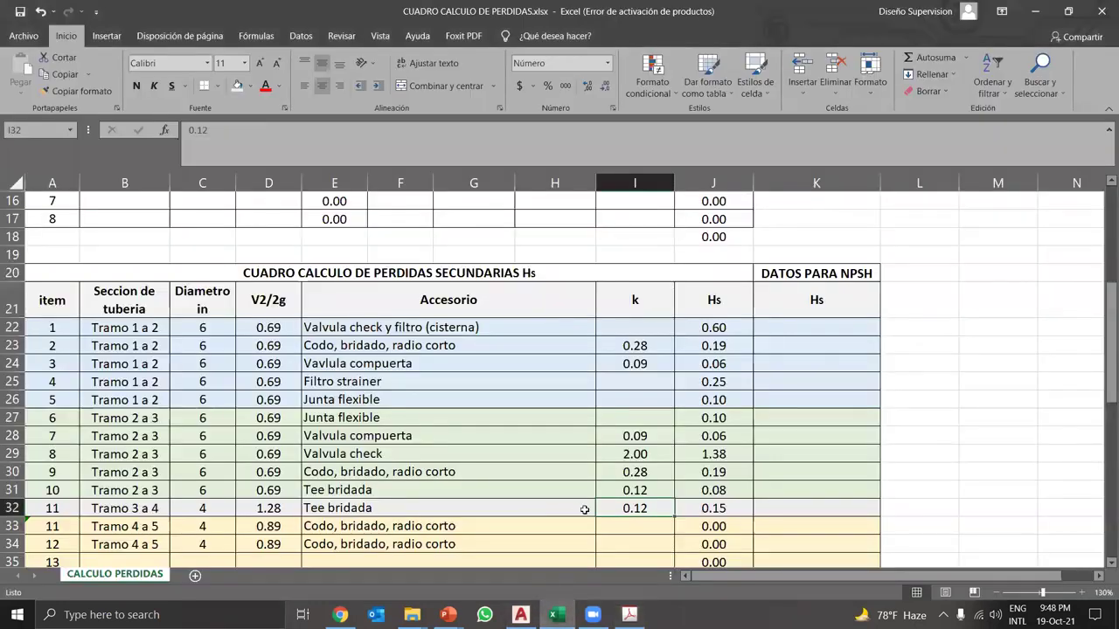
{"action": "type", "text": "0.14"}
{"action": "key", "text": "Return"}
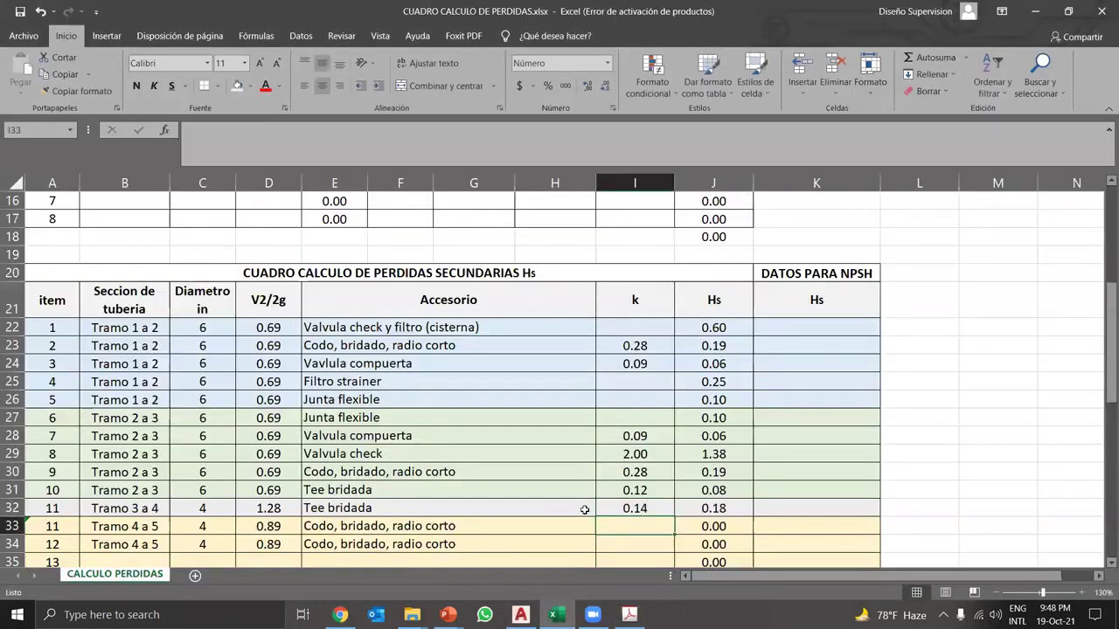
{"action": "left_click", "coordinate": [582, 509]}
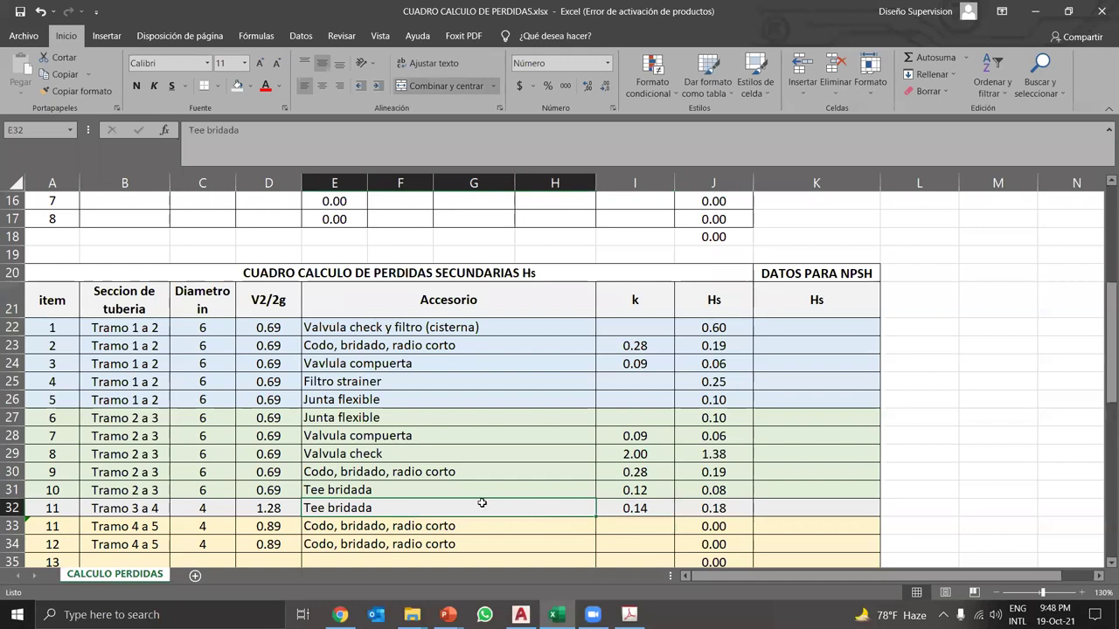
- Switch to TABLAS.pdf and move the red guide lines on the regular flanged 90° ell chart to read K at 4 in
{"action": "scroll", "coordinate": [482, 503], "scroll_direction": "down", "scroll_amount": 1}
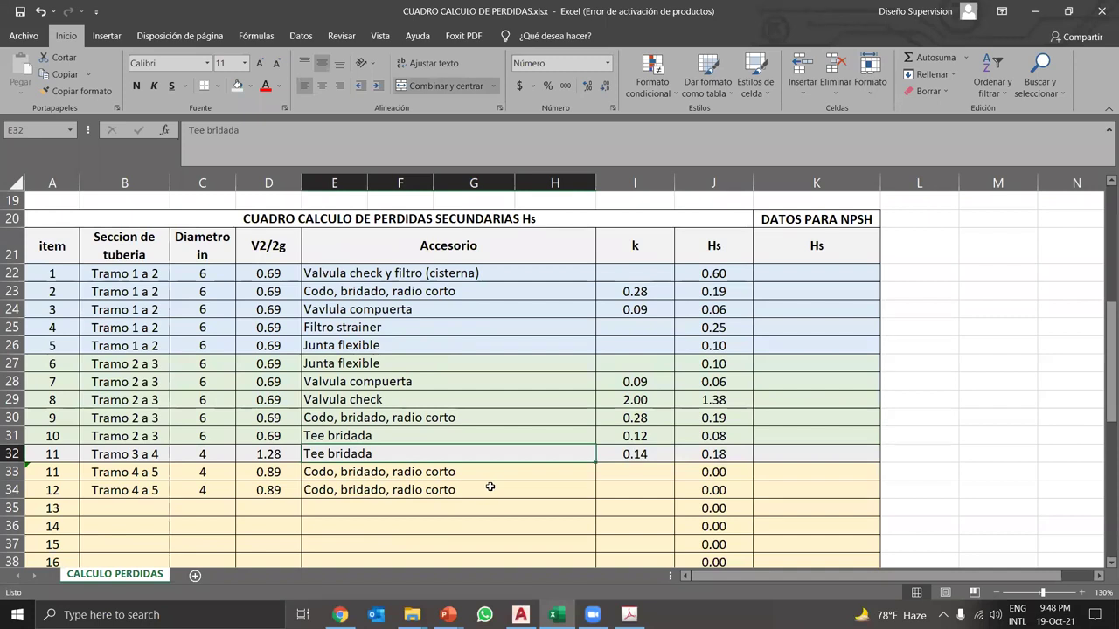
{"action": "left_click", "coordinate": [285, 456]}
{"action": "left_click", "coordinate": [341, 452]}
{"action": "scroll", "coordinate": [318, 493], "scroll_direction": "down", "scroll_amount": 1}
{"action": "left_click", "coordinate": [378, 419]}
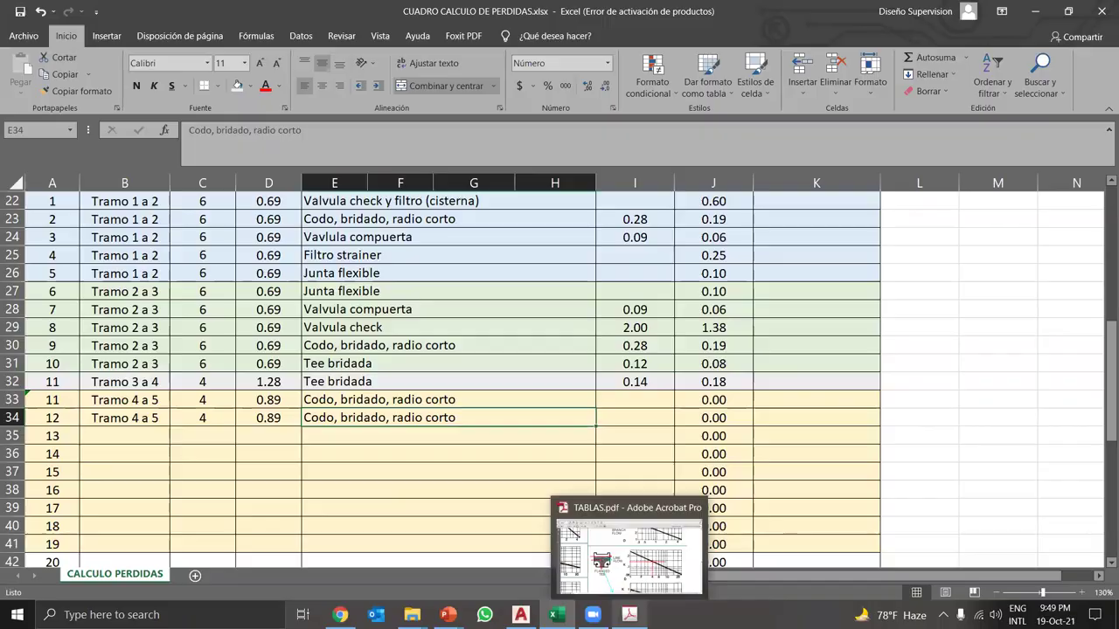
{"action": "left_click", "coordinate": [629, 614]}
{"action": "scroll", "coordinate": [345, 300], "scroll_direction": "up", "scroll_amount": 5}
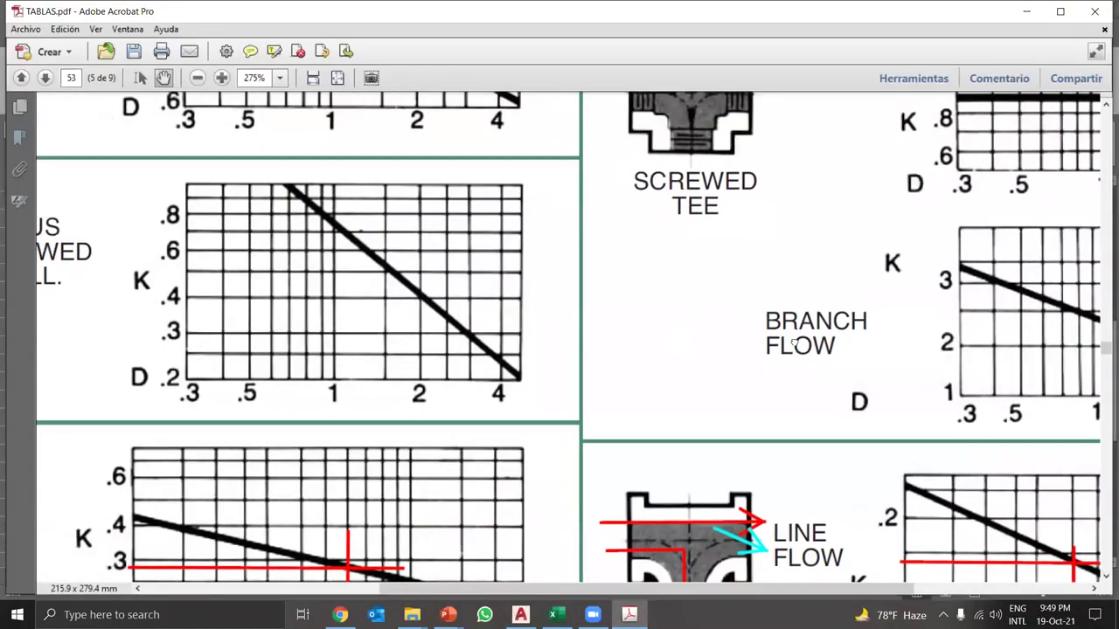
{"action": "scroll", "coordinate": [446, 314], "scroll_direction": "left", "scroll_amount": 5}
{"action": "scroll", "coordinate": [446, 313], "scroll_direction": "up", "scroll_amount": 1}
{"action": "scroll", "coordinate": [282, 396], "scroll_direction": "down", "scroll_amount": 5}
{"action": "scroll", "coordinate": [281, 396], "scroll_direction": "left", "scroll_amount": 1}
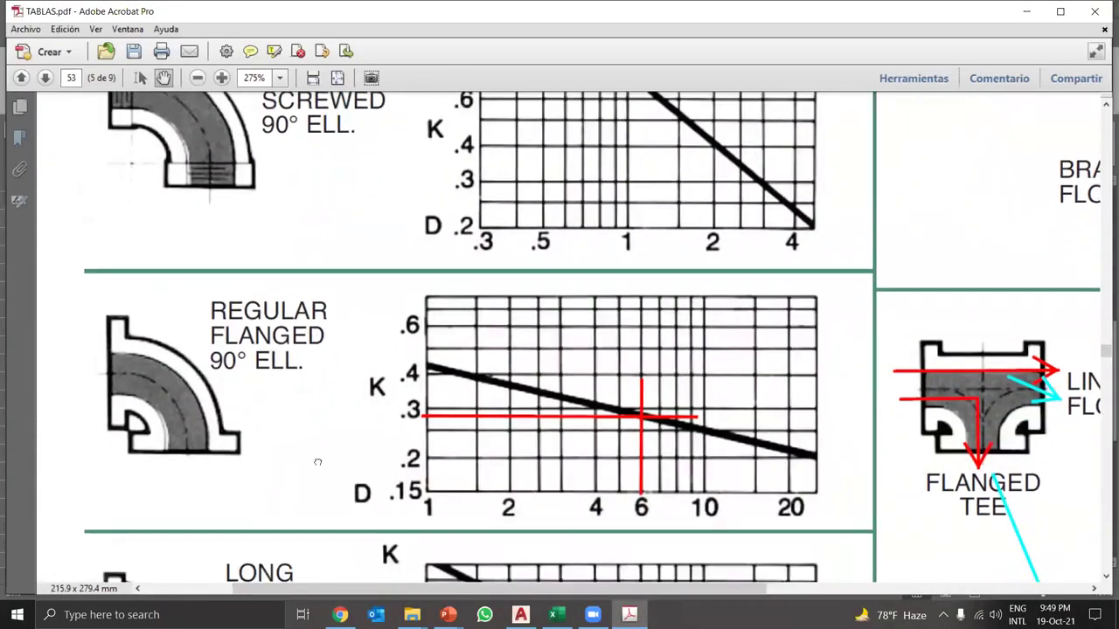
{"action": "left_click_drag", "start_coordinate": [639, 433], "coordinate": [593, 427]}
{"action": "left_click_drag", "start_coordinate": [564, 382], "coordinate": [561, 371]}
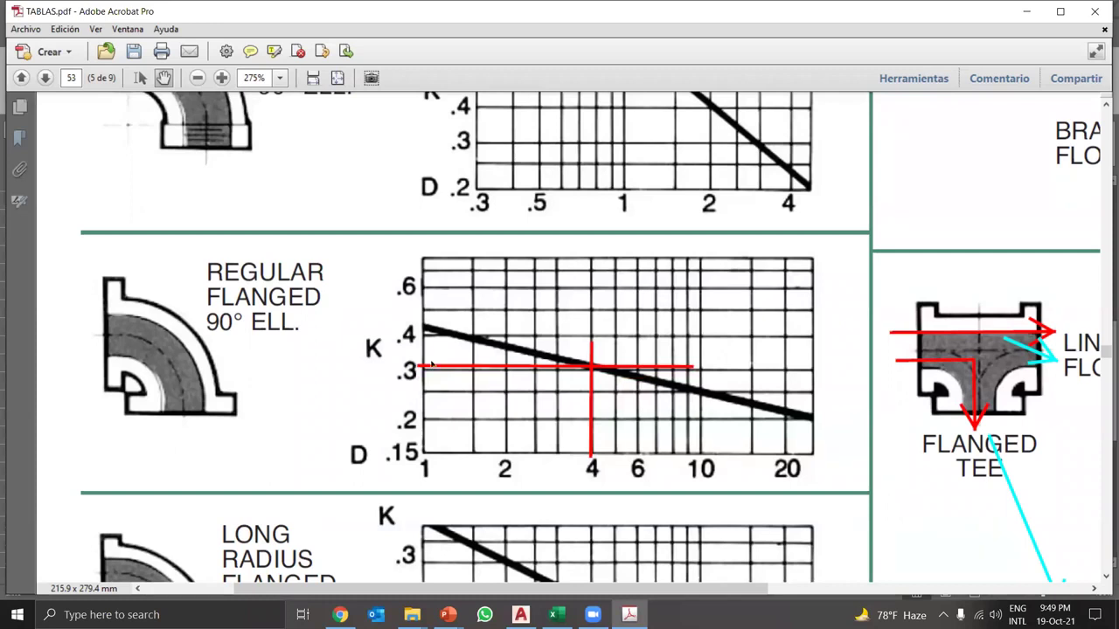
- Return to the Excel workbook and set the k of both Tramo 4 a 5 elbows to 0.31
{"action": "left_click", "coordinate": [556, 615]}
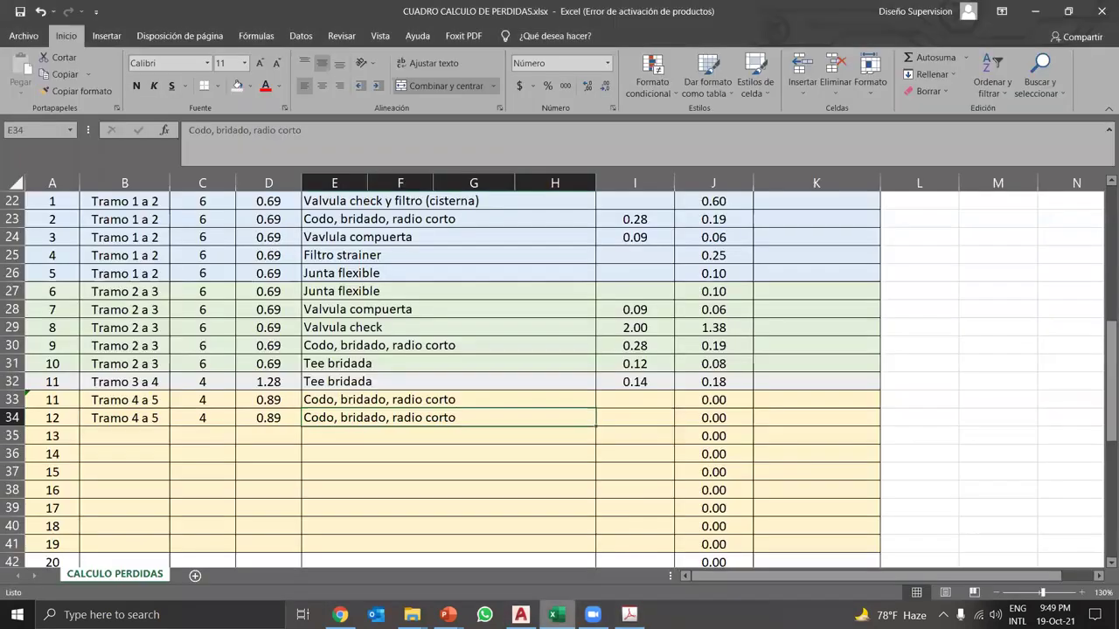
{"action": "left_click", "coordinate": [616, 402]}
{"action": "type", "text": "0.31"}
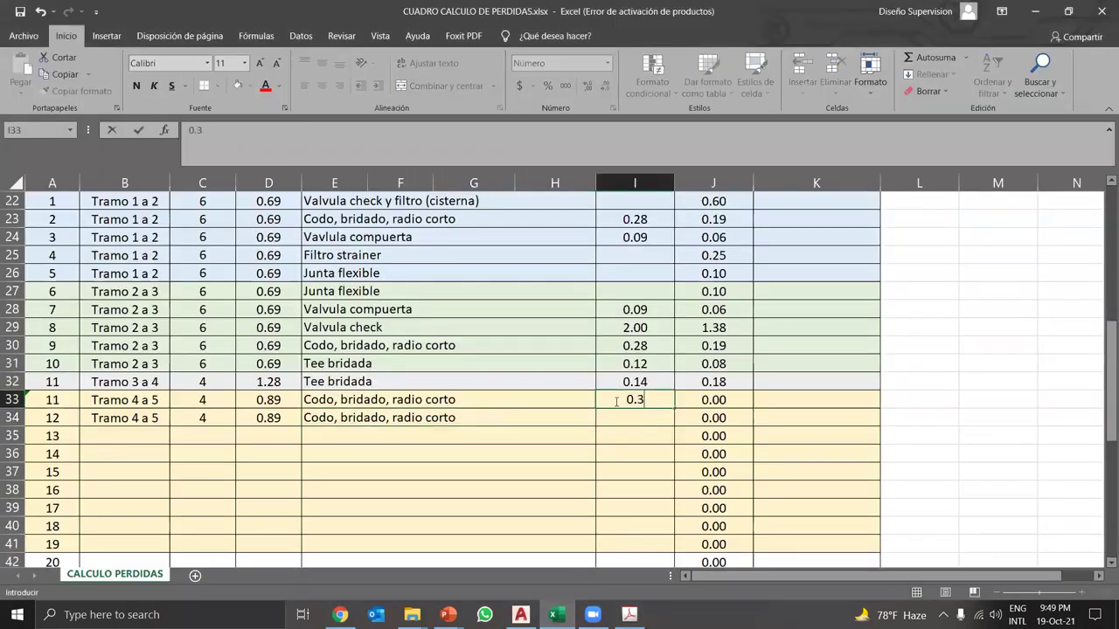
{"action": "key", "text": "Return"}
{"action": "type", "text": "0.31"}
{"action": "key", "text": "Return"}
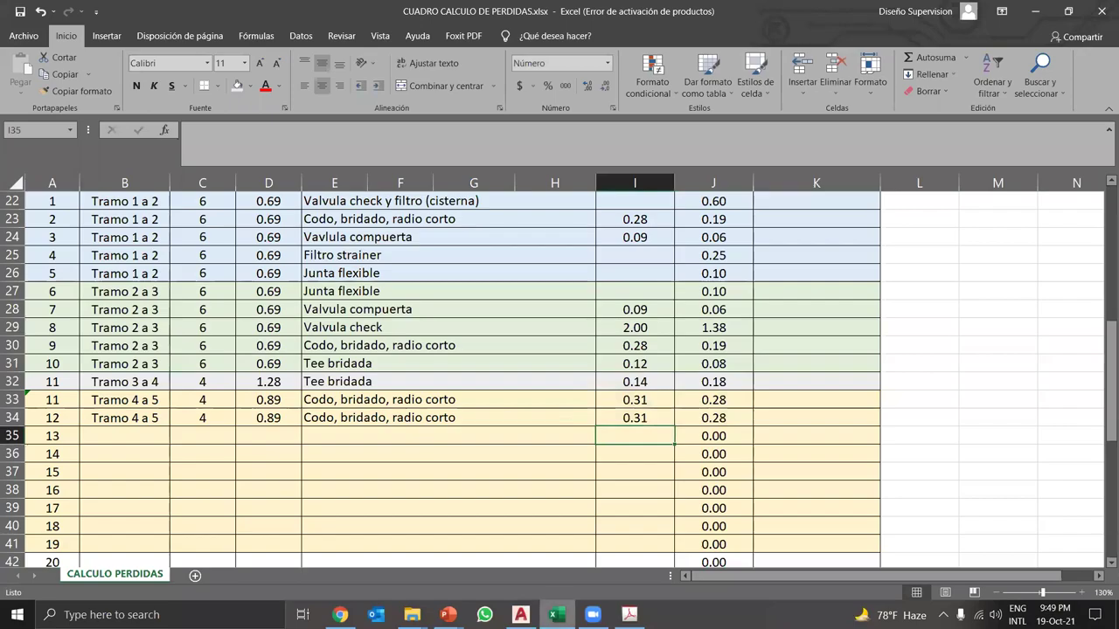
- Switch to the AutoCAD drawing and examine the fittings on the pipe entering the heat exchanger at point 5
{"action": "left_click", "coordinate": [521, 614]}
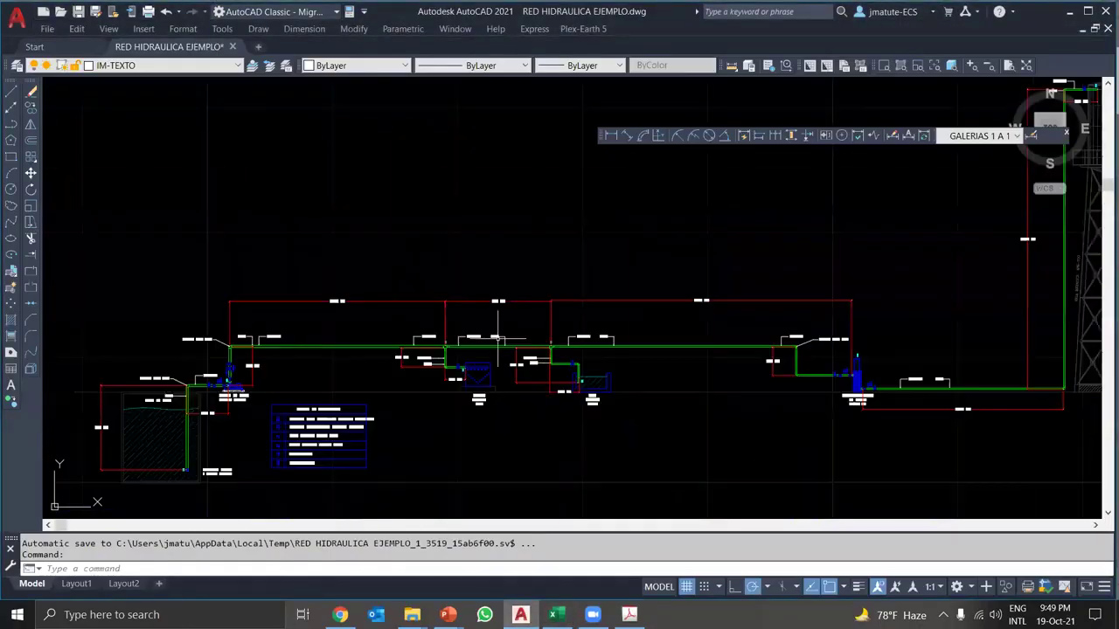
{"action": "scroll", "coordinate": [874, 374], "scroll_direction": "up", "scroll_amount": 6}
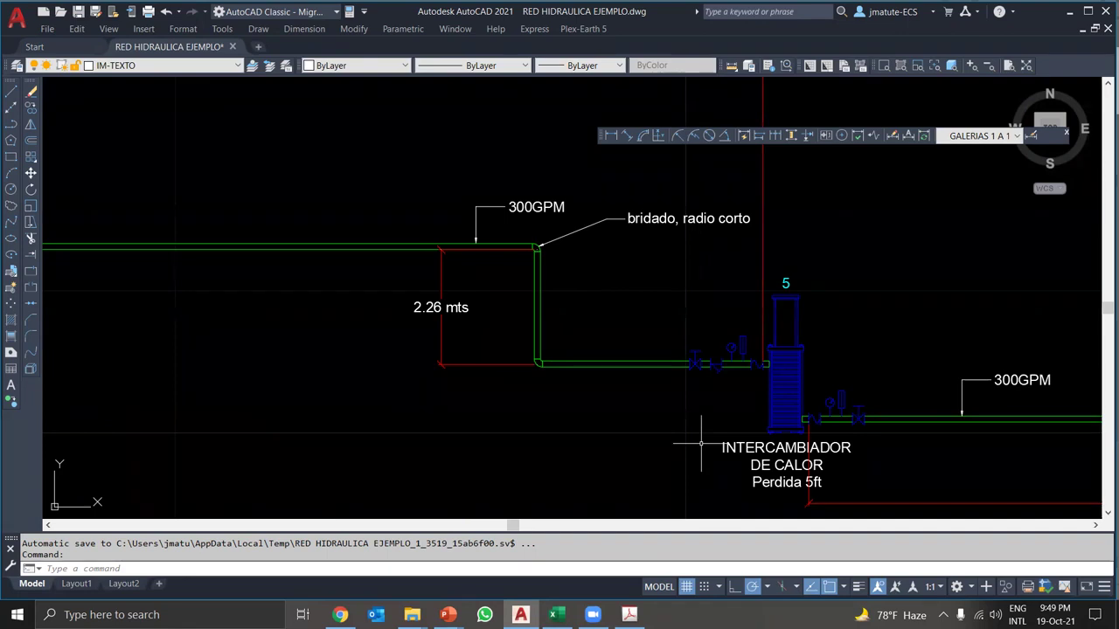
{"action": "scroll", "coordinate": [752, 373], "scroll_direction": "up", "scroll_amount": 4}
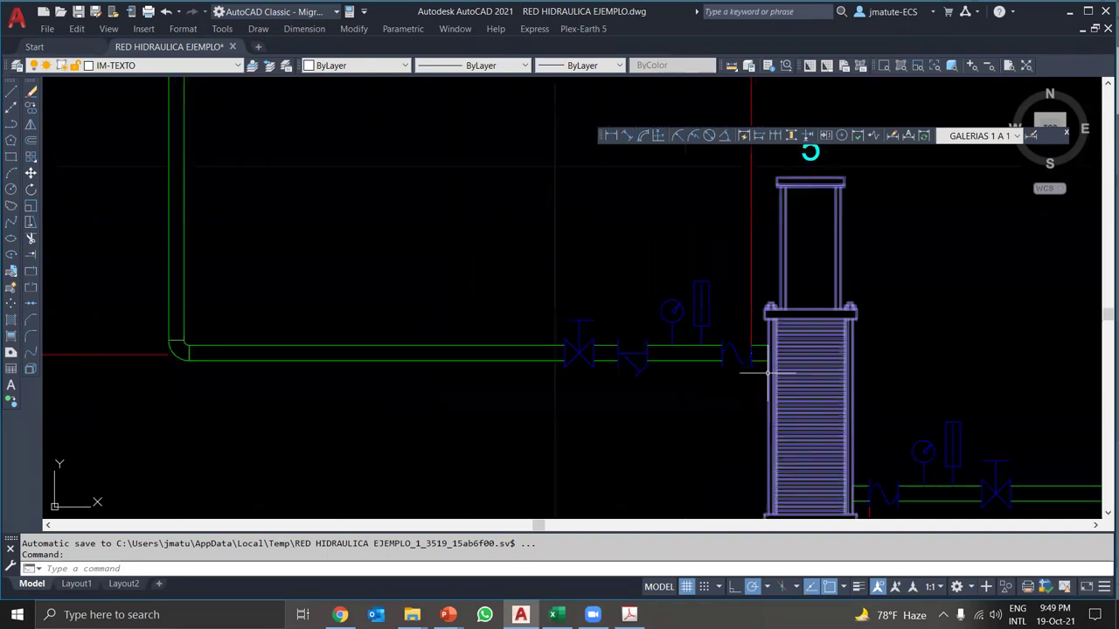
- Return to Excel and copy the accessory name Valvula compuerta from item 7 into item 13, pasting values only
{"action": "left_click", "coordinate": [557, 614]}
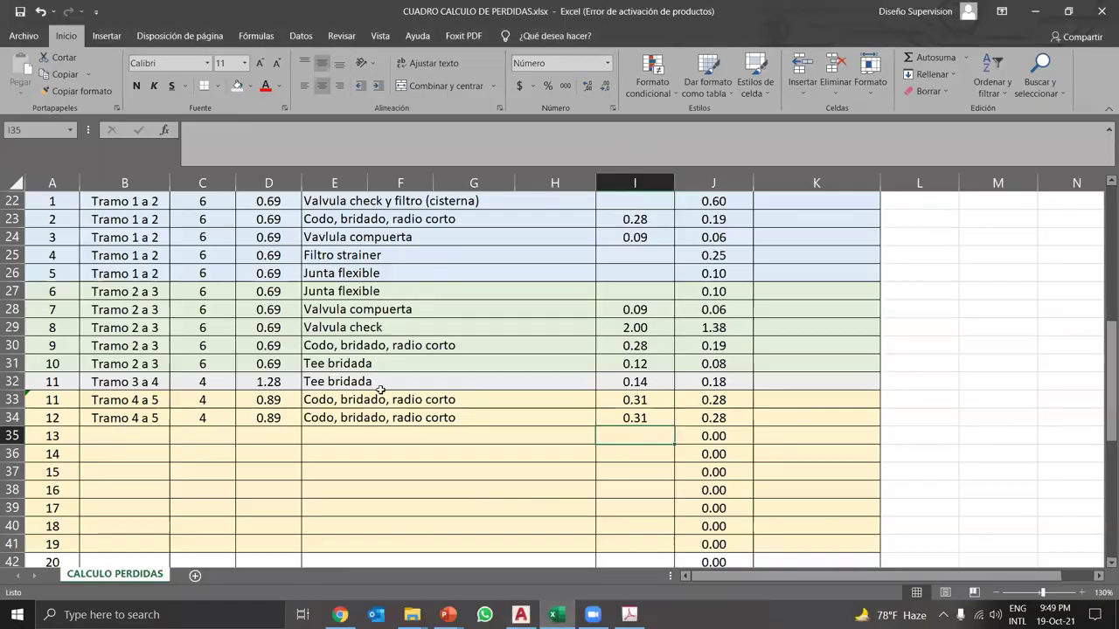
{"action": "left_click", "coordinate": [356, 311]}
{"action": "right_click", "coordinate": [356, 312]}
{"action": "left_click", "coordinate": [385, 293]}
{"action": "left_click", "coordinate": [338, 435]}
{"action": "right_click", "coordinate": [339, 437]}
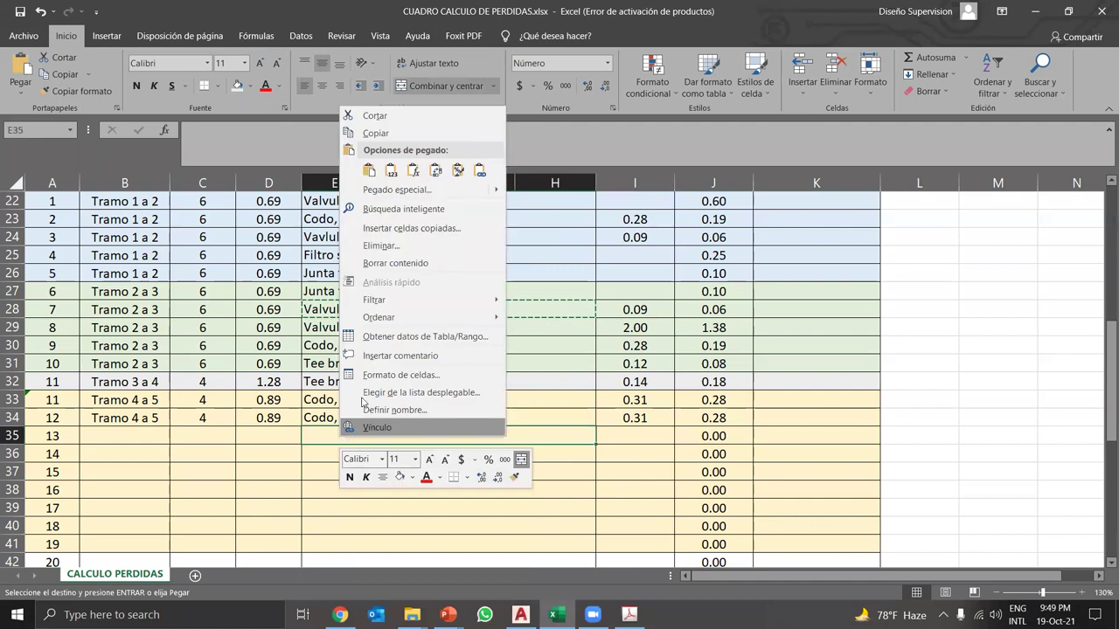
{"action": "left_click", "coordinate": [391, 170]}
- Fill items 13 and 14 with exact copies of item 12's section, diameter and V2/2g: Tramo 4 a 5, 4 and 0.89
{"action": "left_click", "coordinate": [156, 418]}
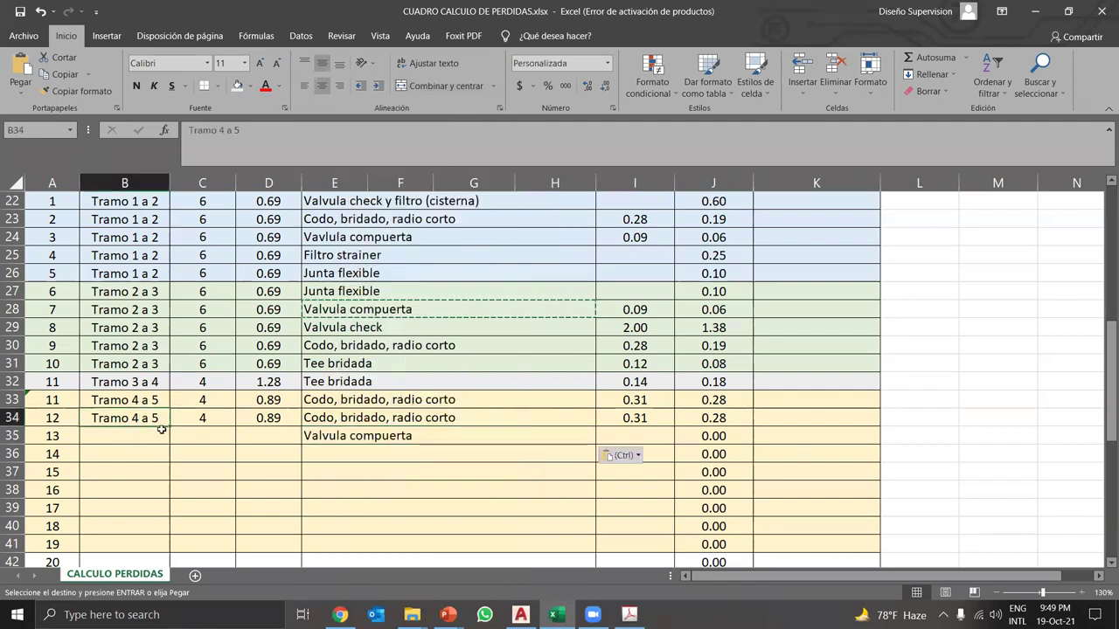
{"action": "left_click_drag", "start_coordinate": [163, 419], "coordinate": [298, 464]}
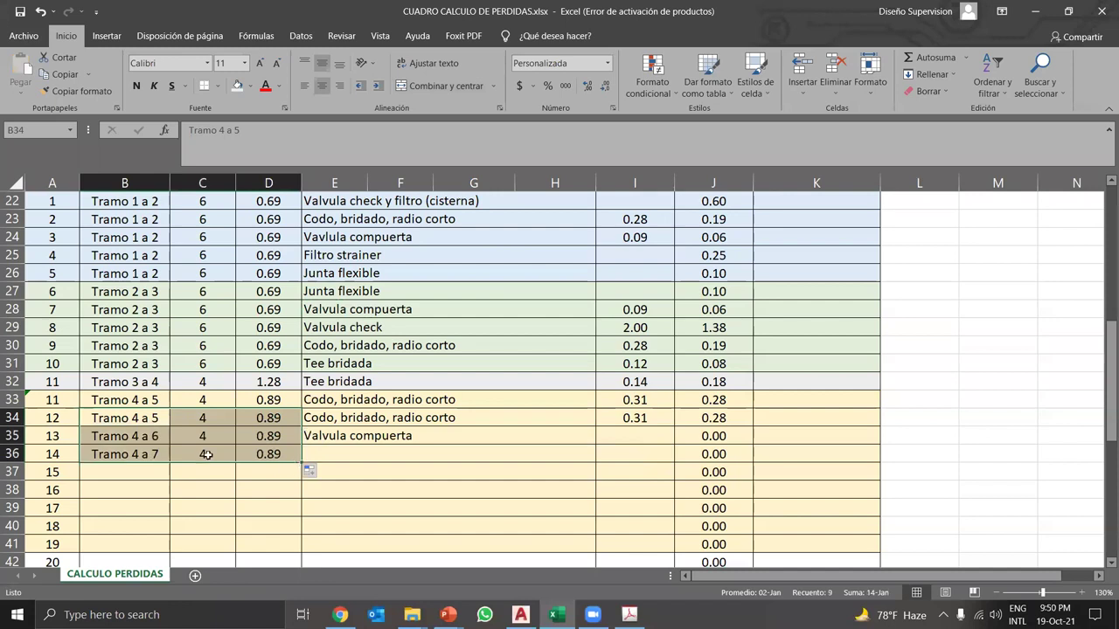
{"action": "left_click", "coordinate": [309, 471]}
{"action": "left_click", "coordinate": [236, 486]}
{"action": "left_click", "coordinate": [349, 432]}
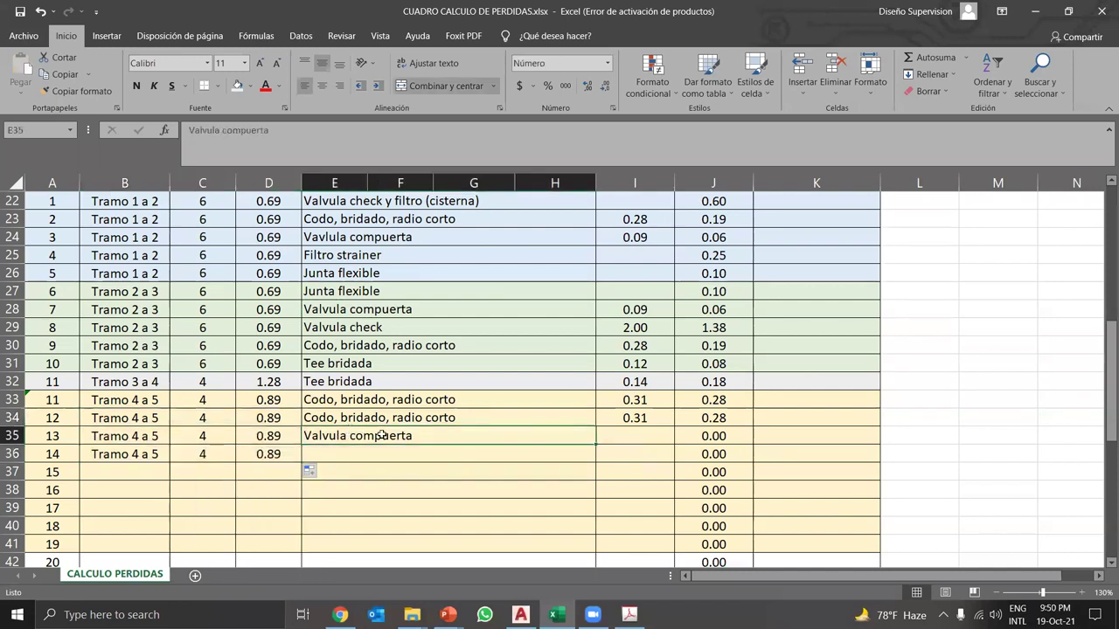
- Switch to TABLAS.pdf and move the red guide lines on the flanged gate valve chart to read K at 4 in
{"action": "left_click", "coordinate": [639, 431]}
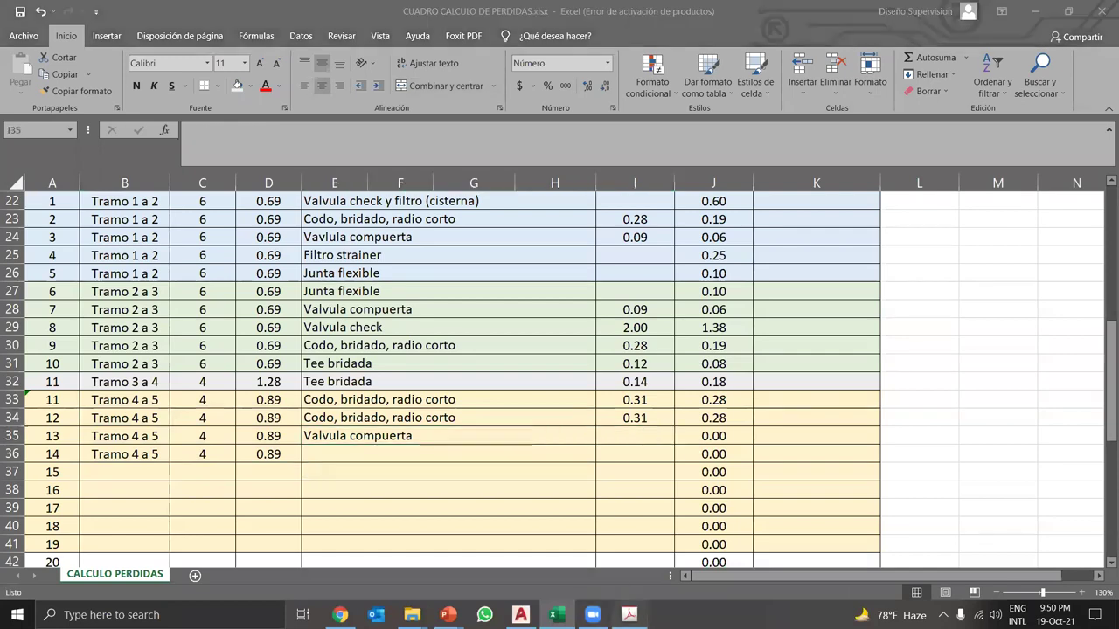
{"action": "key", "text": "alt+Tab"}
{"action": "scroll", "coordinate": [744, 493], "scroll_direction": "down", "scroll_amount": 10}
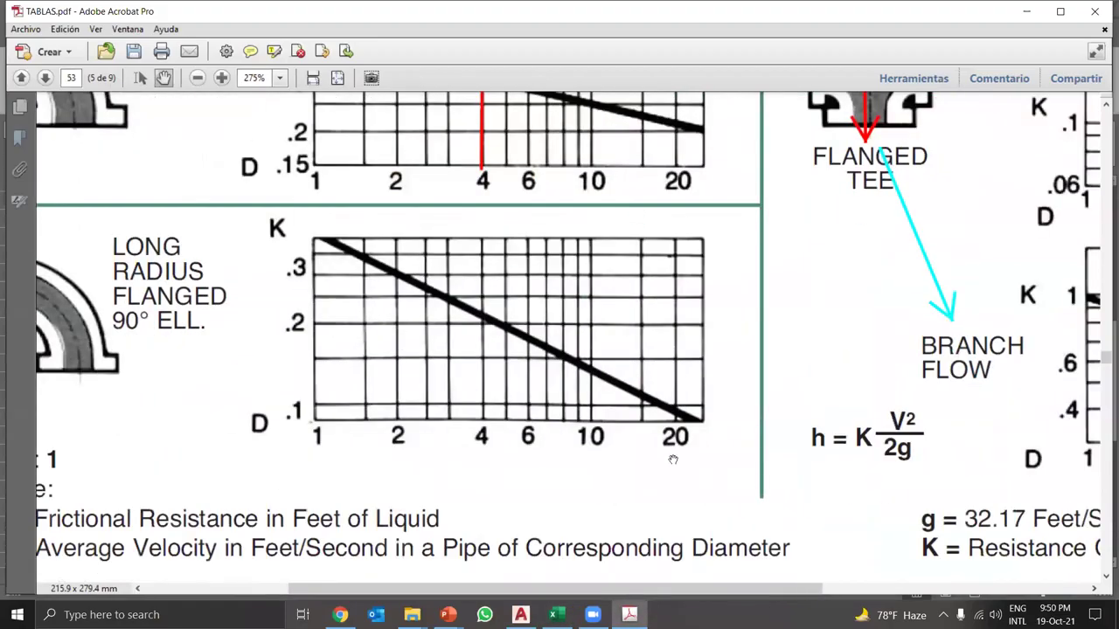
{"action": "scroll", "coordinate": [670, 304], "scroll_direction": "down", "scroll_amount": 5}
{"action": "scroll", "coordinate": [935, 230], "scroll_direction": "left", "scroll_amount": 5}
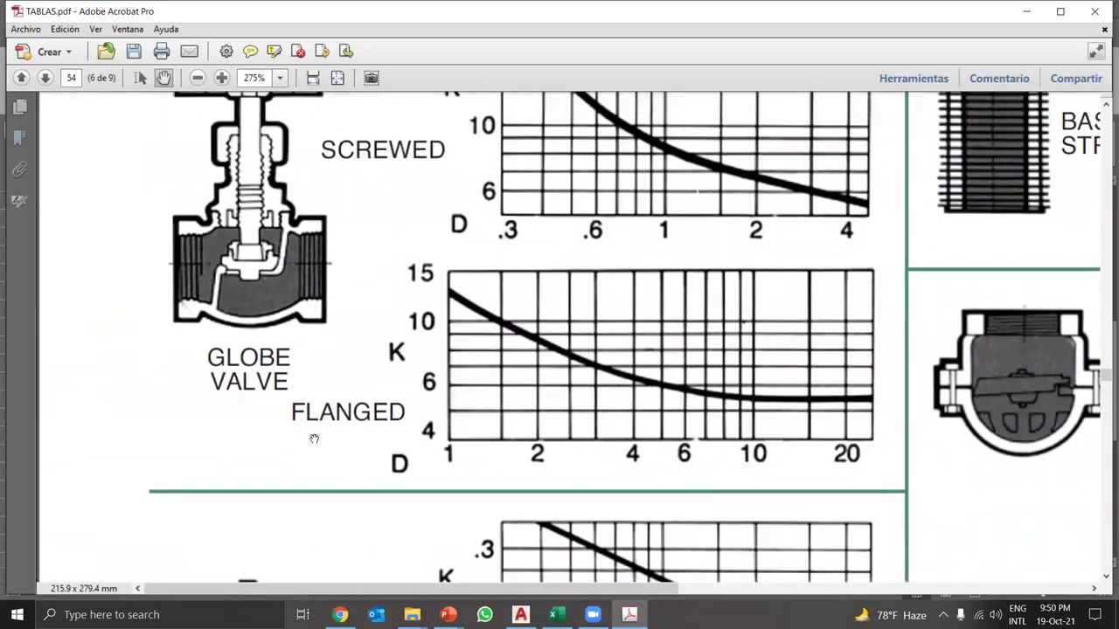
{"action": "left_click_drag", "start_coordinate": [313, 438], "coordinate": [338, 182]}
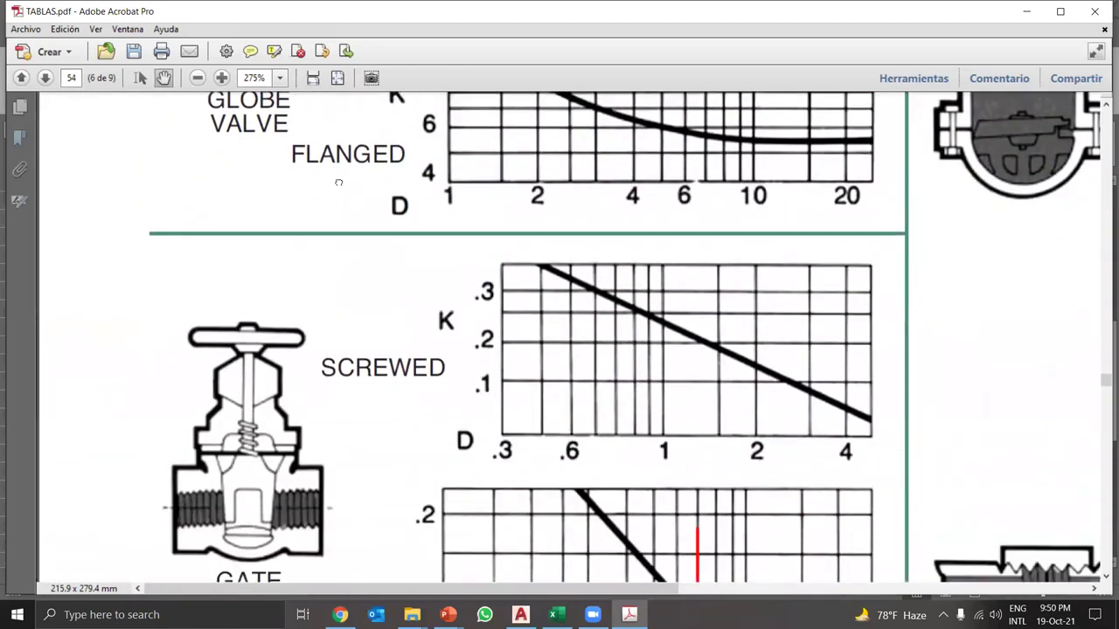
{"action": "left_click_drag", "start_coordinate": [425, 534], "coordinate": [421, 287]}
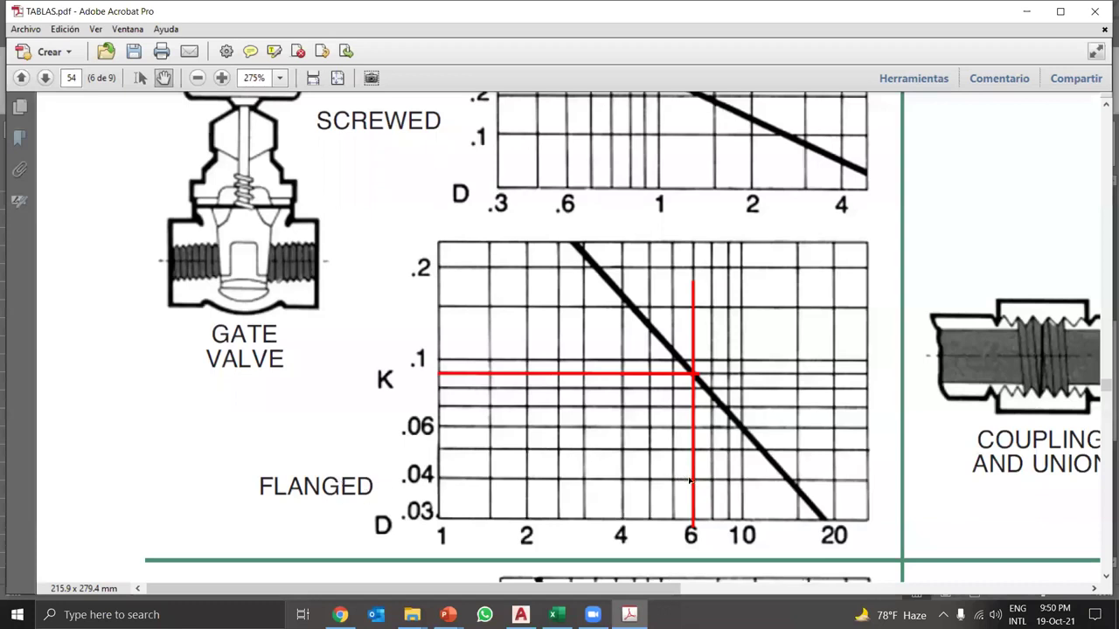
{"action": "left_click_drag", "start_coordinate": [693, 477], "coordinate": [624, 469]}
{"action": "left_click_drag", "start_coordinate": [563, 377], "coordinate": [555, 299]}
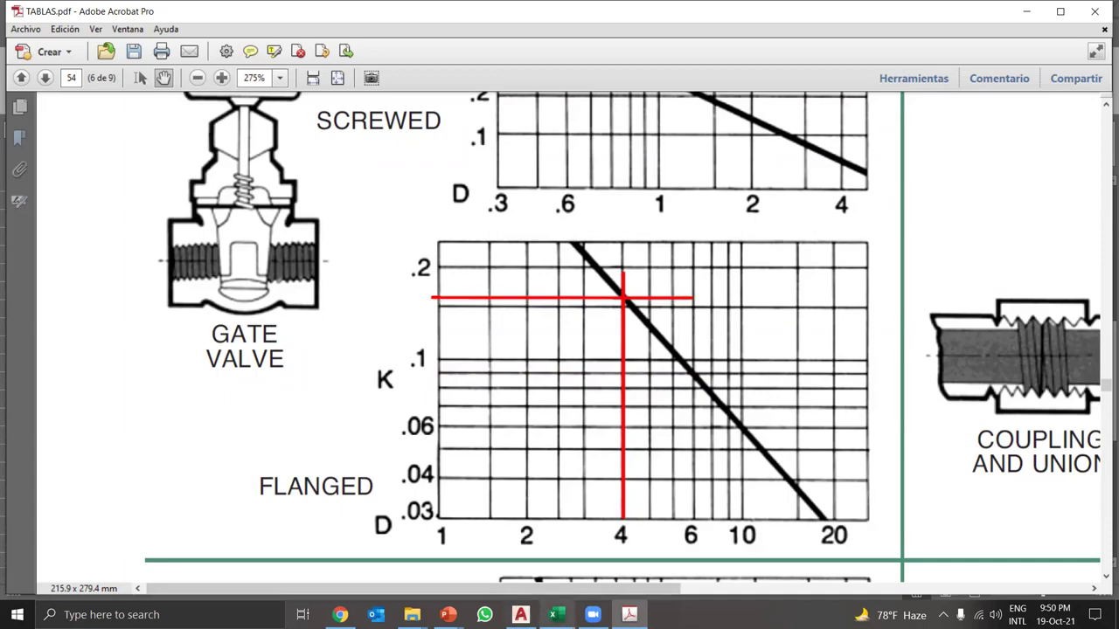
- Return to Excel, set the k of the Tramo 4 a 5 gate valve to 0.16 and check its Hs formula
{"action": "left_click", "coordinate": [553, 615]}
{"action": "type", "text": "0.16"}
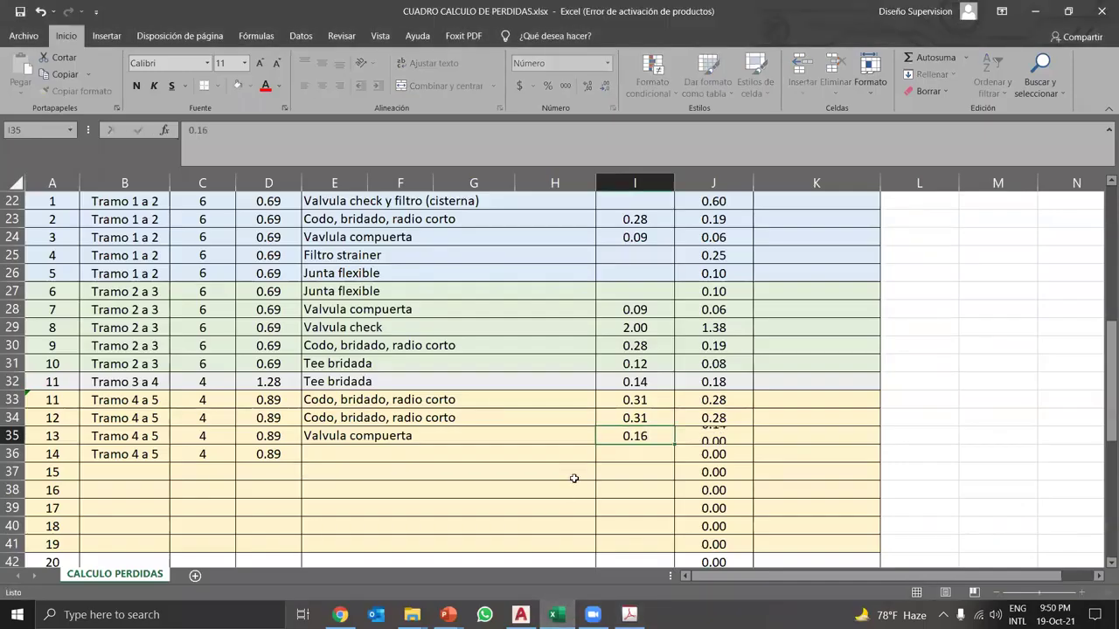
{"action": "key", "text": "Return"}
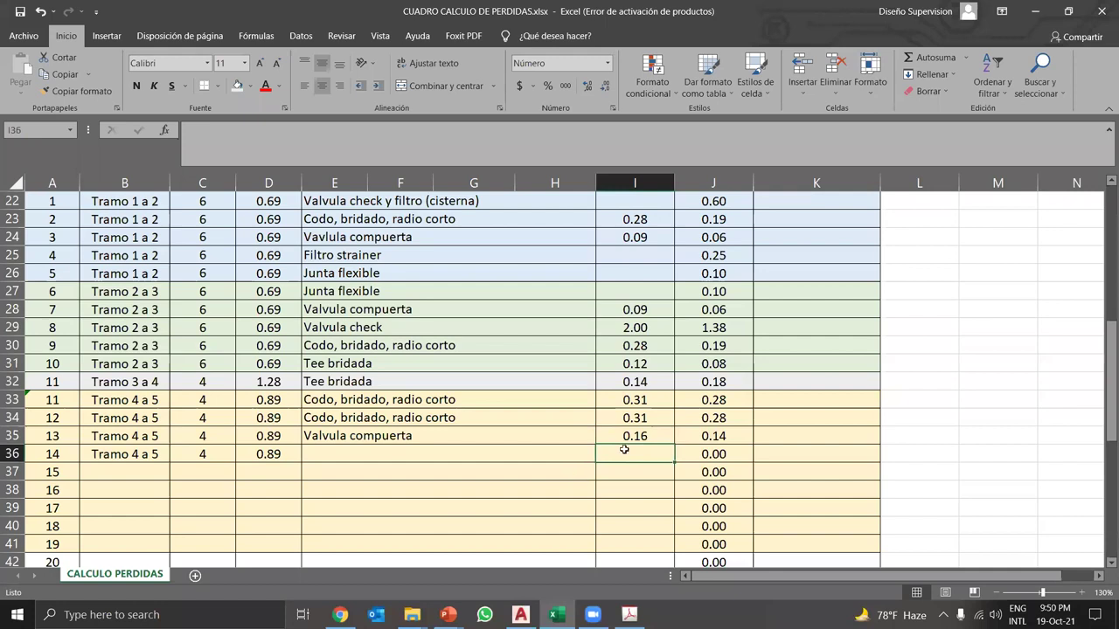
{"action": "left_click", "coordinate": [705, 436]}
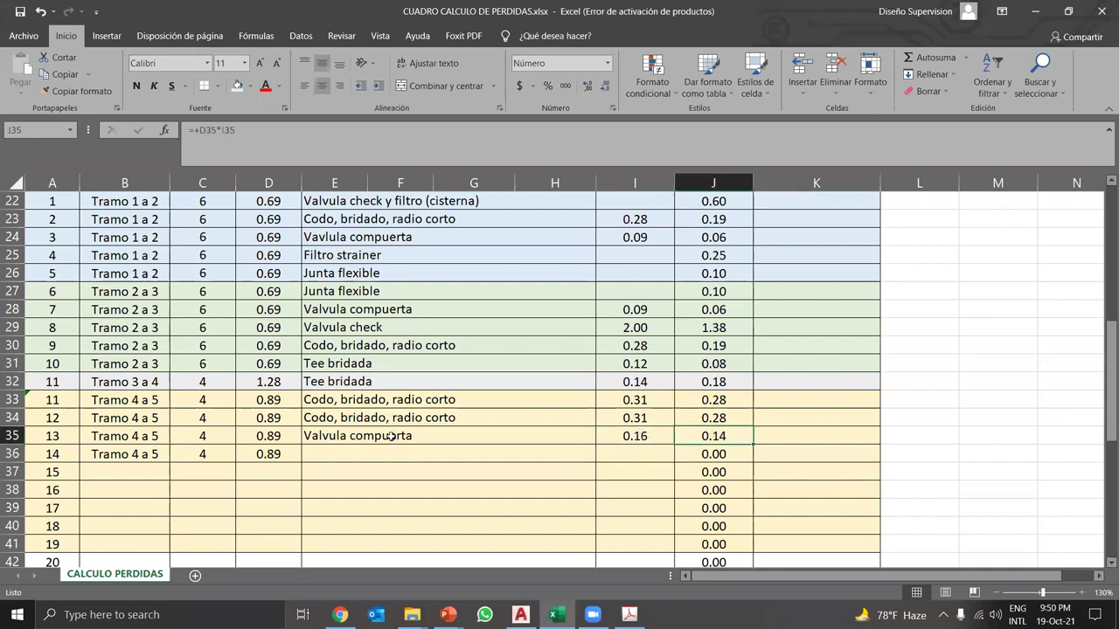
- Check the fittings before the exchanger in AutoCAD, then copy item 14's Tramo 4 a 5 section, diameter and V2/2g into item 15 in Excel
{"action": "left_click", "coordinate": [520, 614]}
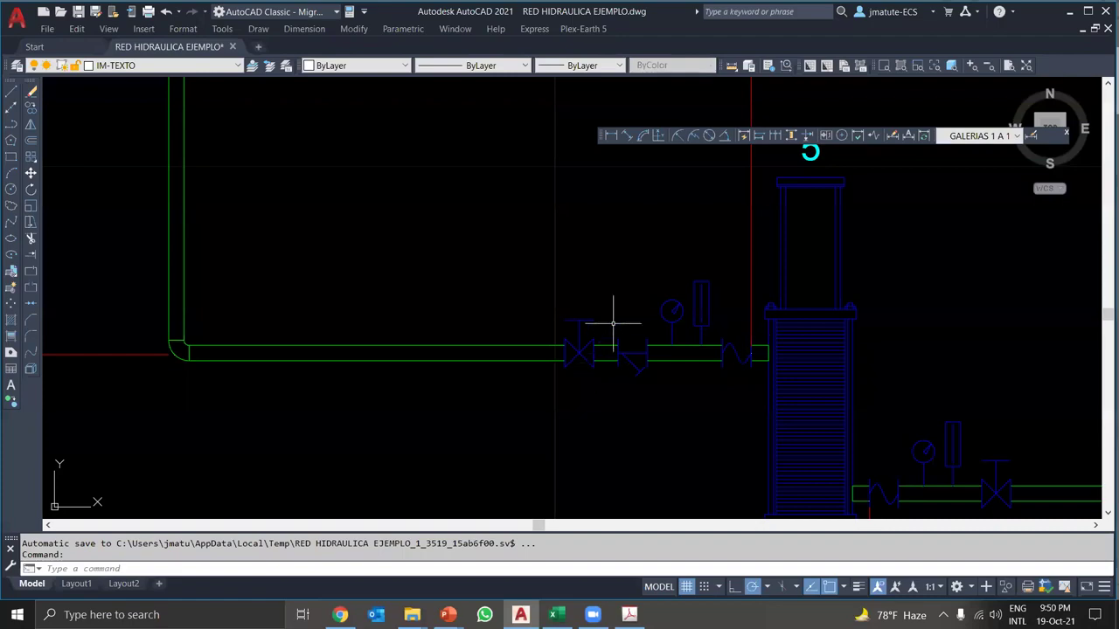
{"action": "left_click", "coordinate": [553, 615]}
{"action": "left_click_drag", "start_coordinate": [151, 458], "coordinate": [300, 479]}
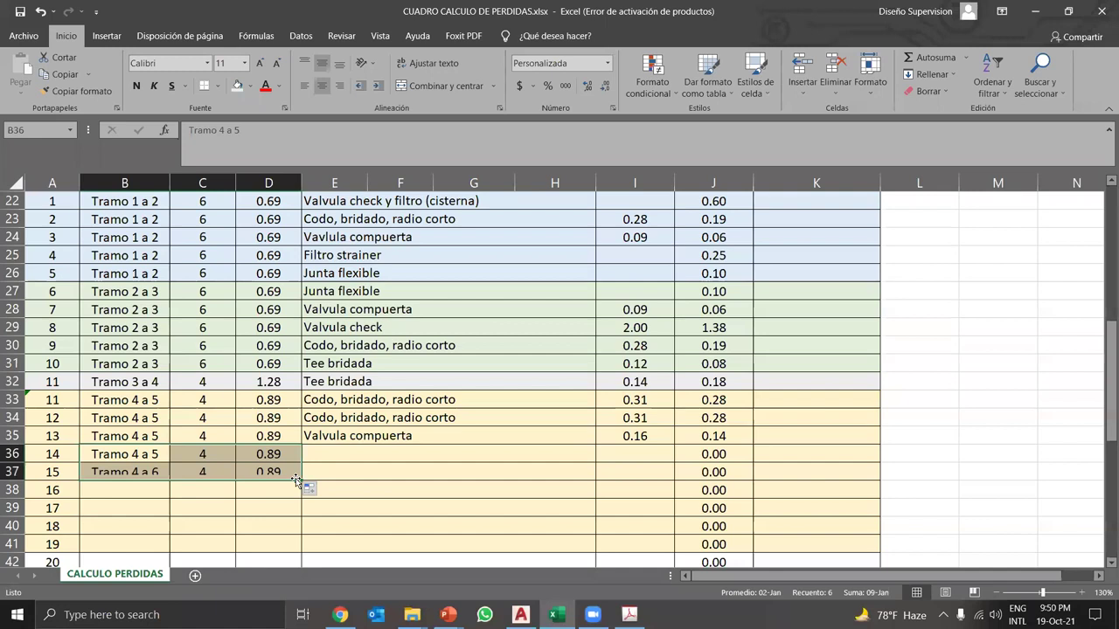
{"action": "left_click", "coordinate": [311, 489]}
{"action": "left_click", "coordinate": [306, 510]}
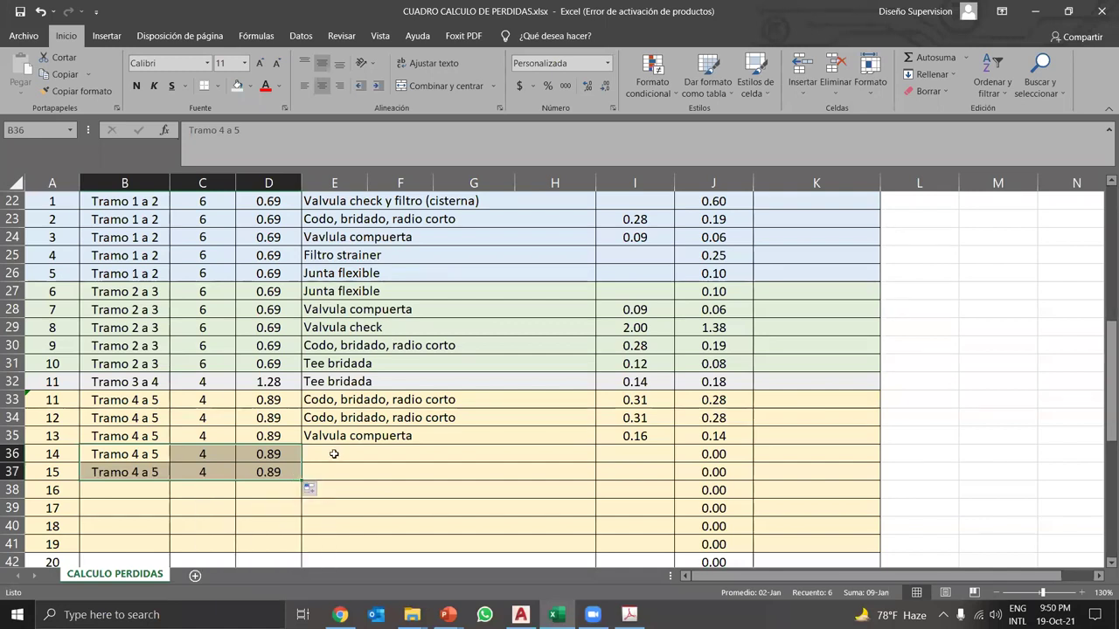
- Enter Filtro strainer as the accessory of item 14 and Junta flexible as the accessory of item 15
{"action": "left_click", "coordinate": [334, 454]}
{"action": "type", "text": "Filtro"}
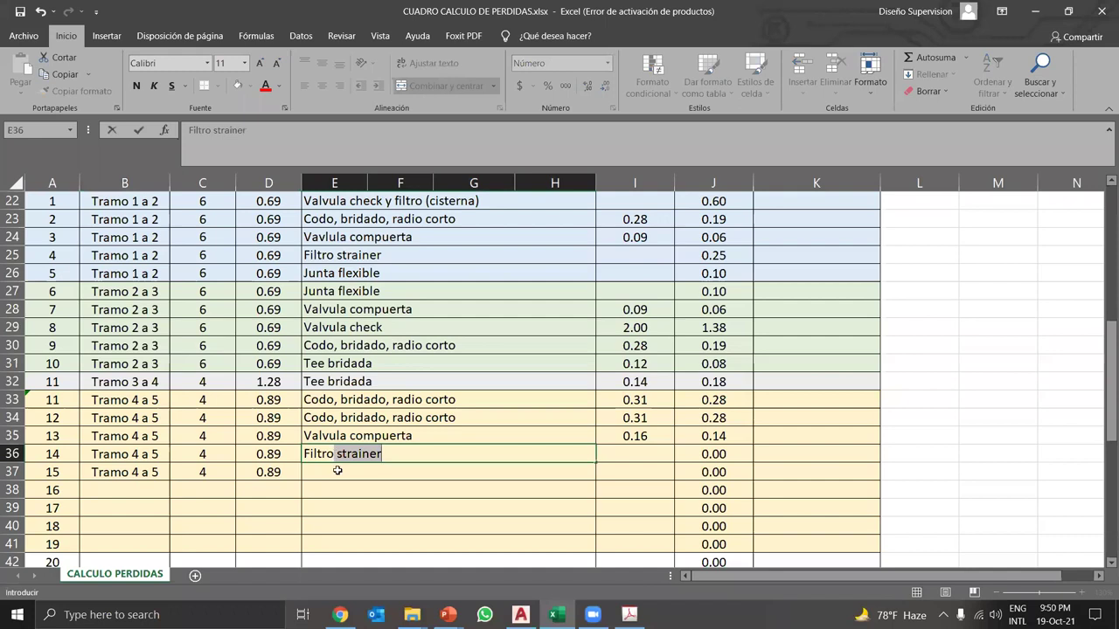
{"action": "key", "text": "Return"}
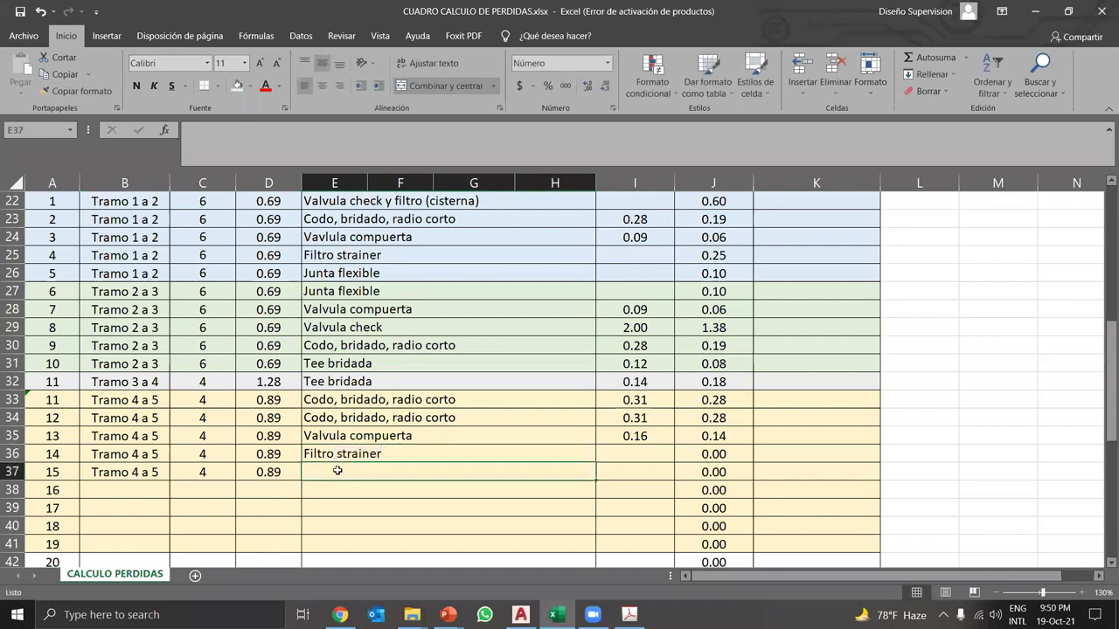
{"action": "type", "text": "Junta flexible"}
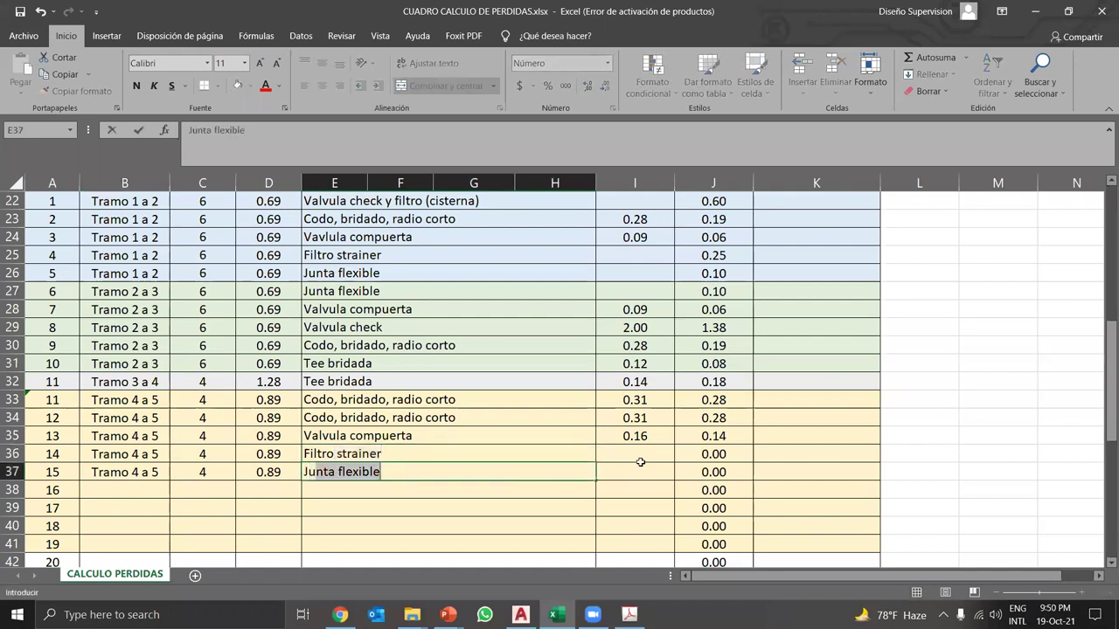
{"action": "left_click", "coordinate": [641, 466]}
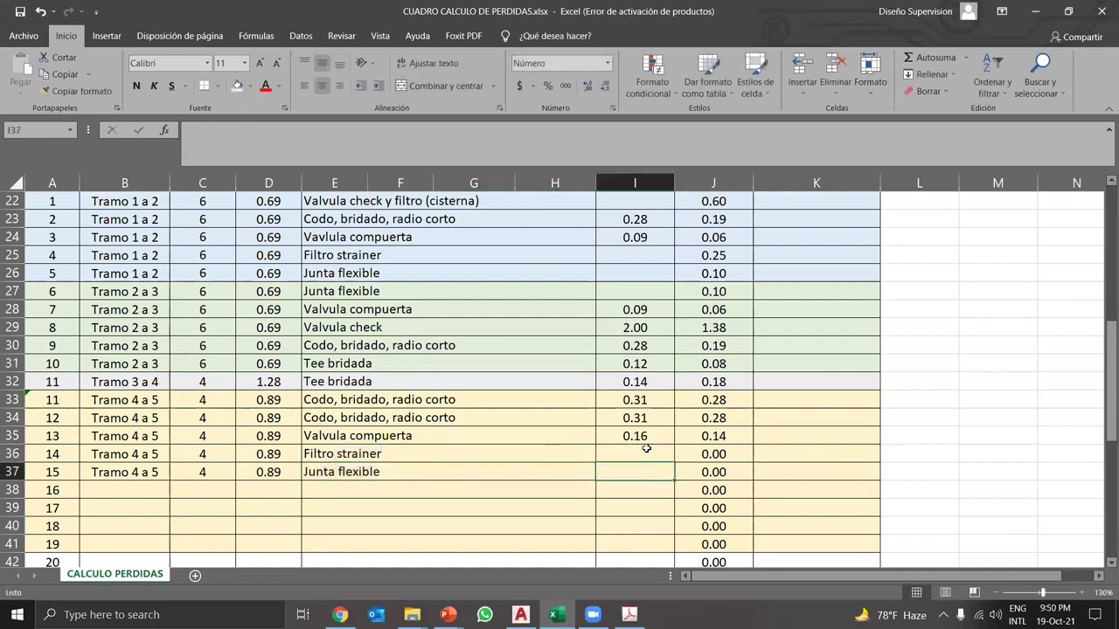
{"action": "left_click", "coordinate": [646, 449]}
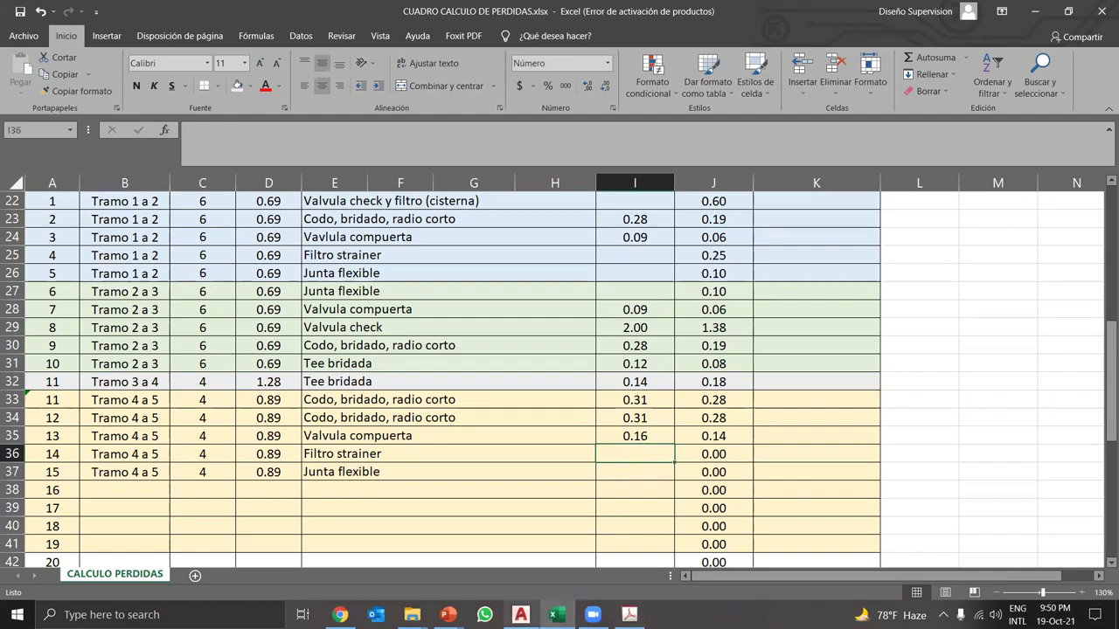
- Switch to the AutoCAD drawing and look up the strainer and flexible joint losses in the CUADRO DE SIMBOLOGIA table
{"action": "left_click", "coordinate": [520, 615]}
{"action": "scroll", "coordinate": [612, 307], "scroll_direction": "down", "scroll_amount": 4}
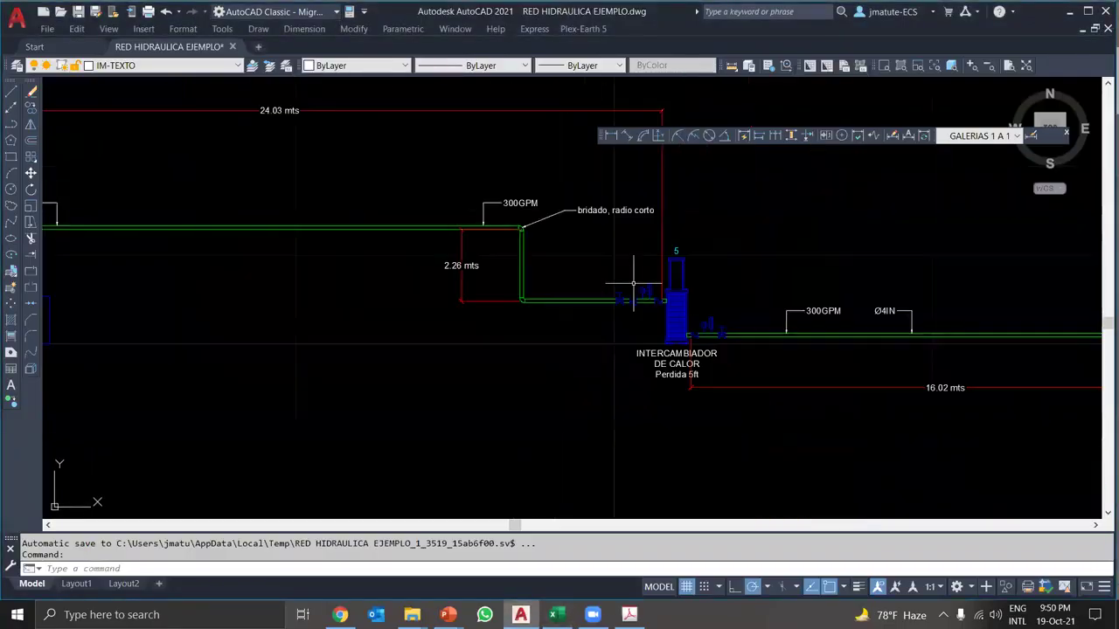
{"action": "scroll", "coordinate": [664, 315], "scroll_direction": "down", "scroll_amount": 3}
{"action": "scroll", "coordinate": [306, 345], "scroll_direction": "up", "scroll_amount": 3}
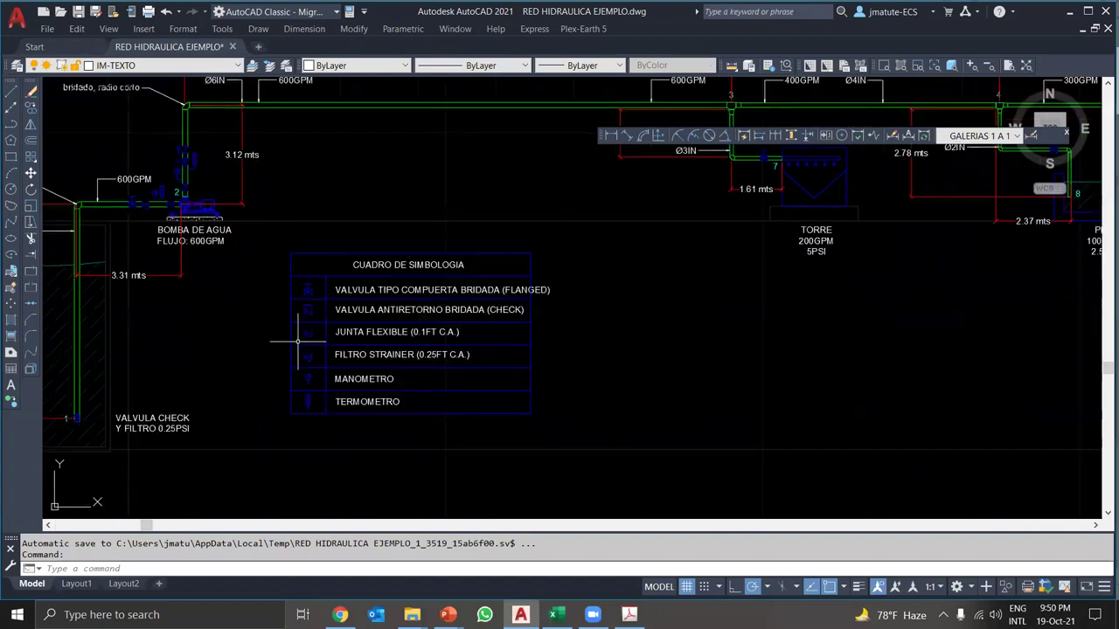
- Return to Excel and set the Hs of the item 14 Filtro strainer to 0.25 and the item 15 Junta flexible to 0.1
{"action": "scroll", "coordinate": [348, 361], "scroll_direction": "up", "scroll_amount": 2}
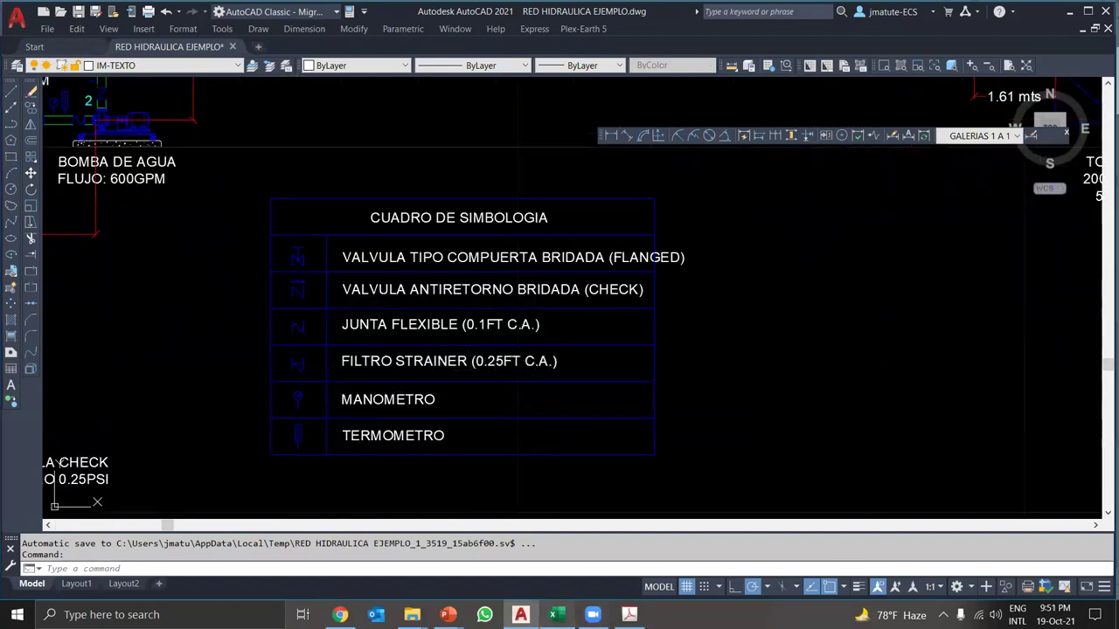
{"action": "key", "text": "alt+Tab"}
{"action": "left_click", "coordinate": [690, 455]}
{"action": "type", "text": "0.25"}
{"action": "key", "text": "Return"}
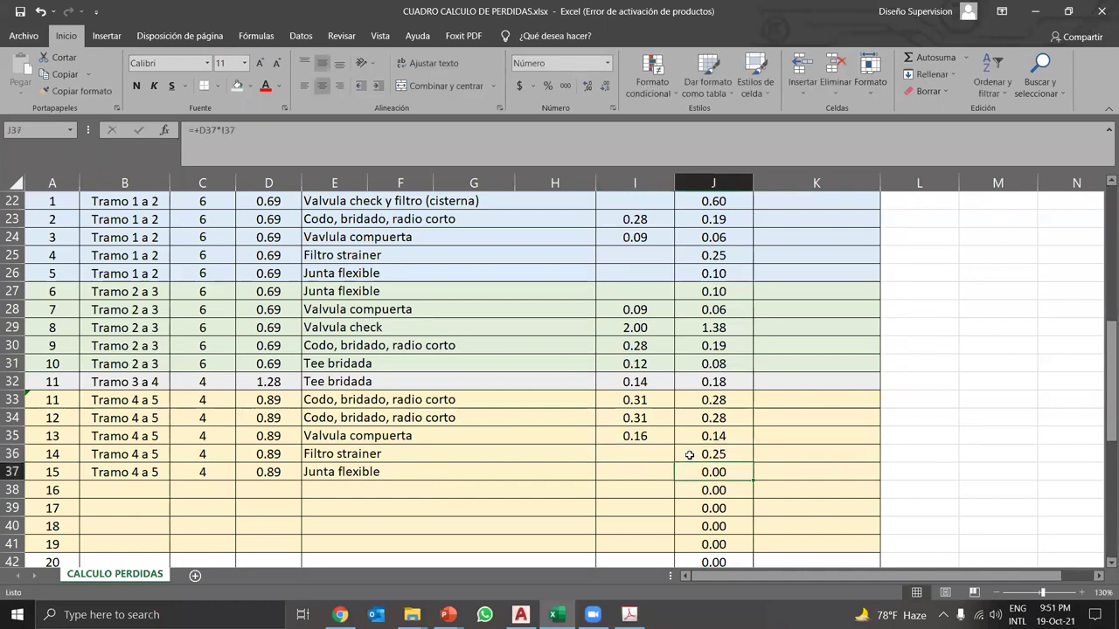
{"action": "key", "text": "alt+Tab"}
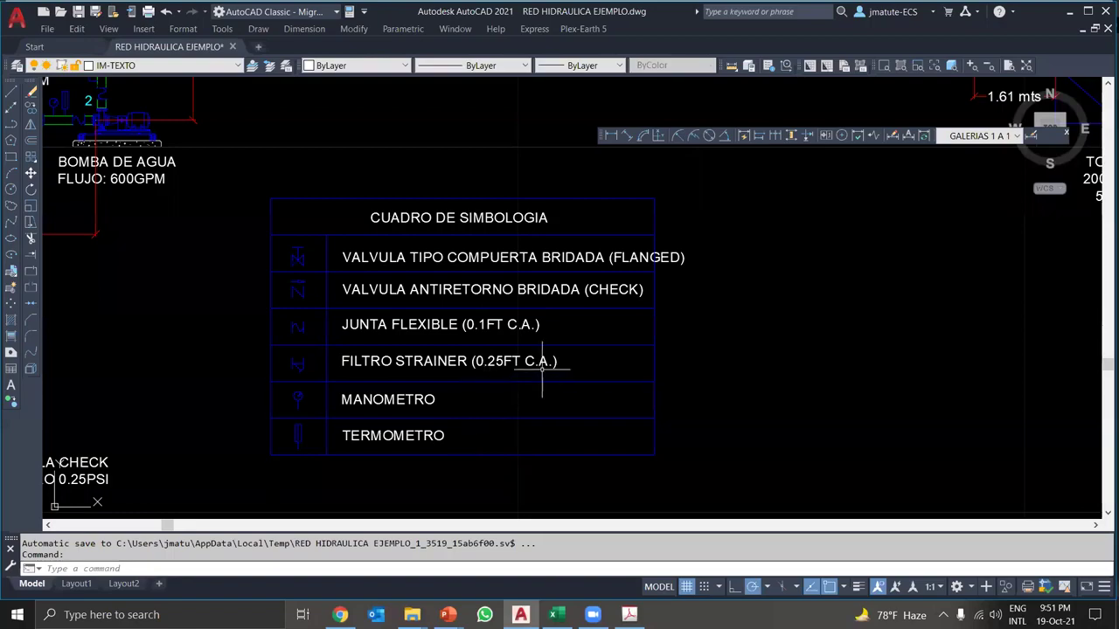
{"action": "key", "text": "alt+Tab"}
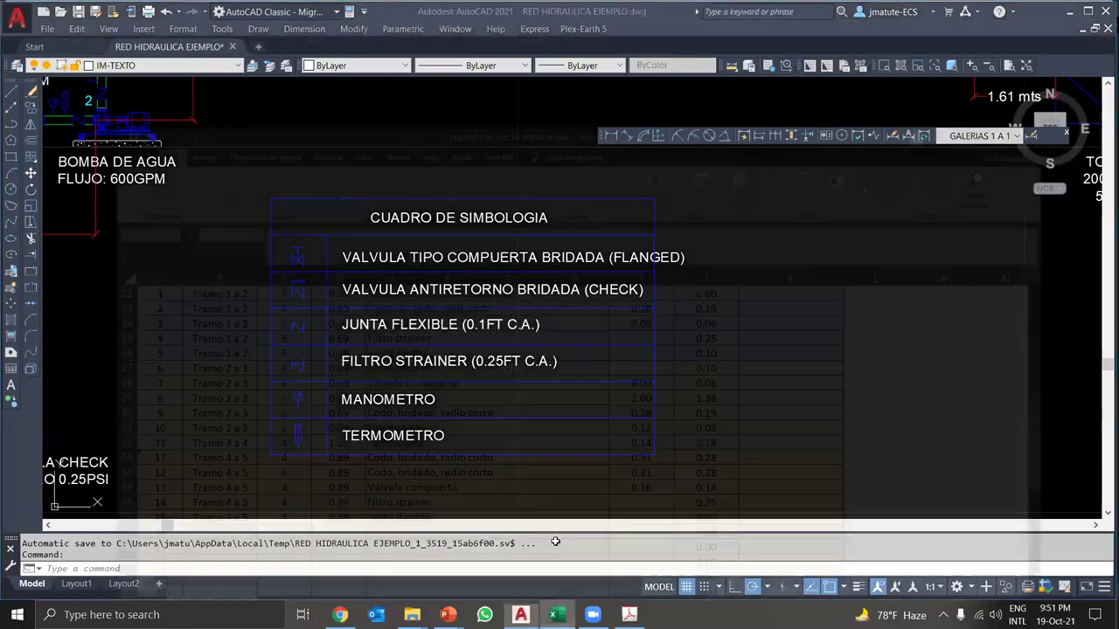
{"action": "type", "text": "0.1"}
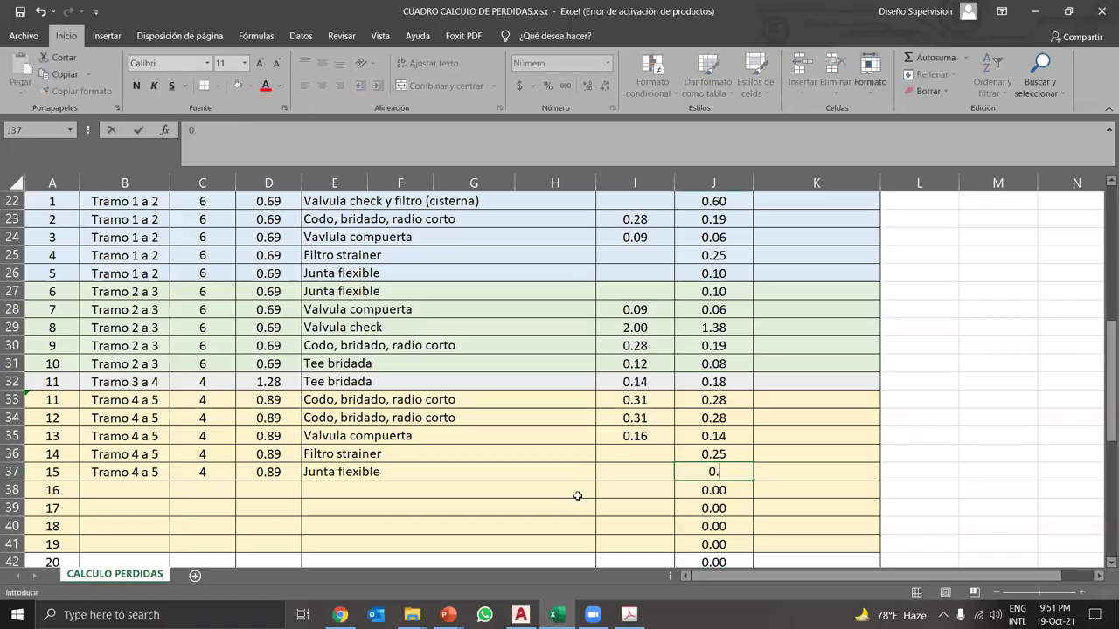
{"action": "key", "text": "Return"}
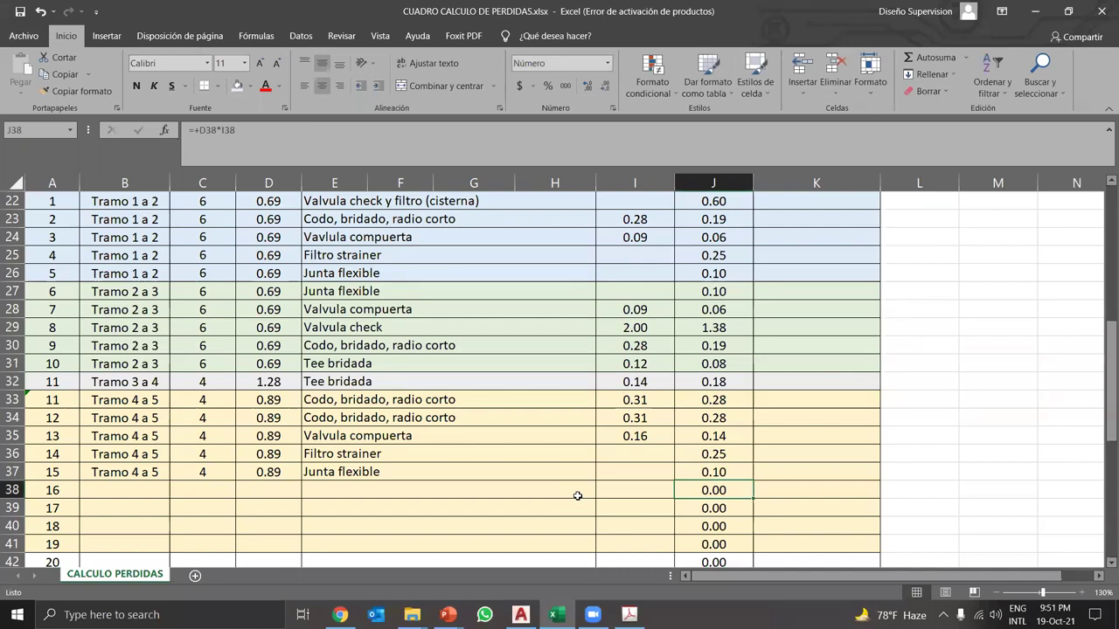
- Switch to AutoCAD and examine the fittings around the heat exchanger and the line continuing to the elevated tank
{"action": "scroll", "coordinate": [492, 455], "scroll_direction": "down", "scroll_amount": 1}
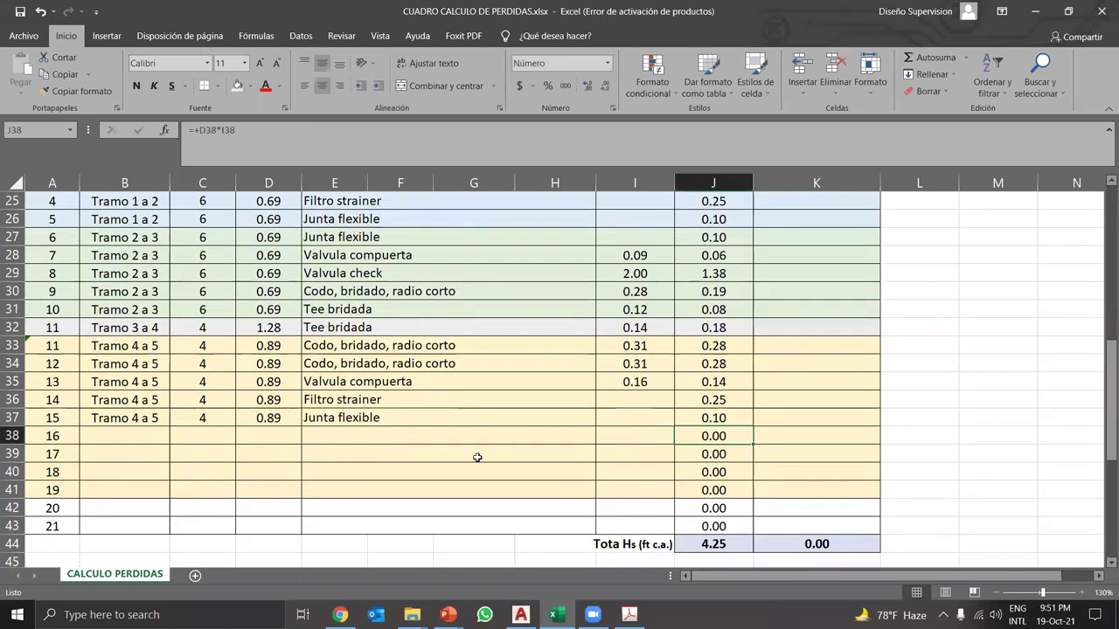
{"action": "left_click", "coordinate": [557, 614]}
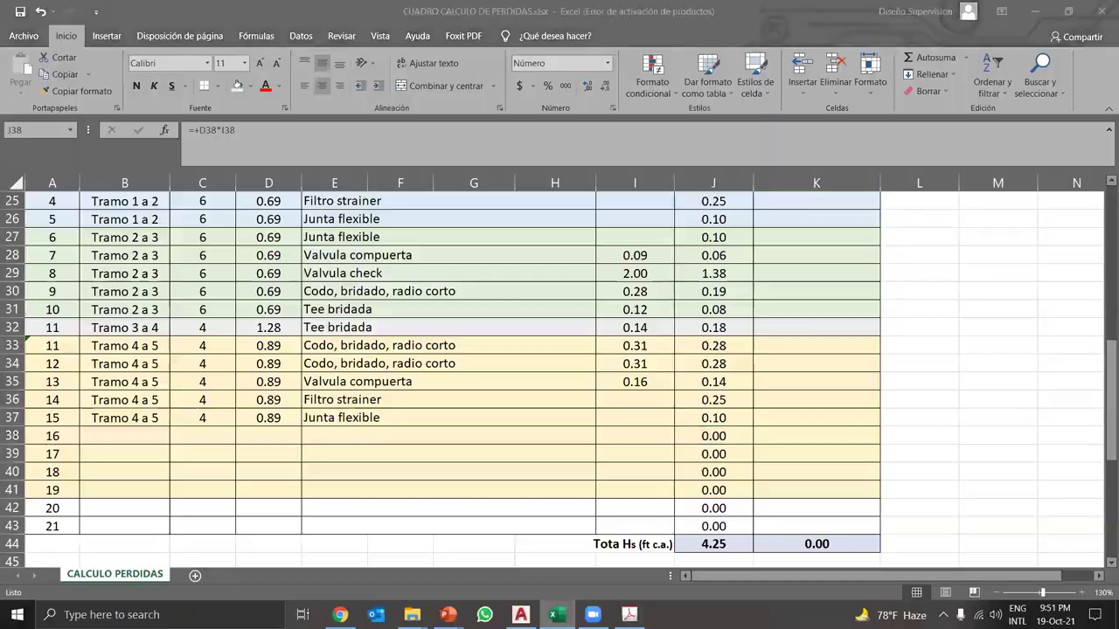
{"action": "scroll", "coordinate": [545, 449], "scroll_direction": "down", "scroll_amount": 5}
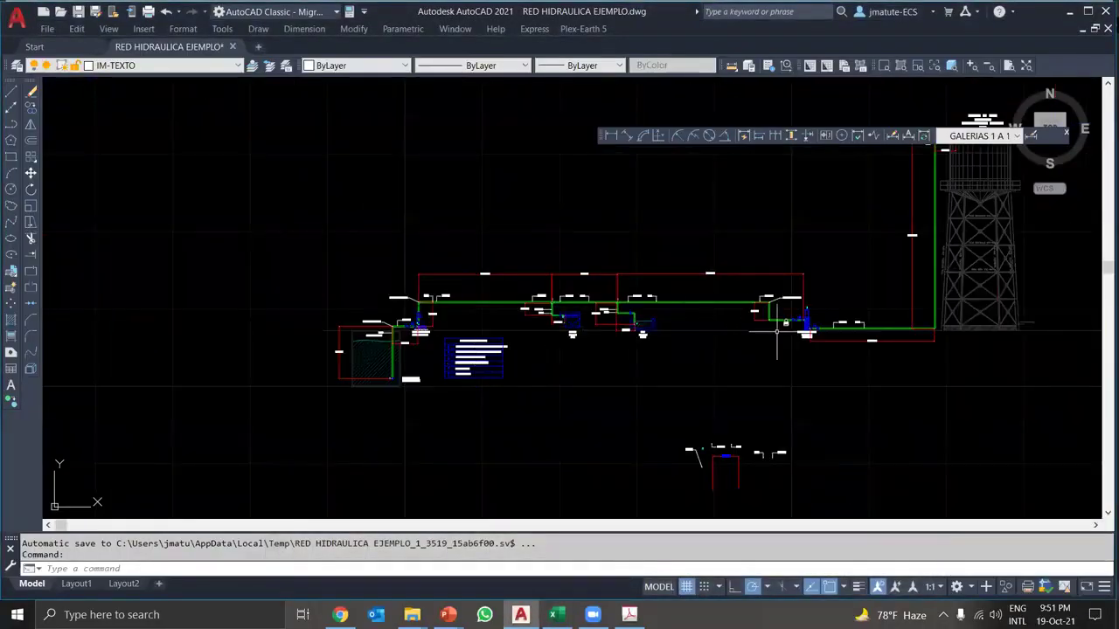
{"action": "scroll", "coordinate": [787, 332], "scroll_direction": "up", "scroll_amount": 5}
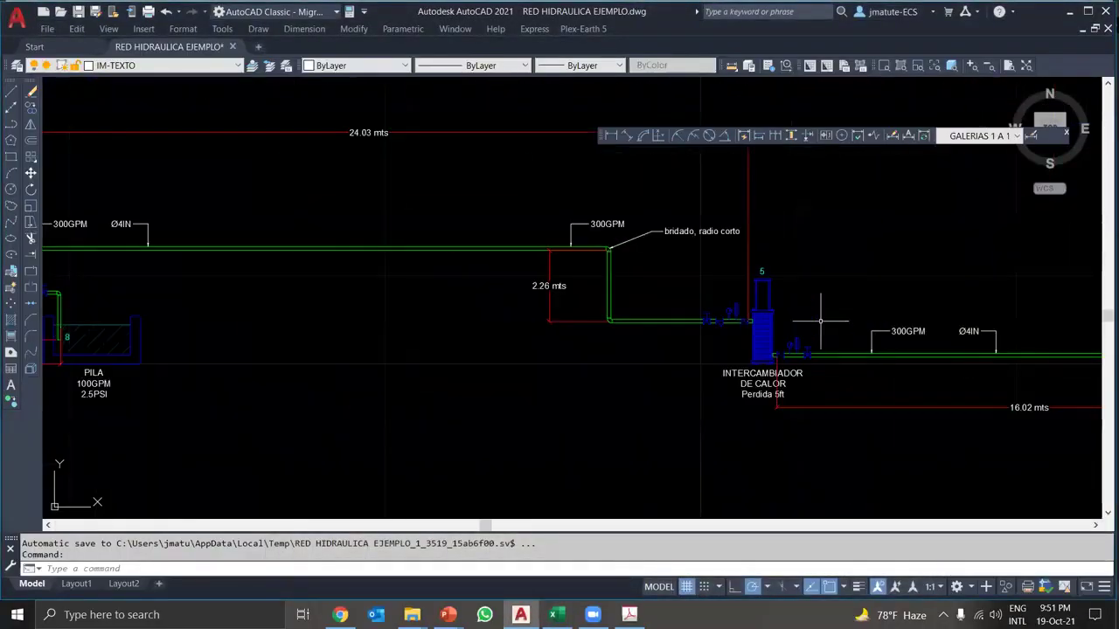
{"action": "scroll", "coordinate": [746, 404], "scroll_direction": "down", "scroll_amount": 5}
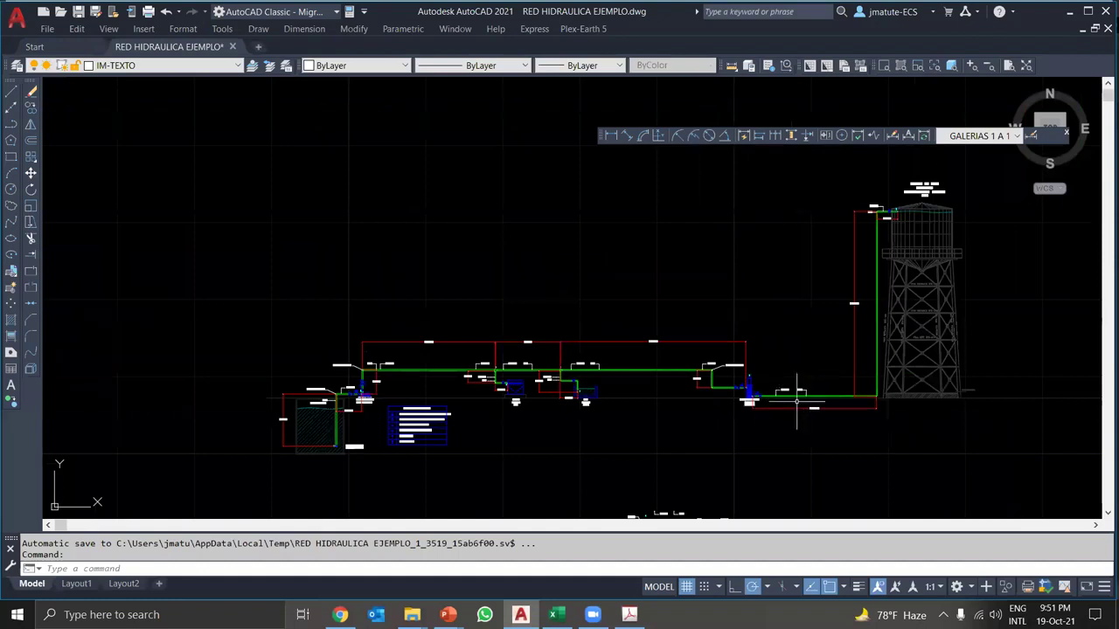
- Return to Excel and compare the TOTAL PERDIDAS Hr cell with the value noted directly beneath it
{"action": "left_click", "coordinate": [557, 615]}
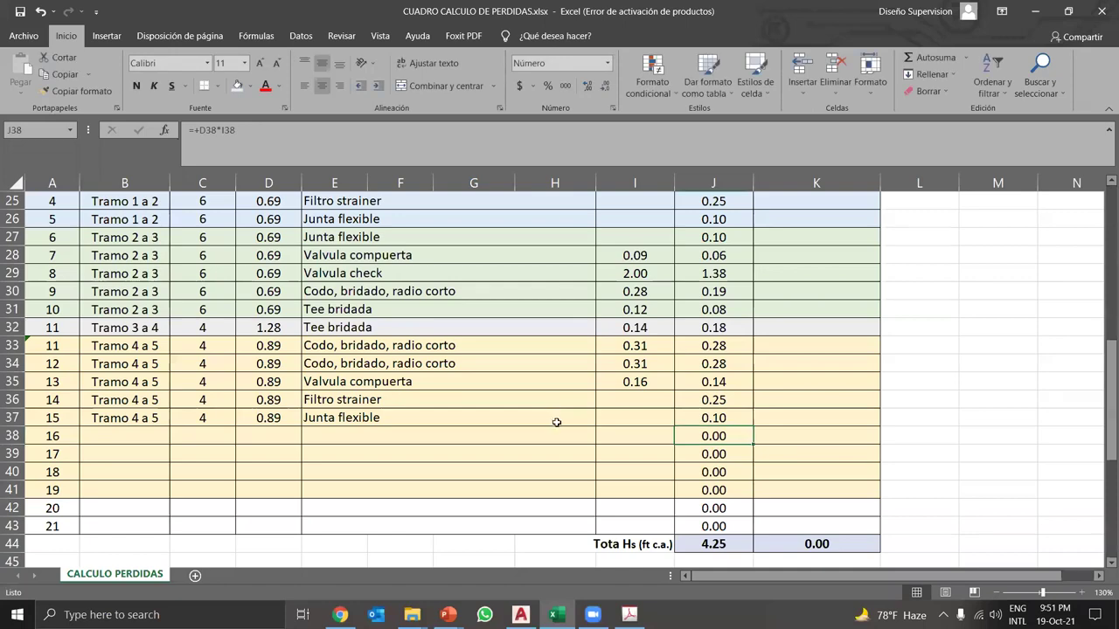
{"action": "scroll", "coordinate": [560, 416], "scroll_direction": "down", "scroll_amount": 4}
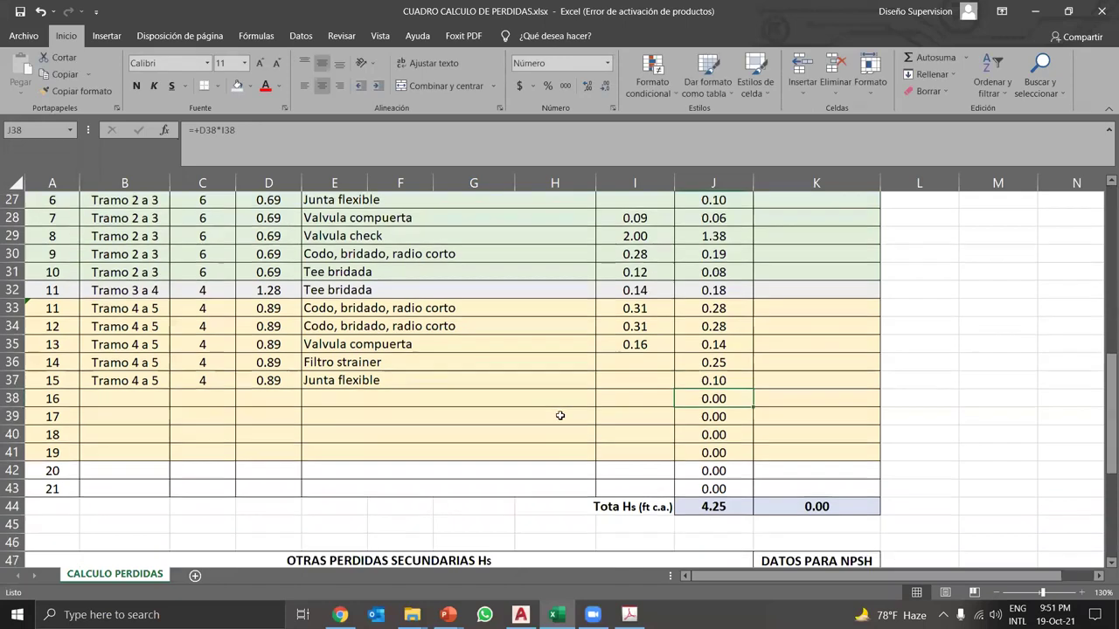
{"action": "scroll", "coordinate": [568, 412], "scroll_direction": "down", "scroll_amount": 2}
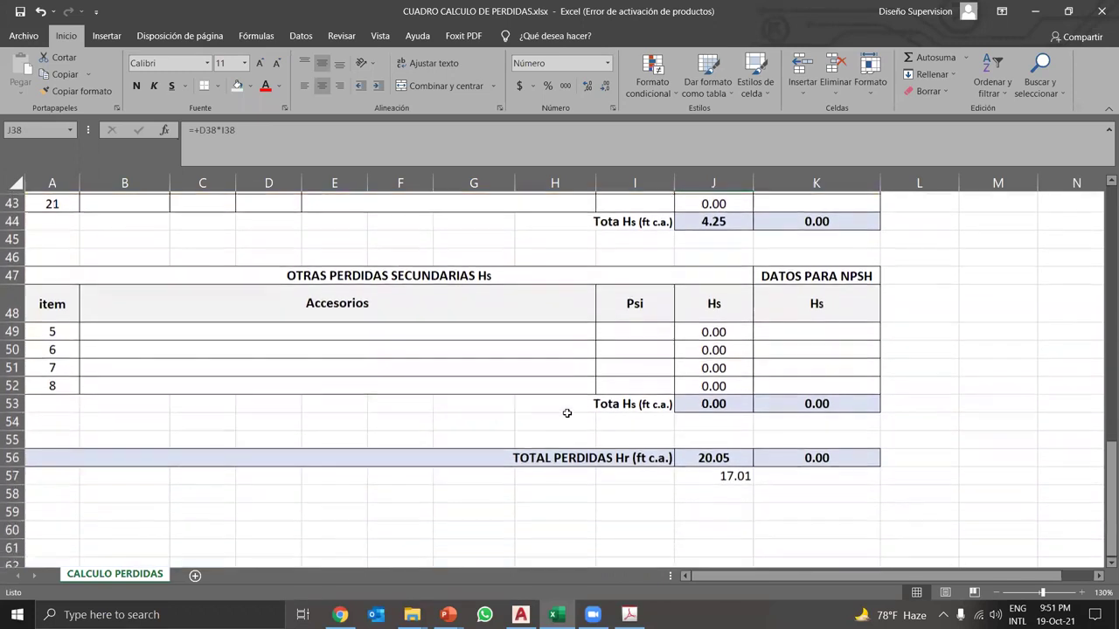
{"action": "left_click", "coordinate": [696, 474]}
{"action": "left_click", "coordinate": [696, 455]}
{"action": "left_click", "coordinate": [700, 472]}
{"action": "left_click", "coordinate": [696, 455]}
{"action": "left_click", "coordinate": [699, 472]}
{"action": "left_click", "coordinate": [696, 456]}
{"action": "left_click", "coordinate": [699, 472]}
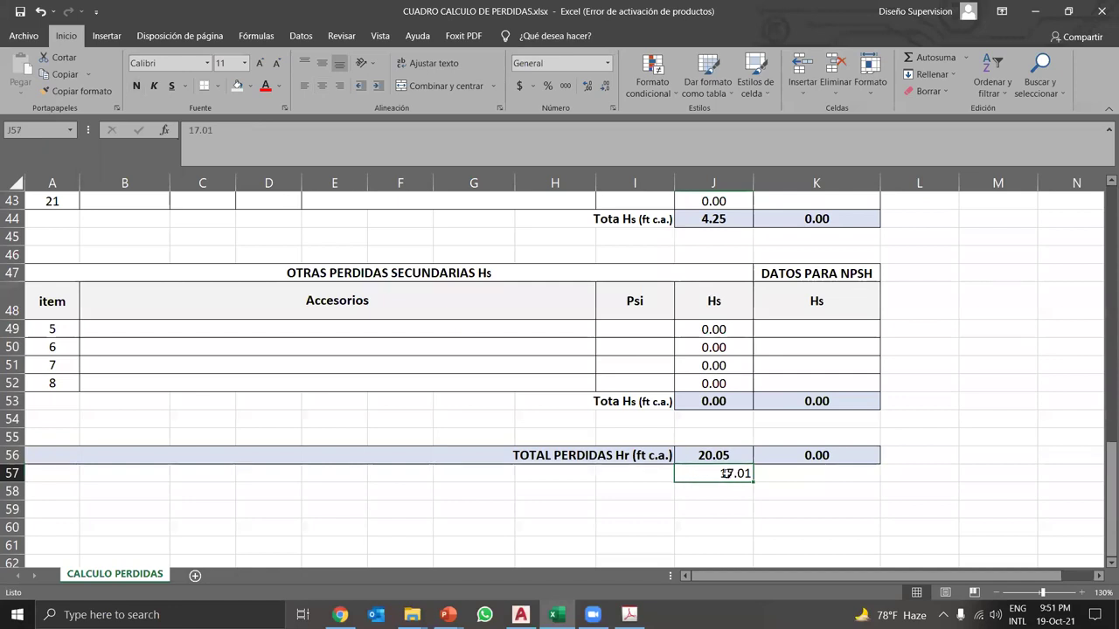
{"action": "left_click", "coordinate": [697, 459]}
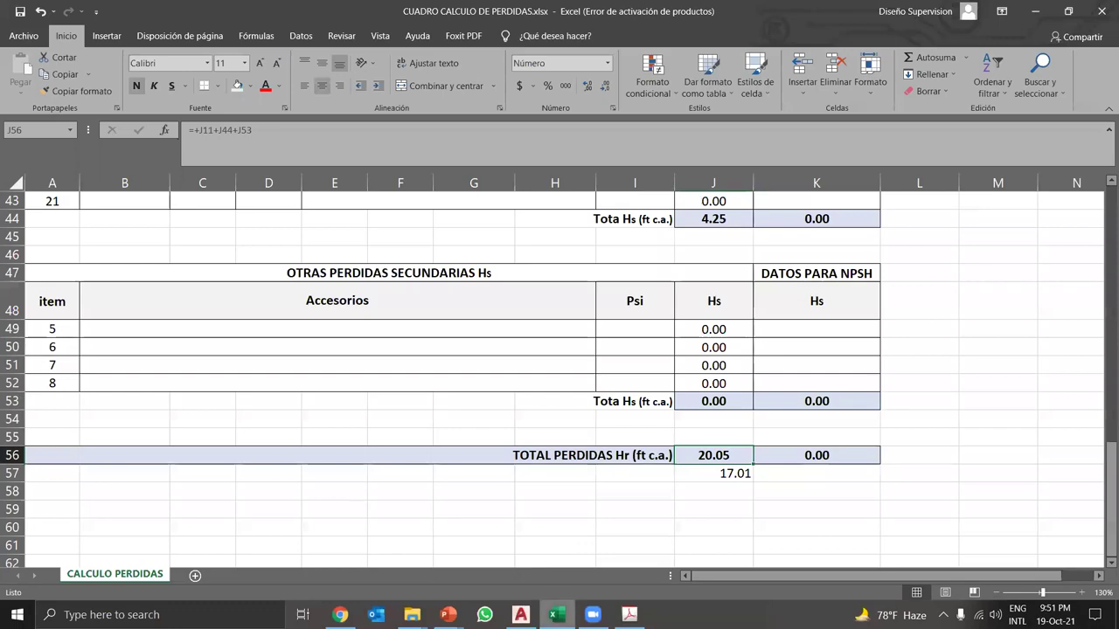
- Review the piping route to the exchanger at node 5 in AutoCAD, then go back to the loss totals in Excel
{"action": "left_click", "coordinate": [521, 615]}
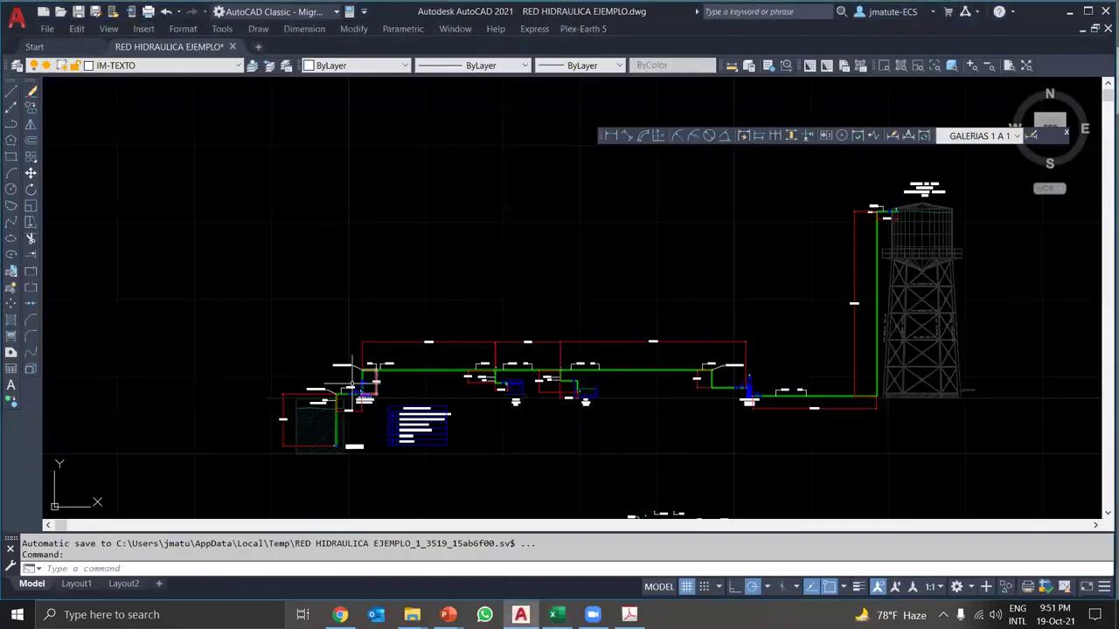
{"action": "scroll", "coordinate": [367, 389], "scroll_direction": "up", "scroll_amount": 4}
{"action": "scroll", "coordinate": [370, 421], "scroll_direction": "down", "scroll_amount": 4}
{"action": "scroll", "coordinate": [759, 428], "scroll_direction": "up", "scroll_amount": 5}
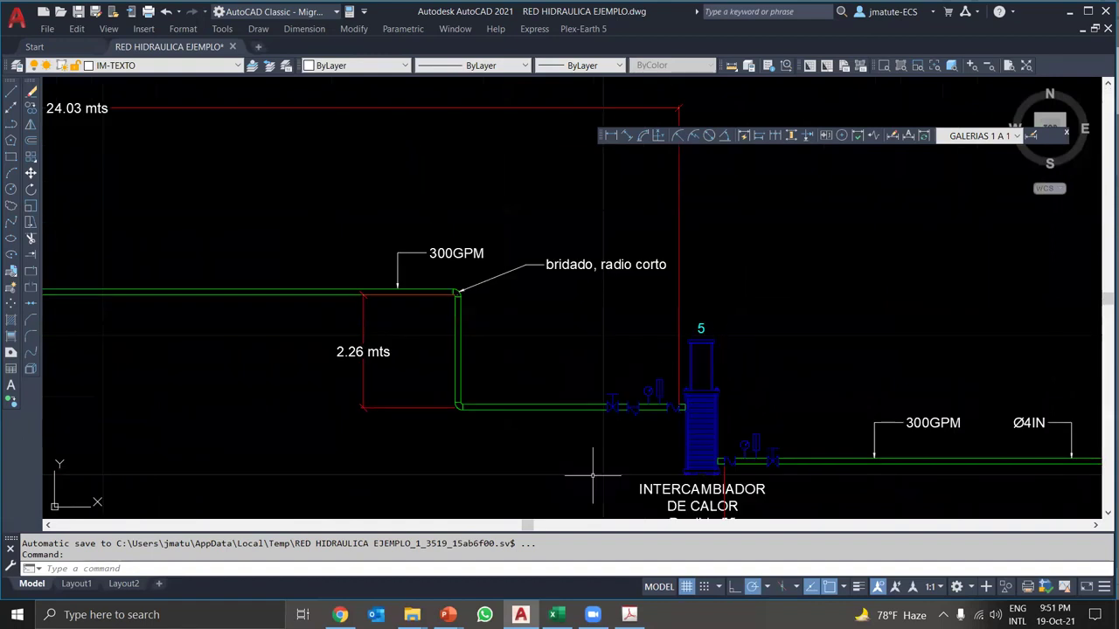
{"action": "scroll", "coordinate": [609, 464], "scroll_direction": "down", "scroll_amount": 5}
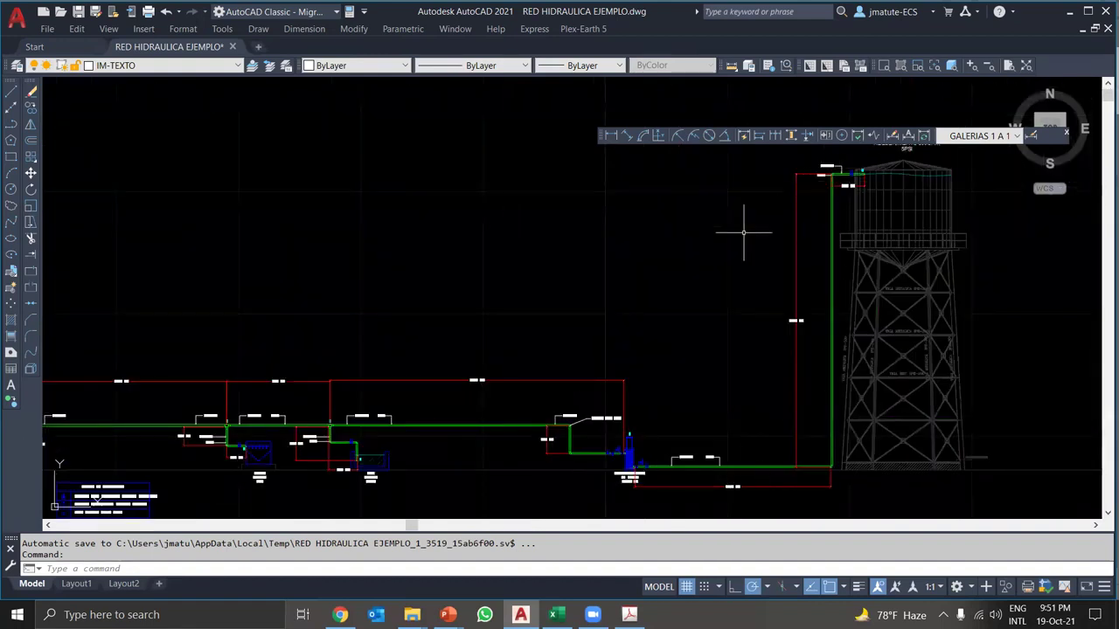
{"action": "scroll", "coordinate": [619, 489], "scroll_direction": "up", "scroll_amount": 2}
{"action": "scroll", "coordinate": [643, 392], "scroll_direction": "up", "scroll_amount": 3}
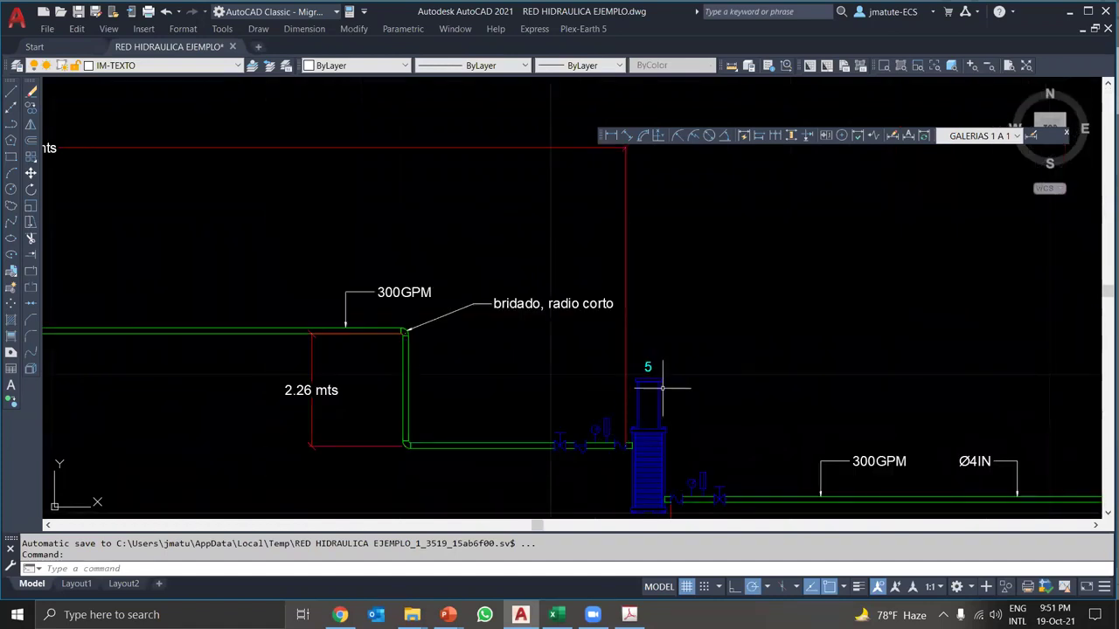
{"action": "key", "text": "alt+Tab"}
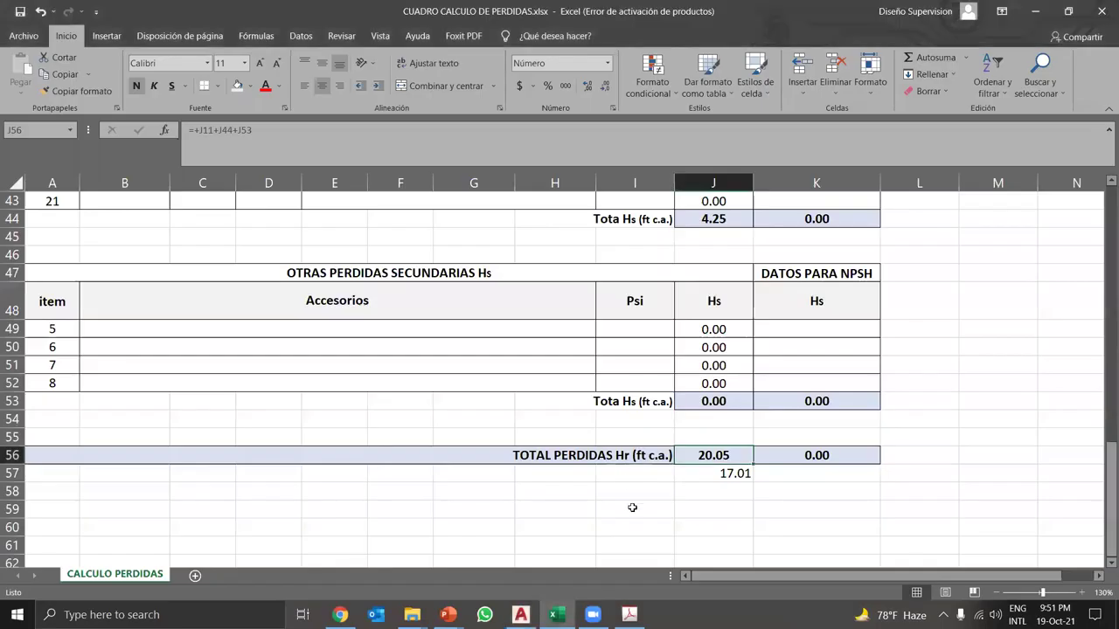
{"action": "left_click", "coordinate": [632, 508]}
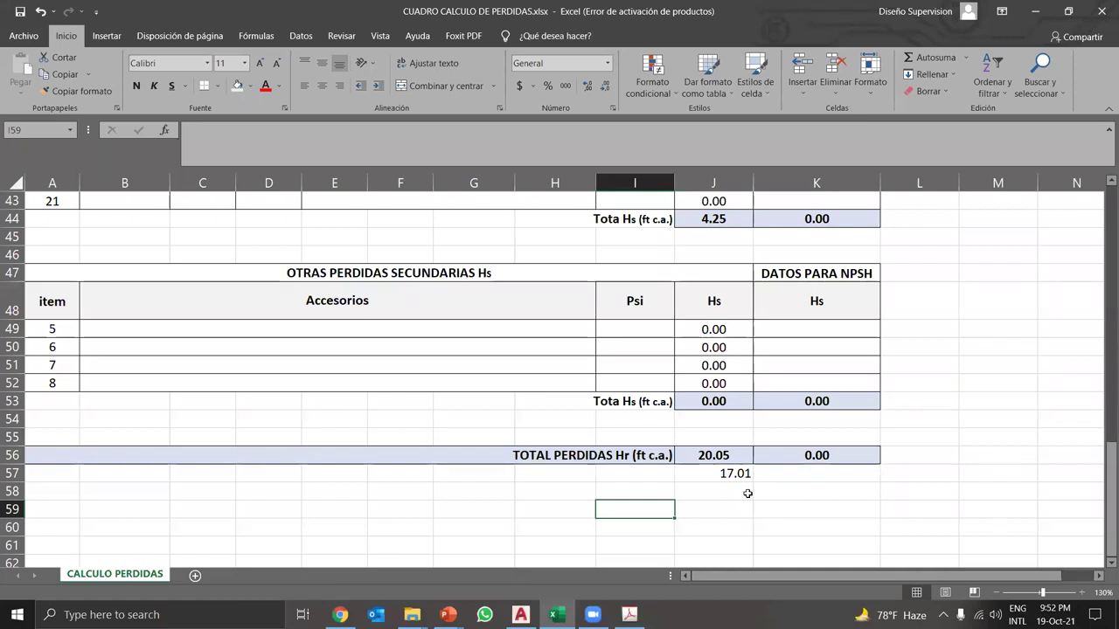
- Switch to AutoCAD and examine the network's branches to the tower and pool, the heat exchanger and the overall layout
{"action": "left_click", "coordinate": [520, 614]}
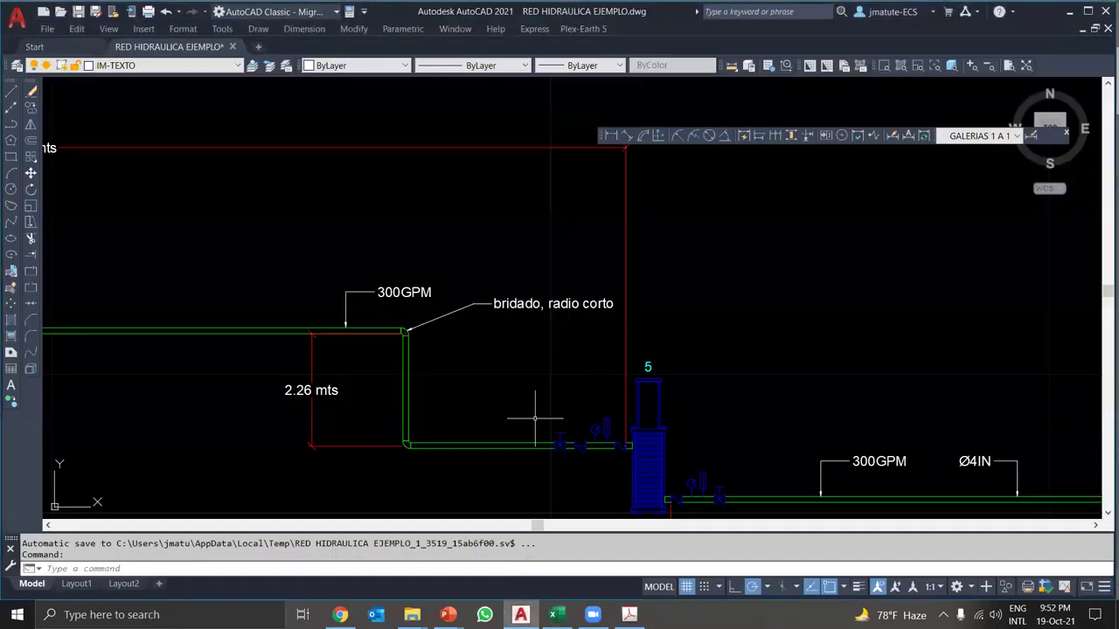
{"action": "scroll", "coordinate": [568, 381], "scroll_direction": "down", "scroll_amount": 2}
{"action": "scroll", "coordinate": [569, 382], "scroll_direction": "down", "scroll_amount": 3}
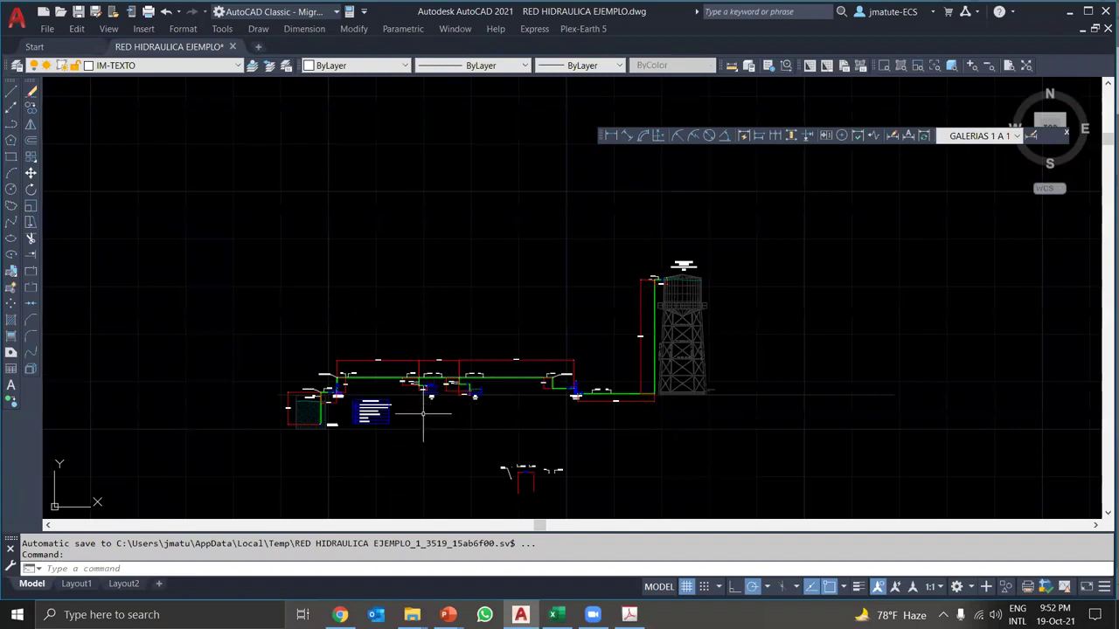
{"action": "scroll", "coordinate": [424, 393], "scroll_direction": "up", "scroll_amount": 5}
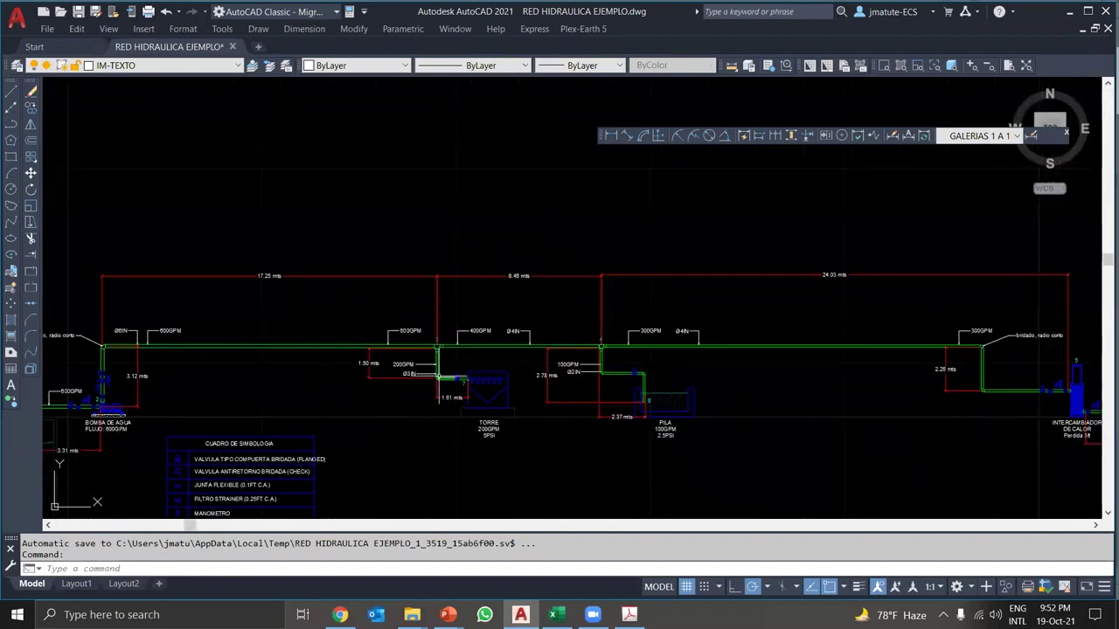
{"action": "scroll", "coordinate": [408, 422], "scroll_direction": "down", "scroll_amount": 4}
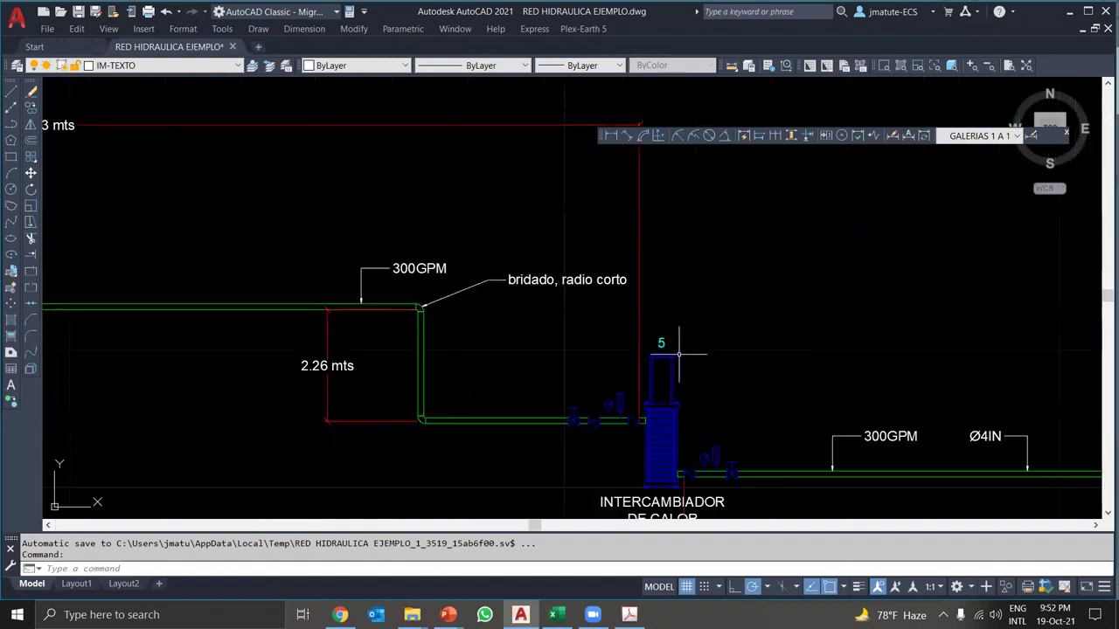
{"action": "scroll", "coordinate": [652, 411], "scroll_direction": "down", "scroll_amount": 8}
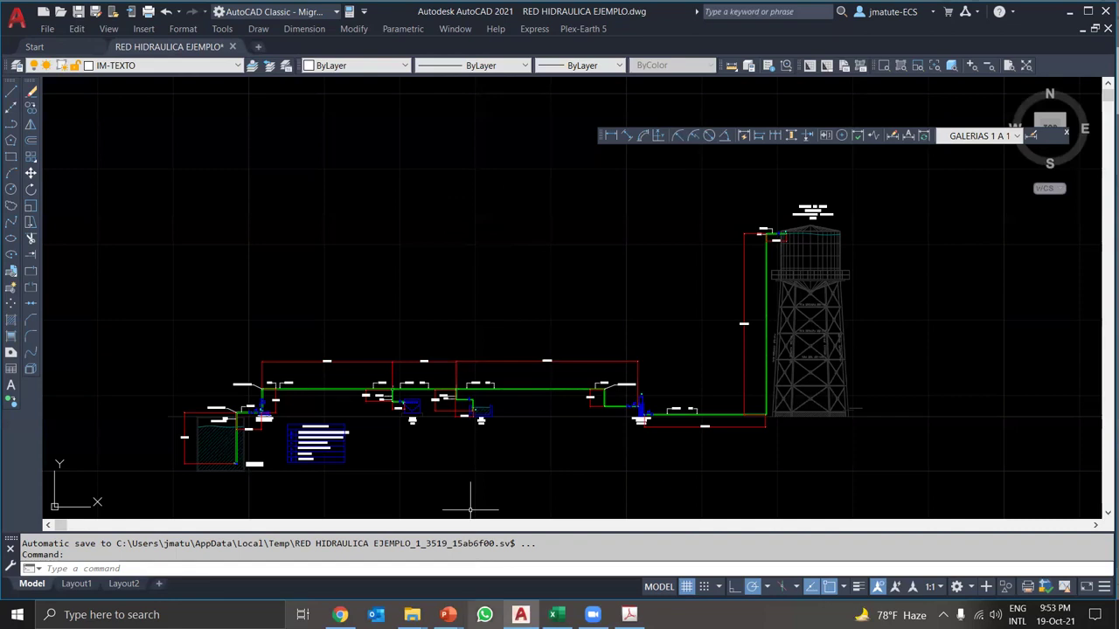
{"action": "mouse_move", "coordinate": [592, 614]}
{"action": "left_click", "coordinate": [571, 584]}
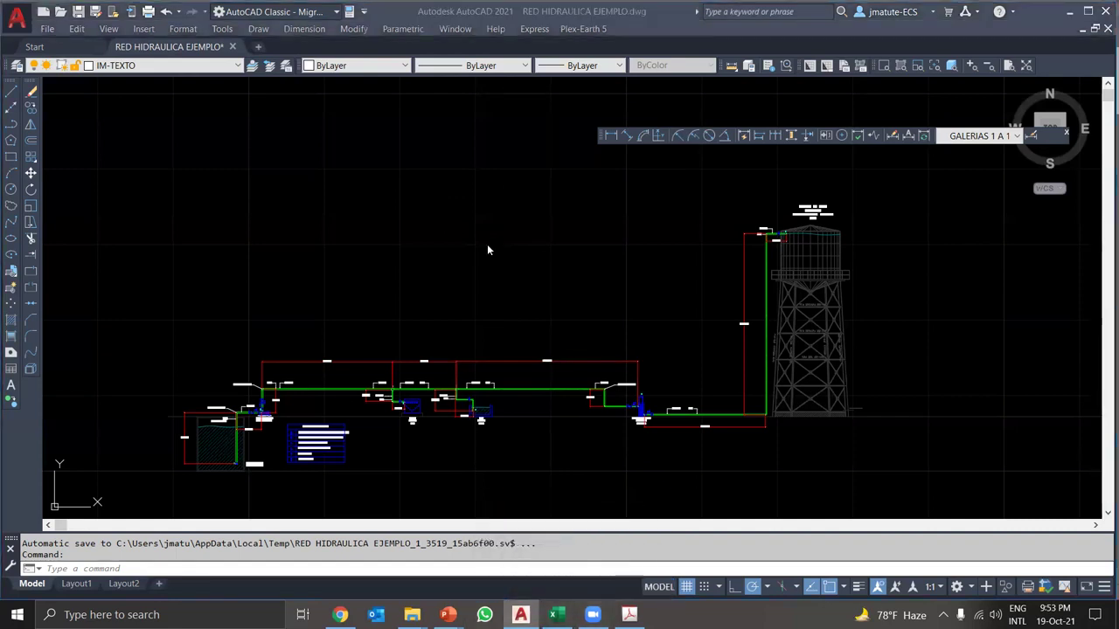